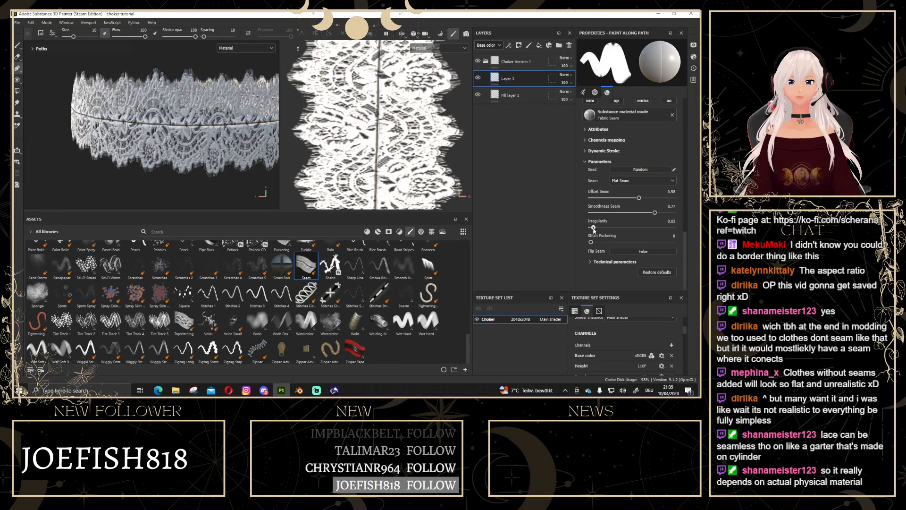
Examine the seam path around the lace choker and browse the brush library for an alternative stitch brush.
mouse_move(200, 162)
alt+mouse_down()
mouse_move(142, 160)
mouse_move(231, 151)
mouse_move(173, 147)
mouse_move(203, 159)
mouse_move(183, 168)
alt+mouse_up()
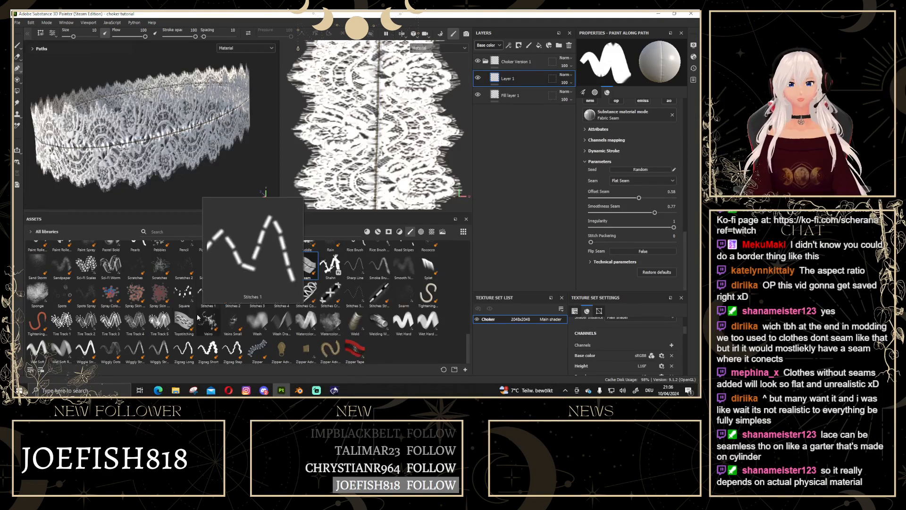
mouse_move(180, 325)
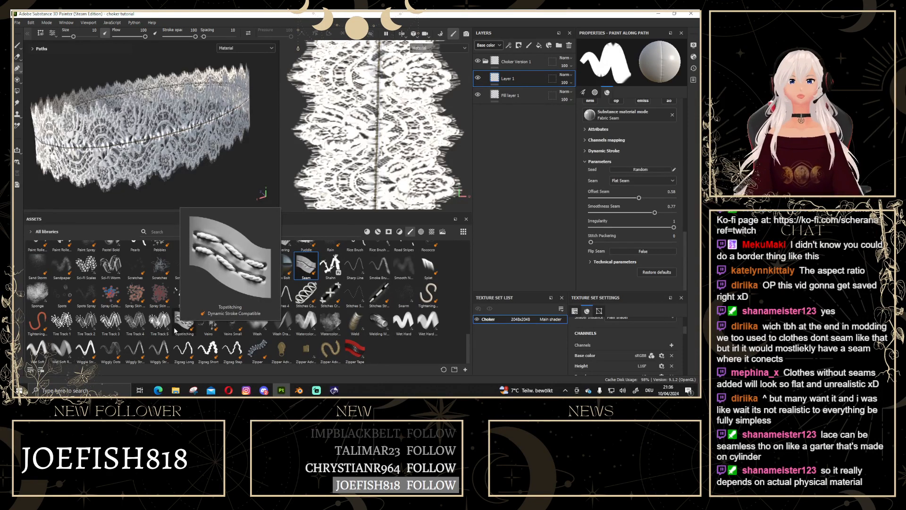
scroll(335, 310, up, 3)
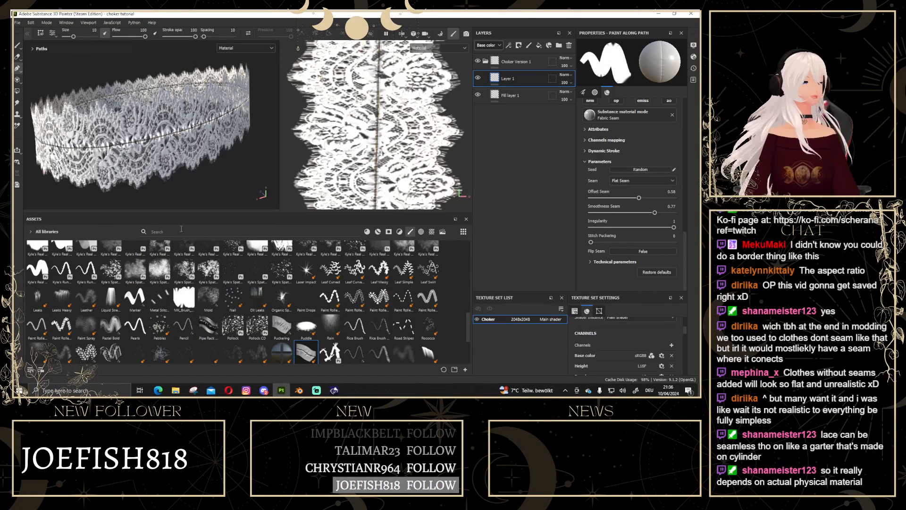
scroll(218, 138, down, 3)
scroll(218, 137, down, 1)
alt+drag(218, 138, 178, 140)
scroll(245, 134, up, 2)
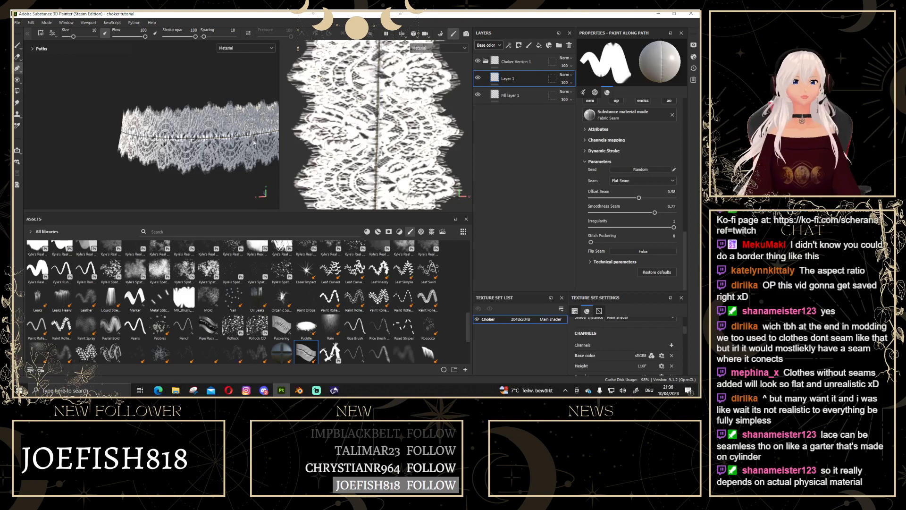
alt+drag(242, 116, 212, 110)
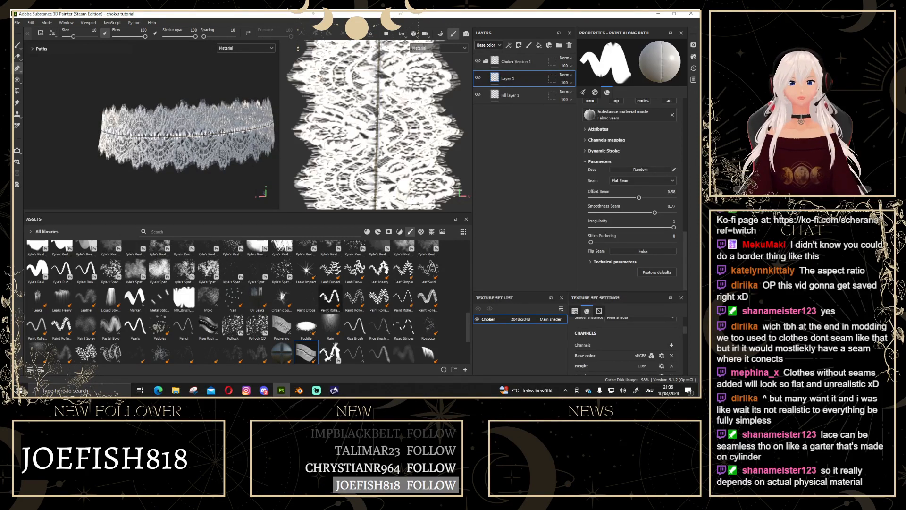
scroll(297, 258, down, 3)
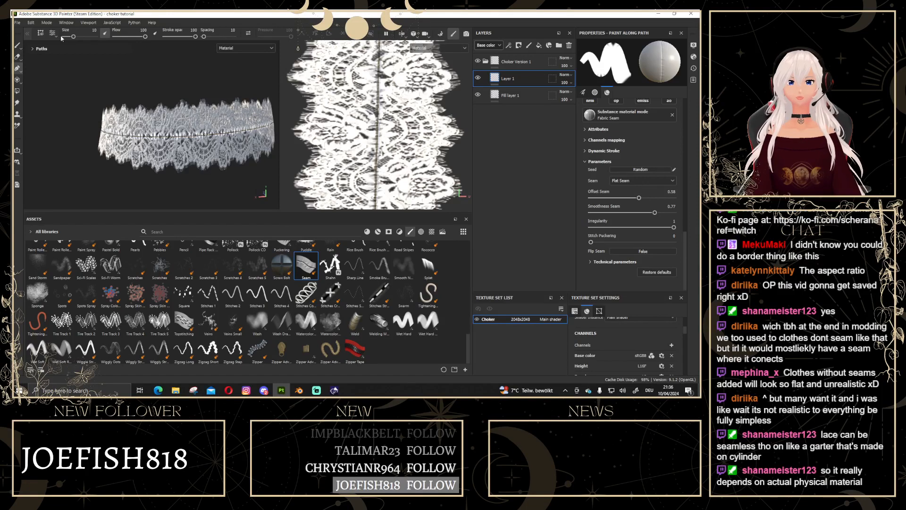
Apply the Topstitching brush to the path running around the choker.
click(41, 33)
click(42, 33)
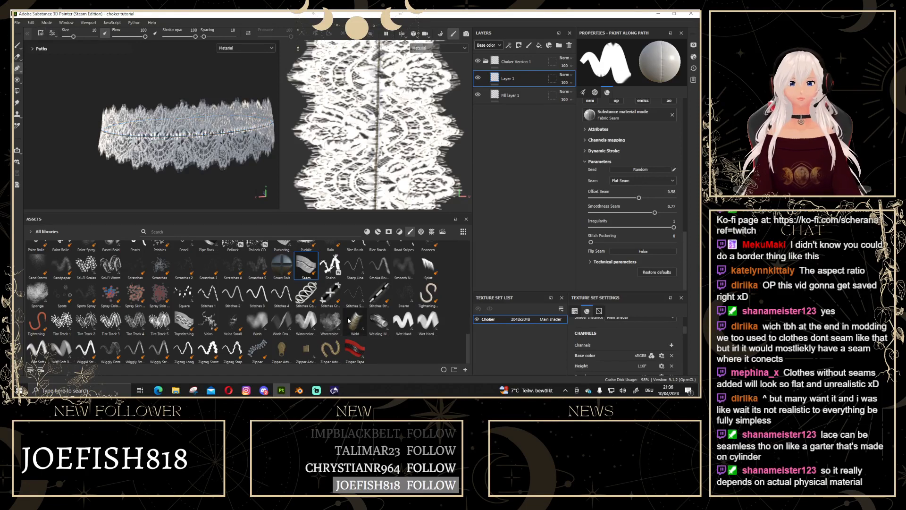
click(184, 322)
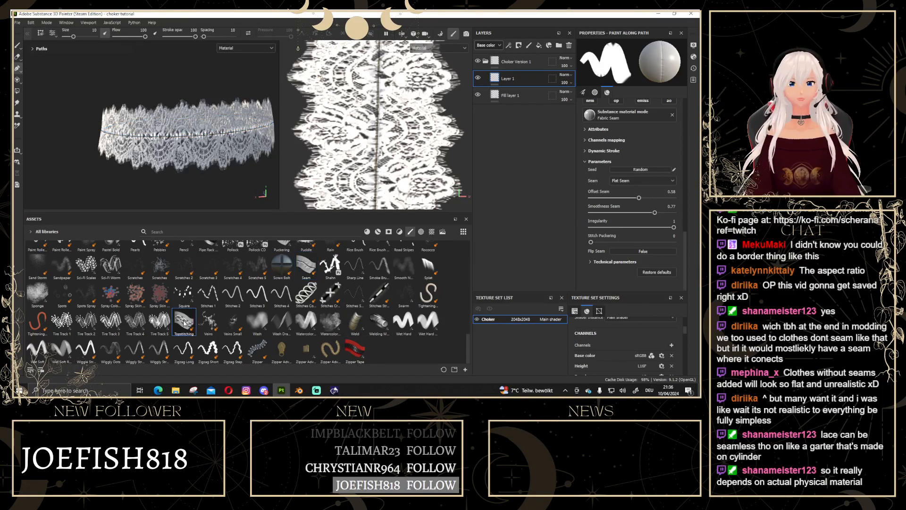
scroll(233, 145, up, 3)
alt+drag(173, 137, 201, 138)
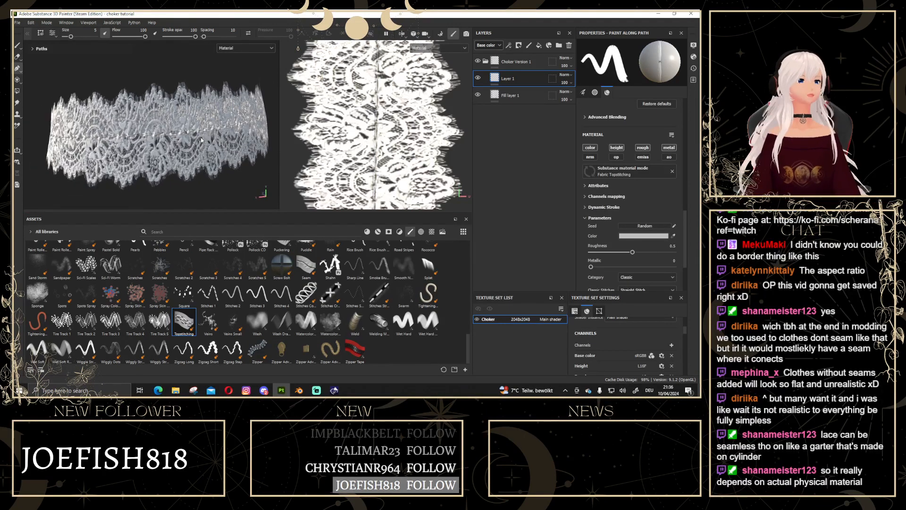
Set the topstitching category to Decorative and choose Feather Stitch as the decorative stitch.
scroll(597, 190, down, 3)
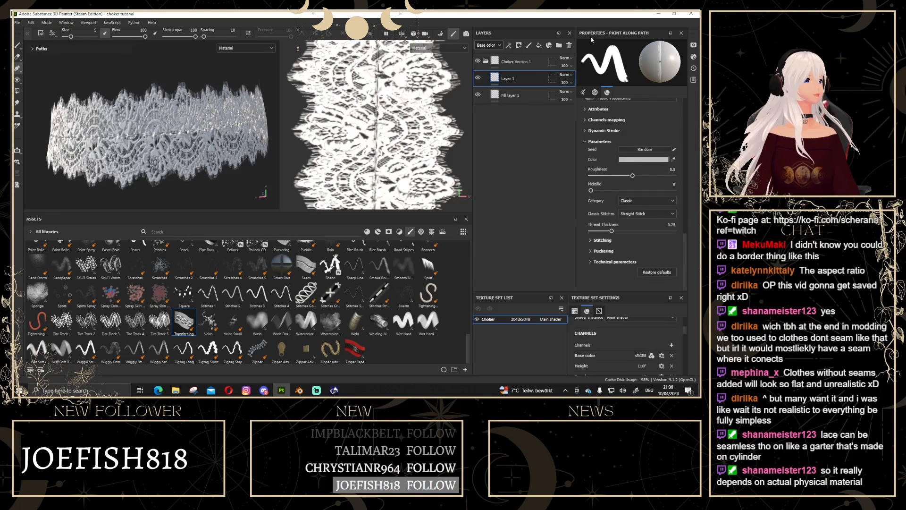
click(638, 201)
click(631, 217)
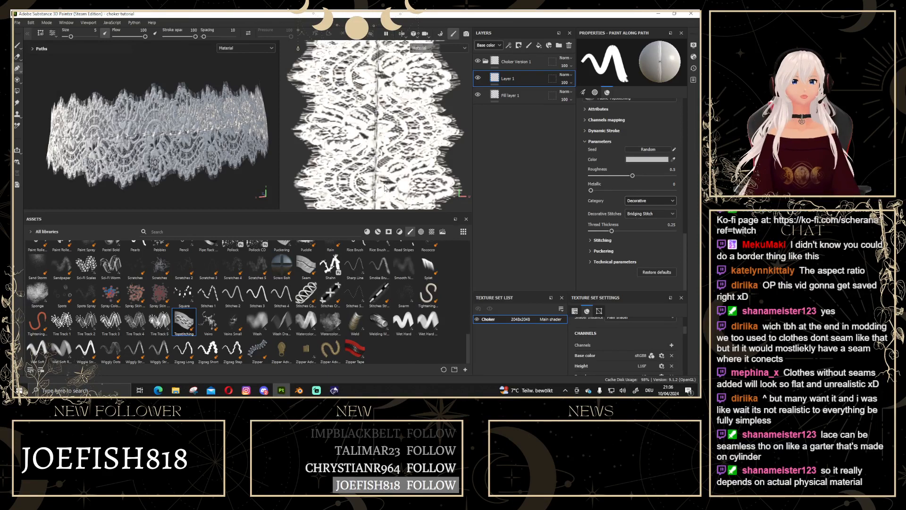
click(638, 214)
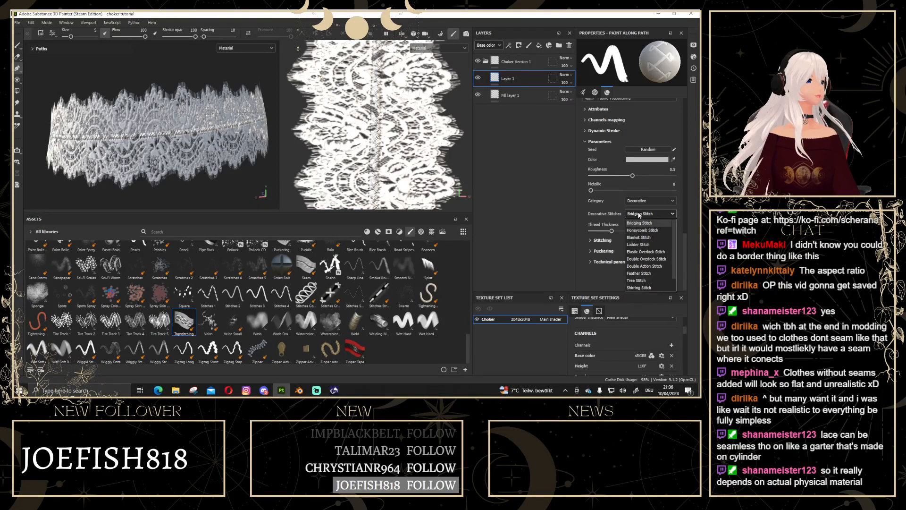
click(638, 273)
scroll(181, 146, up, 3)
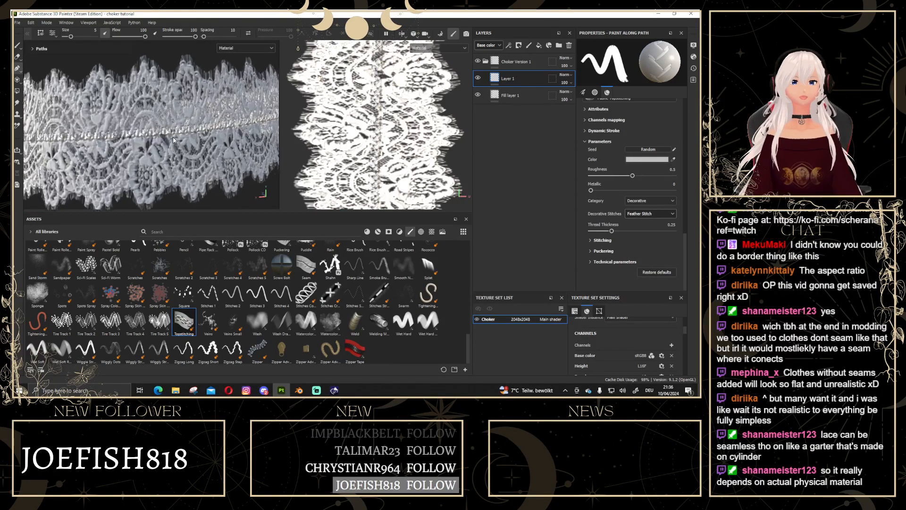
scroll(201, 138, up, 2)
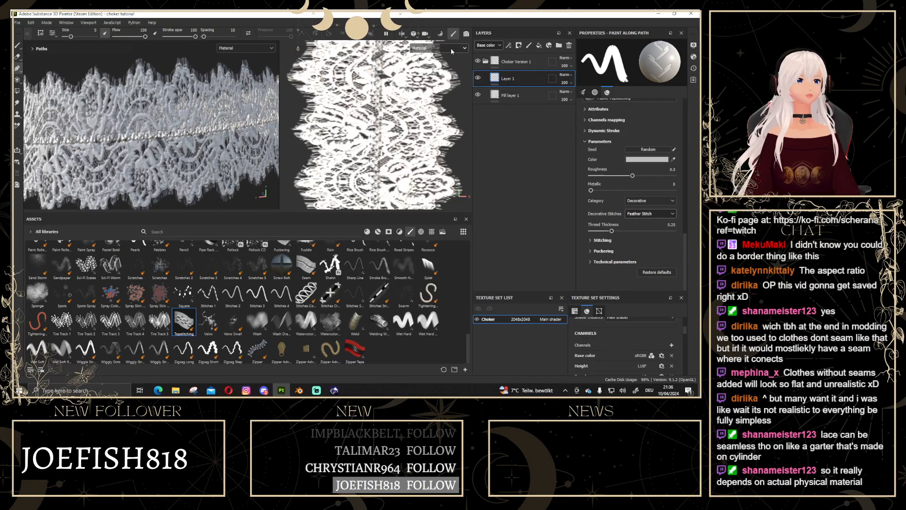
Increase the path's brush size to 11.39.
scroll(640, 169, up, 10)
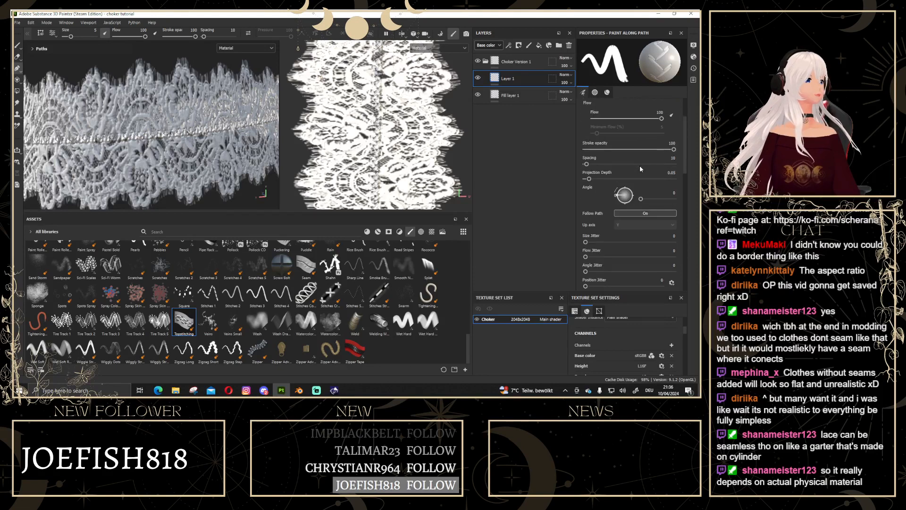
scroll(638, 163, up, 3)
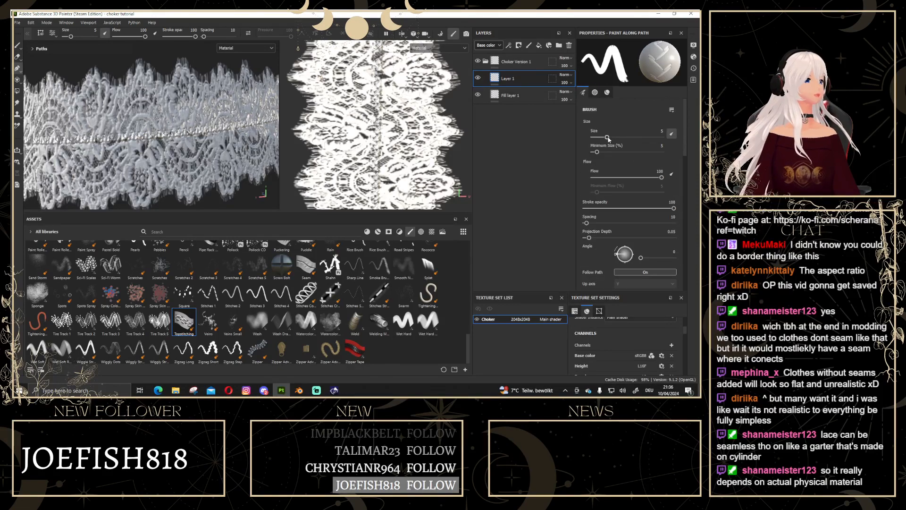
drag(608, 139, 615, 138)
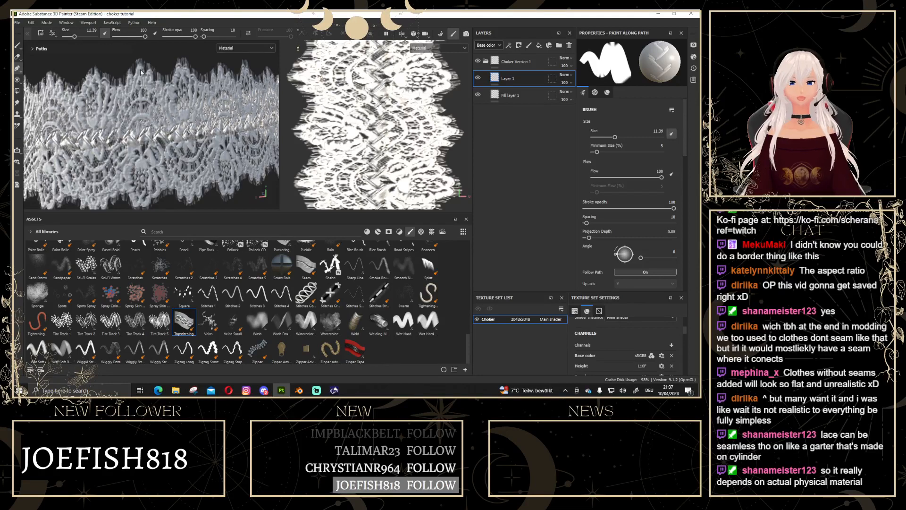
Show the editable path and reposition its points around the choker, then hide the path display again.
scroll(227, 132, down, 4)
alt+drag(226, 132, 161, 132)
click(40, 33)
drag(215, 122, 213, 135)
alt+drag(223, 96, 84, 49)
alt+middle_drag(84, 49, 82, 48)
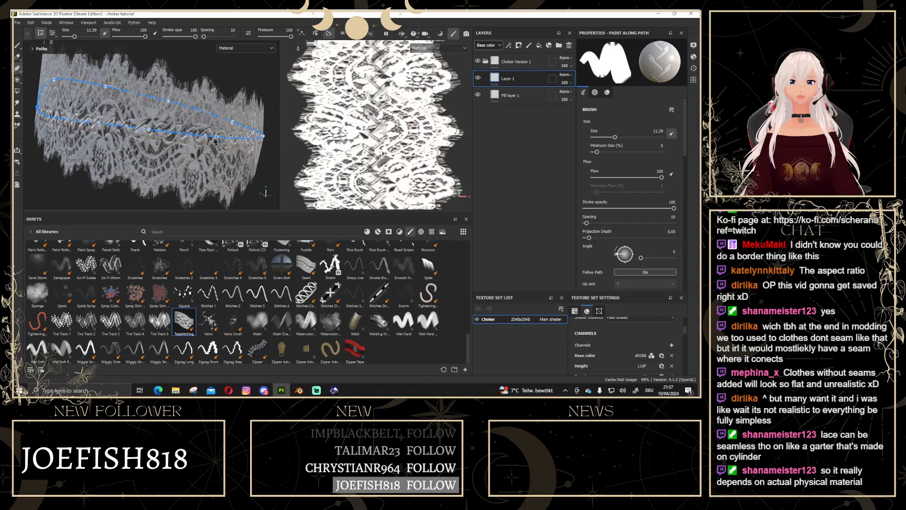
drag(153, 134, 153, 112)
scroll(200, 138, down, 3)
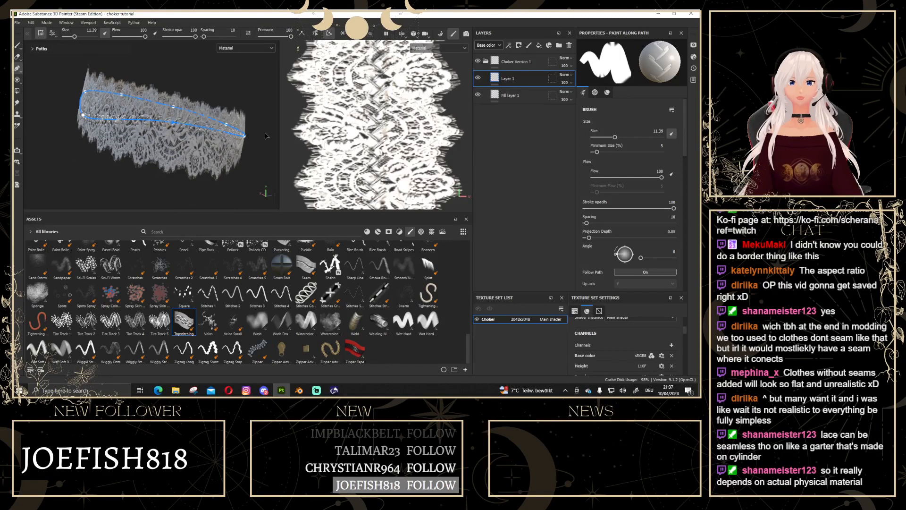
click(40, 34)
Inspect the feather stitching on the choker from all sides and at different distances.
scroll(141, 124, down, 4)
alt+drag(116, 168, 231, 163)
scroll(195, 145, down, 5)
alt+drag(169, 138, 144, 129)
alt+middle_drag(144, 128, 174, 127)
scroll(175, 128, up, 3)
alt+drag(95, 136, 186, 141)
alt+middle_drag(186, 141, 235, 121)
alt+drag(144, 126, 57, 132)
scroll(165, 131, down, 3)
alt+middle_drag(207, 126, 137, 129)
alt+drag(171, 133, 98, 122)
scroll(183, 134, up, 3)
alt+middle_drag(183, 134, 132, 119)
scroll(134, 121, up, 3)
alt+drag(143, 133, 184, 146)
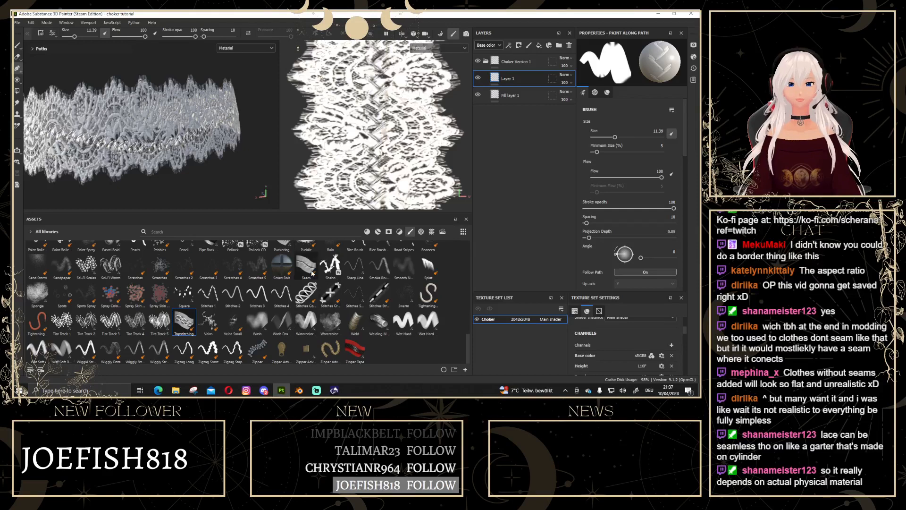
Apply the Puckering brush to the path and turn off its opacity channel, leaving only height active.
mouse_move(307, 274)
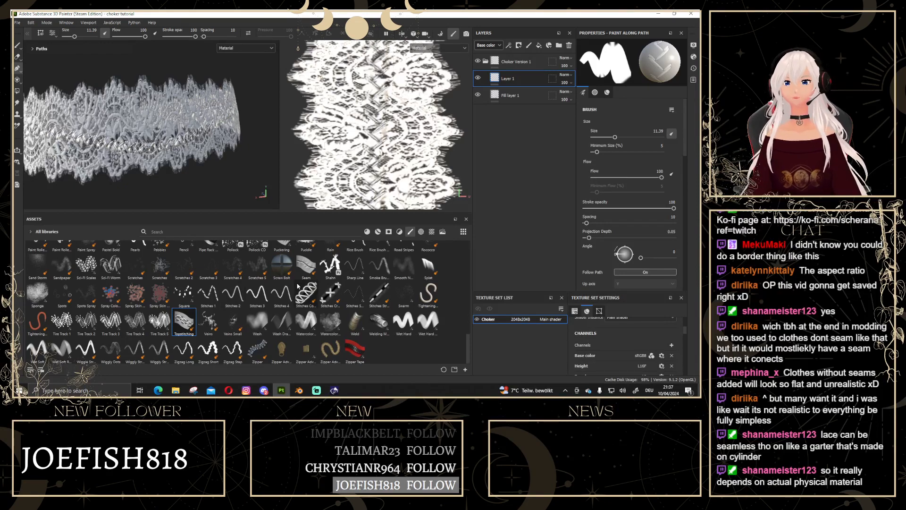
scroll(283, 302, up, 3)
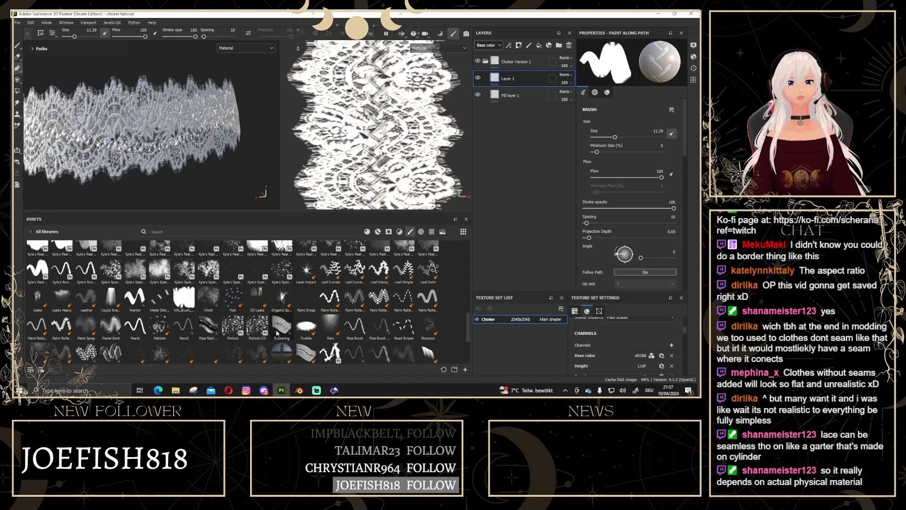
mouse_move(280, 333)
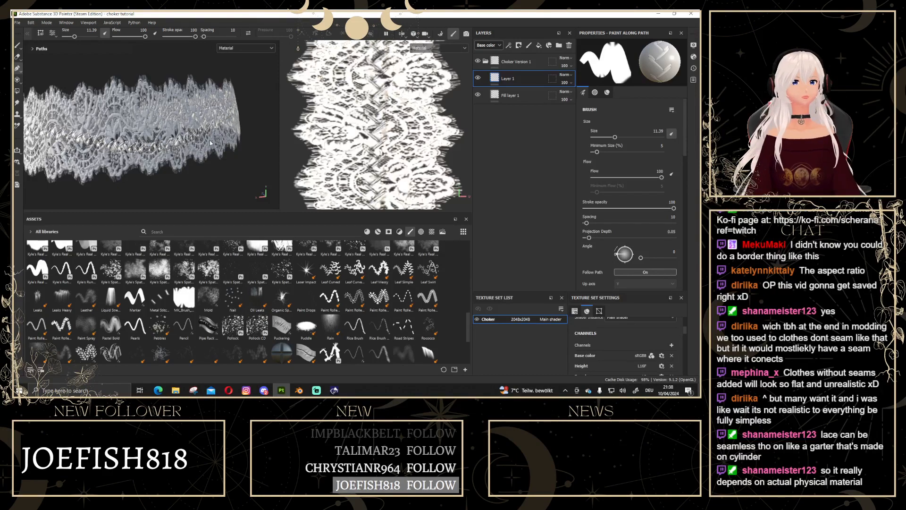
click(284, 330)
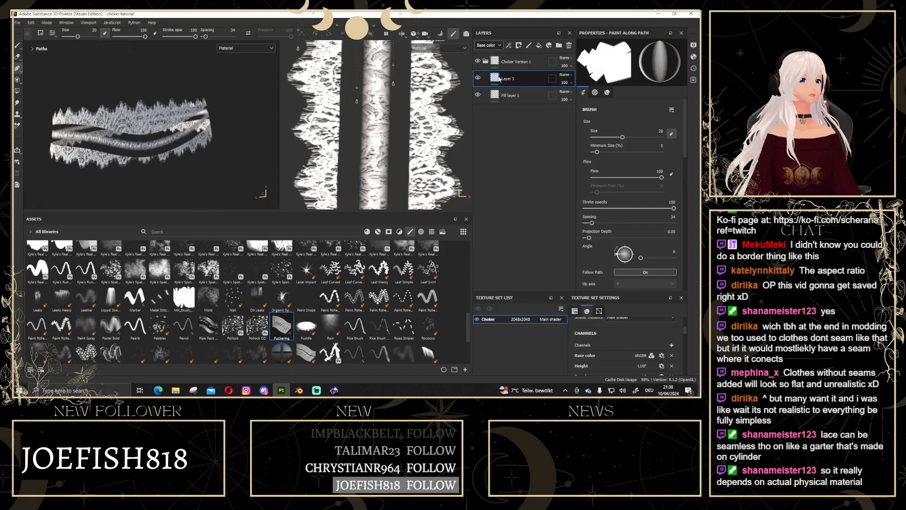
scroll(654, 184, down, 10)
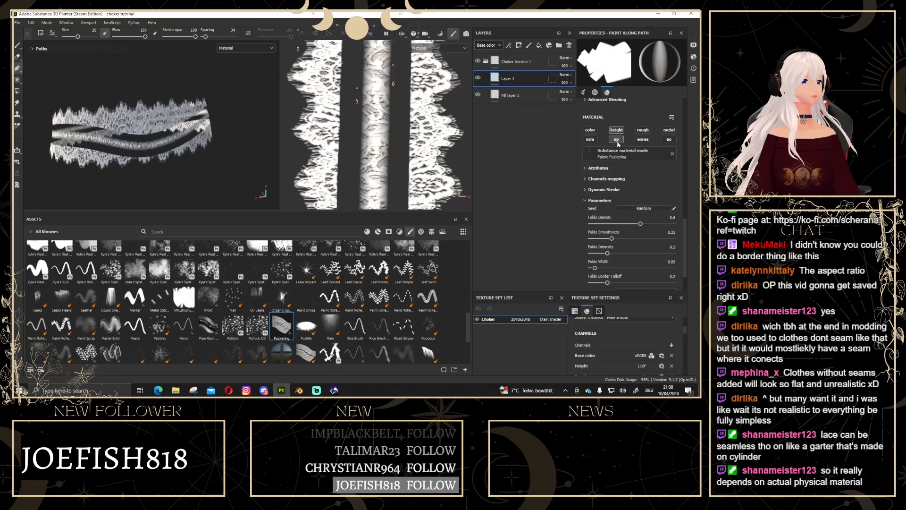
click(617, 140)
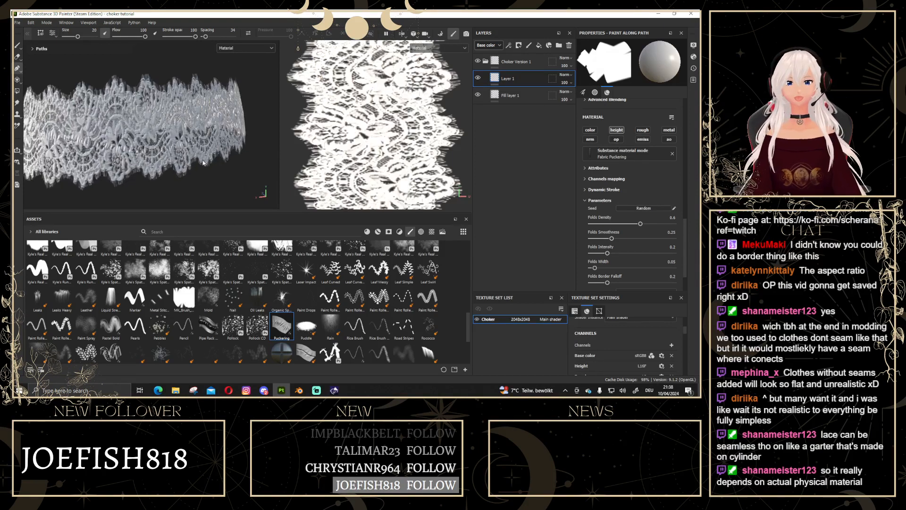
scroll(150, 147, up, 5)
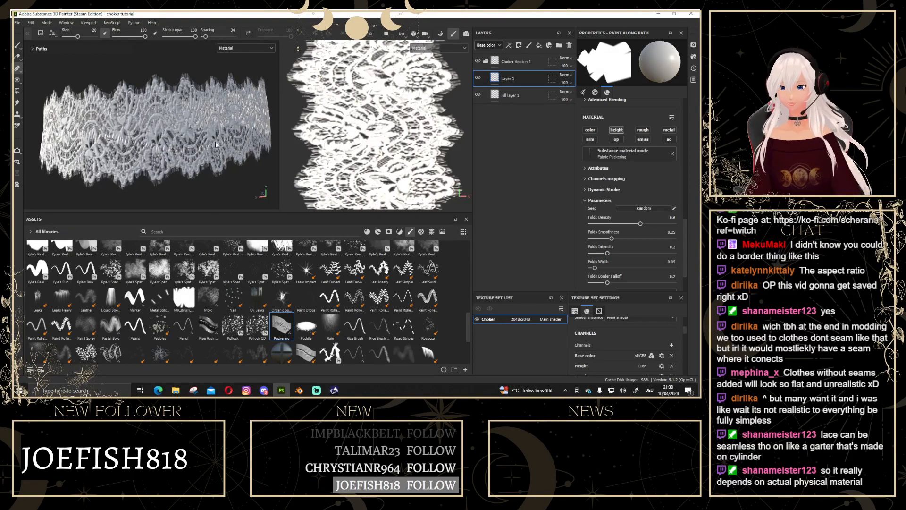
scroll(144, 151, up, 2)
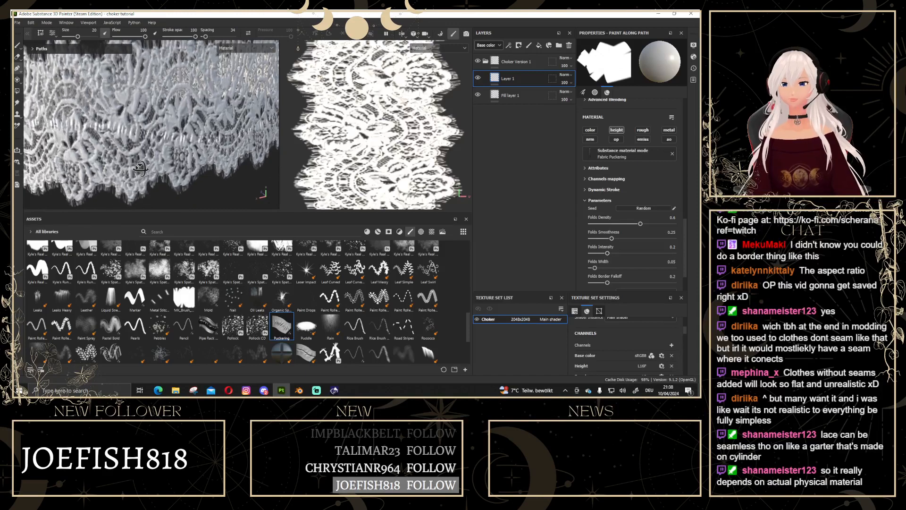
Set the puckering's Folds Density to 0.42, Folds Smoothness to 0 and Folds Width to 0.57.
drag(640, 223, 638, 275)
scroll(203, 151, down, 8)
alt+drag(190, 161, 219, 143)
scroll(220, 147, down, 5)
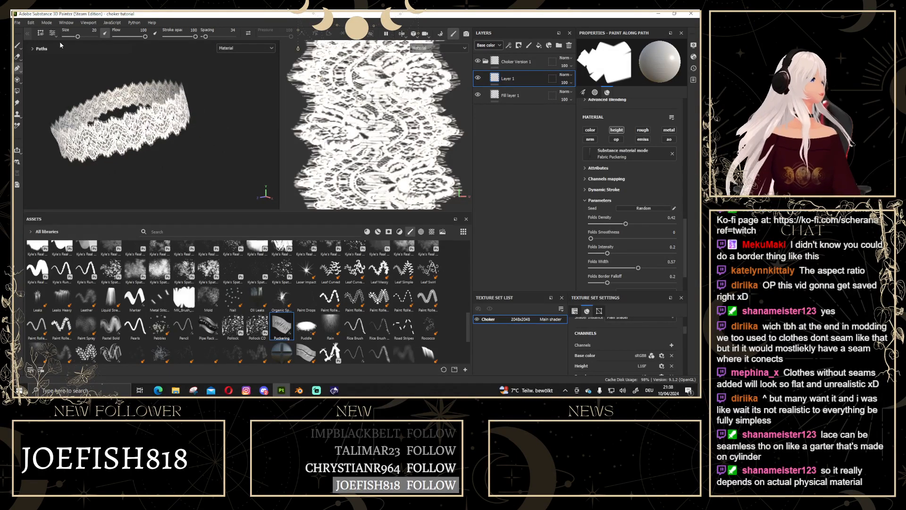
Show the path list, duplicate Path 1 and select the copy.
click(41, 34)
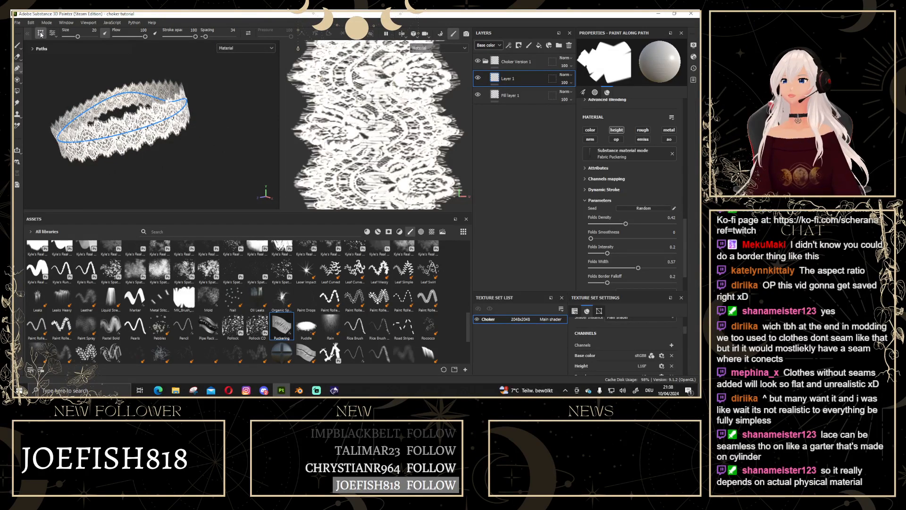
click(33, 50)
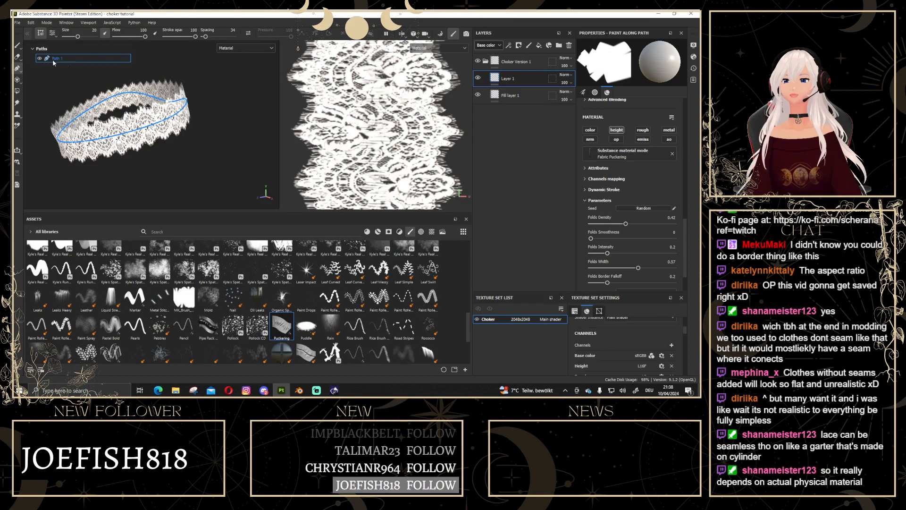
right_click(56, 60)
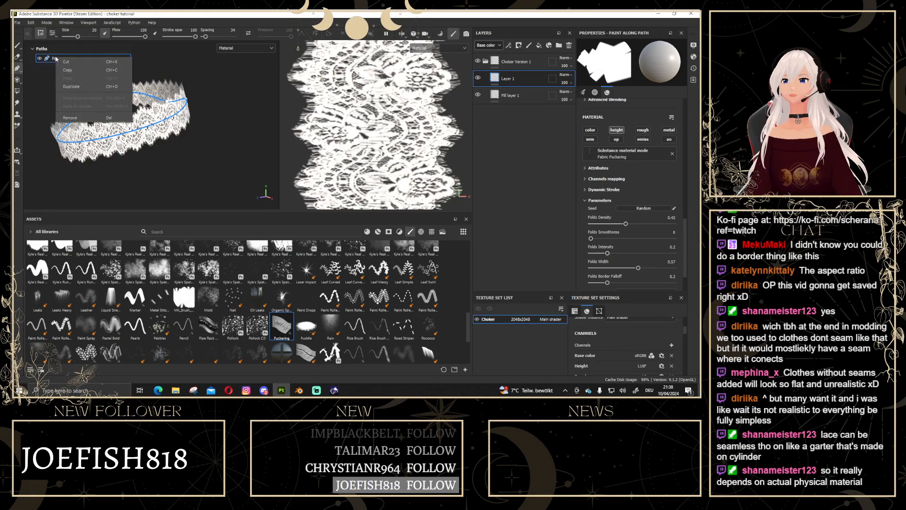
click(83, 87)
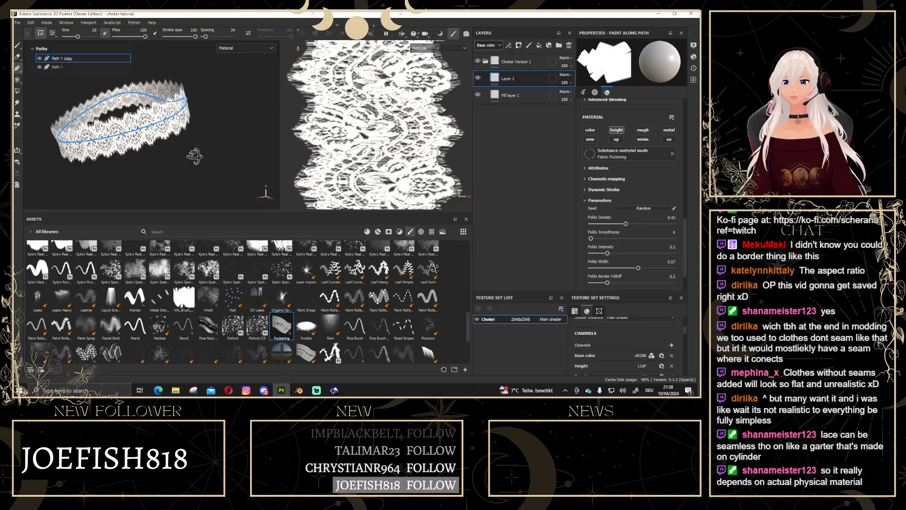
alt+drag(194, 158, 188, 143)
click(58, 68)
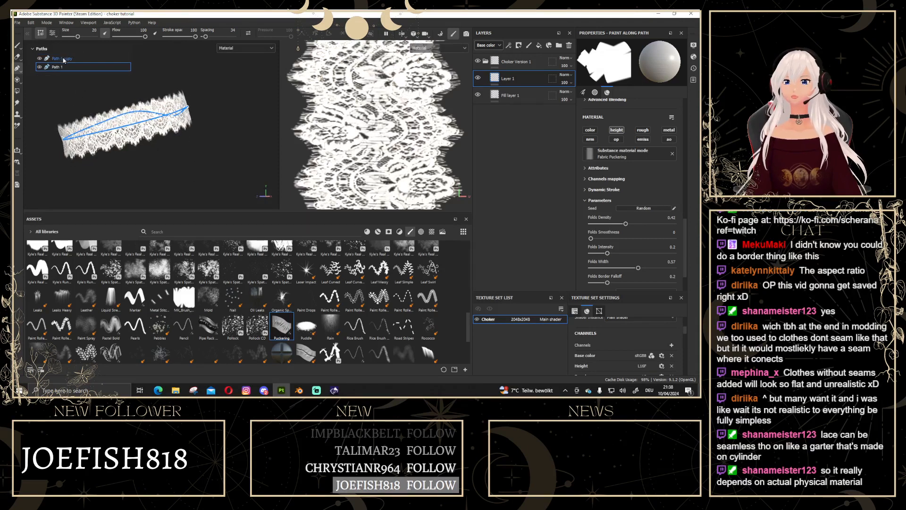
click(65, 59)
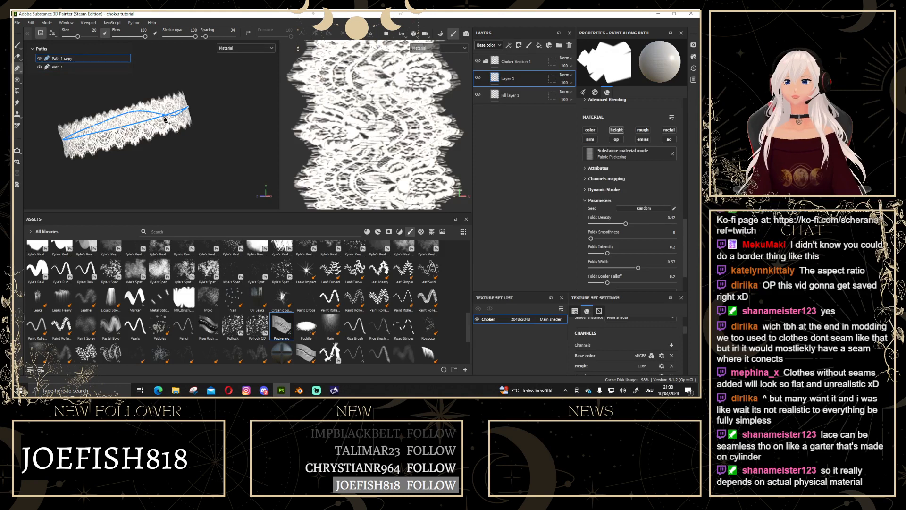
Delete Layer 1 with its puckering paths, leaving only the lace fill layer on the choker.
drag(165, 124, 179, 117)
alt+middle_drag(179, 117, 155, 128)
drag(134, 129, 152, 138)
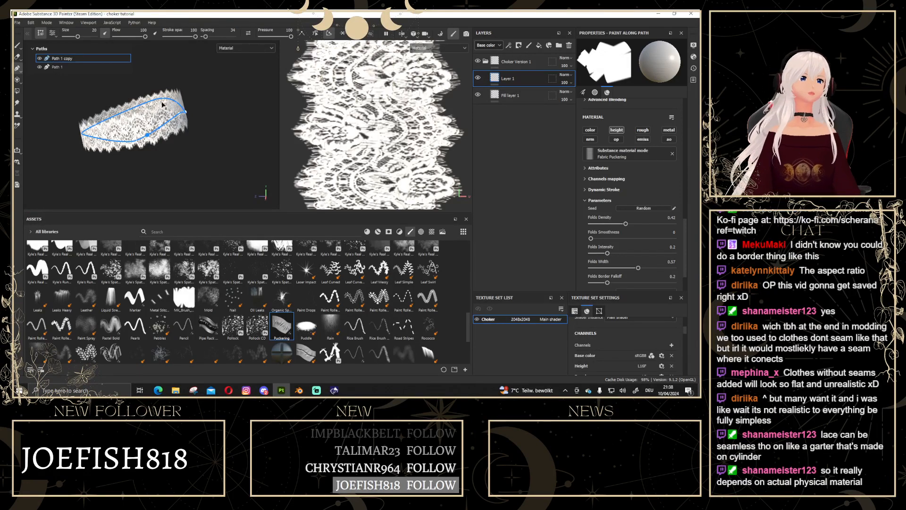
click(569, 45)
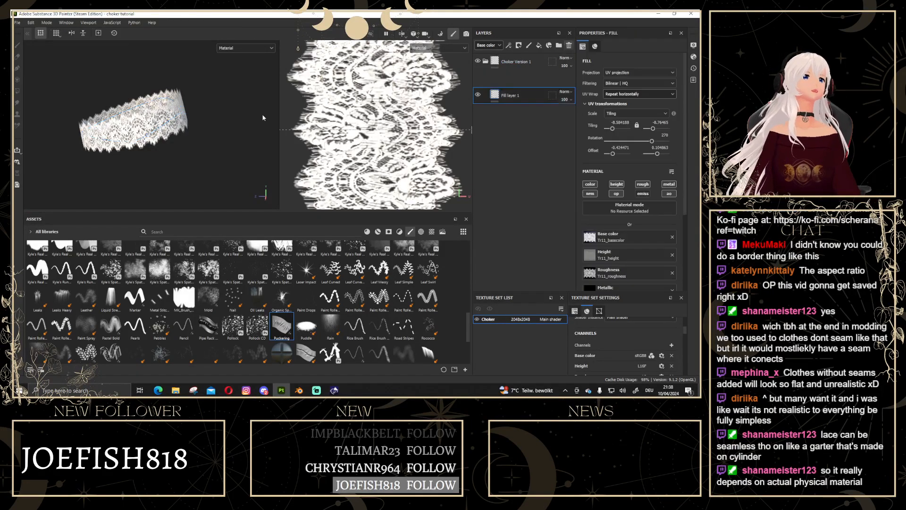
alt+drag(160, 138, 228, 136)
scroll(137, 137, up, 3)
alt+middle_drag(136, 137, 171, 150)
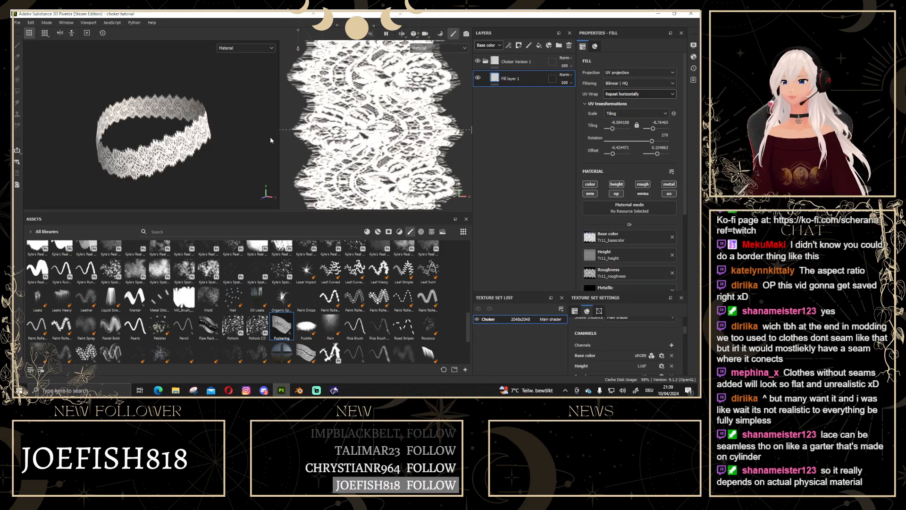
Open the texture export settings and choose the "choker tut" folder as the output directory.
scroll(323, 140, down, 5)
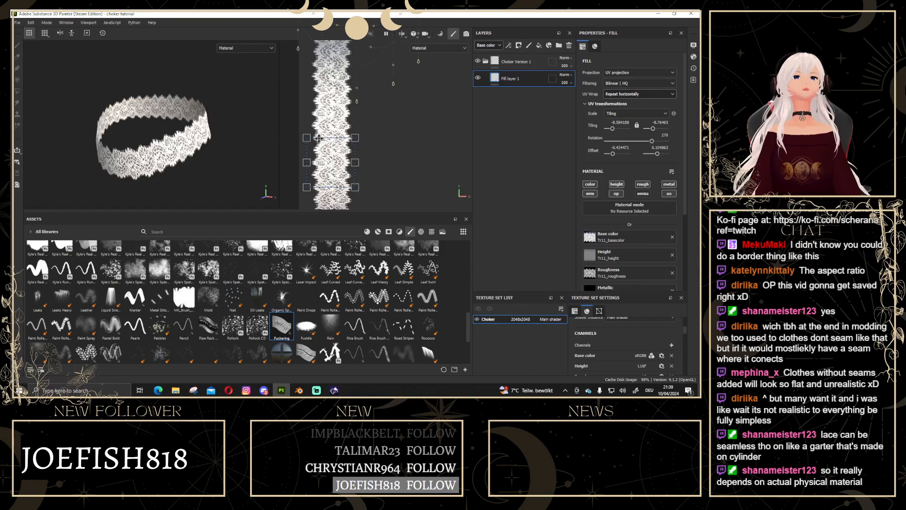
scroll(322, 139, down, 2)
alt+middle_drag(393, 138, 357, 111)
scroll(382, 85, down, 2)
click(15, 22)
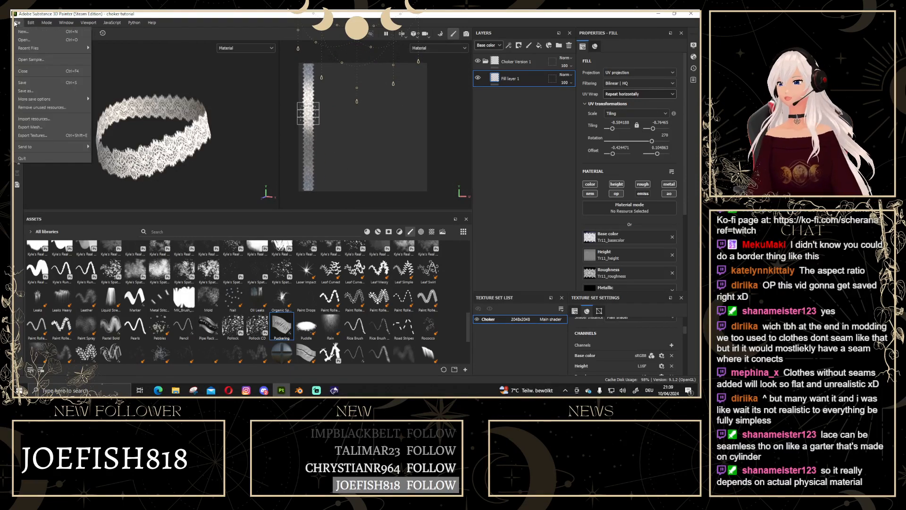
key(Escape)
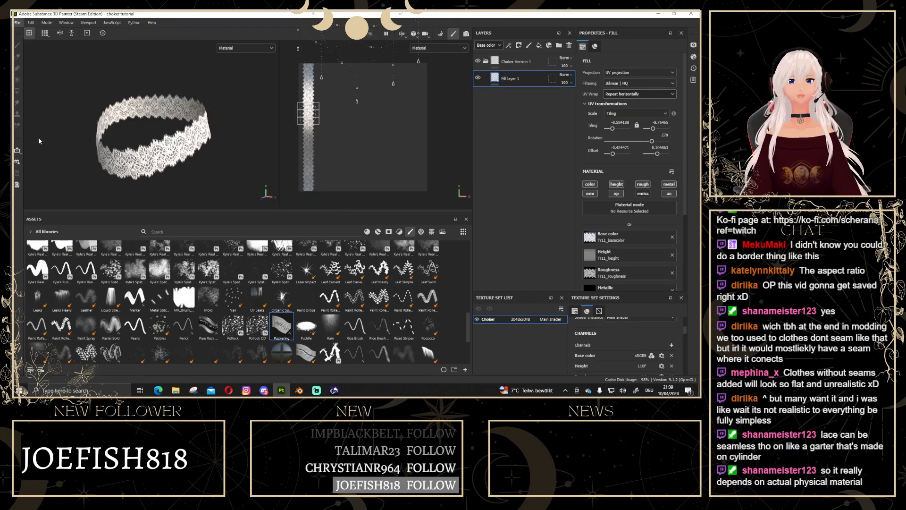
click(478, 111)
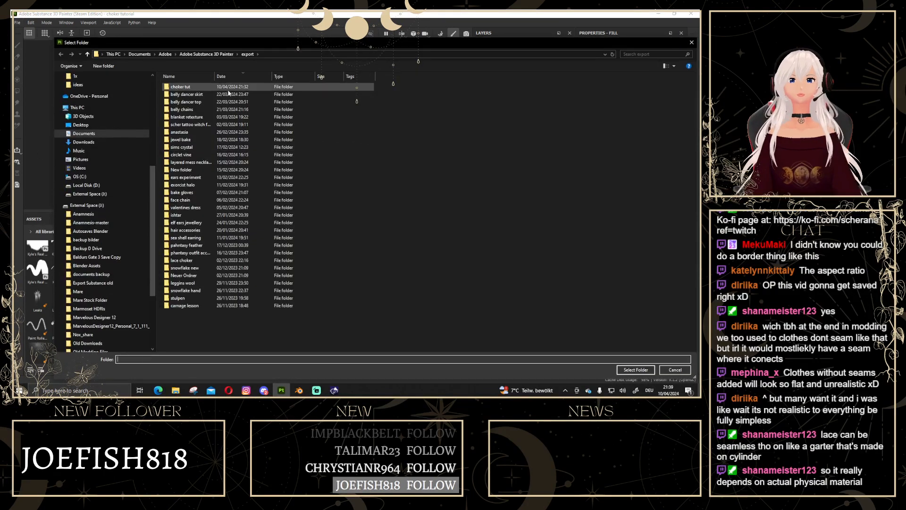
double_click(180, 88)
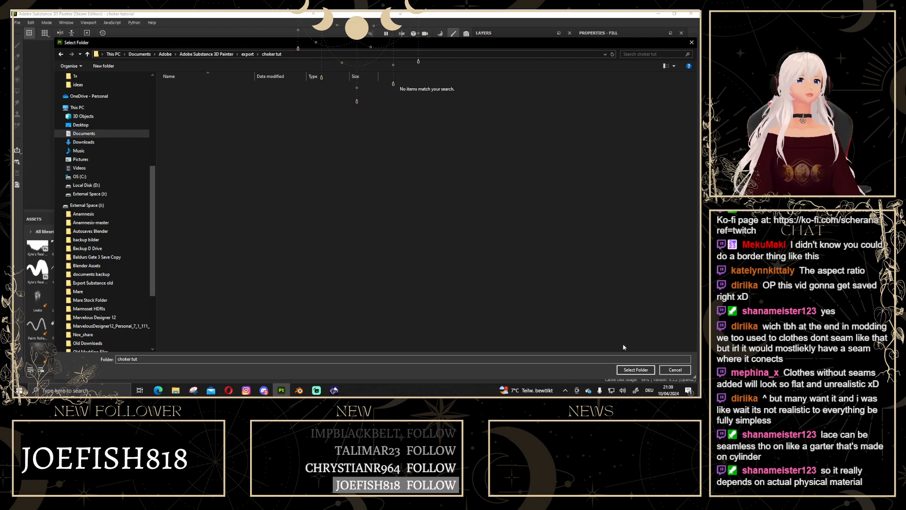
click(635, 370)
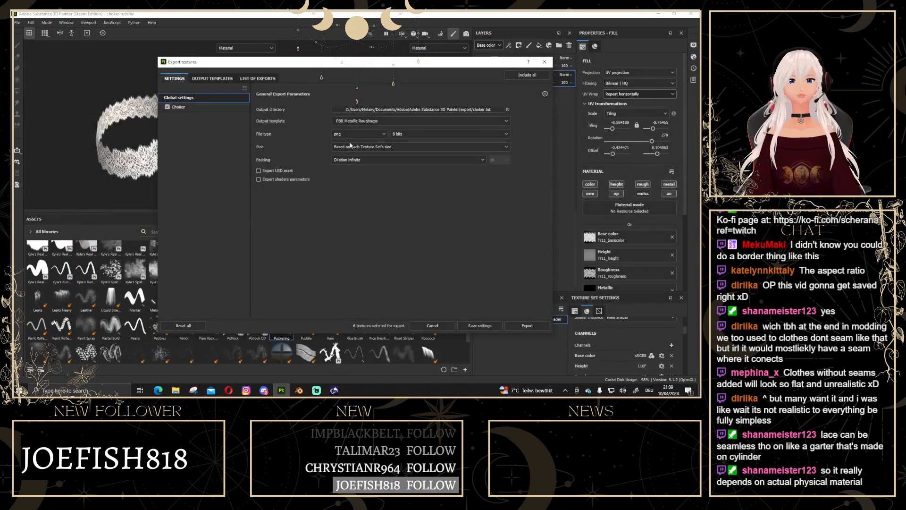
Set the export's output template to PBR Metallic Roughness with opacity.
drag(299, 62, 365, 60)
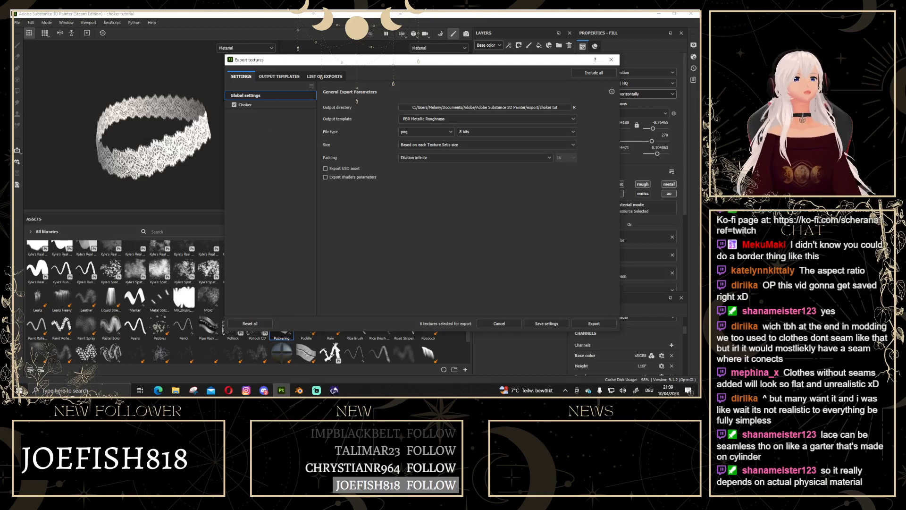
click(415, 122)
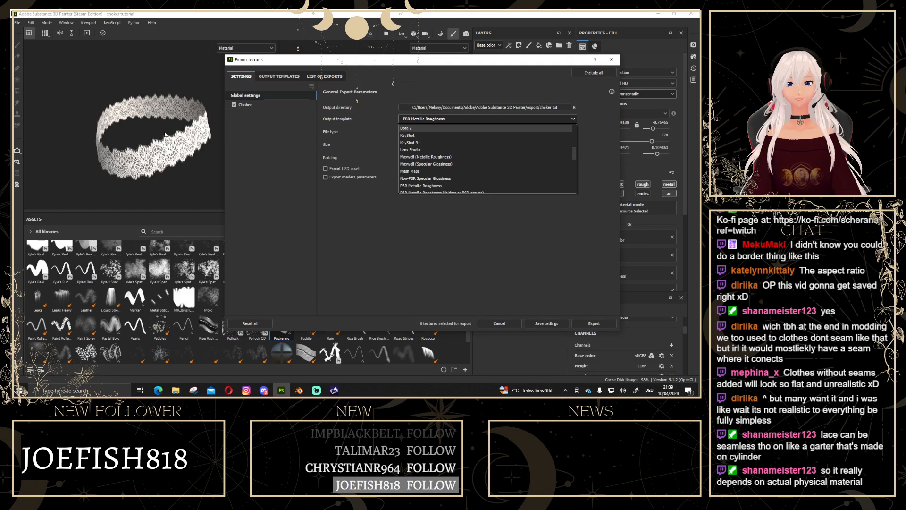
scroll(451, 143, down, 4)
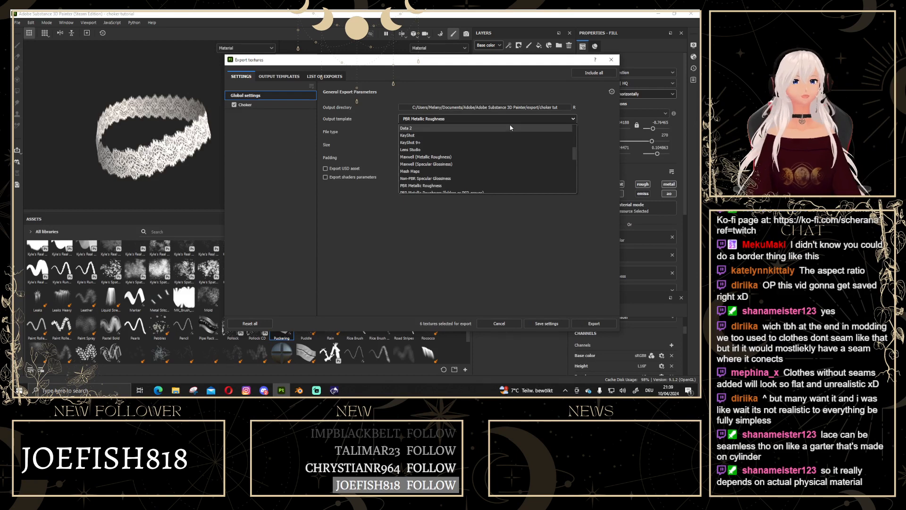
scroll(473, 168, down, 1)
scroll(511, 171, up, 9)
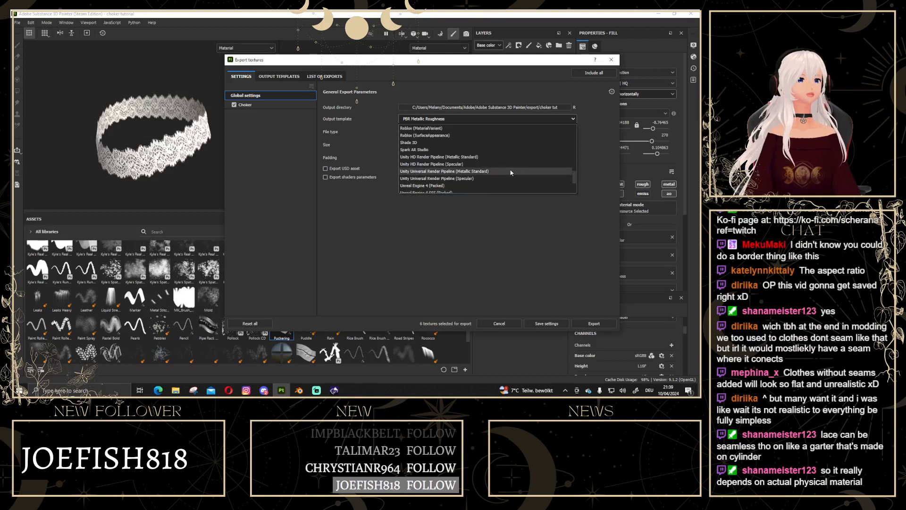
scroll(500, 170, up, 3)
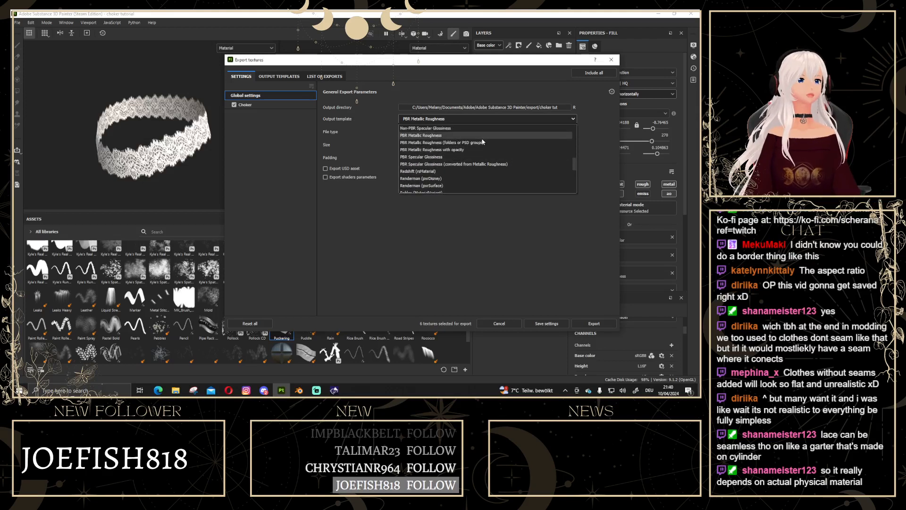
click(434, 150)
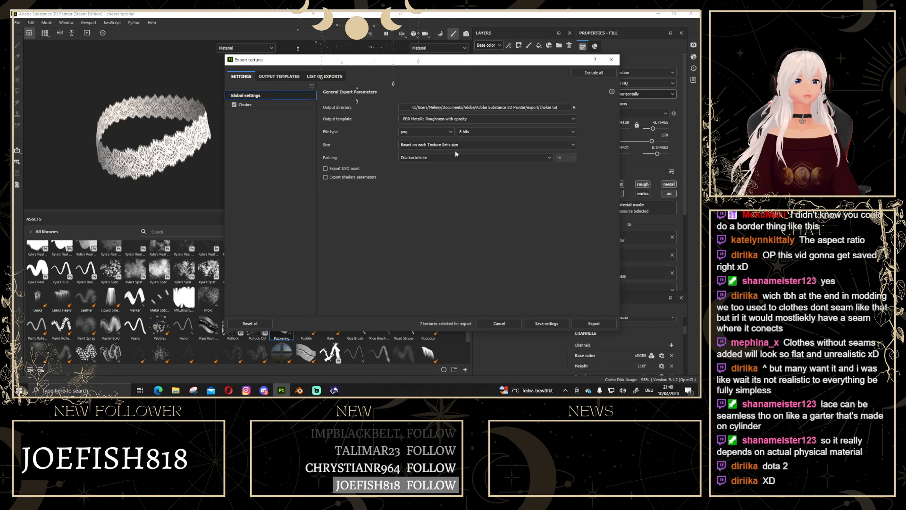
Choose Dilation infinite as the padding and export the choker textures.
click(424, 157)
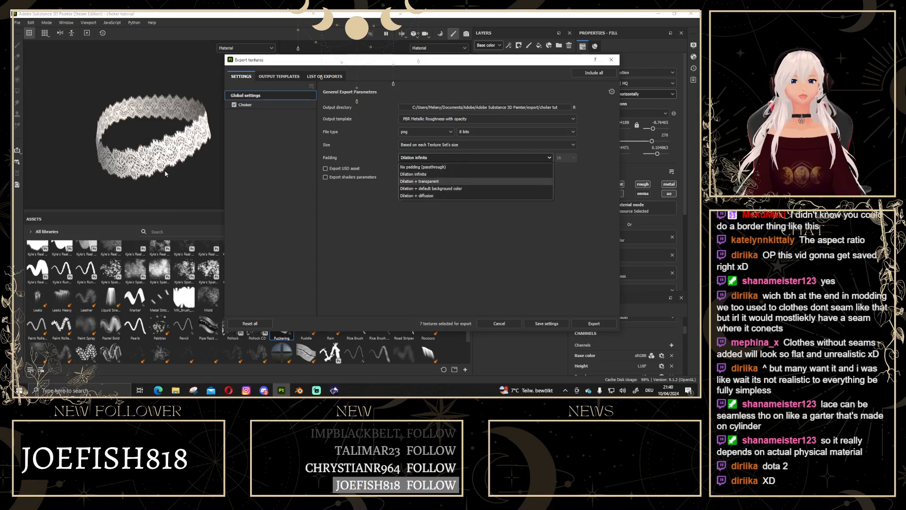
click(418, 176)
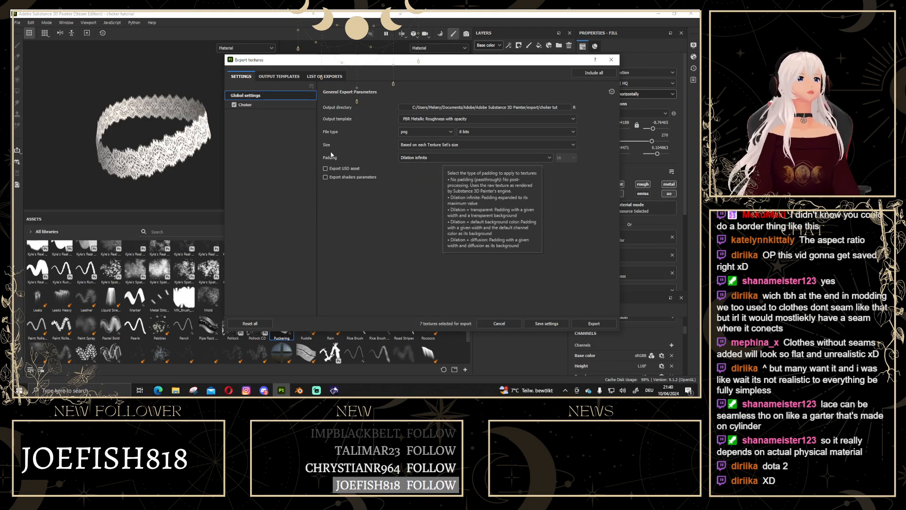
click(590, 323)
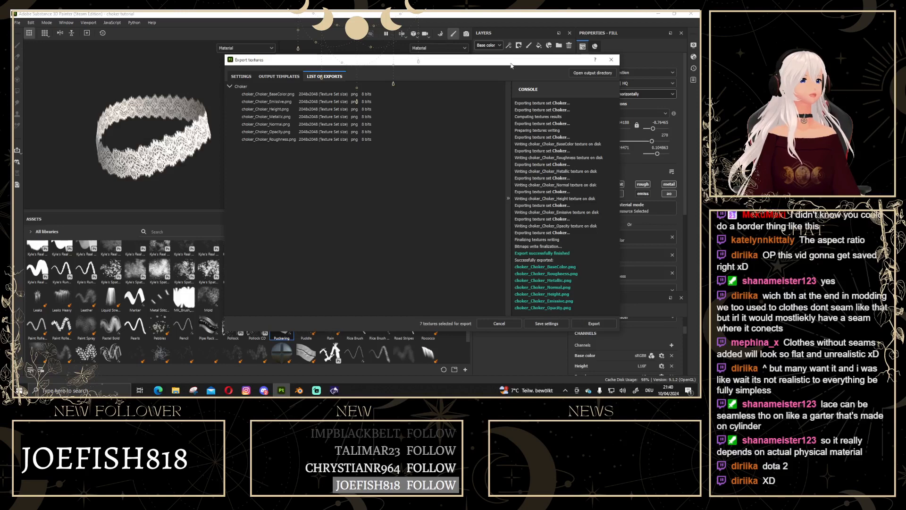
Open the export's output directory and copy its folder path.
click(587, 74)
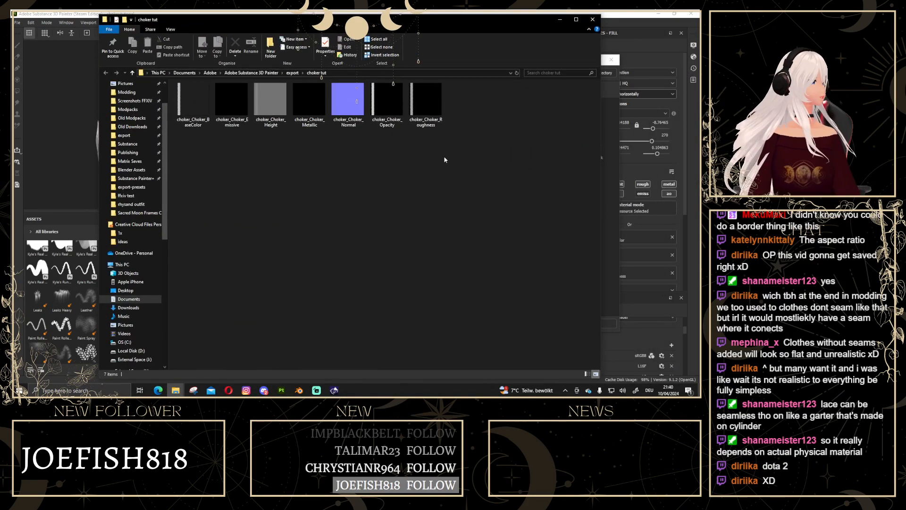
click(369, 73)
key(ctrl+c)
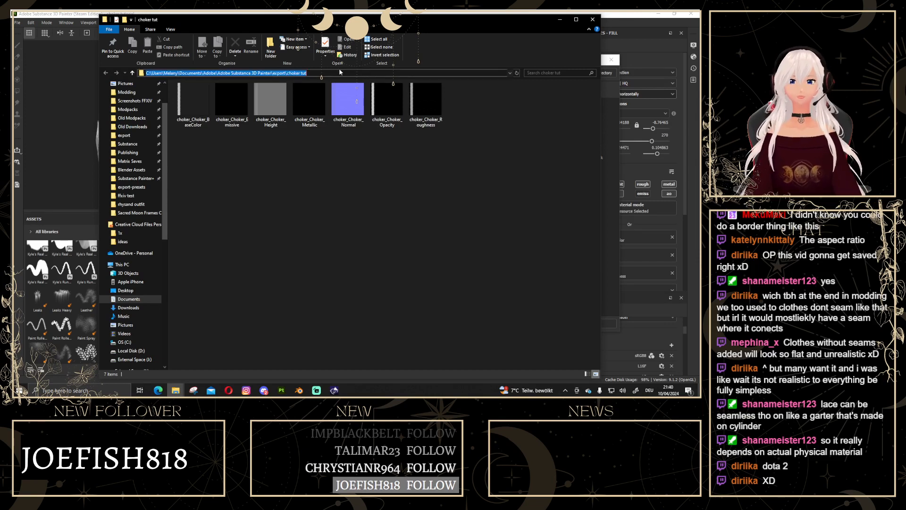
Switch to Blender and search the add-on preferences for "node" to check Node Wrangler.
click(299, 390)
click(351, 154)
scroll(361, 157, up, 2)
scroll(361, 157, down, 4)
middle_drag(361, 160, 337, 156)
click(28, 25)
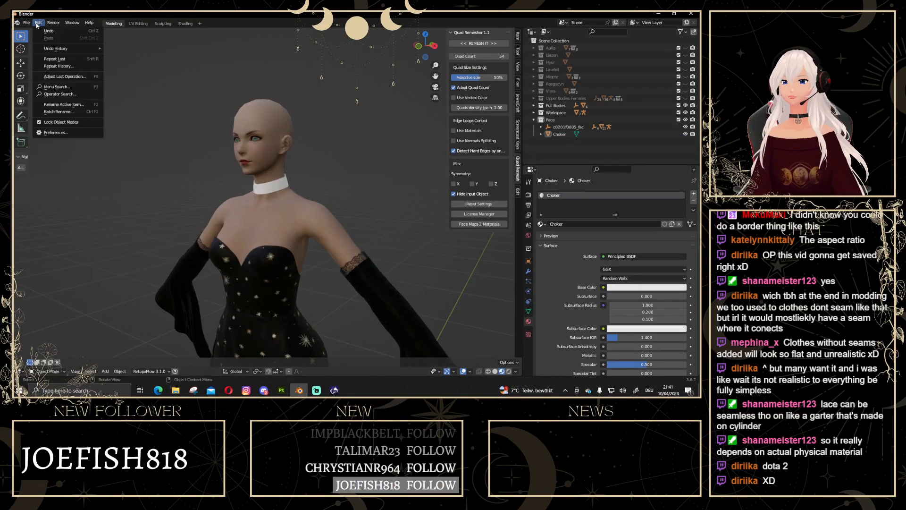
click(57, 136)
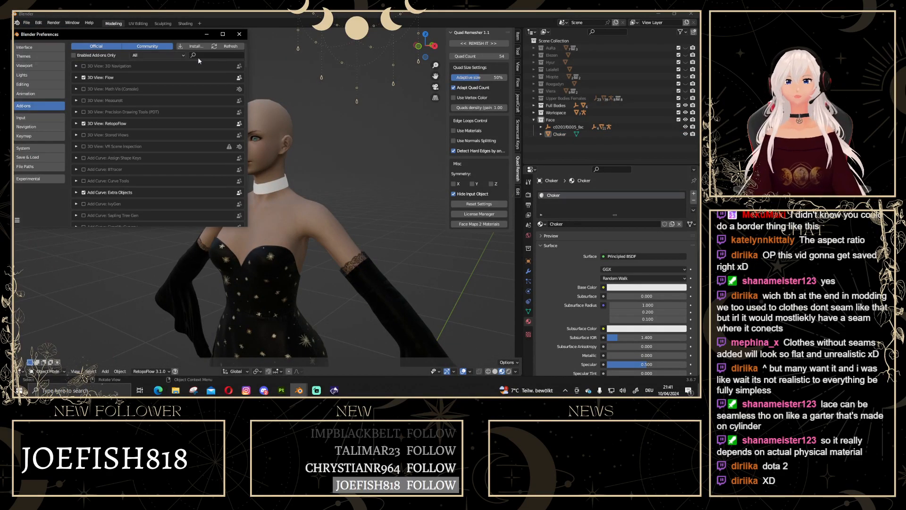
click(211, 55)
text(rode)
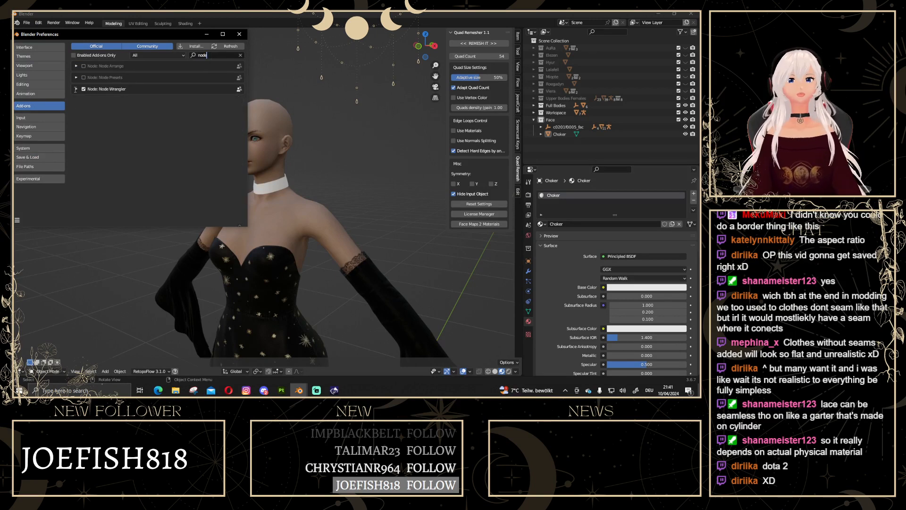
click(242, 34)
Select the choker on the character's neck and show its material nodes in the Shading workspace.
scroll(374, 165, up, 3)
middle_drag(349, 171, 279, 168)
click(274, 178)
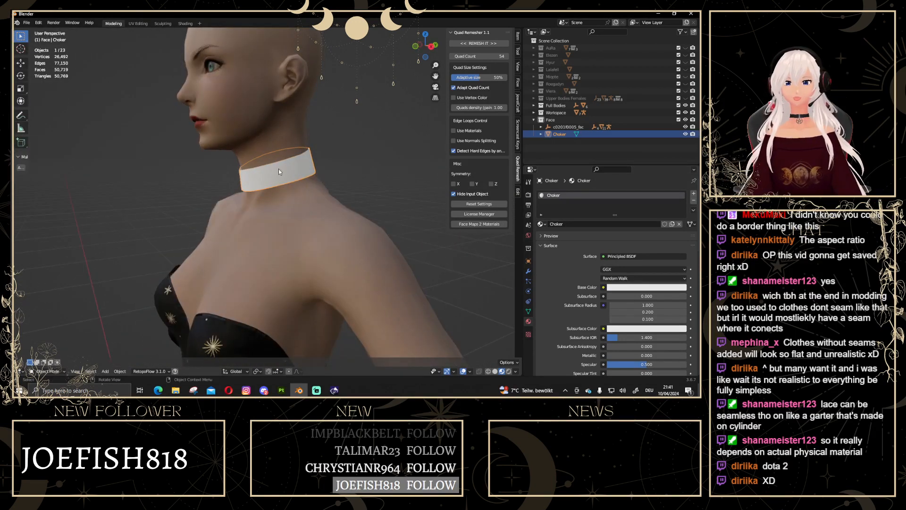
click(185, 24)
scroll(493, 274, up, 5)
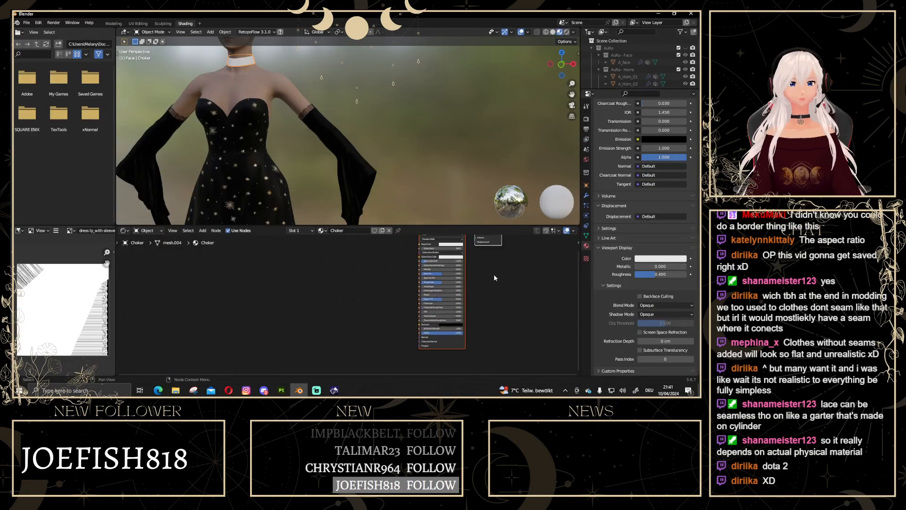
Start Node Wrangler's Principled Texture Setup on the Principled BSDF node and go to the copied "choker tut" folder path.
click(394, 265)
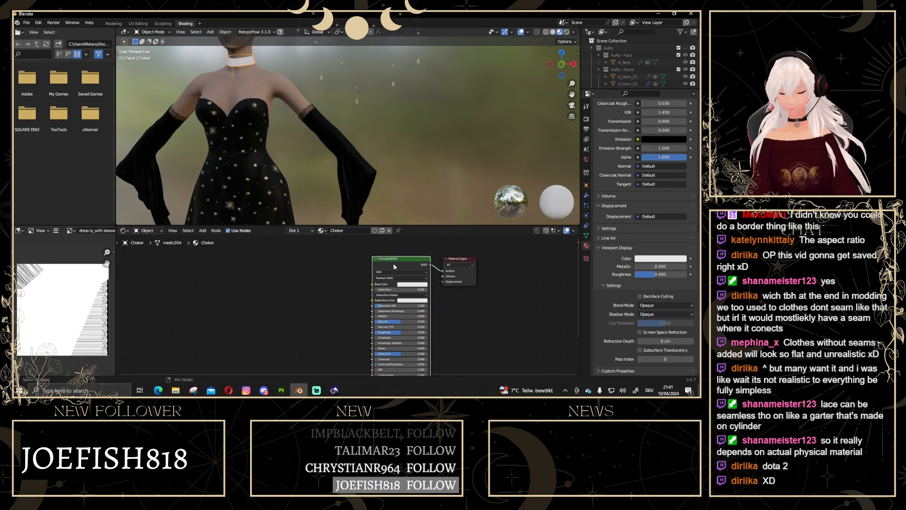
key(ctrl+shift+t)
drag(470, 75, 234, 30)
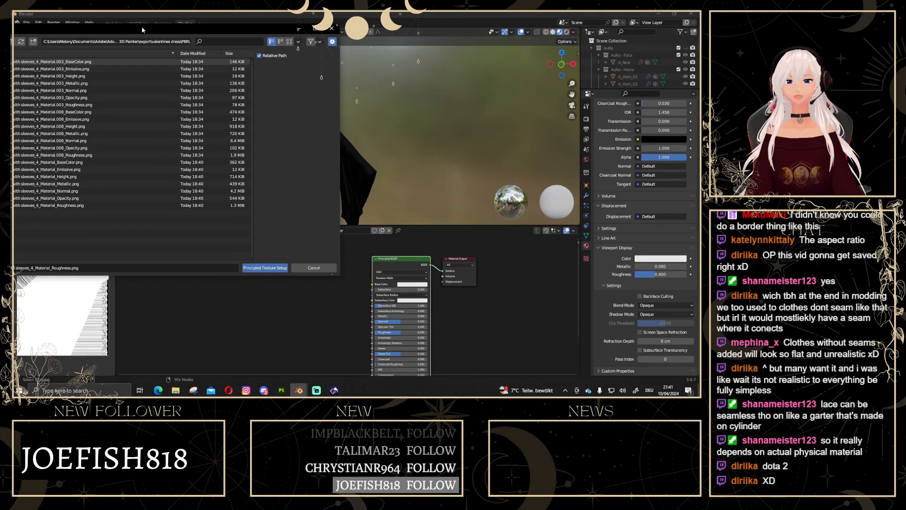
drag(143, 29, 394, 64)
click(320, 76)
key(ctrl+v)
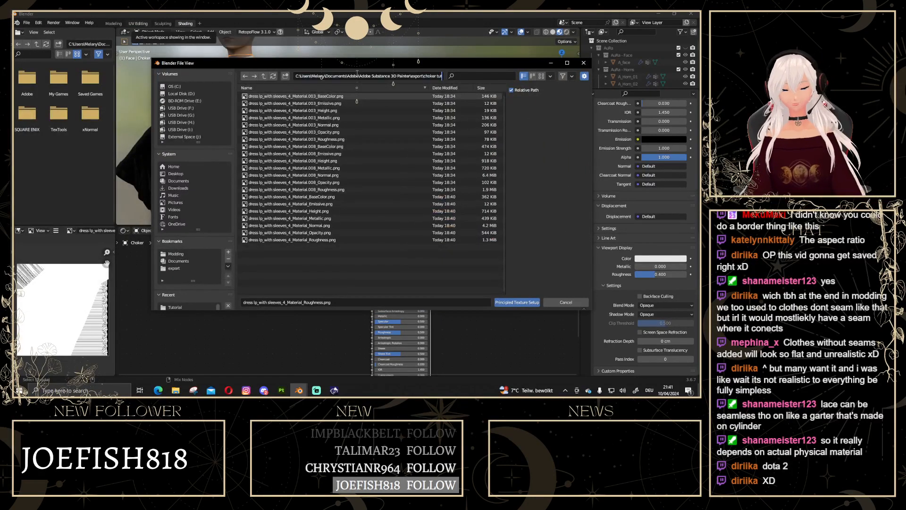
key(Return)
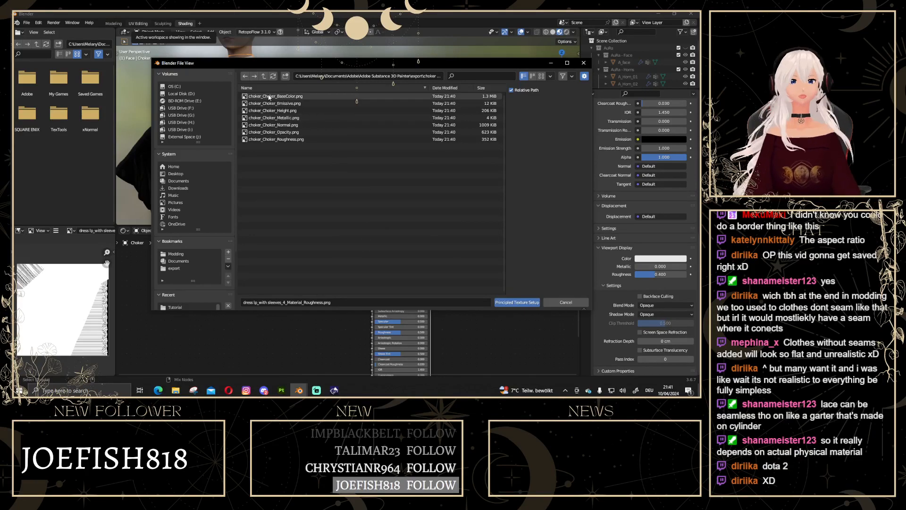
Load all the exported choker maps, from BaseColor to Roughness, into the choker material.
drag(270, 98, 294, 140)
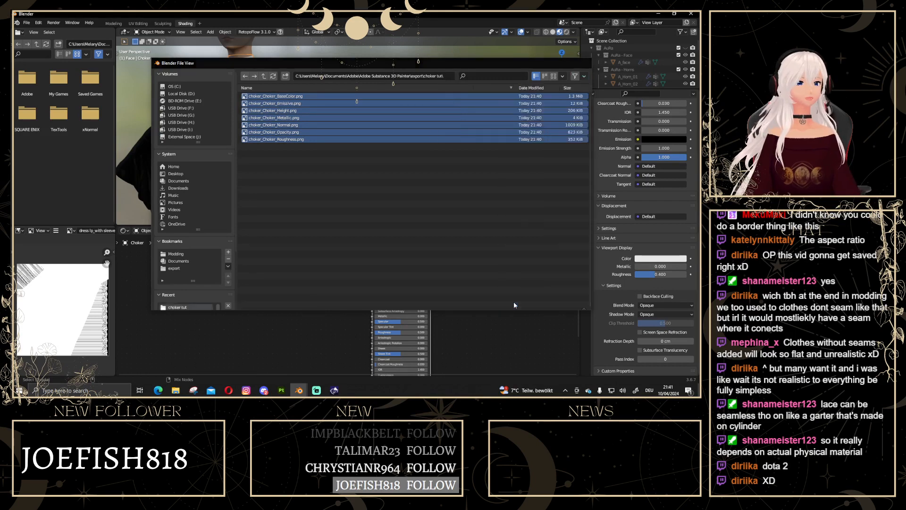
click(513, 302)
key(Home)
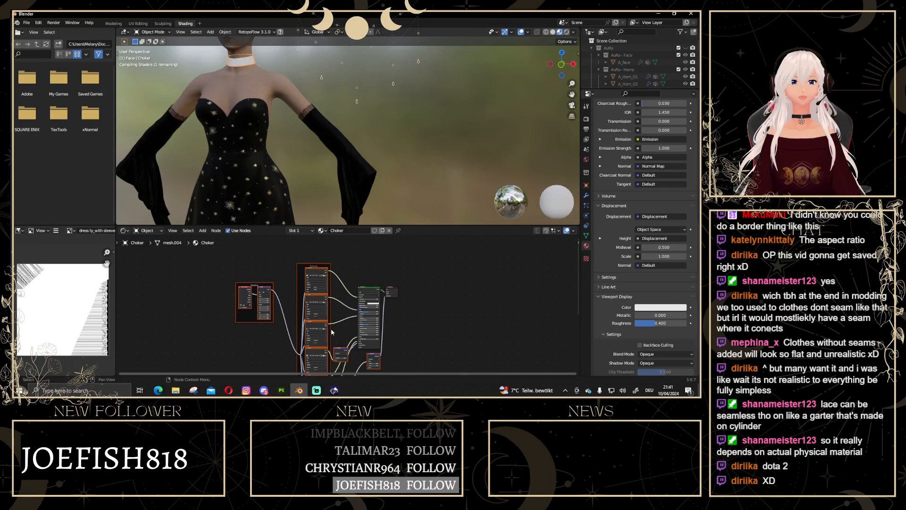
Set the choker material's blend mode to Alpha Hashed.
middle_drag(289, 70, 296, 146)
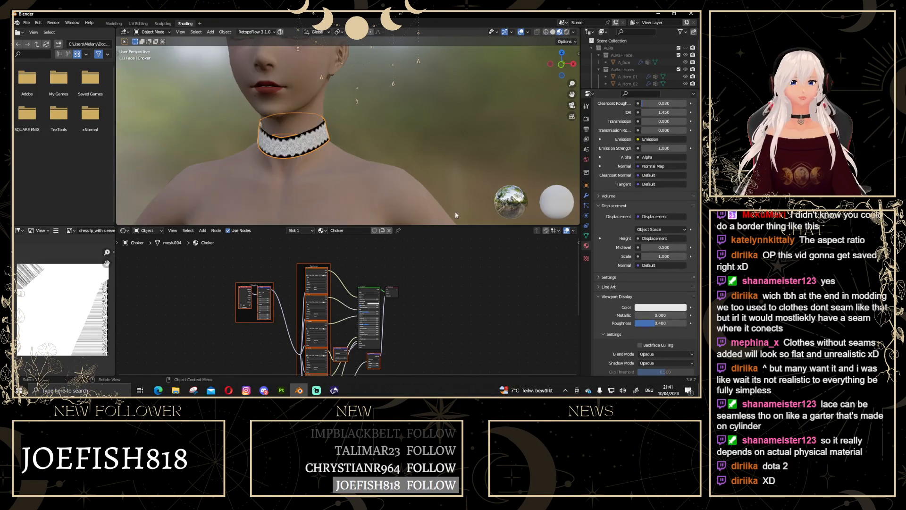
scroll(647, 200, down, 3)
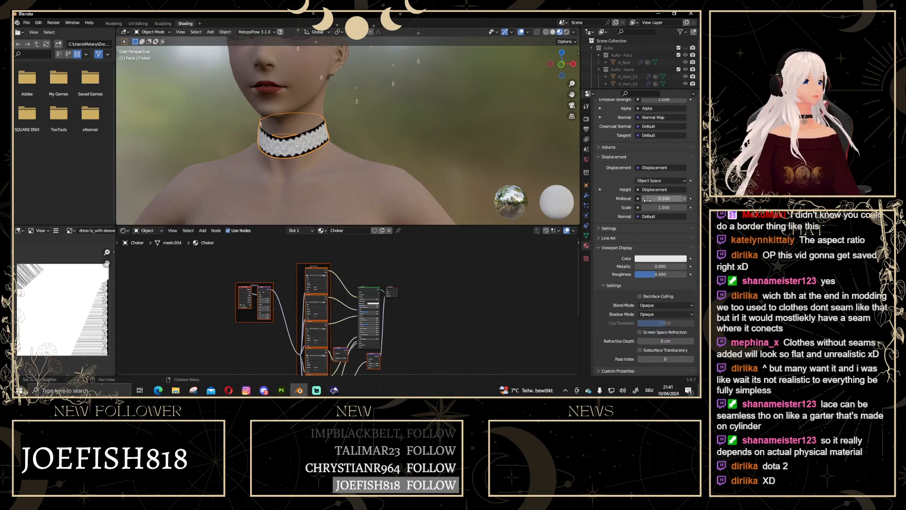
click(647, 306)
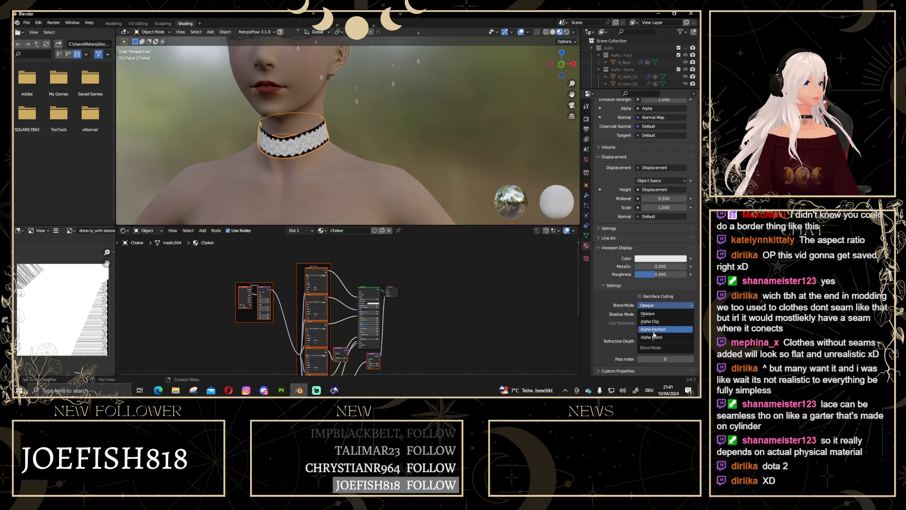
click(653, 329)
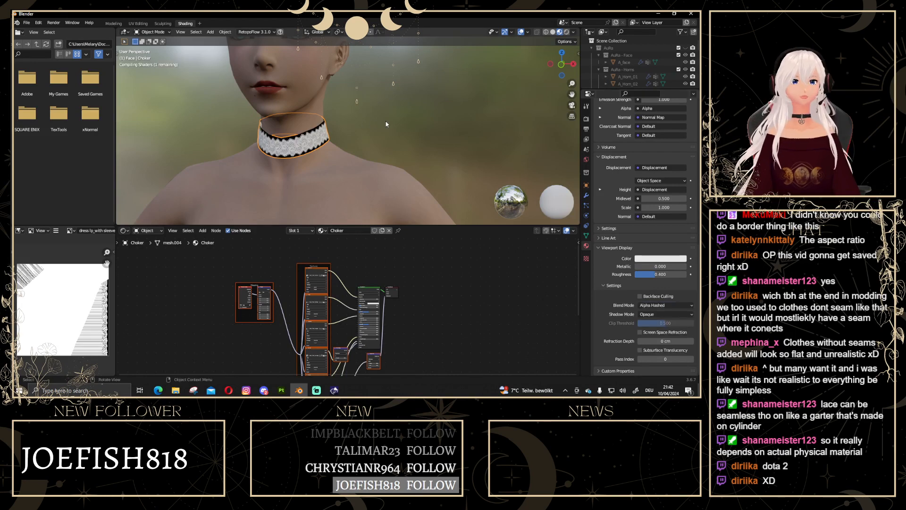
Examine the lace choker on the character's neck from the front, sides and back, going over to the Modeling workspace.
click(438, 125)
scroll(225, 161, up, 4)
middle_drag(222, 163, 411, 142)
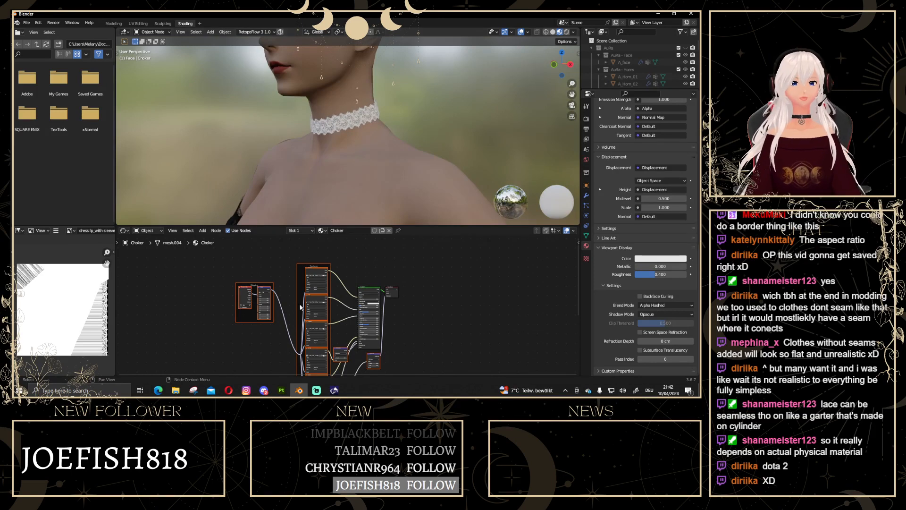
scroll(347, 305, up, 3)
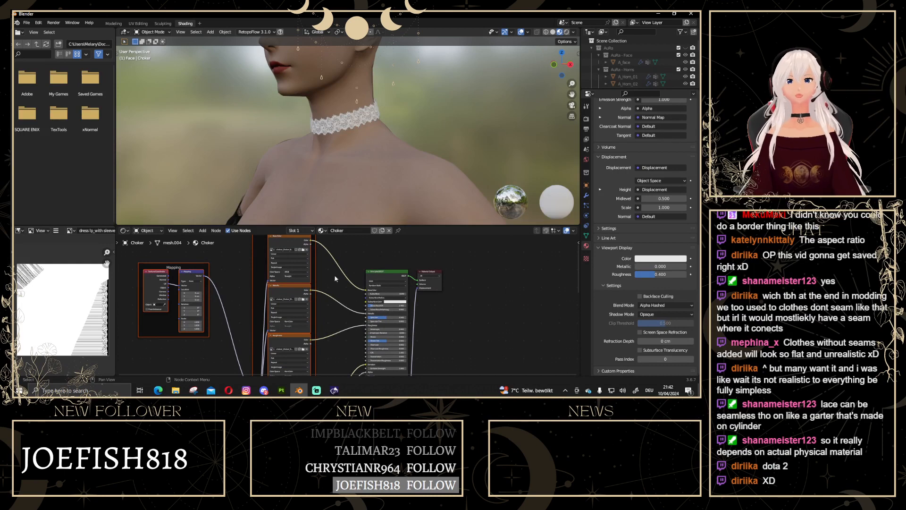
click(115, 23)
middle_drag(330, 156, 387, 157)
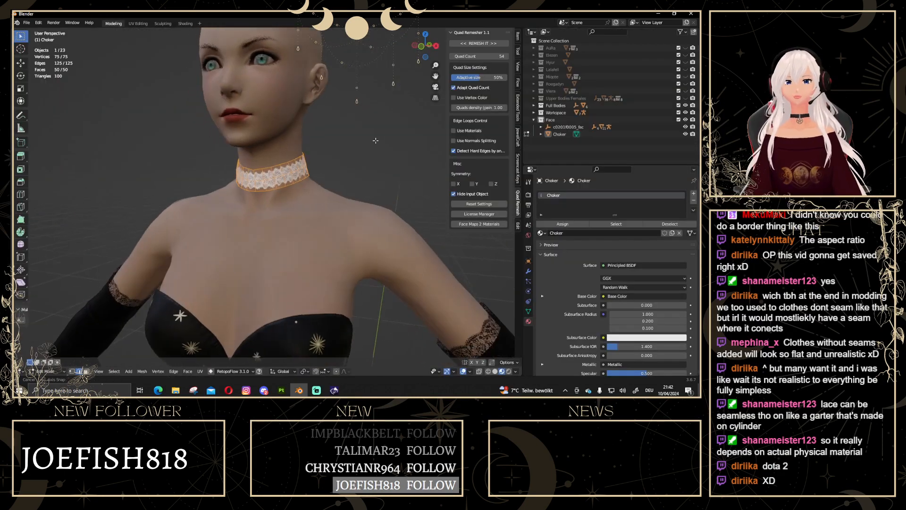
mouse_move(296, 167)
middle_down()
mouse_move(254, 170)
mouse_move(336, 167)
mouse_move(288, 177)
middle_up()
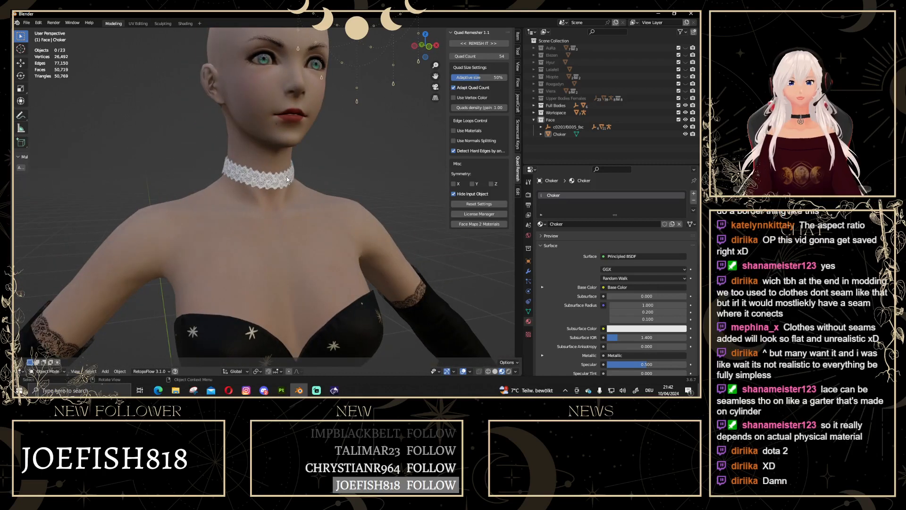
middle_drag(350, 182, 321, 143)
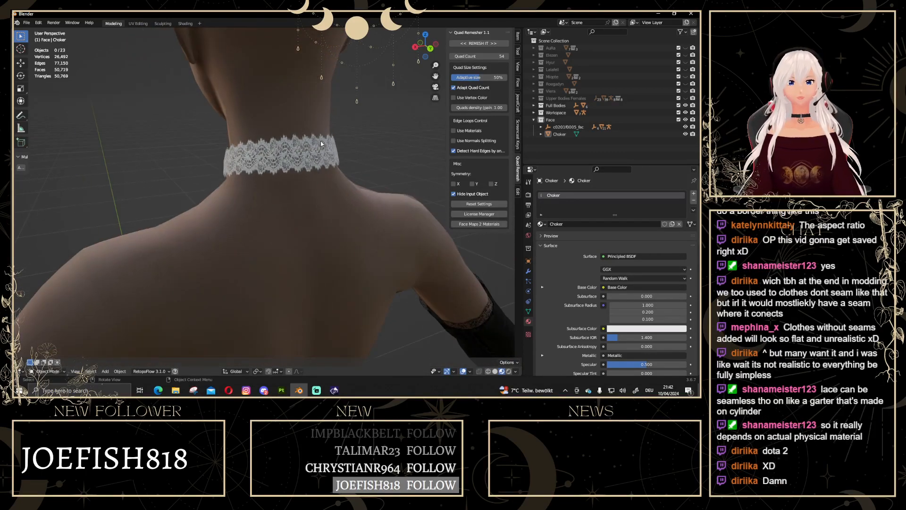
mouse_move(375, 153)
middle_down()
mouse_move(344, 125)
mouse_move(377, 152)
middle_up()
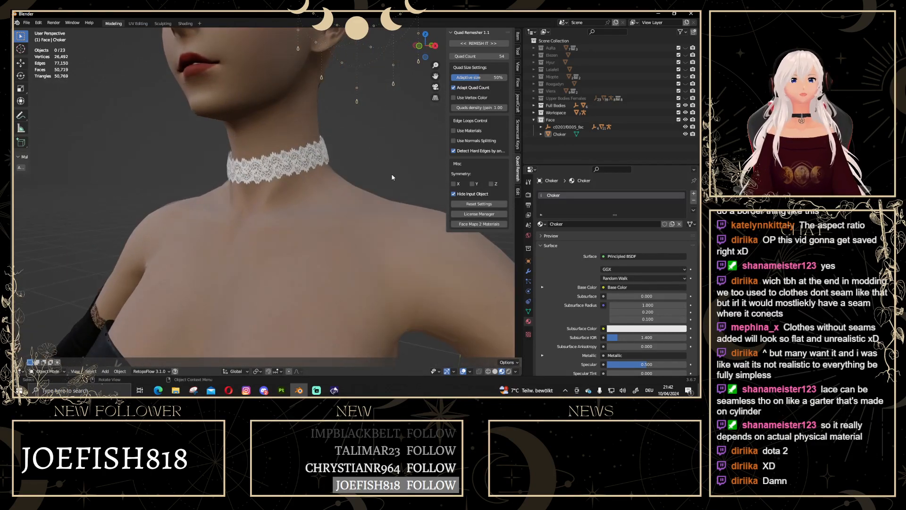
mouse_move(305, 161)
middle_down()
mouse_move(213, 173)
mouse_move(307, 162)
mouse_move(333, 148)
mouse_move(293, 165)
middle_up()
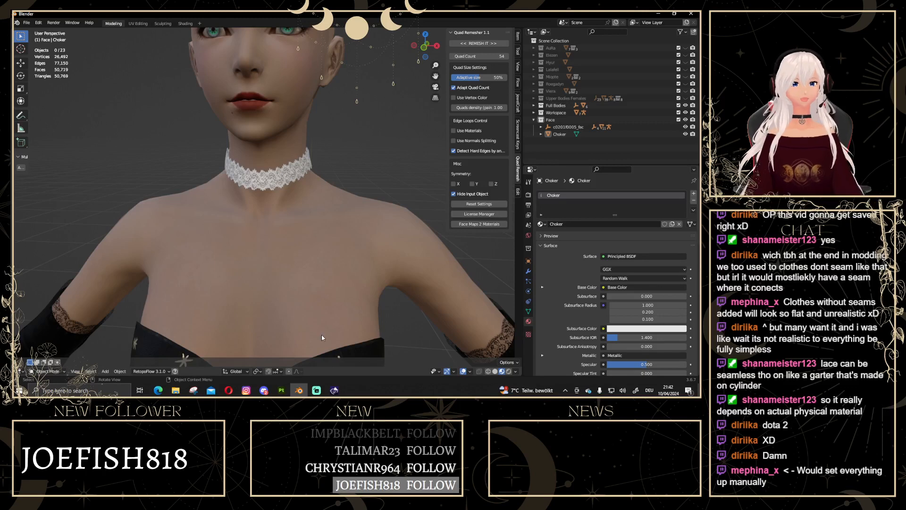
Switch to Substance 3D Painter and add a fill layer above Fill layer 1 with only its height channel enabled.
click(281, 390)
click(612, 60)
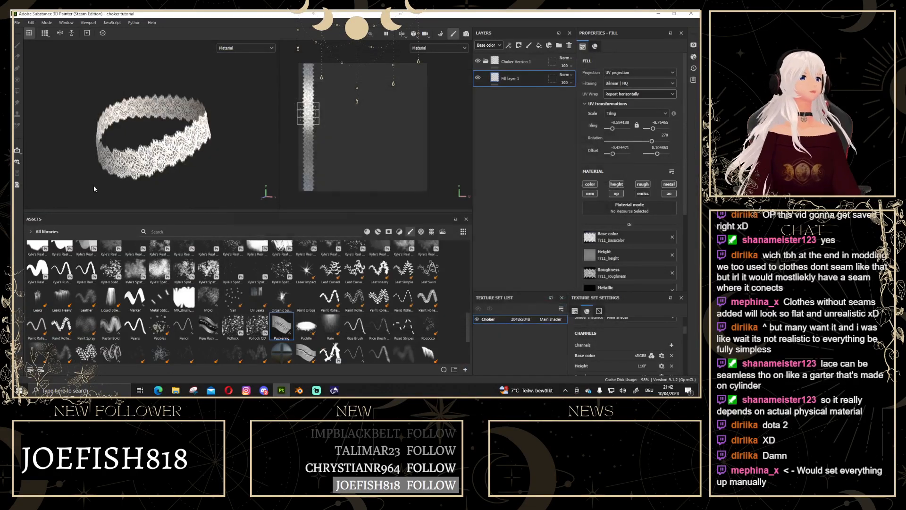
scroll(187, 100, up, 3)
scroll(187, 100, down, 2)
scroll(183, 115, up, 2)
alt+middle_drag(183, 117, 200, 91)
scroll(202, 92, down, 1)
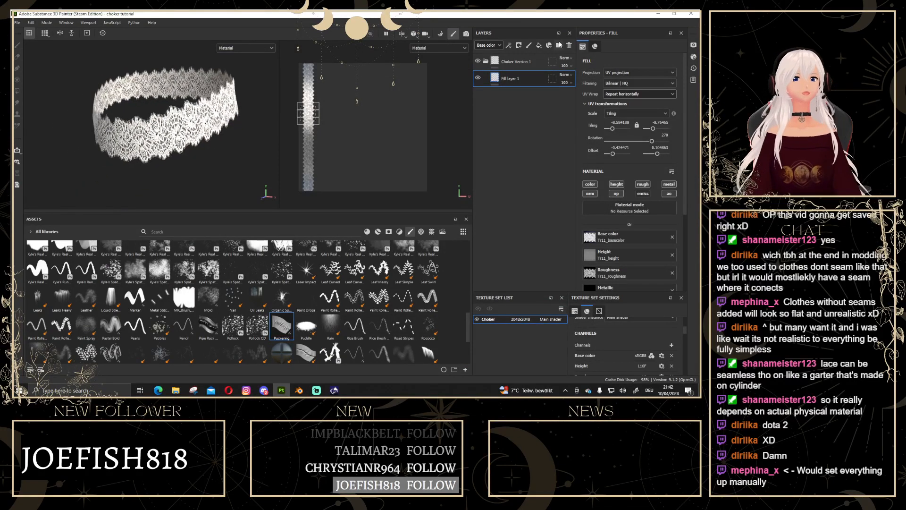
click(539, 45)
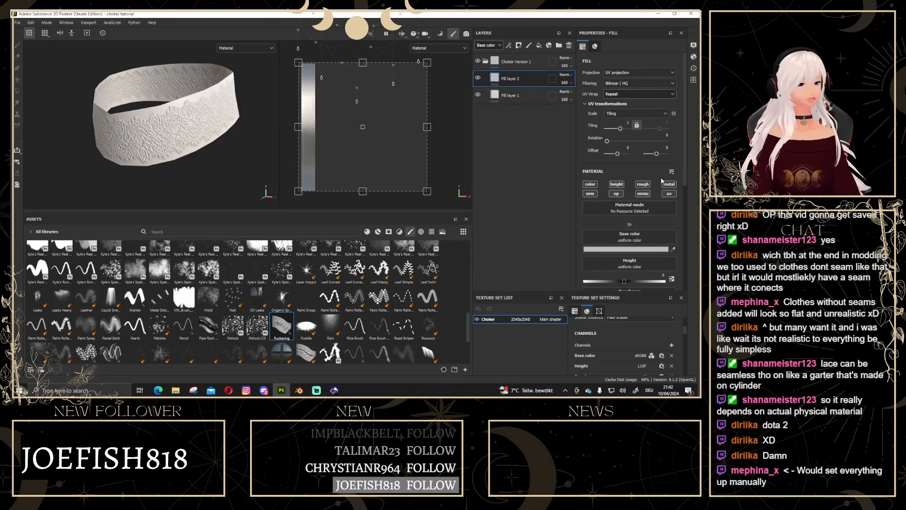
alt+click(616, 186)
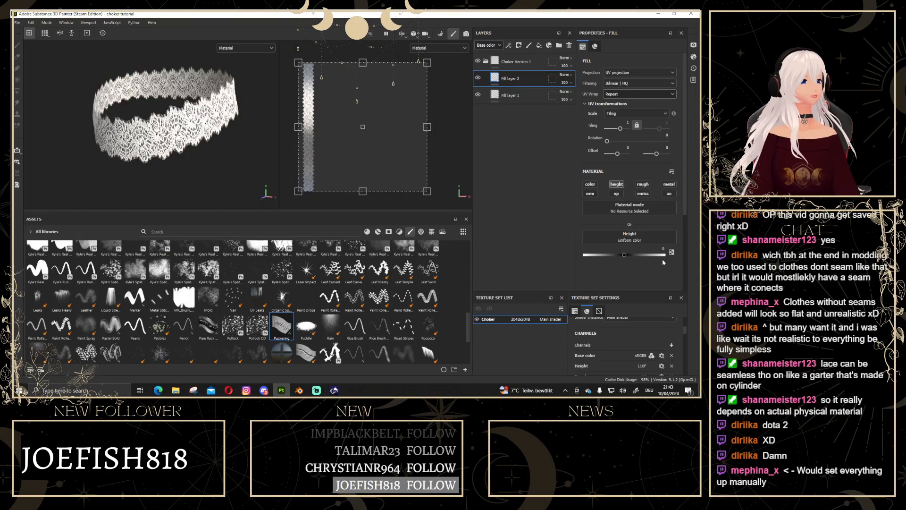
Add a black mask to Fill layer 2.
mouse_move(225, 162)
alt+mouse_down()
mouse_move(239, 146)
mouse_move(216, 157)
alt+mouse_up()
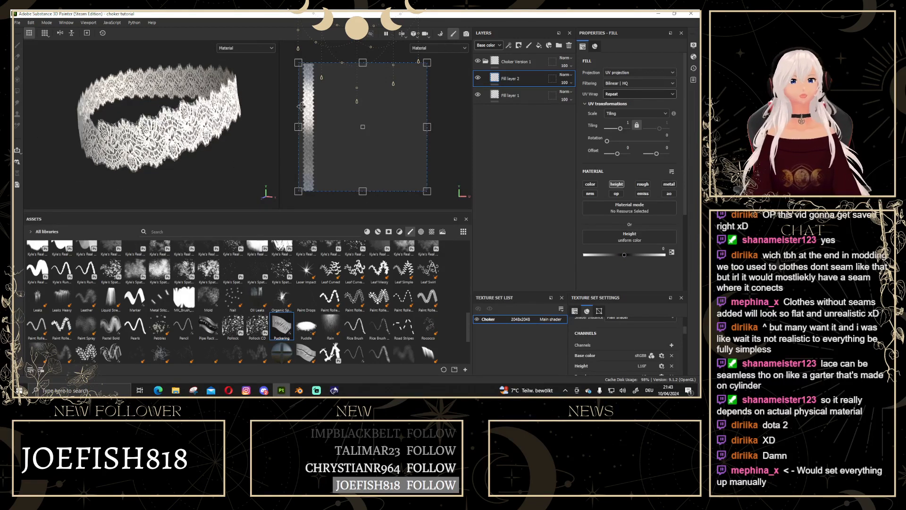
alt+drag(265, 125, 196, 160)
right_click(237, 146)
alt+drag(232, 166, 204, 179)
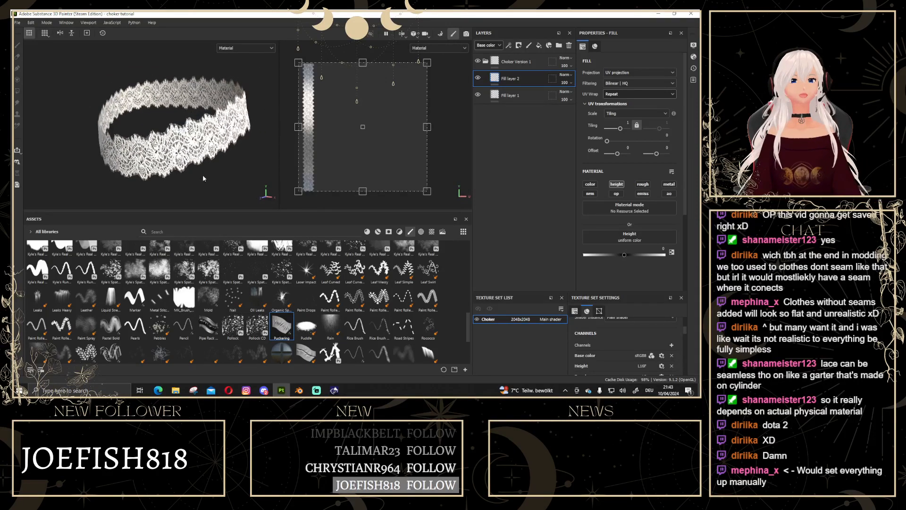
right_click(495, 78)
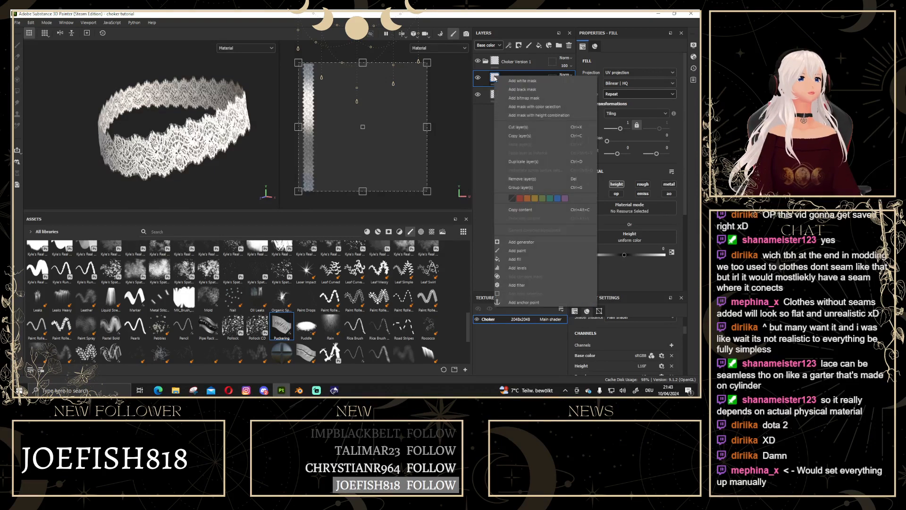
click(521, 90)
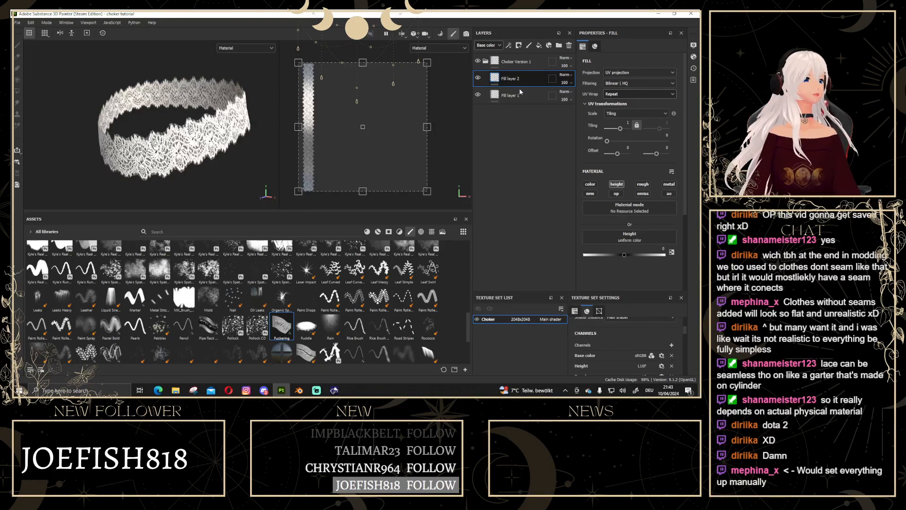
Enable the color channel of Fill layer 2 and set its base color to bright red.
click(494, 78)
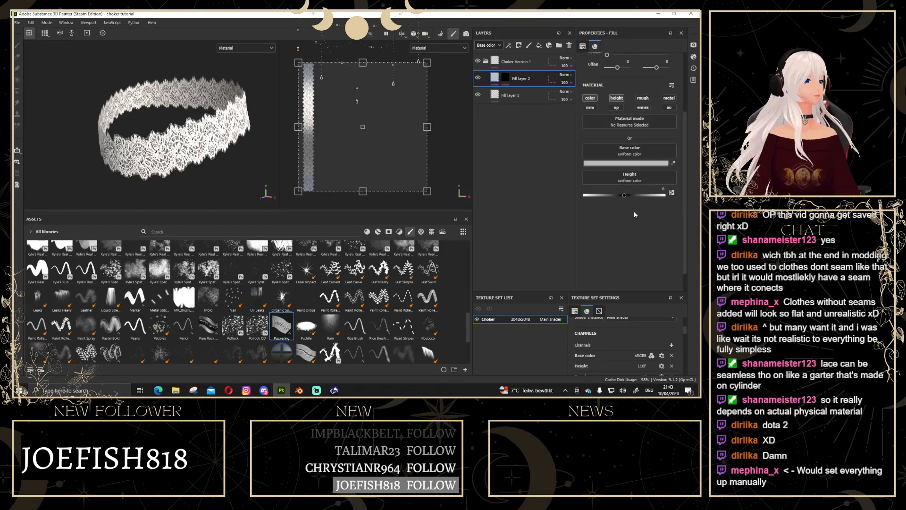
click(613, 162)
click(552, 205)
drag(585, 229, 600, 193)
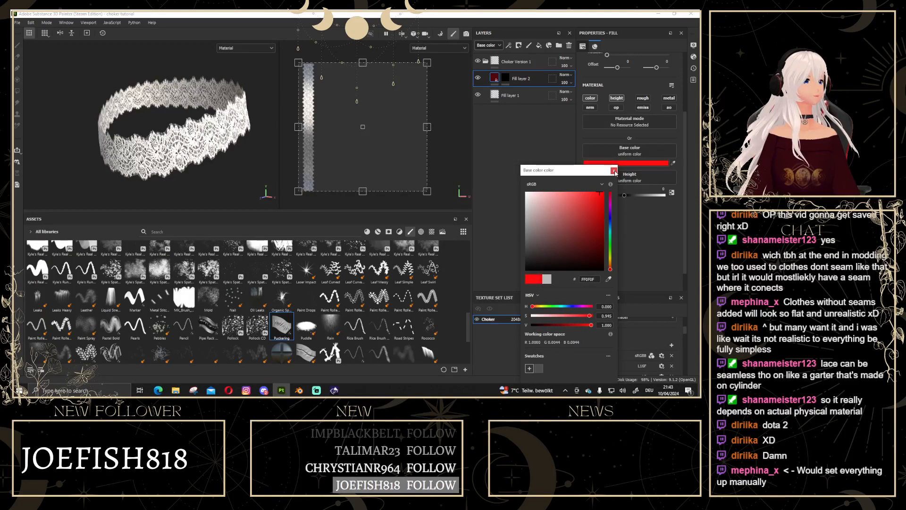
click(614, 171)
Remove the mask from Fill layer 2 to view the red fill, and give the layer a new black mask.
right_click(505, 79)
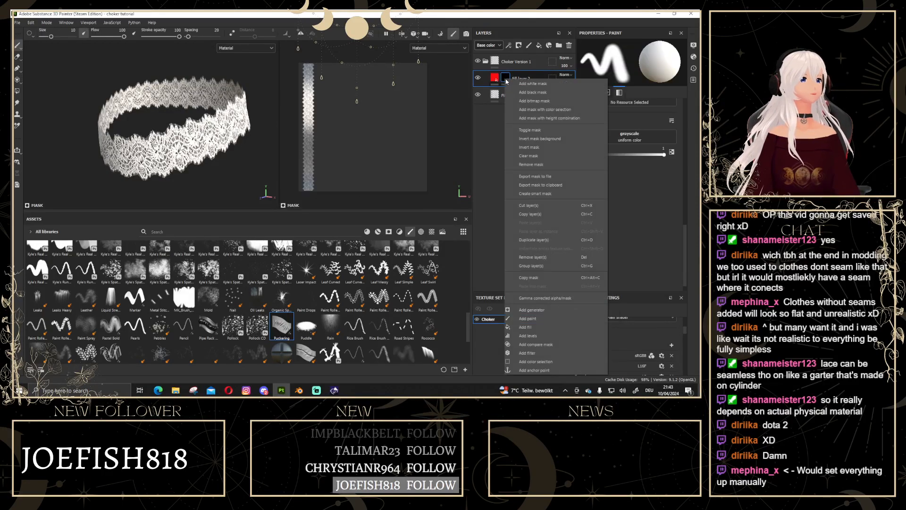
click(530, 165)
alt+drag(194, 129, 227, 142)
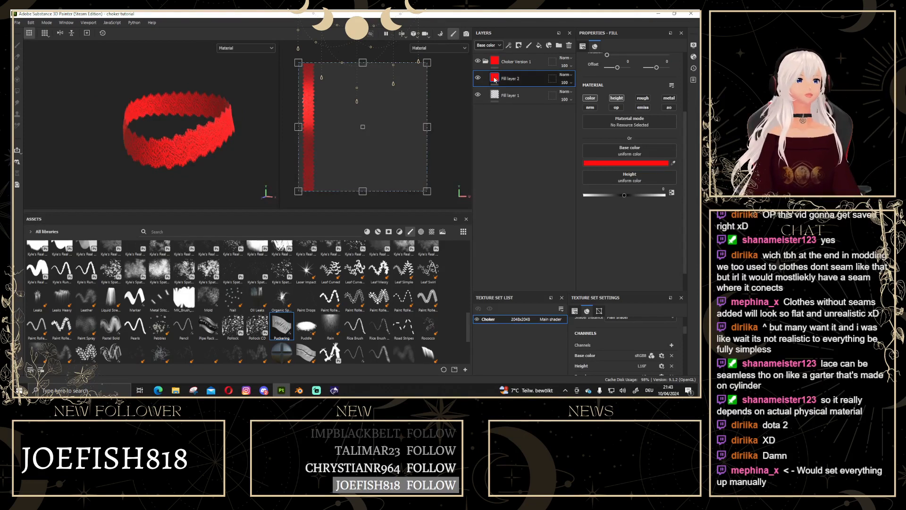
right_click(494, 79)
click(527, 96)
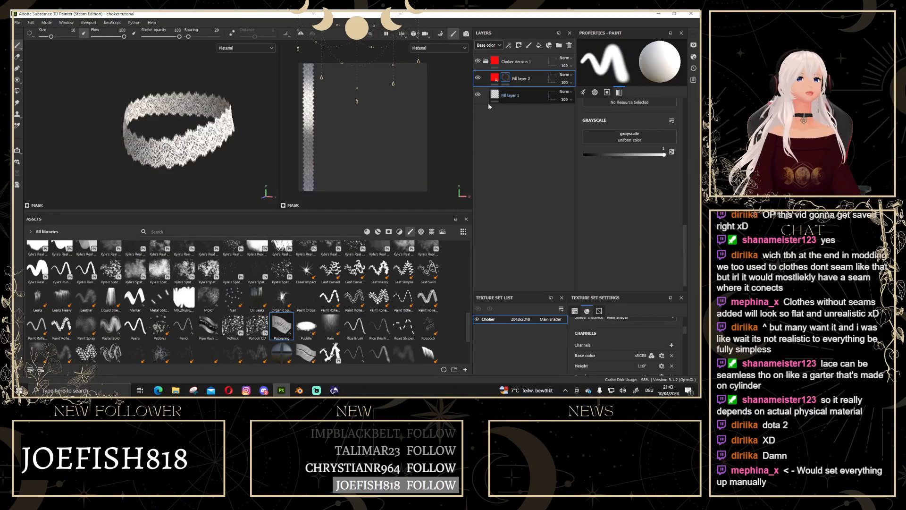
Show Fill layer 2's mask and fill the whole choker white in it with Polygon Fill.
alt+click(505, 78)
alt+drag(250, 179, 242, 139)
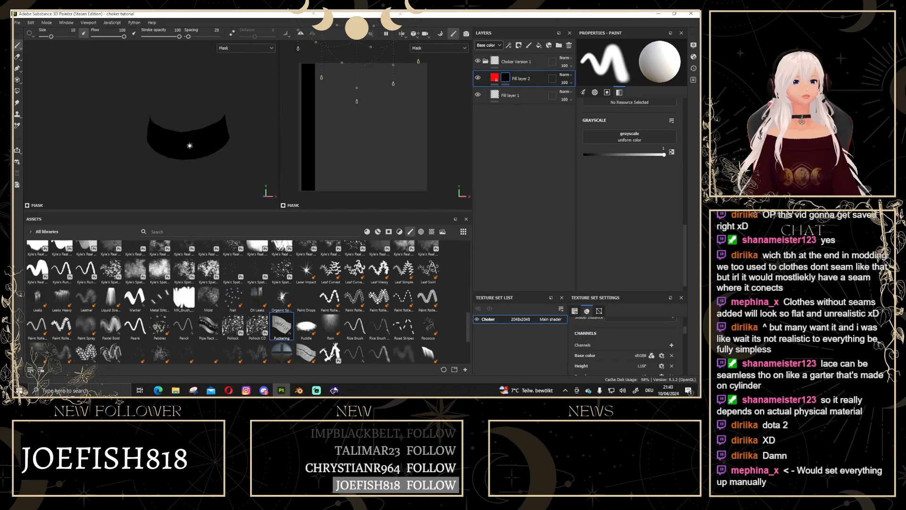
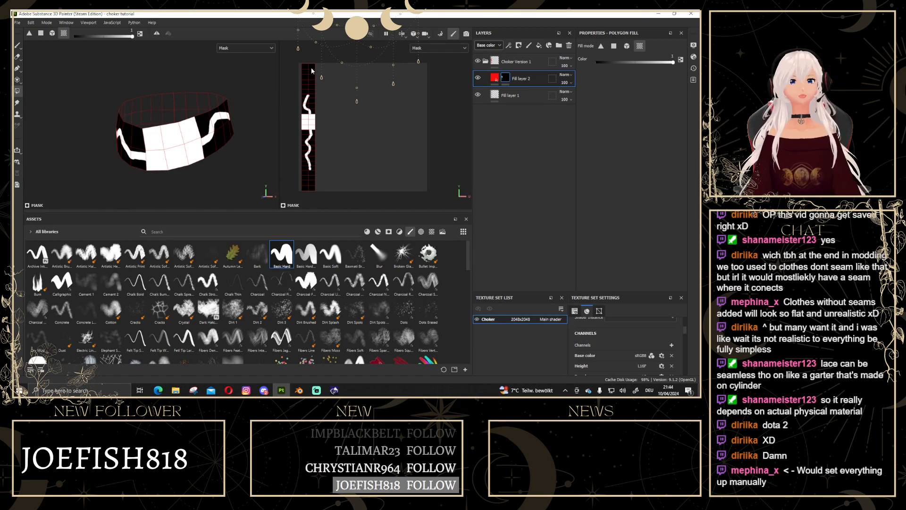
click(224, 137)
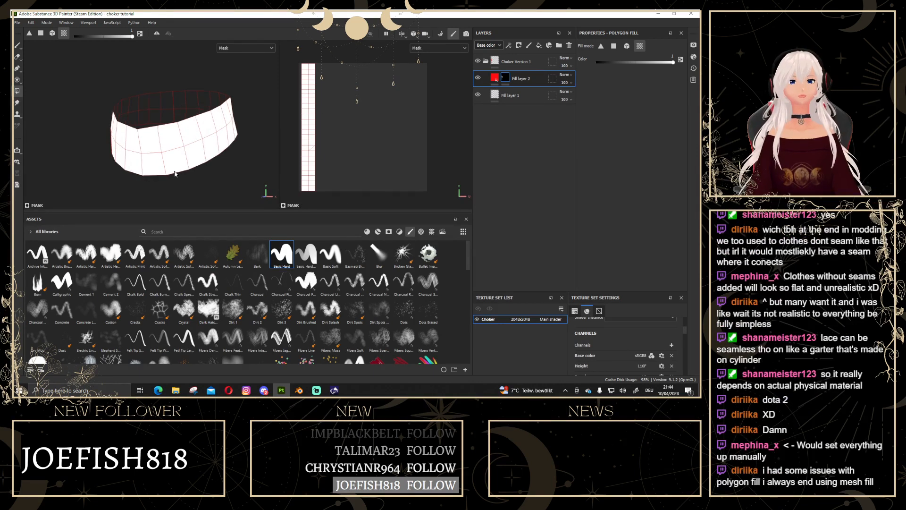
mouse_move(233, 141)
alt+mouse_down()
mouse_move(166, 136)
mouse_move(288, 136)
mouse_move(222, 136)
alt+mouse_up()
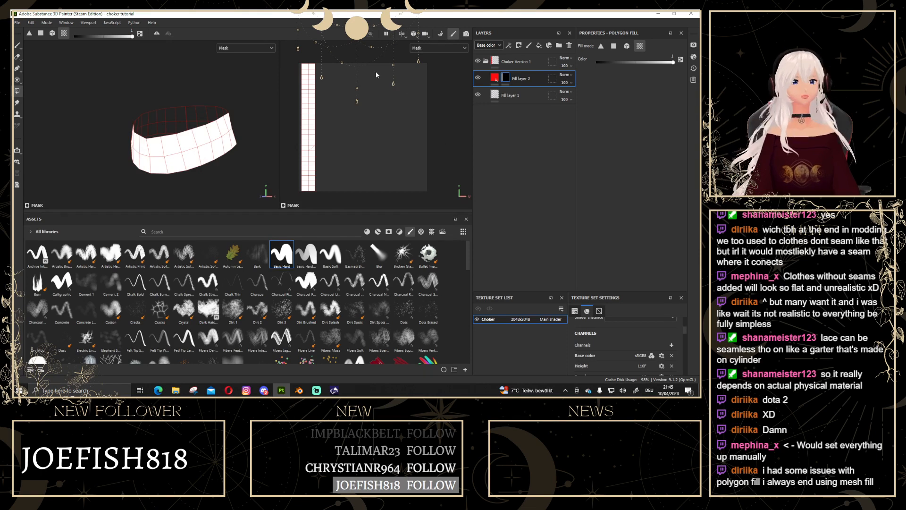
drag(290, 57, 437, 198)
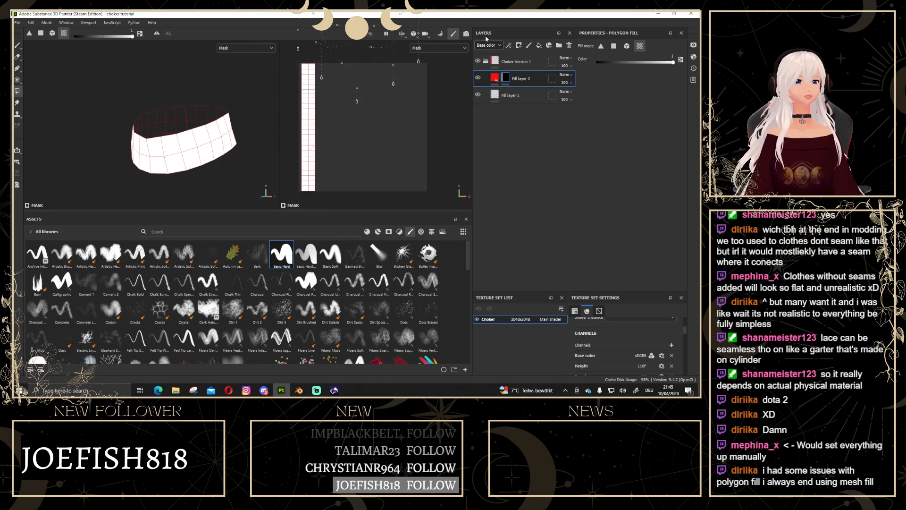
Turn off the color channel of Fill layer 2, leaving only height enabled.
click(494, 79)
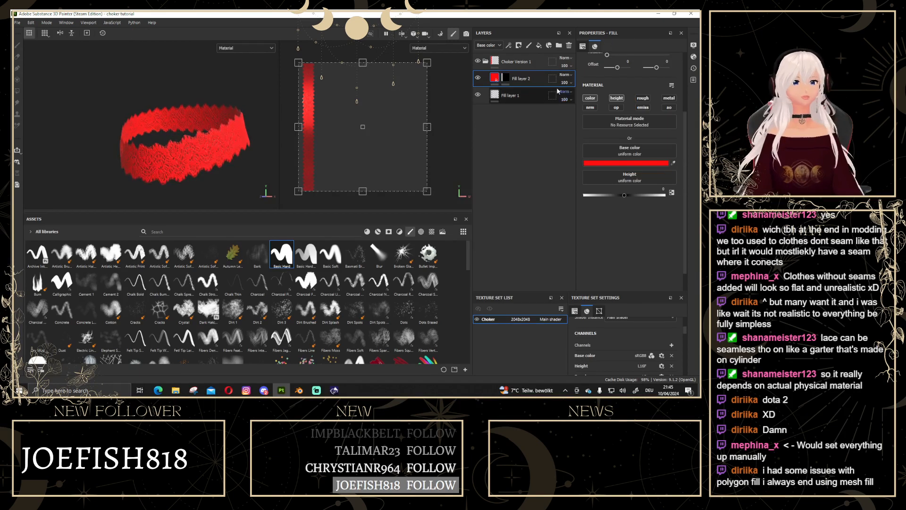
click(590, 98)
scroll(197, 160, up, 2)
alt+middle_drag(183, 157, 157, 155)
alt+drag(157, 155, 160, 158)
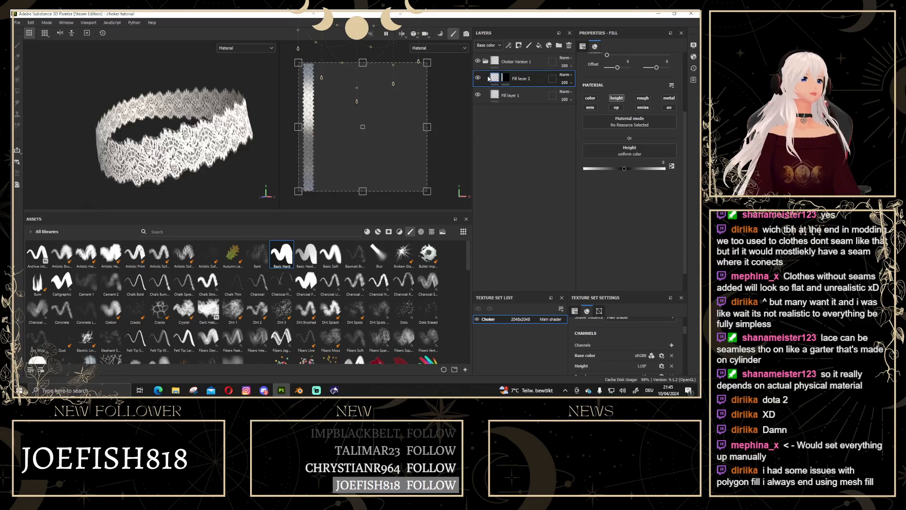
Inspect Fill layer 2's white mask and replace it with a fresh black mask.
click(505, 78)
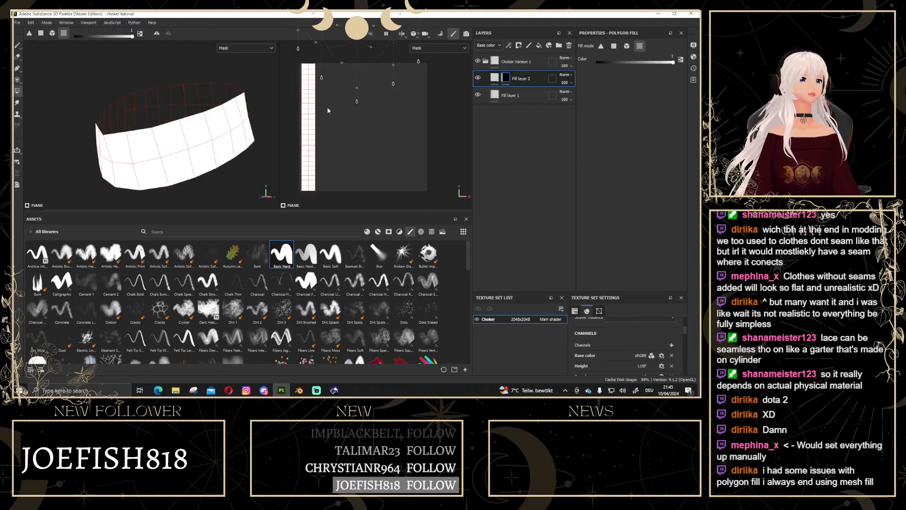
scroll(213, 144, down, 4)
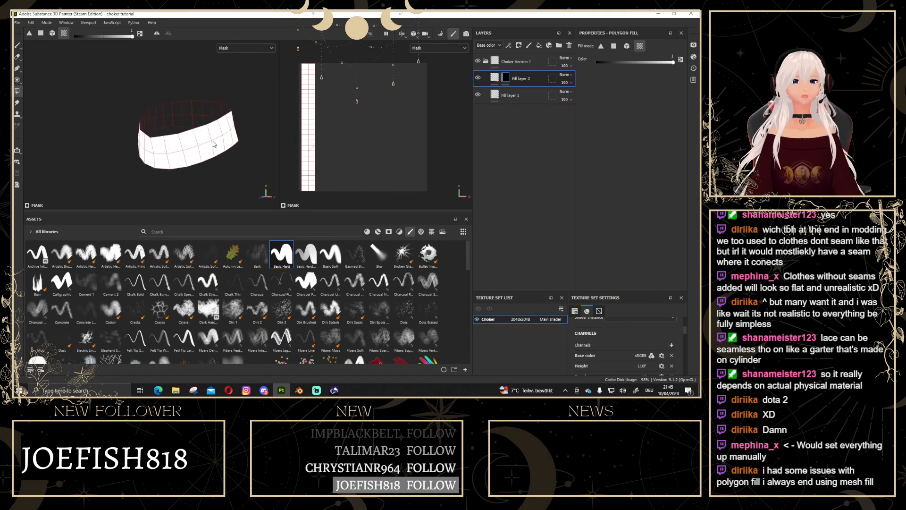
scroll(203, 146, up, 2)
alt+drag(186, 148, 144, 138)
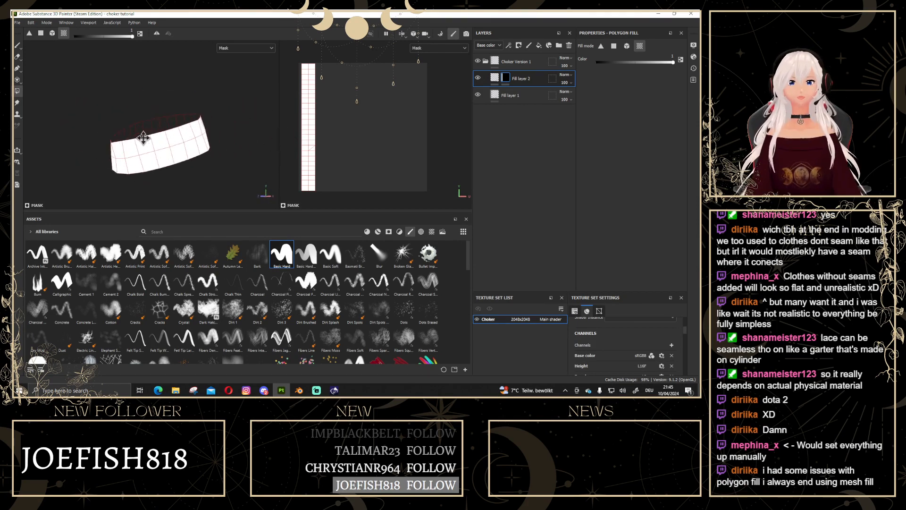
right_click(506, 78)
click(532, 89)
Raise the uniform height value of Fill layer 2 to about 0.59.
click(493, 79)
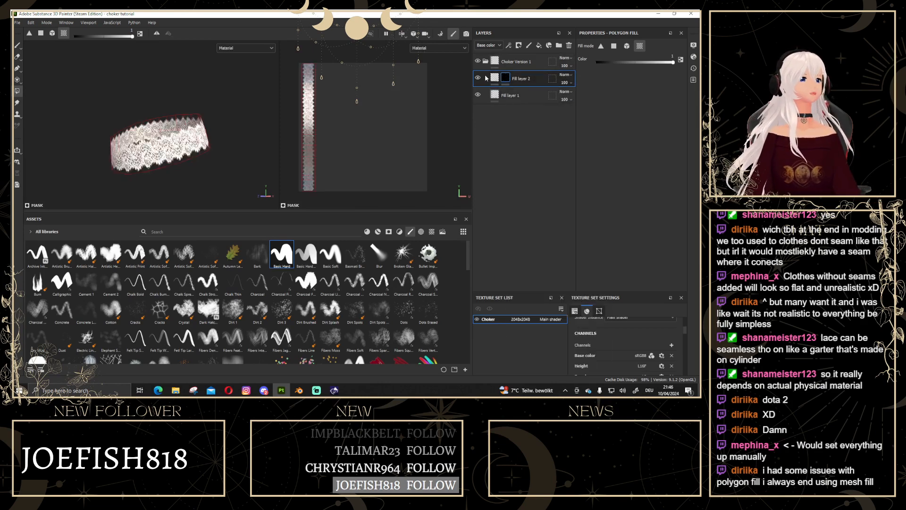
scroll(256, 150, up, 4)
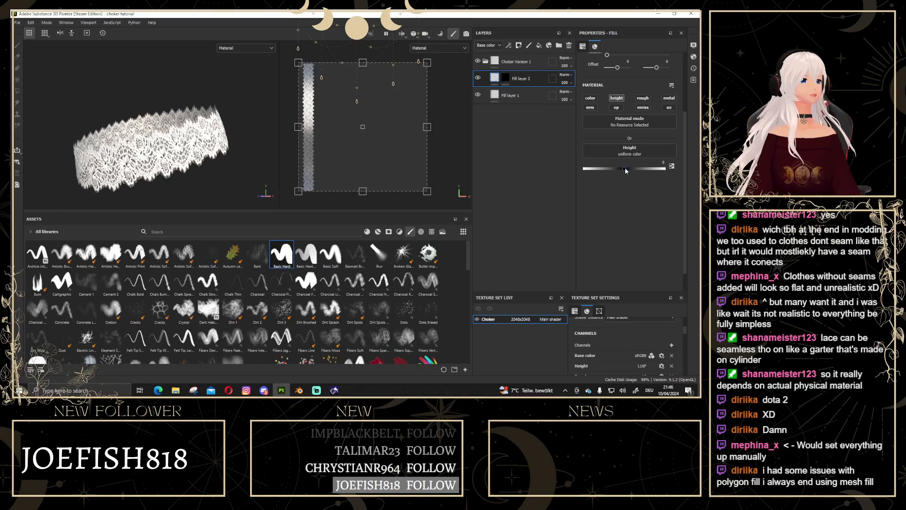
click(506, 78)
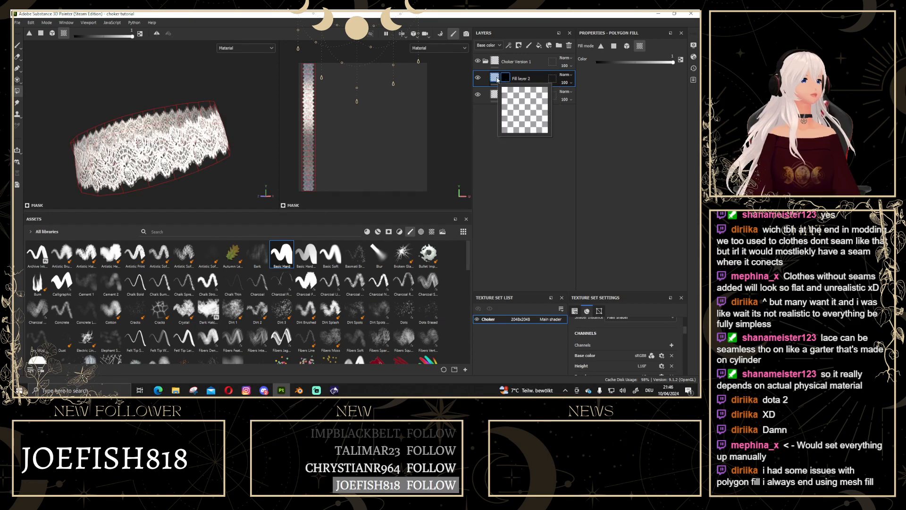
click(494, 78)
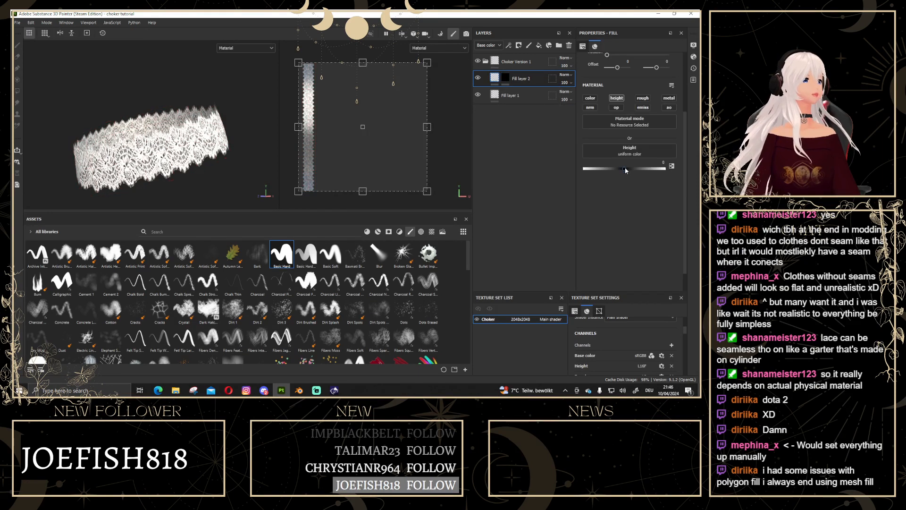
drag(626, 171, 649, 170)
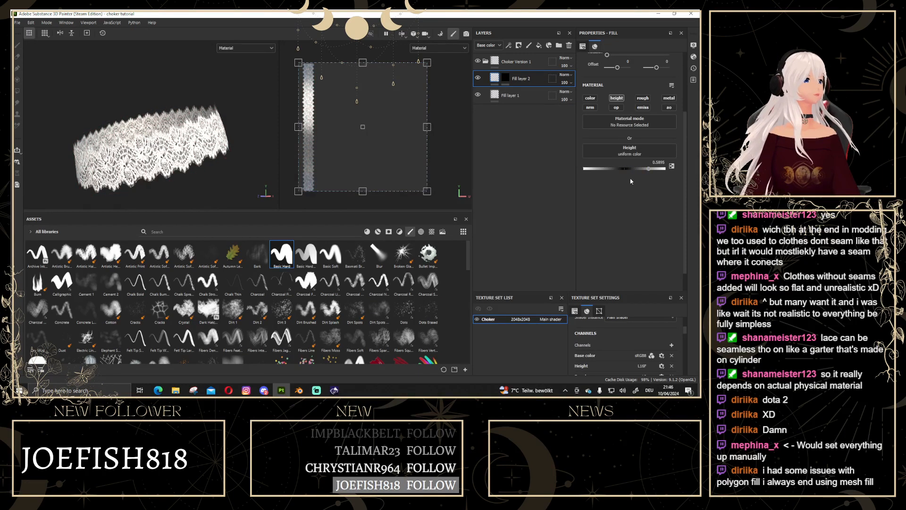
Compare Fill layer 2's fill settings with its black mask and make the mask active for editing.
scroll(173, 146, down, 3)
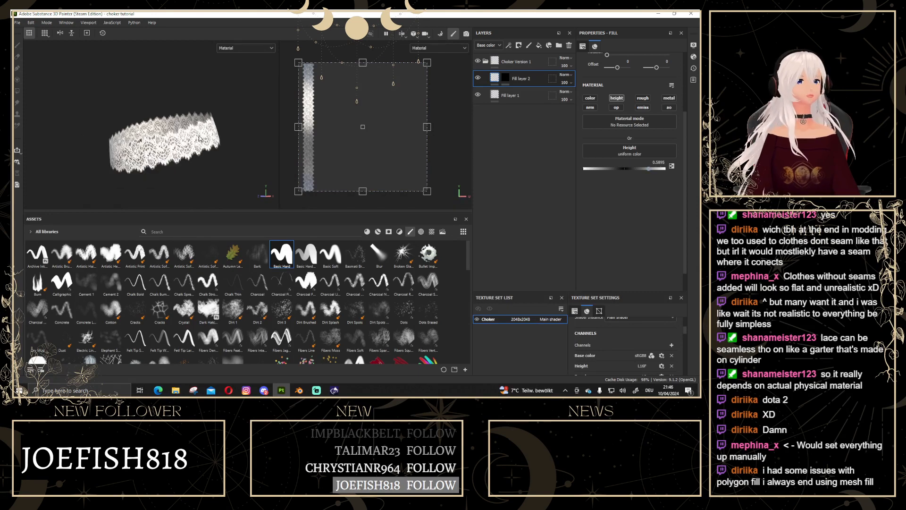
alt+drag(200, 136, 225, 159)
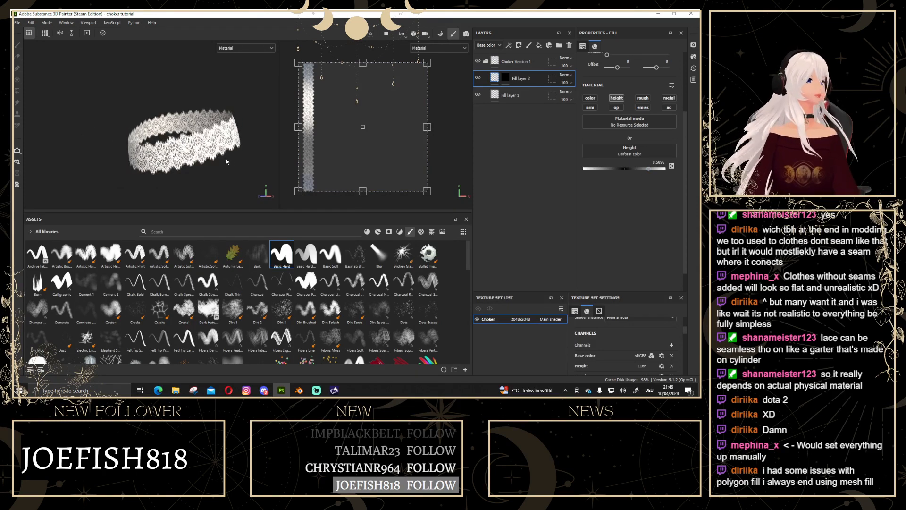
right_click(506, 82)
click(506, 88)
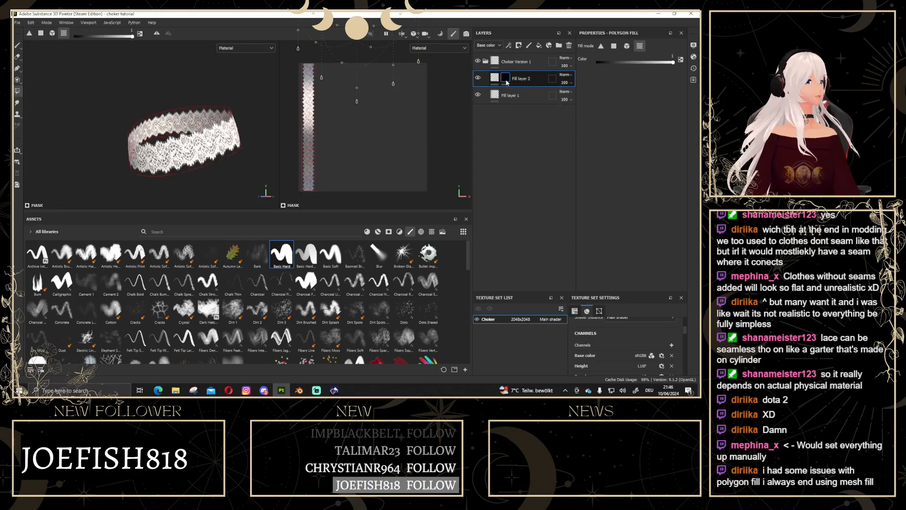
click(494, 78)
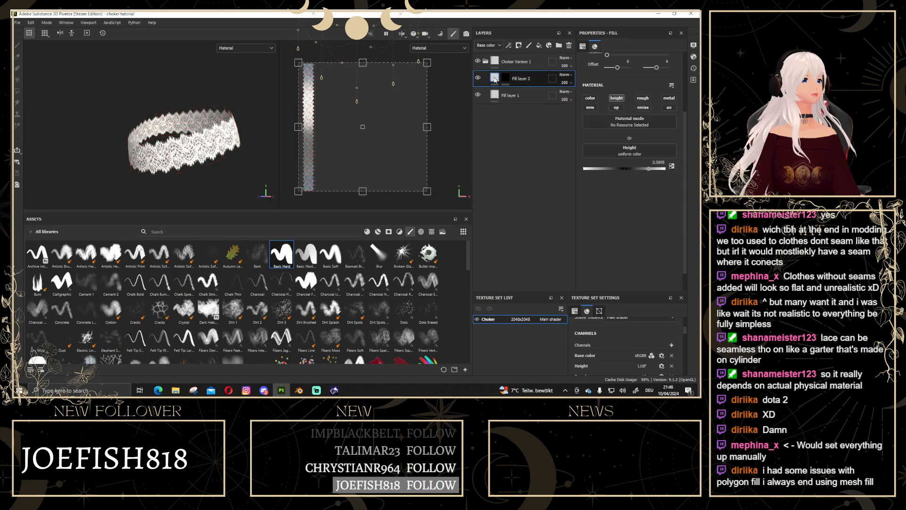
mouse_move(494, 80)
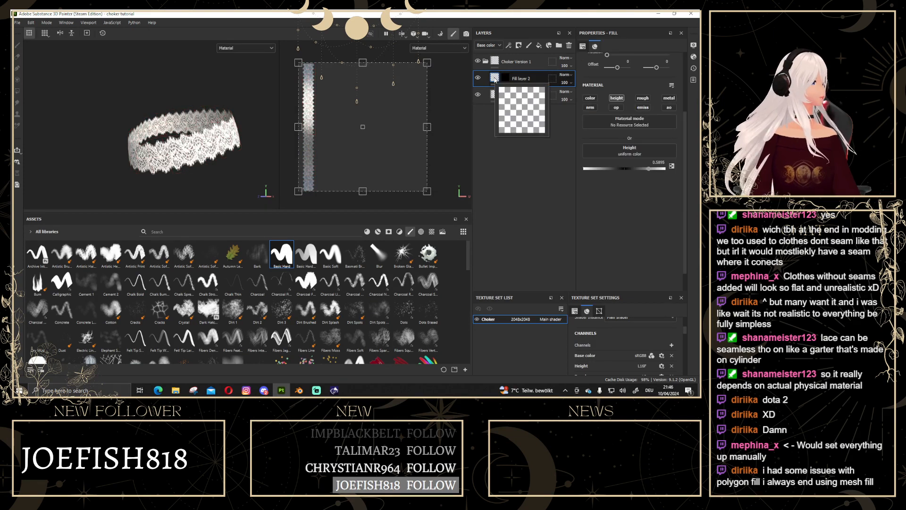
click(505, 78)
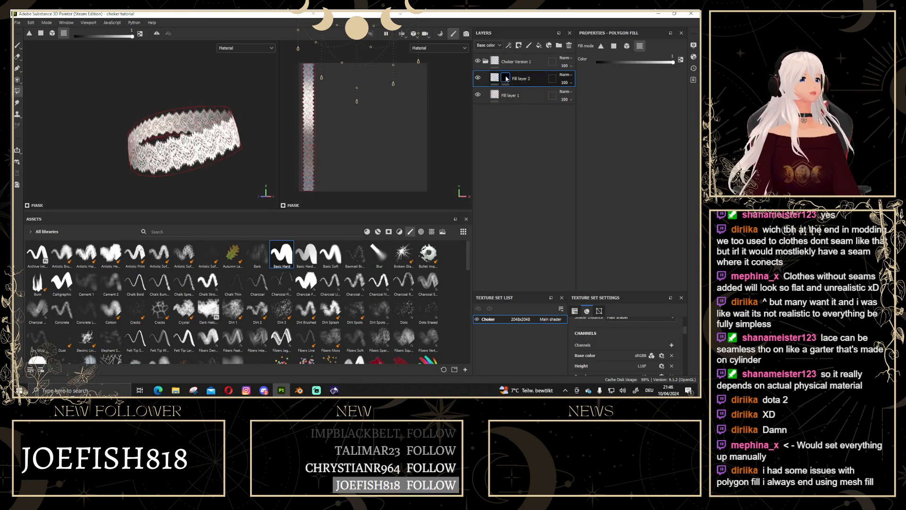
click(494, 79)
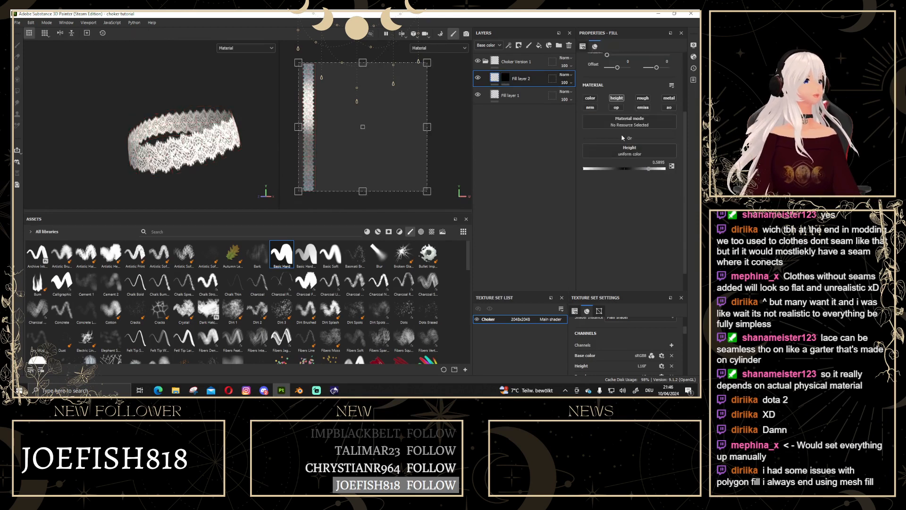
click(505, 78)
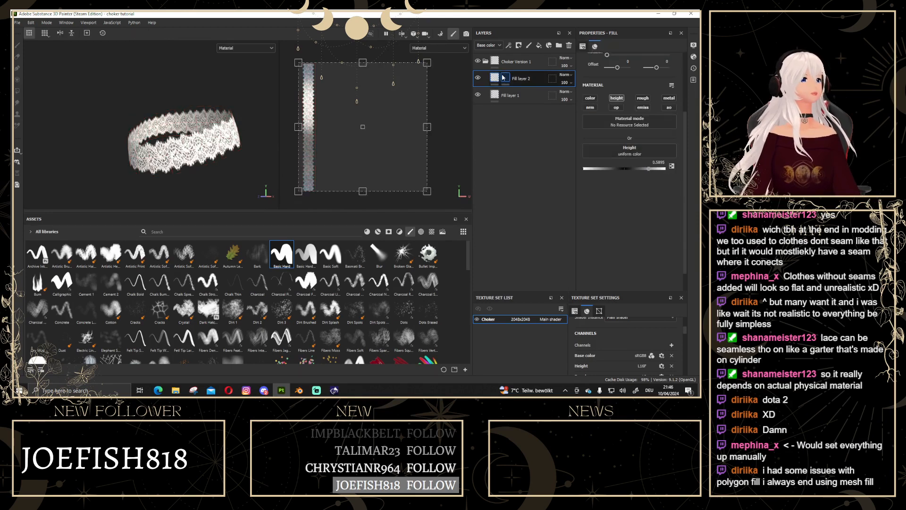
Browse the alpha assets, examining the cloth wrinkle and fold shapes for the choker's mask.
click(422, 232)
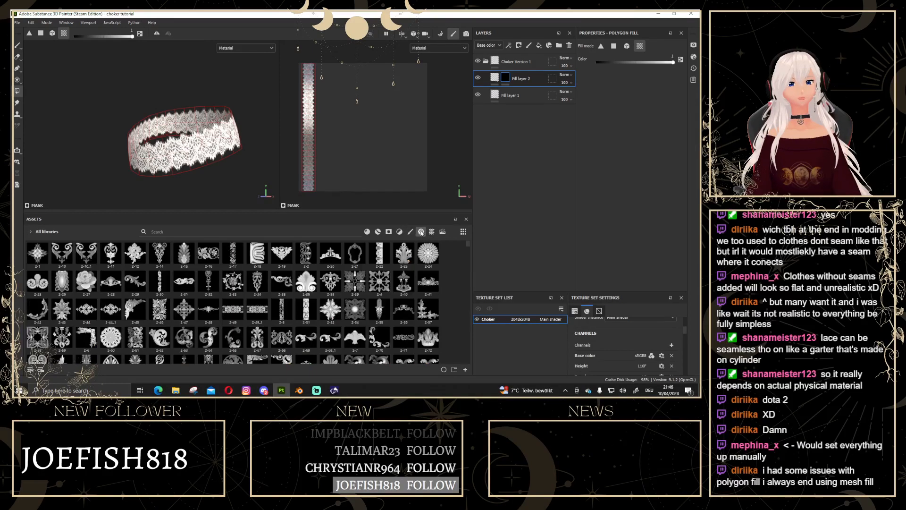
scroll(349, 278, down, 3)
scroll(349, 279, down, 6)
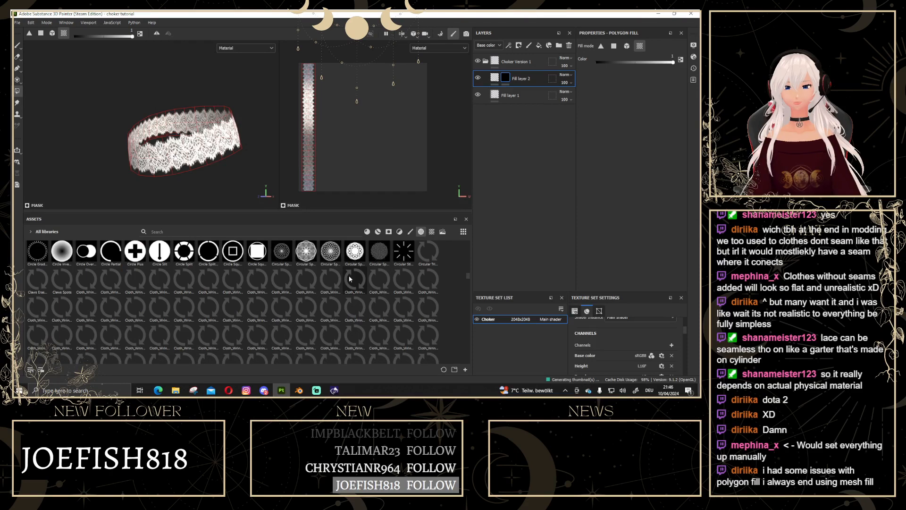
scroll(349, 279, down, 2)
scroll(349, 278, down, 3)
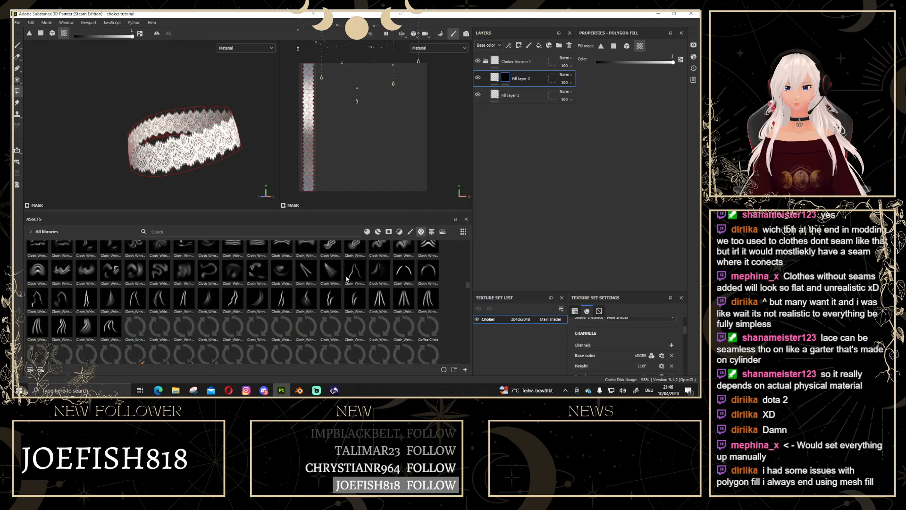
scroll(347, 278, up, 3)
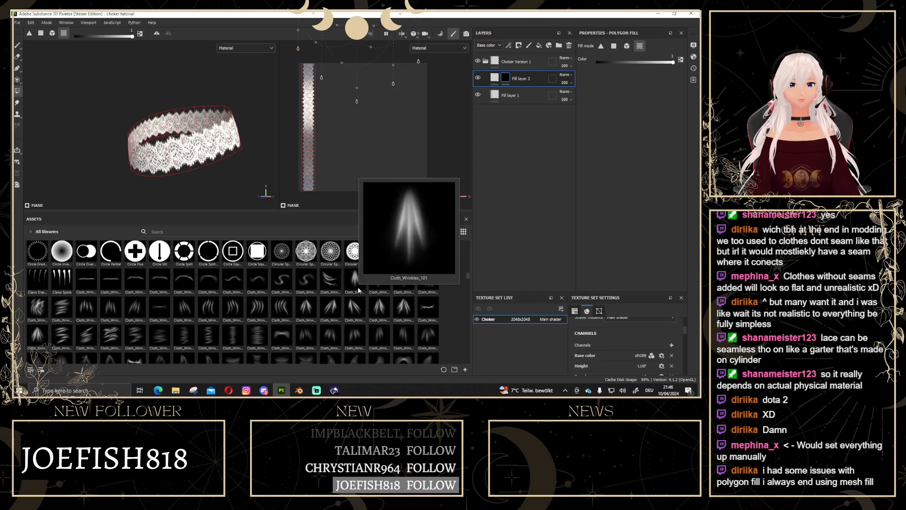
mouse_move(423, 334)
scroll(423, 333, down, 10)
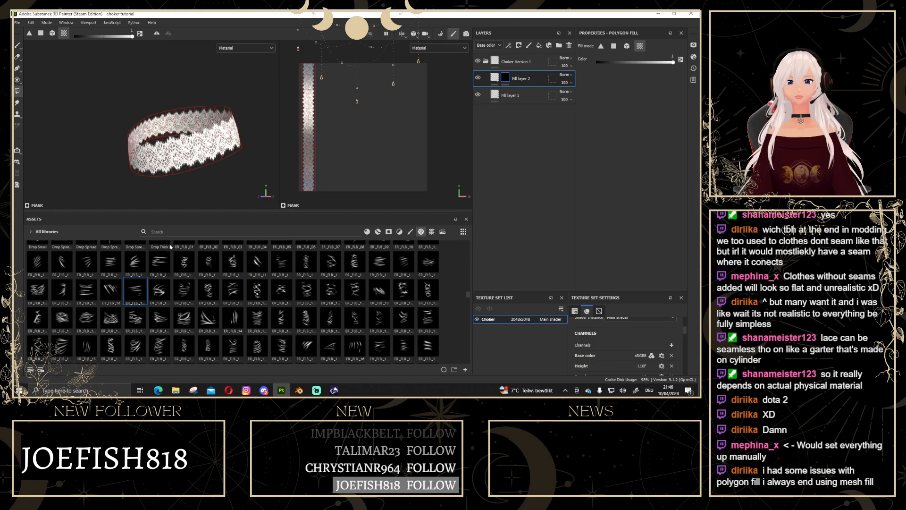
scroll(229, 133, down, 1)
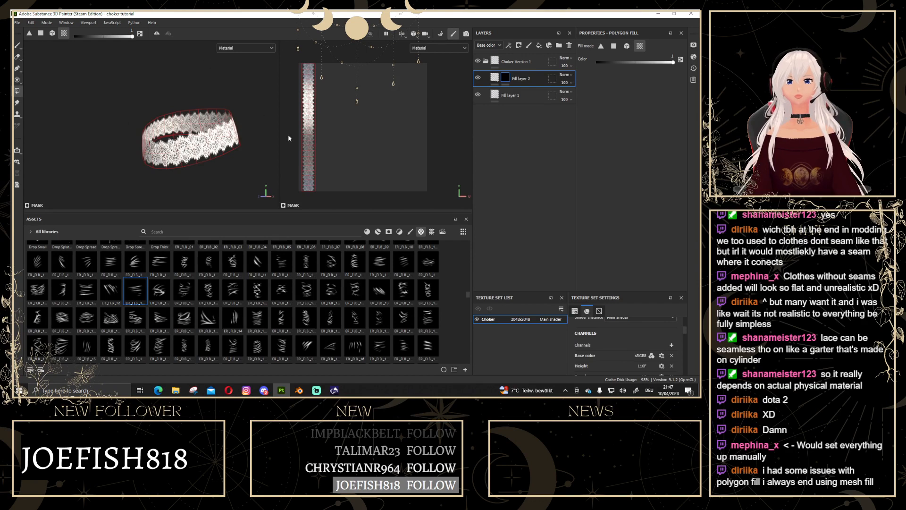
Activate the Paint tool on Fill layer 2's mask and load the ER_FLB_120 fold alpha into the brush.
click(18, 46)
scroll(172, 102, up, 2)
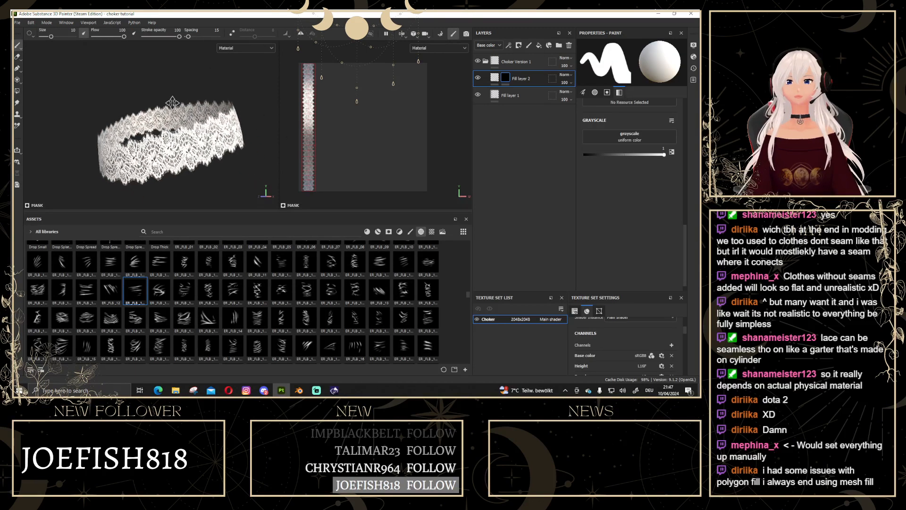
scroll(172, 102, down, 3)
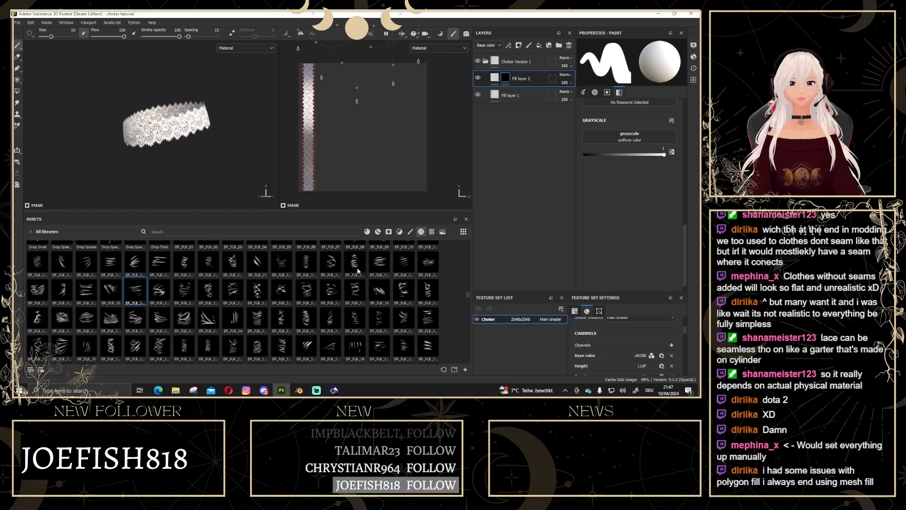
click(136, 290)
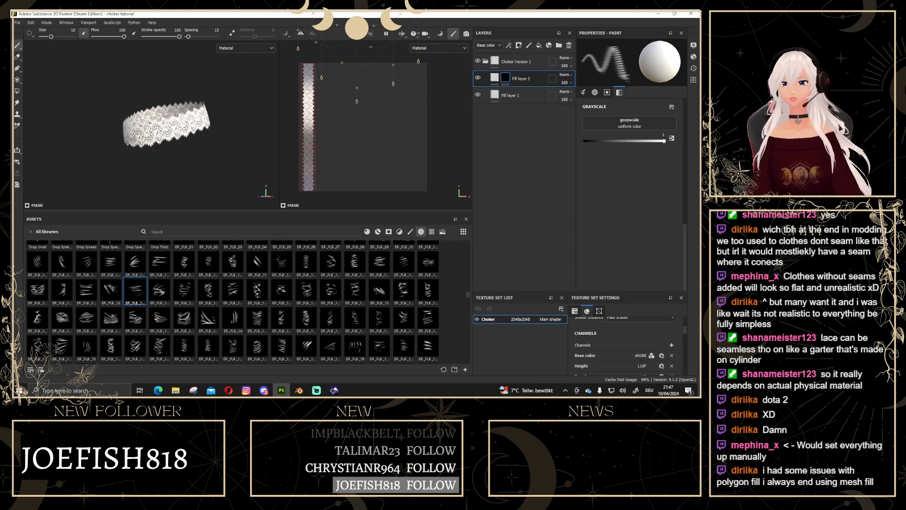
Try enlarging the fold brush to size 100 over the choker while testing its flow and rotation.
ctrl+right_drag(157, 108, 191, 107)
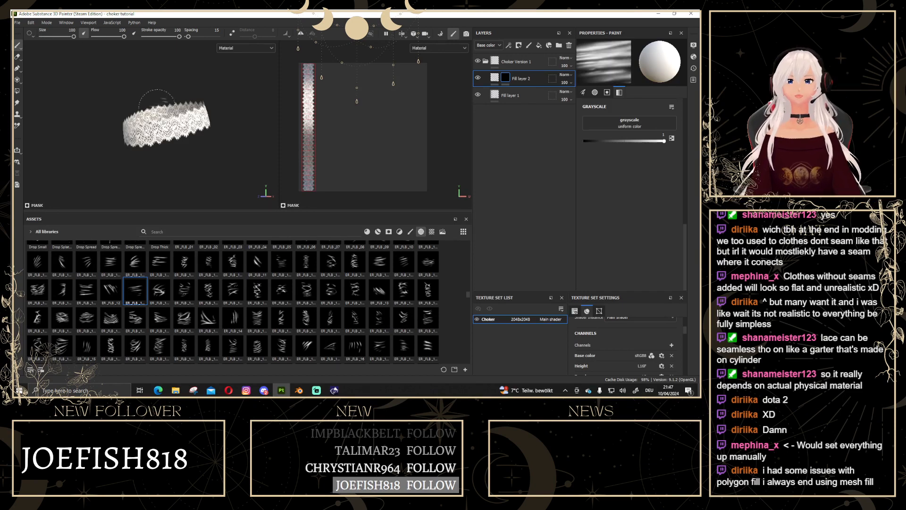
scroll(158, 108, up, 3)
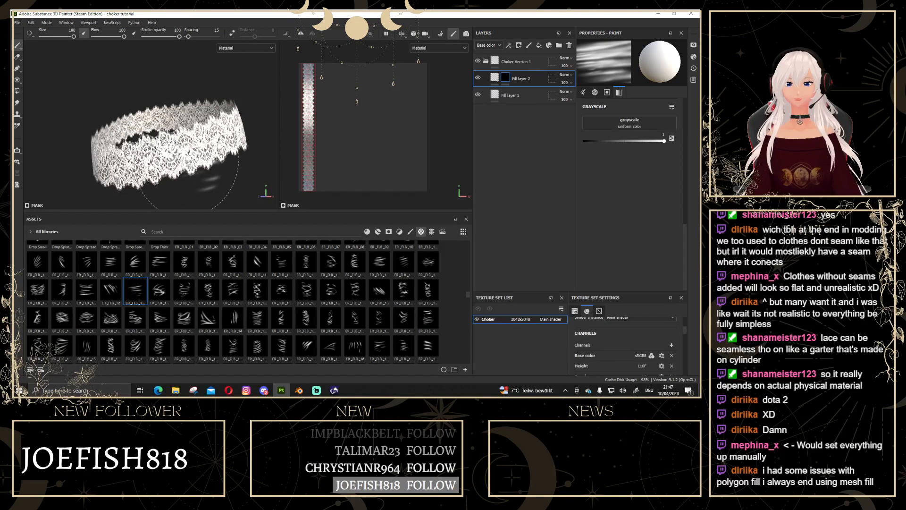
mouse_move(180, 124)
ctrl+right_down()
mouse_move(158, 124)
mouse_move(207, 142)
ctrl+right_up()
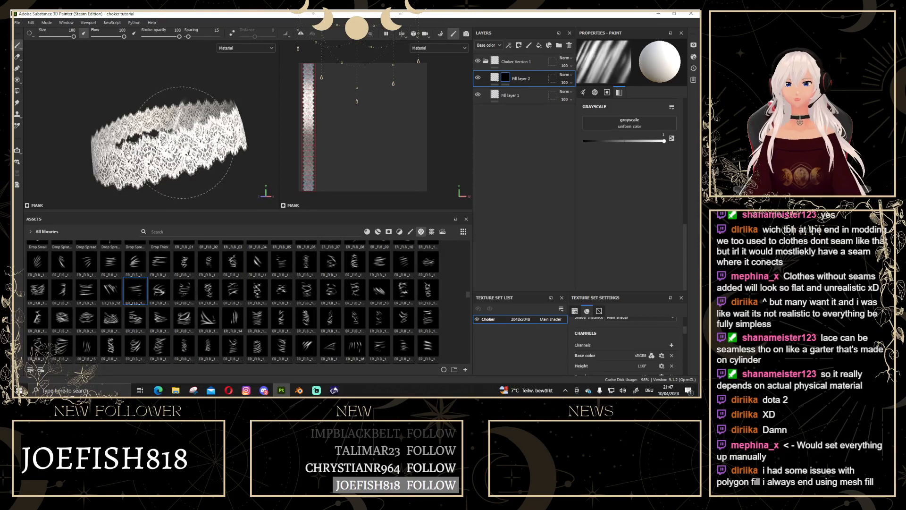
mouse_move(182, 143)
ctrl+mouse_down()
mouse_move(181, 163)
mouse_move(174, 131)
mouse_move(173, 144)
mouse_move(130, 141)
ctrl+mouse_up()
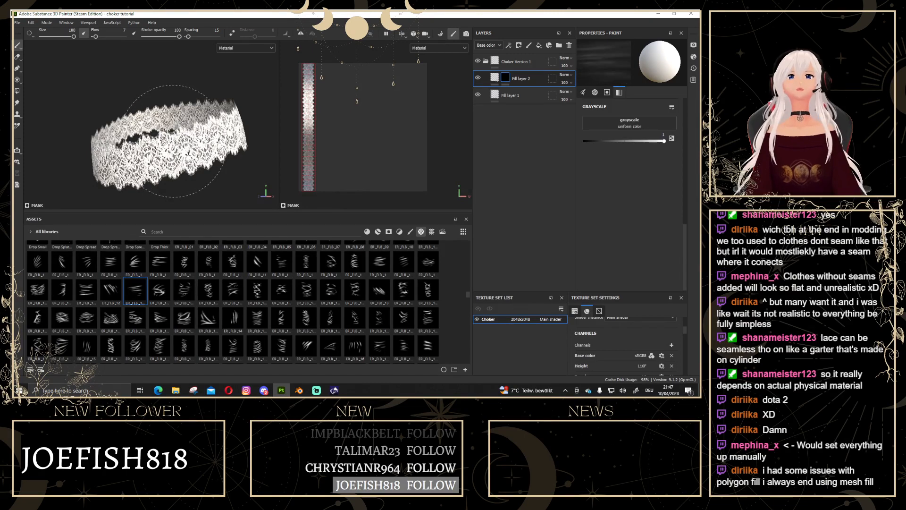
mouse_move(174, 141)
ctrl+mouse_down()
mouse_move(217, 141)
mouse_move(130, 141)
mouse_move(173, 141)
ctrl+mouse_up()
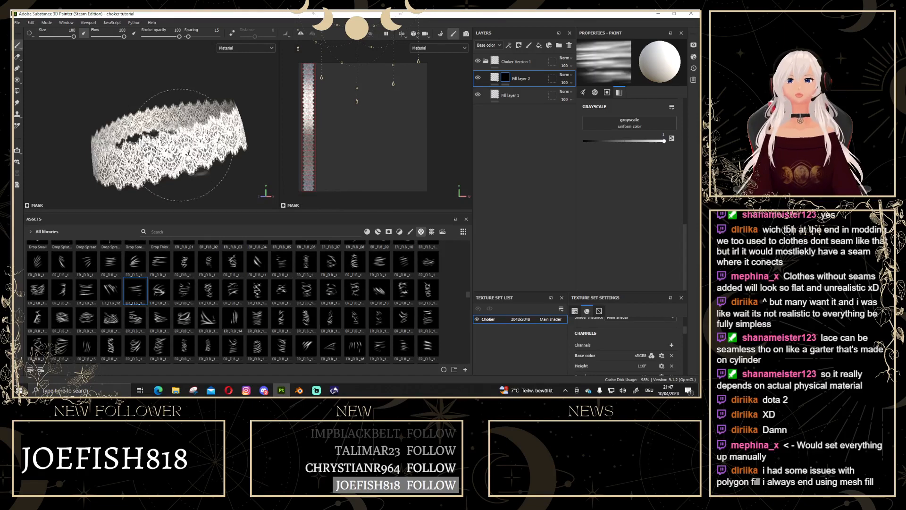
scroll(187, 150, down, 3)
scroll(186, 150, down, 1)
scroll(184, 143, up, 2)
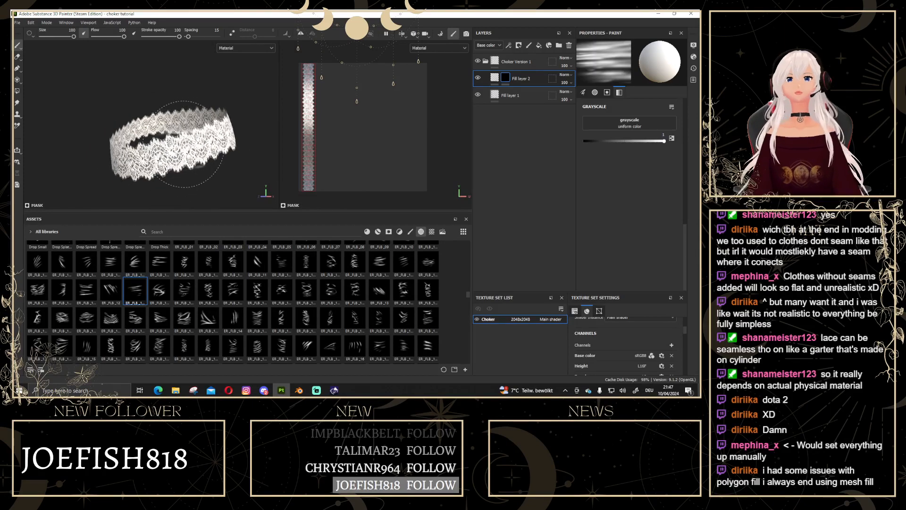
mouse_move(184, 144)
ctrl+right_down()
mouse_move(137, 144)
mouse_move(181, 144)
ctrl+right_up()
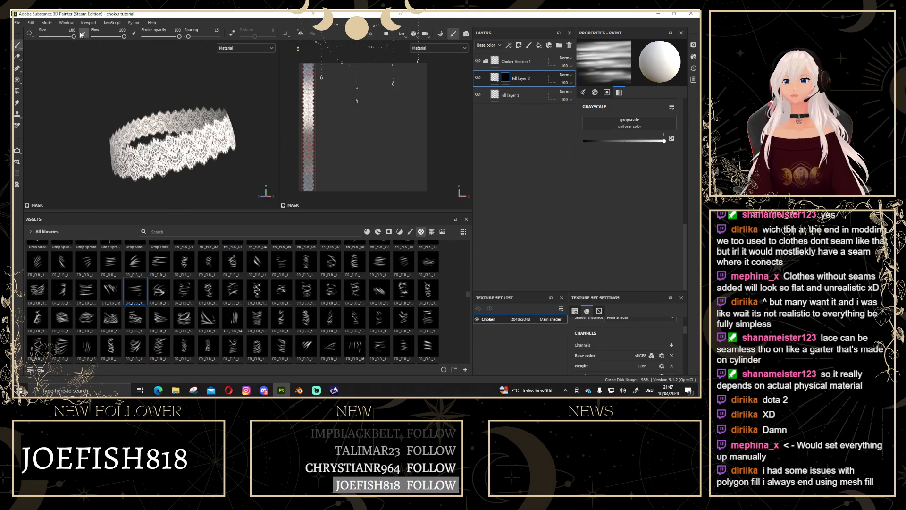
Set the brush's Size Space to Texture.
scroll(641, 180, up, 5)
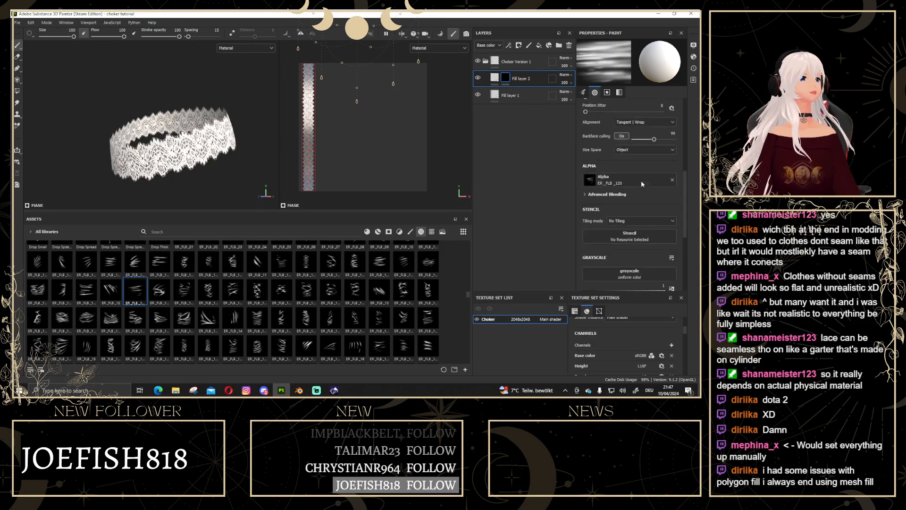
scroll(641, 180, up, 1)
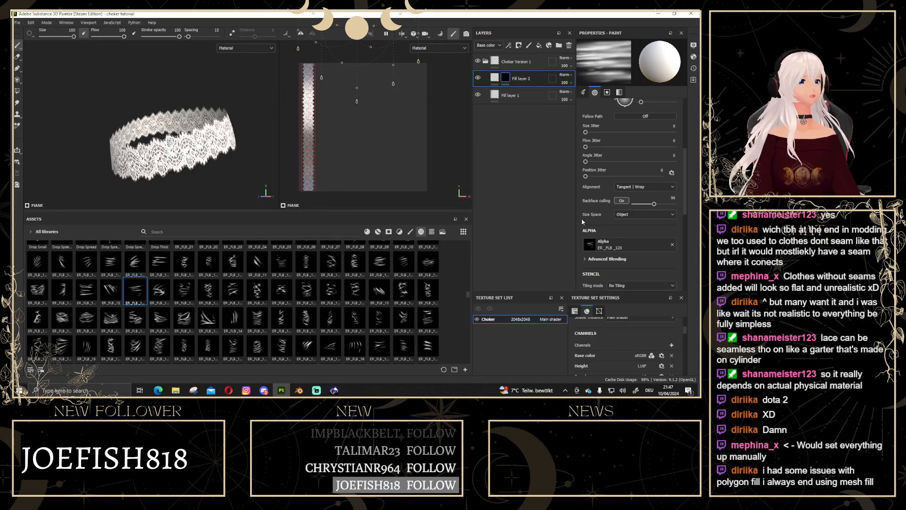
click(624, 215)
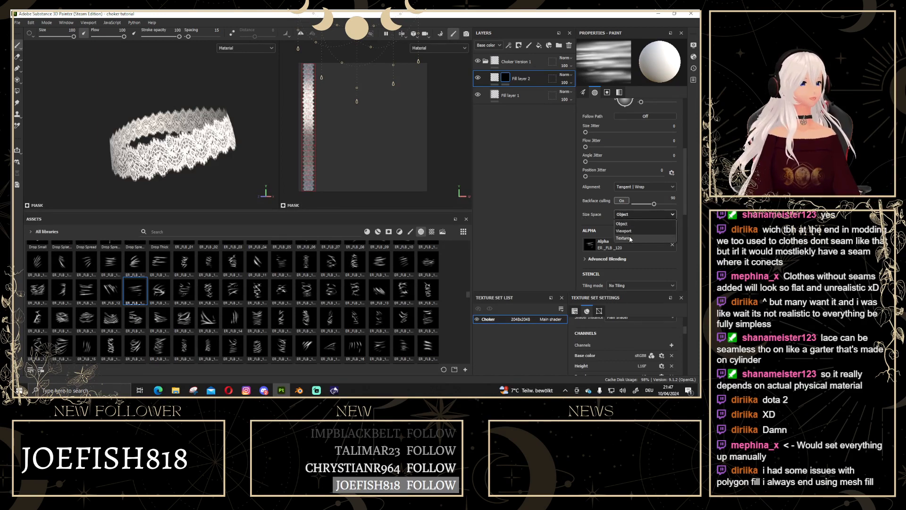
click(629, 236)
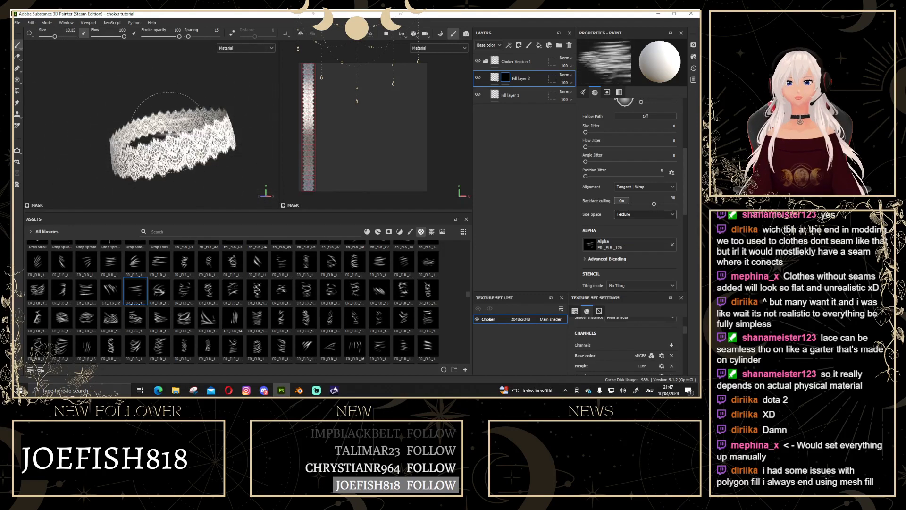
Set the brush size to about 19 and tilt the fold alpha to match the choker's slant.
mouse_move(168, 132)
ctrl+right_down()
mouse_move(213, 133)
mouse_move(191, 133)
ctrl+right_up()
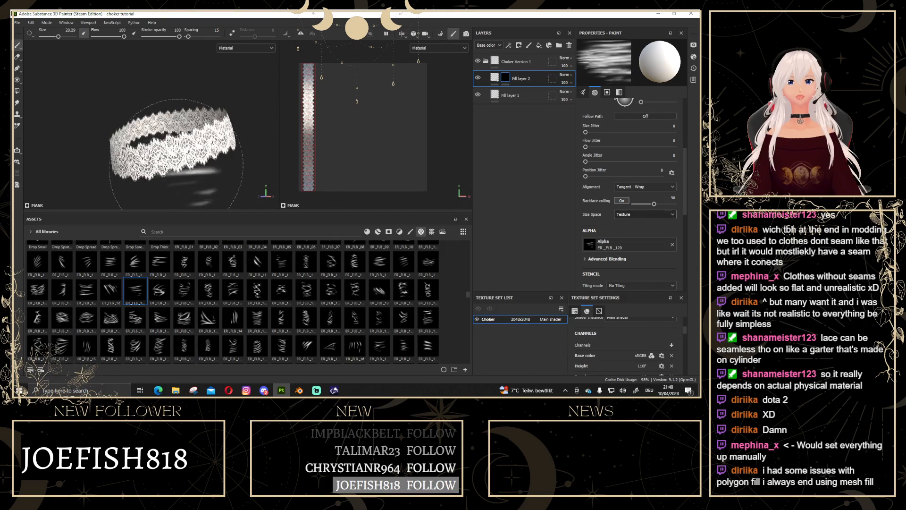
ctrl+drag(185, 154, 184, 147)
ctrl+right_drag(186, 154, 180, 153)
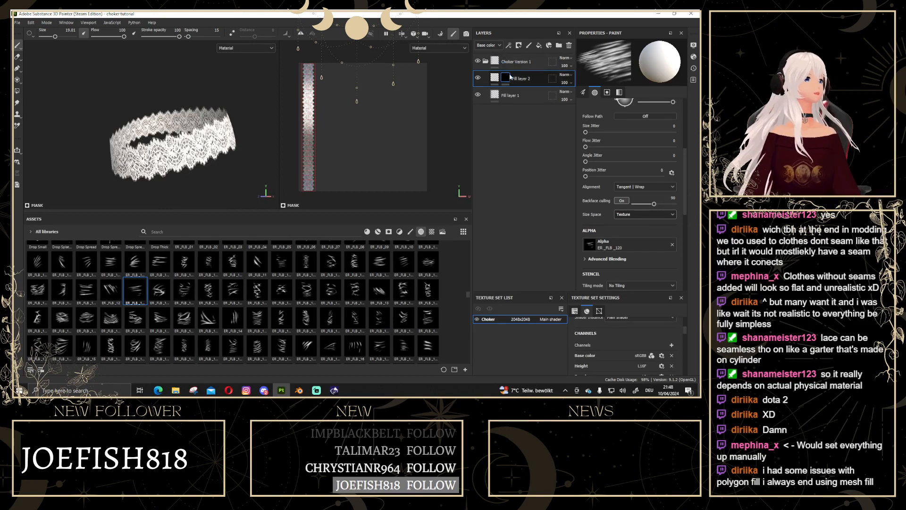
Adjust the fold brush's angle to follow the choker's band from another side.
mouse_move(510, 78)
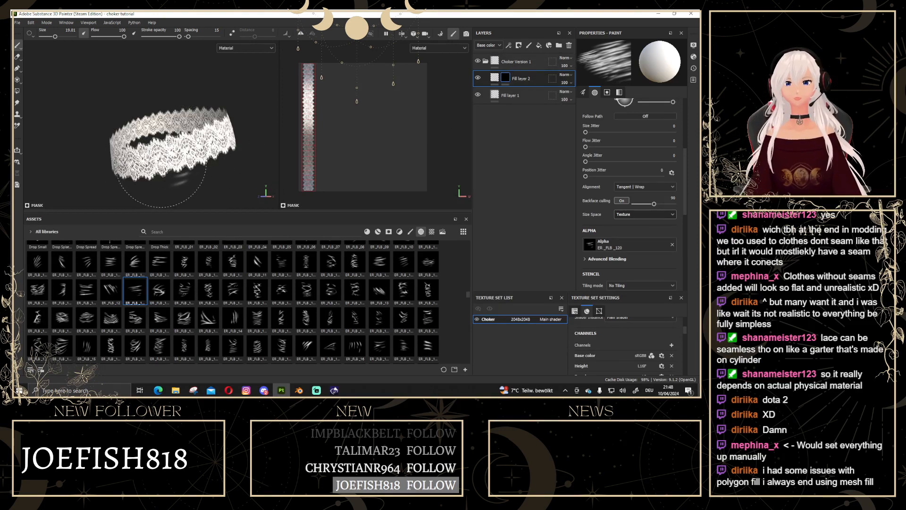
mouse_move(187, 163)
alt+mouse_down()
mouse_move(175, 143)
mouse_move(126, 125)
mouse_move(95, 149)
alt+mouse_up()
mouse_move(126, 115)
ctrl+mouse_down()
mouse_move(200, 114)
mouse_move(135, 121)
mouse_move(204, 142)
ctrl+mouse_up()
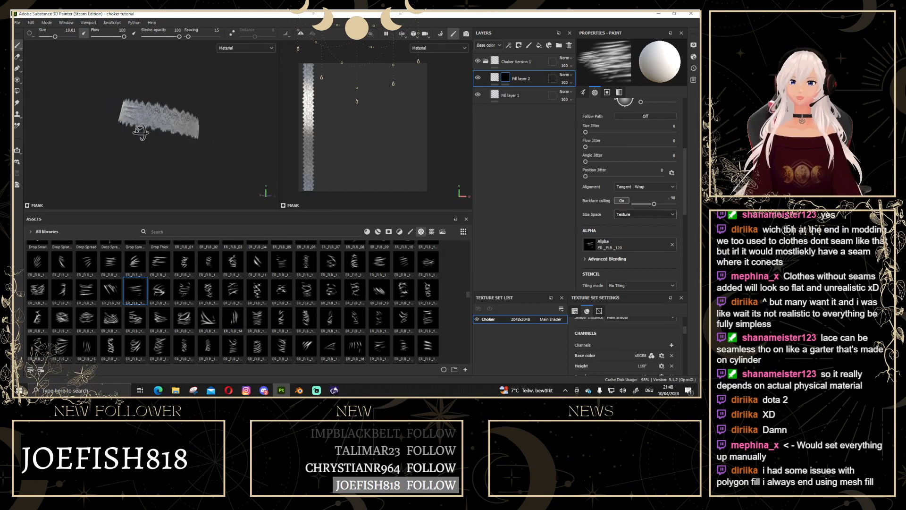
ctrl+drag(153, 131, 156, 131)
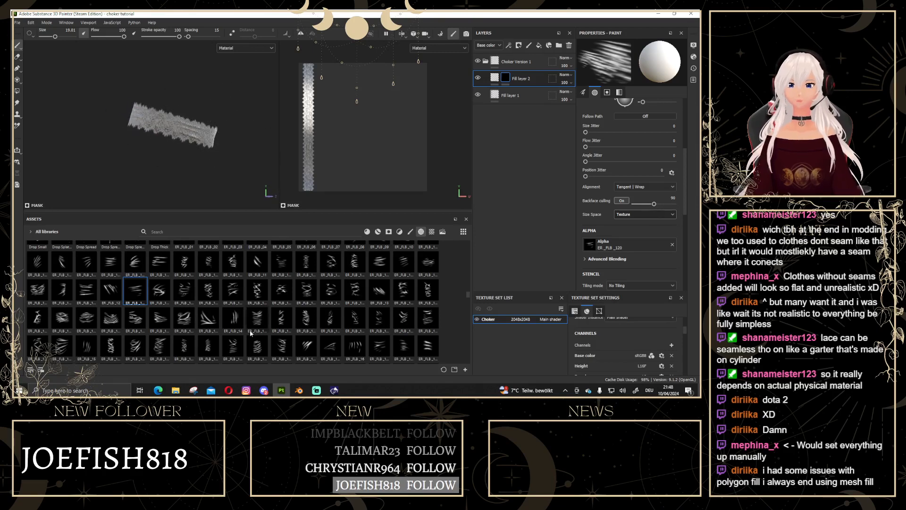
Switch the brush alpha to ER_FLB_119, rotate it along the choker and set its size to about 31.
click(85, 292)
mouse_move(243, 113)
alt+mouse_down()
mouse_move(190, 126)
mouse_move(213, 138)
mouse_move(257, 114)
mouse_move(217, 139)
mouse_move(178, 146)
alt+mouse_up()
ctrl+right_drag(182, 144, 220, 145)
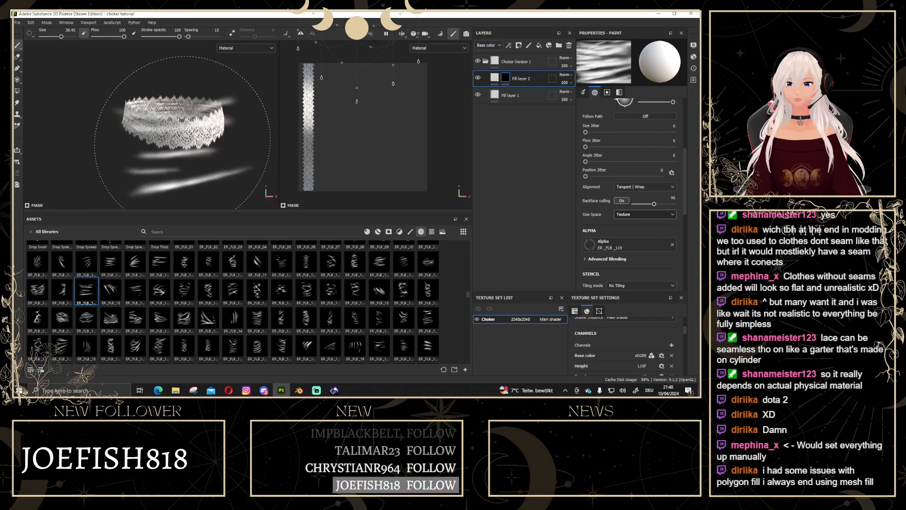
ctrl+drag(183, 144, 182, 158)
ctrl+right_drag(182, 157, 169, 157)
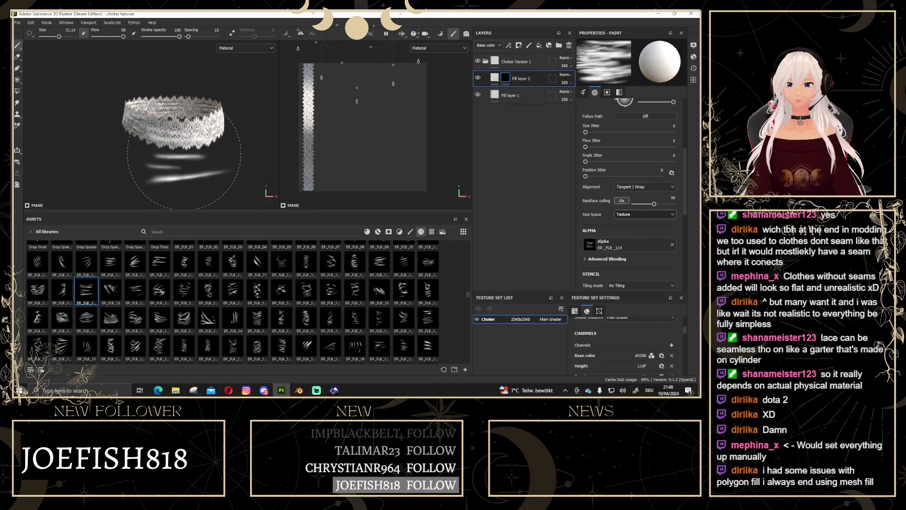
Display Fill layer 2's mask and paint folds into it with the brush size reduced to about 23.
scroll(185, 153, down, 4)
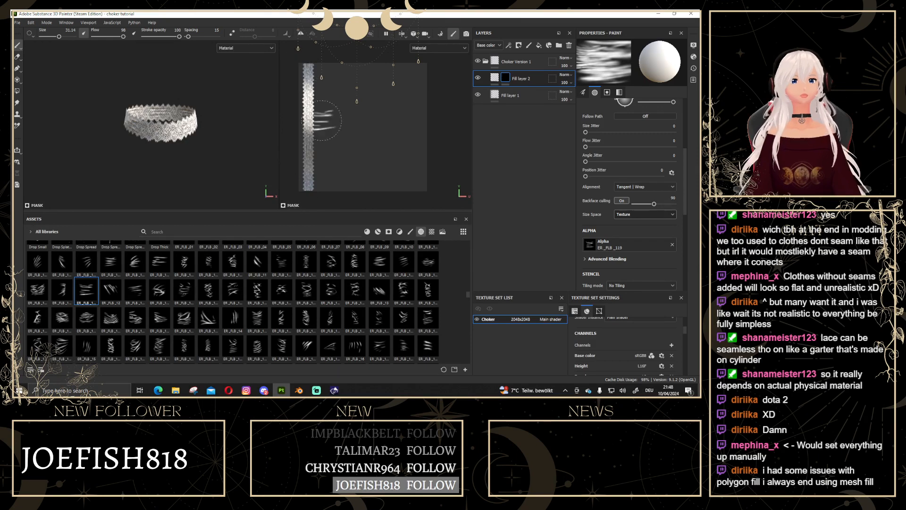
alt+click(505, 80)
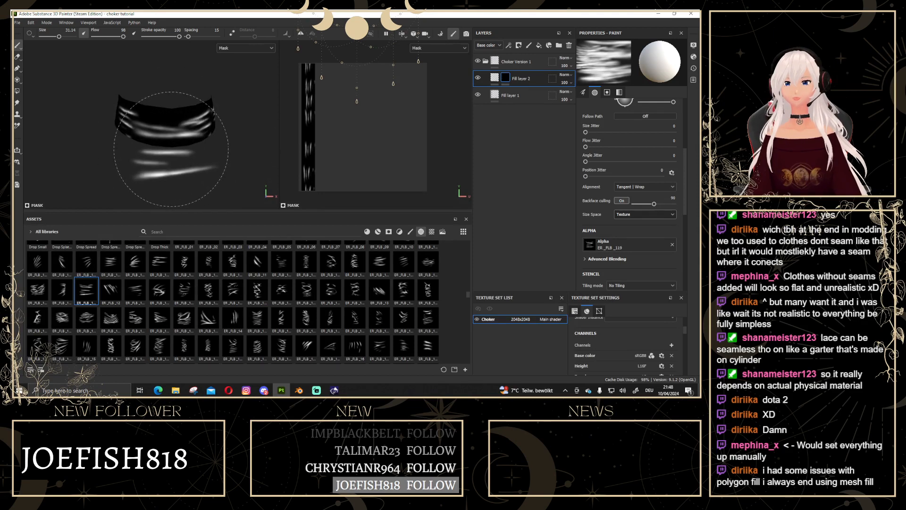
ctrl+right_drag(168, 138, 153, 138)
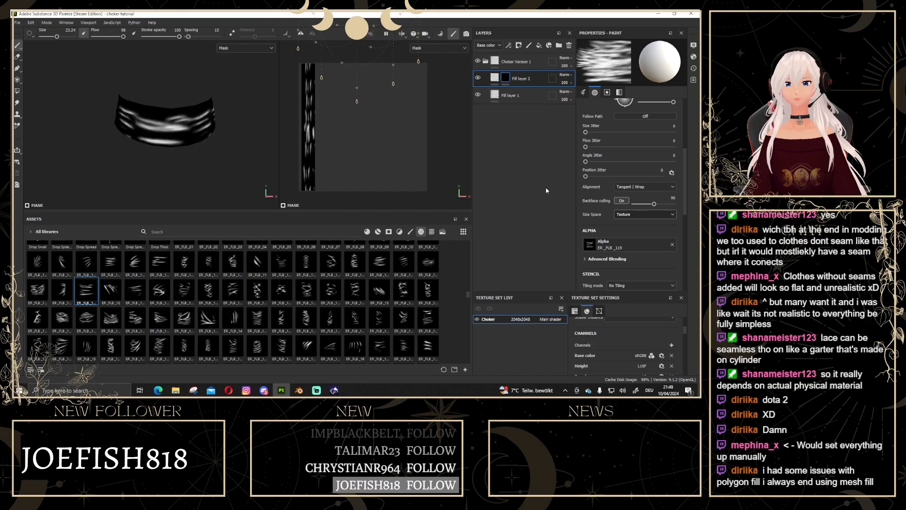
Return the viewports to the Material display and check the painted folds around the choker.
click(440, 48)
scroll(438, 58, up, 1)
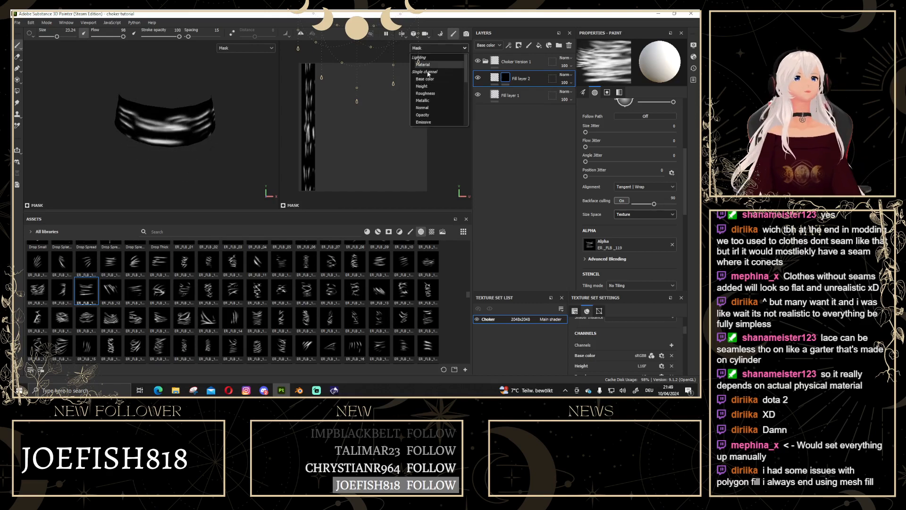
click(433, 65)
mouse_move(184, 119)
alt+mouse_down()
mouse_move(268, 126)
mouse_move(168, 120)
alt+mouse_up()
alt+drag(230, 90, 204, 124)
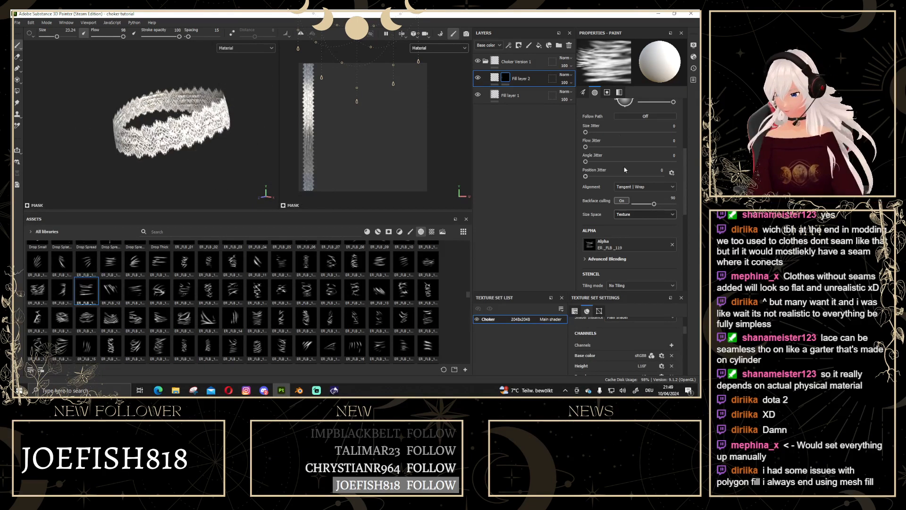
Set Fill layer 2's uniform height to about 0.69 while checking the folds on the choker.
click(494, 78)
mouse_move(494, 78)
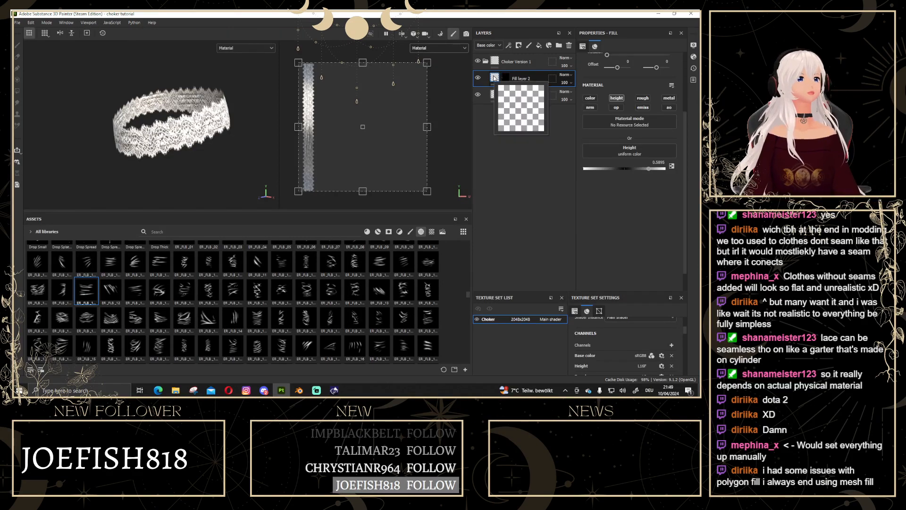
alt+middle_drag(196, 144, 208, 145)
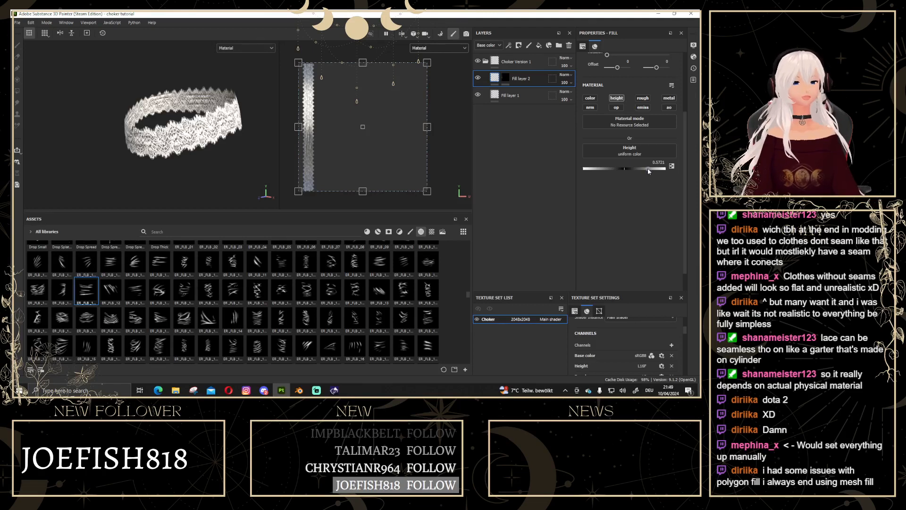
mouse_move(648, 168)
mouse_down()
mouse_move(675, 173)
mouse_move(642, 168)
mouse_up()
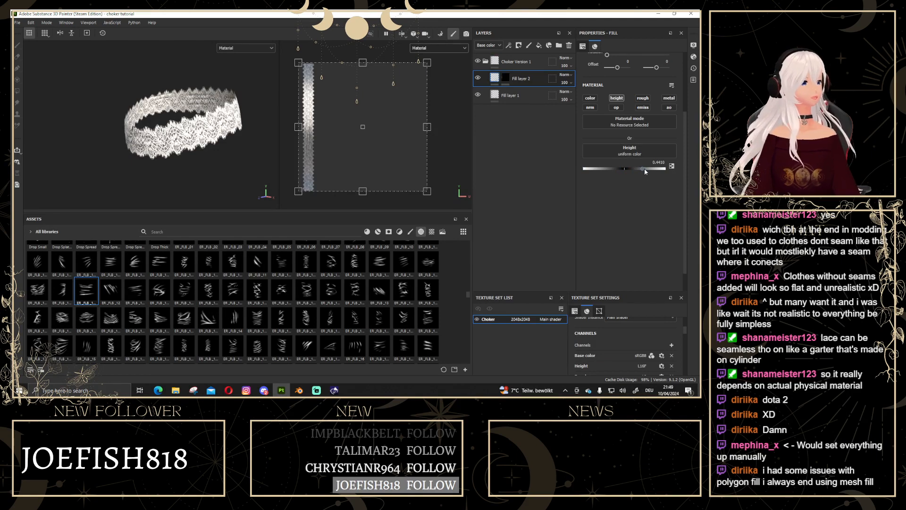
mouse_move(643, 169)
mouse_down()
mouse_move(621, 174)
mouse_move(652, 172)
mouse_move(637, 172)
mouse_move(646, 175)
mouse_up()
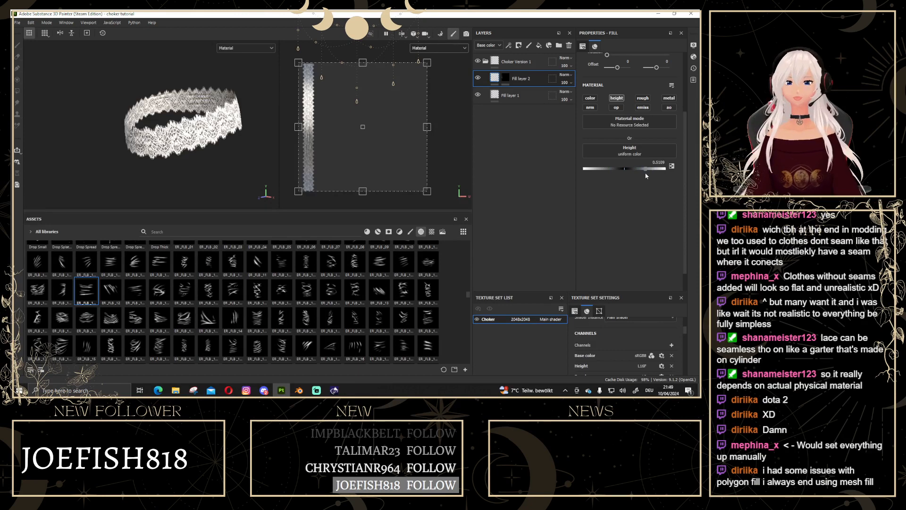
scroll(207, 128, up, 3)
alt+drag(214, 134, 165, 110)
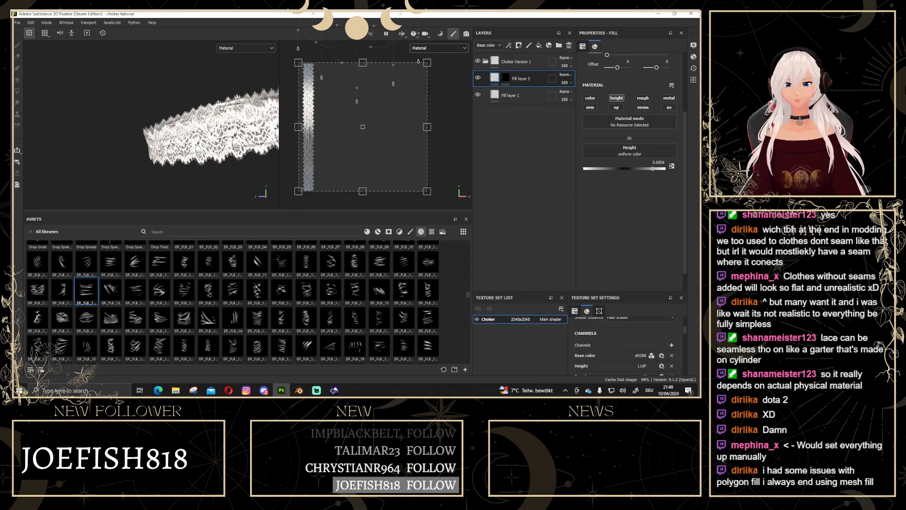
alt+middle_drag(258, 123, 185, 112)
alt+drag(185, 112, 144, 121)
alt+middle_drag(191, 100, 143, 130)
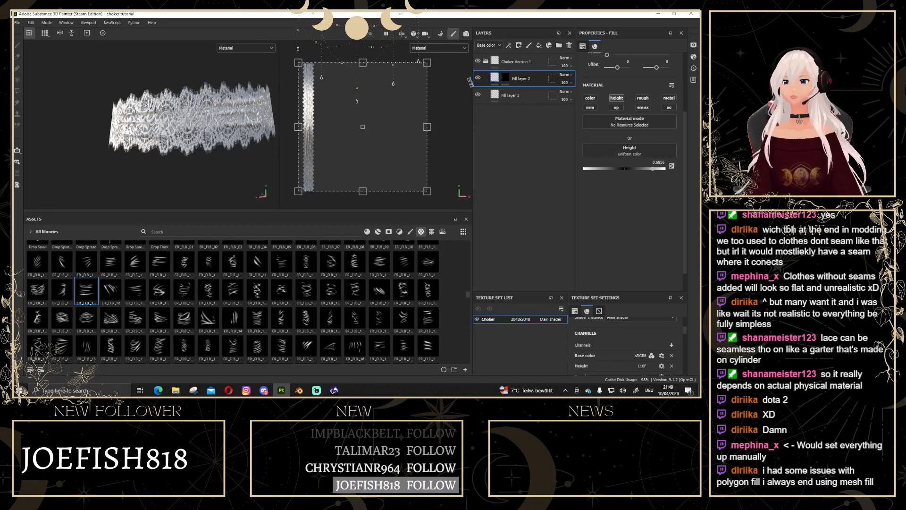
Switch the brush for Fill layer 2's mask to alpha ER_FLB_140 and set its size to about 19.
click(506, 78)
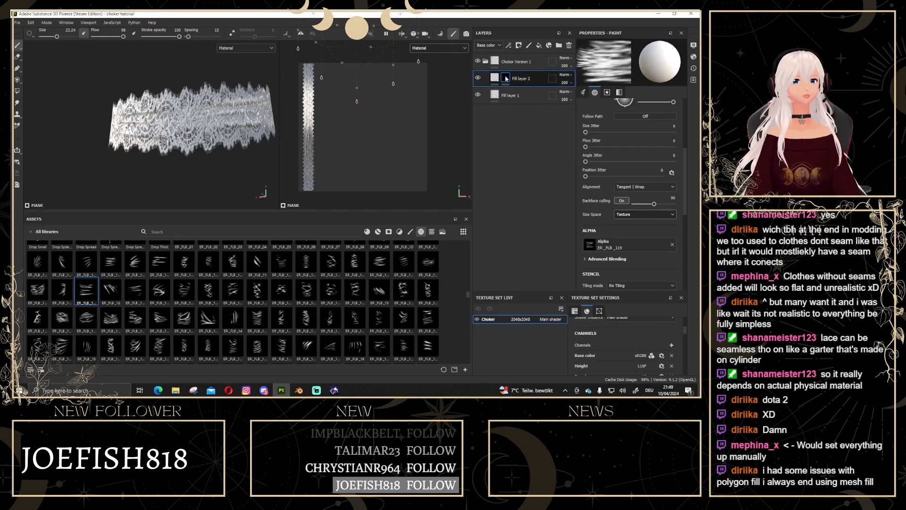
click(256, 324)
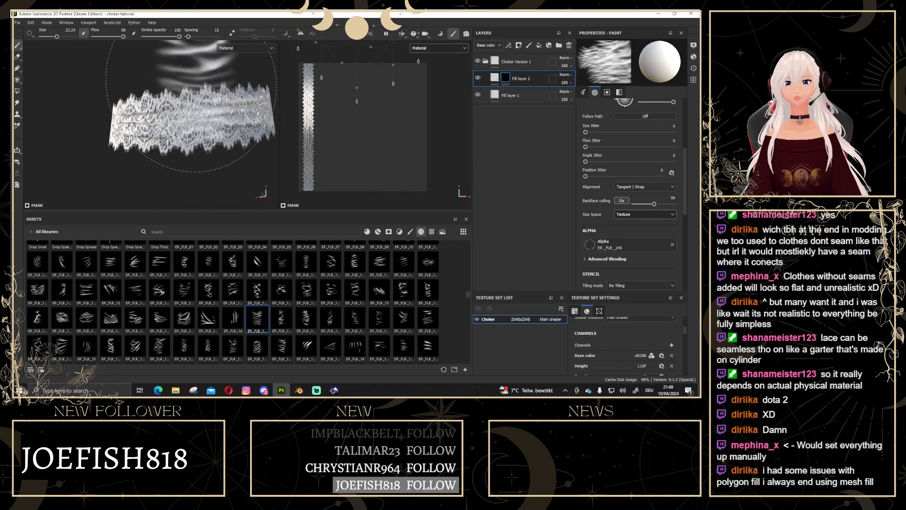
ctrl+right_drag(195, 120, 213, 120)
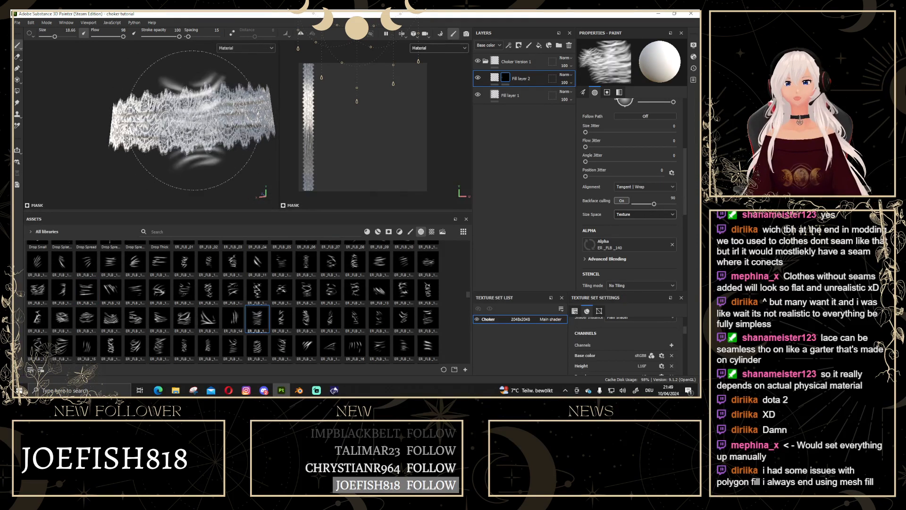
Examine the fold relief on the lace choker from several sides and distances.
alt+right_drag(245, 160, 138, 157)
alt+drag(138, 158, 205, 132)
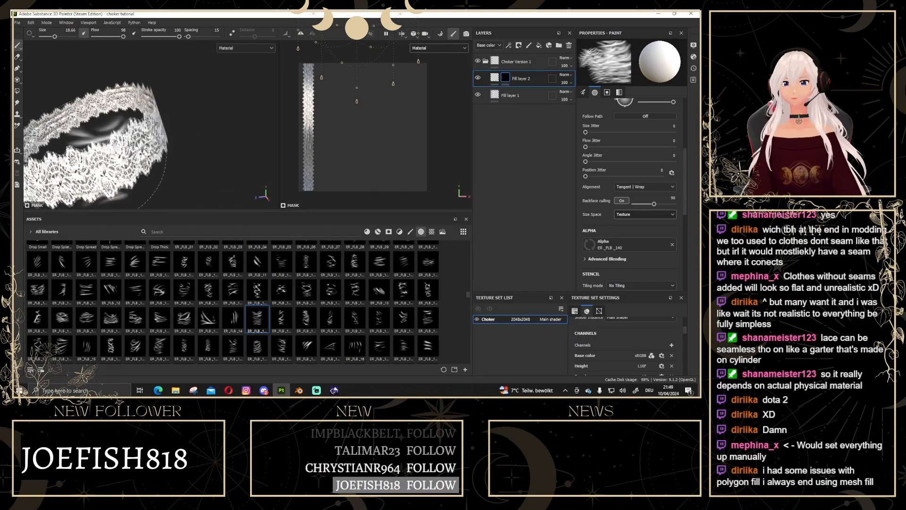
alt+right_drag(193, 142, 162, 179)
alt+middle_drag(42, 171, 181, 112)
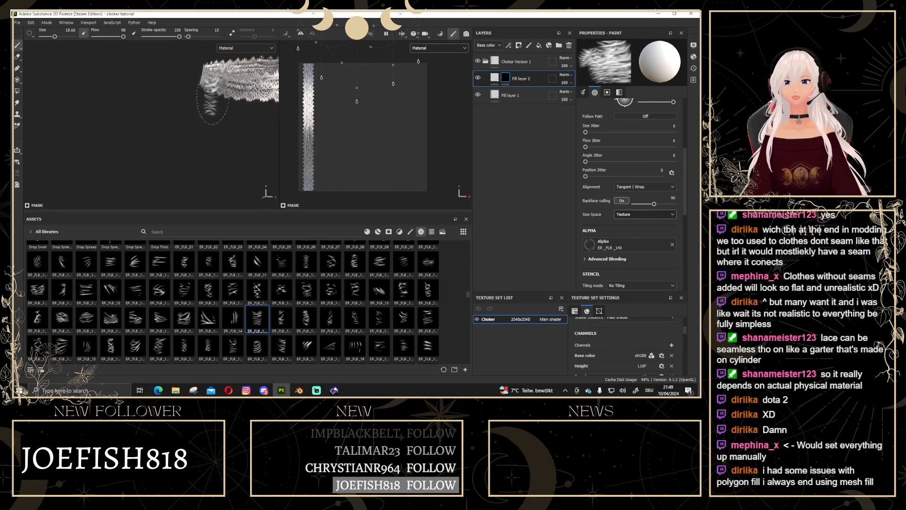
alt+drag(217, 96, 69, 137)
alt+drag(137, 157, 249, 167)
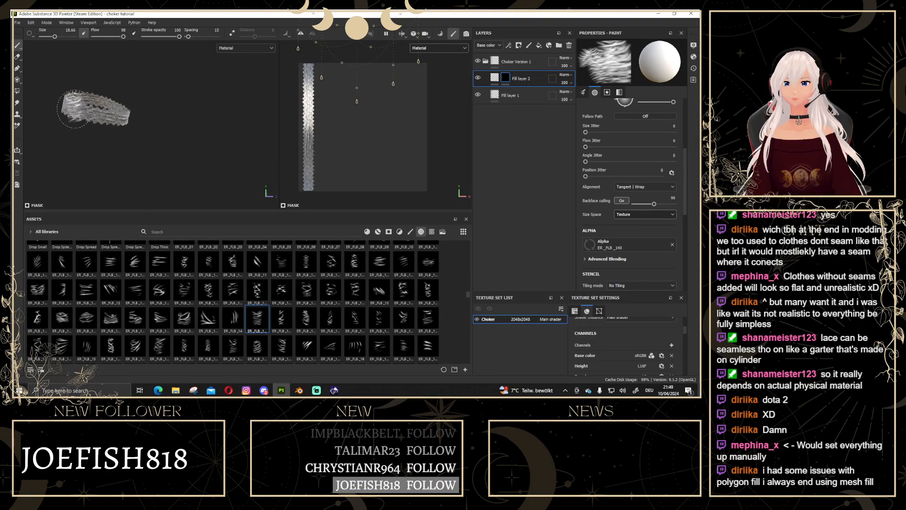
alt+right_drag(74, 111, 233, 141)
alt+drag(204, 140, 134, 146)
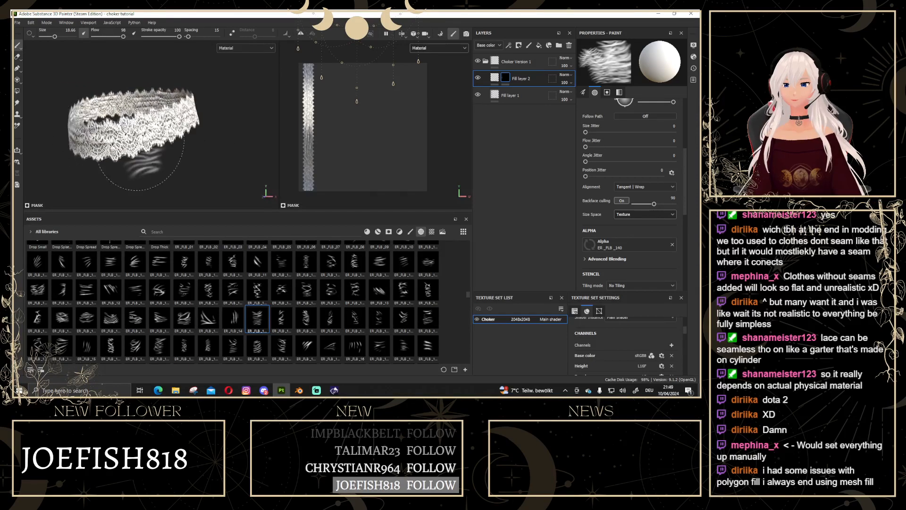
scroll(182, 156, up, 1)
scroll(189, 155, down, 2)
alt+middle_drag(194, 151, 209, 148)
alt+drag(216, 147, 92, 152)
scroll(229, 152, down, 3)
alt+middle_drag(214, 133, 167, 137)
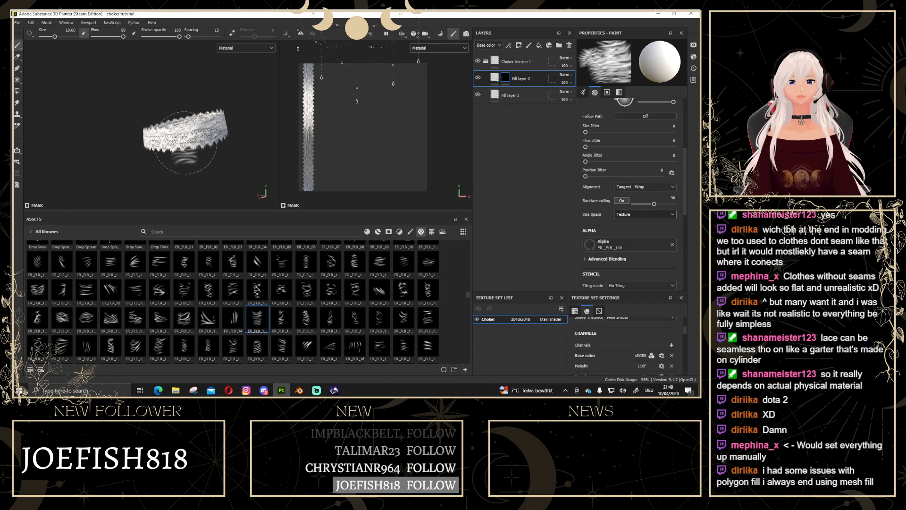
alt+drag(184, 143, 294, 120)
scroll(220, 134, down, 3)
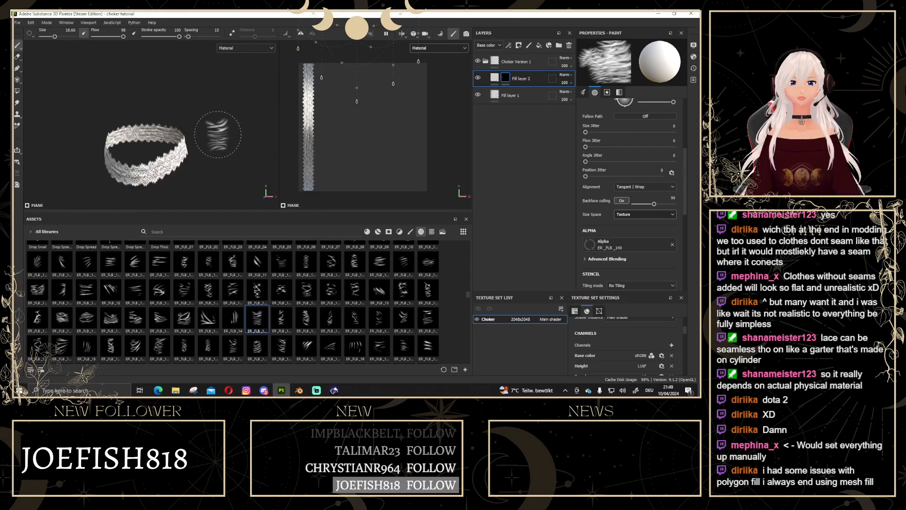
alt+middle_drag(230, 114, 236, 93)
scroll(243, 136, up, 3)
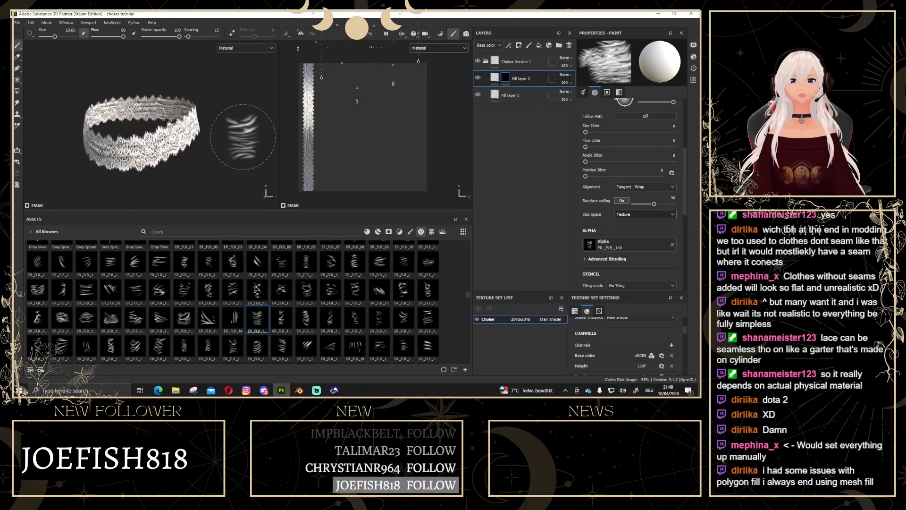
click(495, 78)
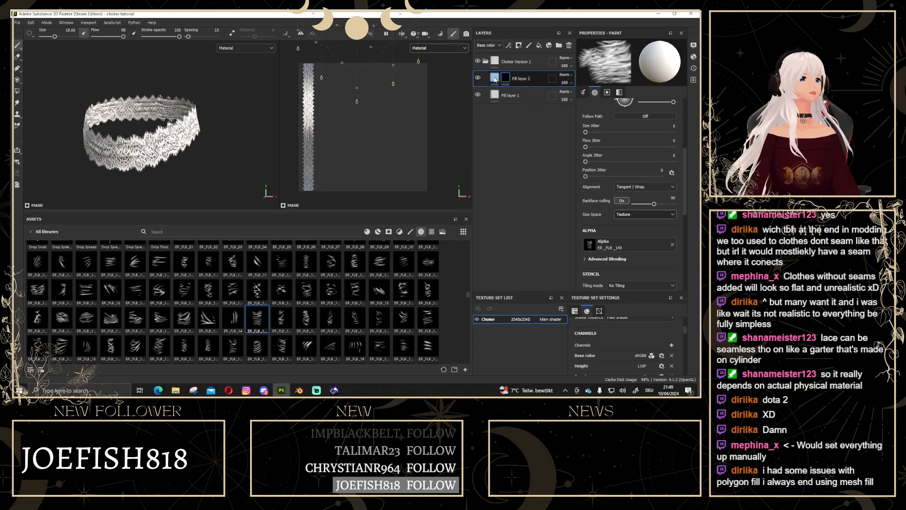
click(506, 78)
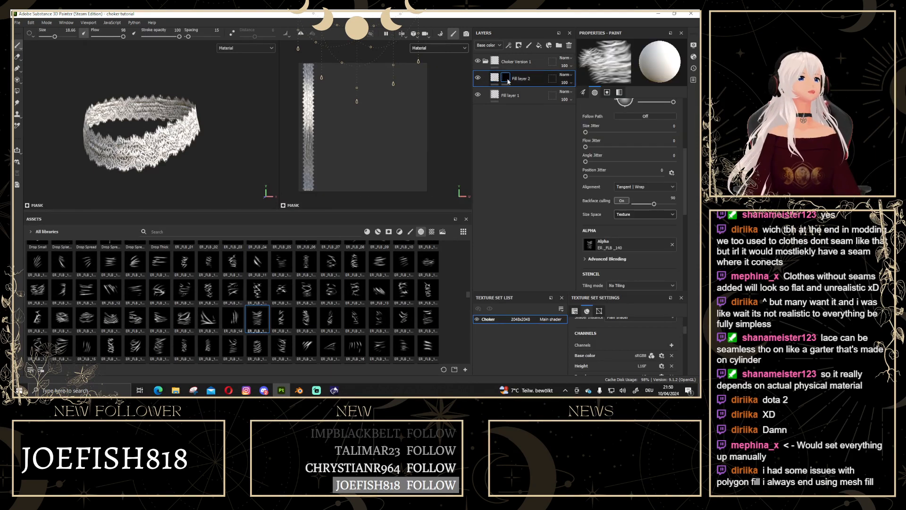
click(508, 45)
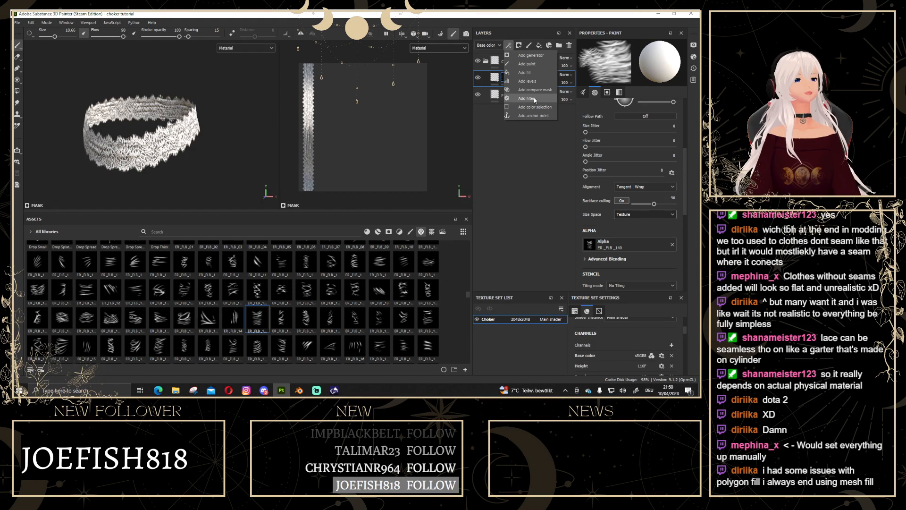
click(505, 104)
click(495, 78)
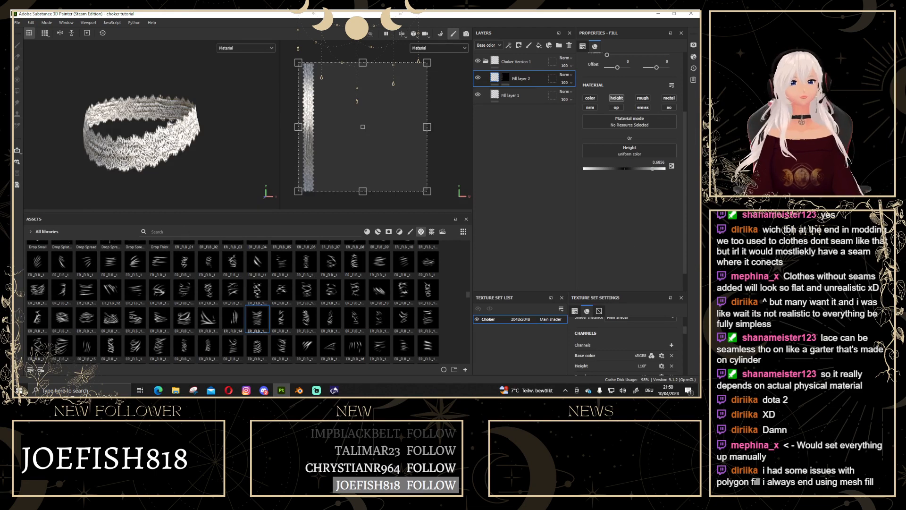
Add a filter effect to Fill layer 2's mask and assign the Bevel filter to it.
click(506, 77)
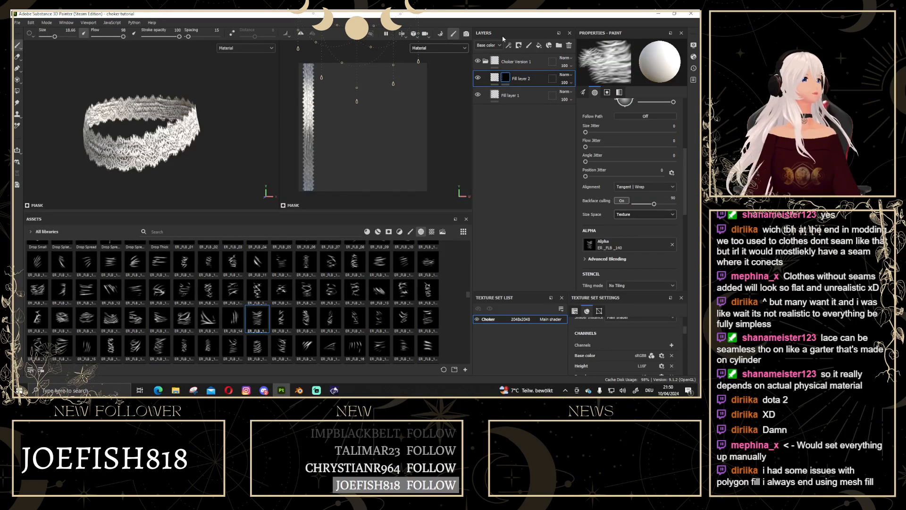
click(510, 45)
click(518, 95)
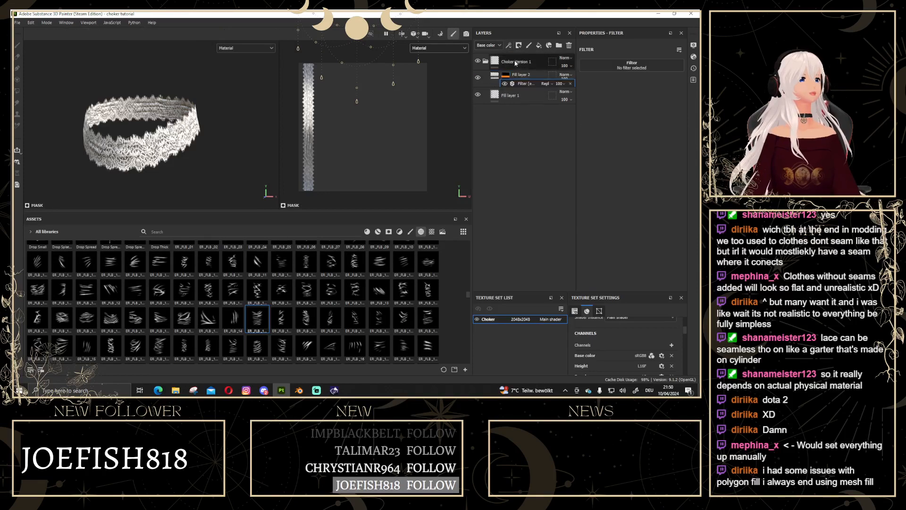
click(643, 65)
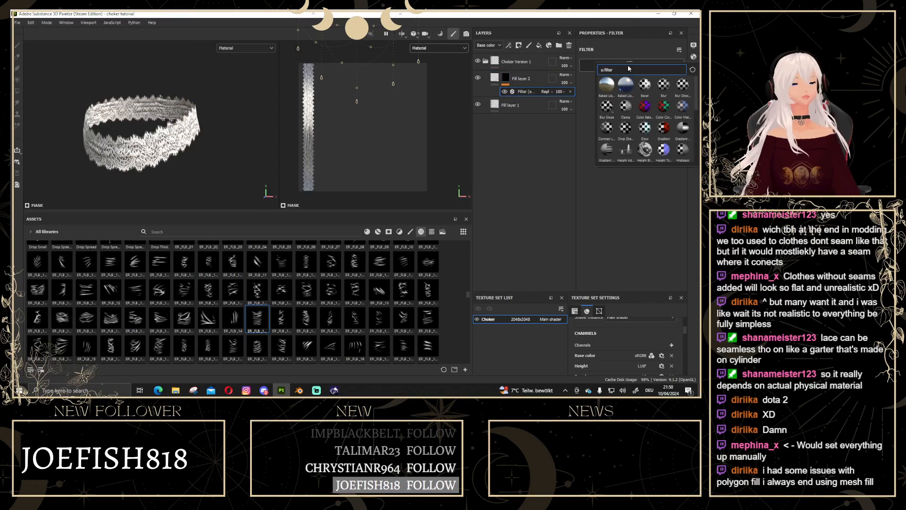
text(bevel)
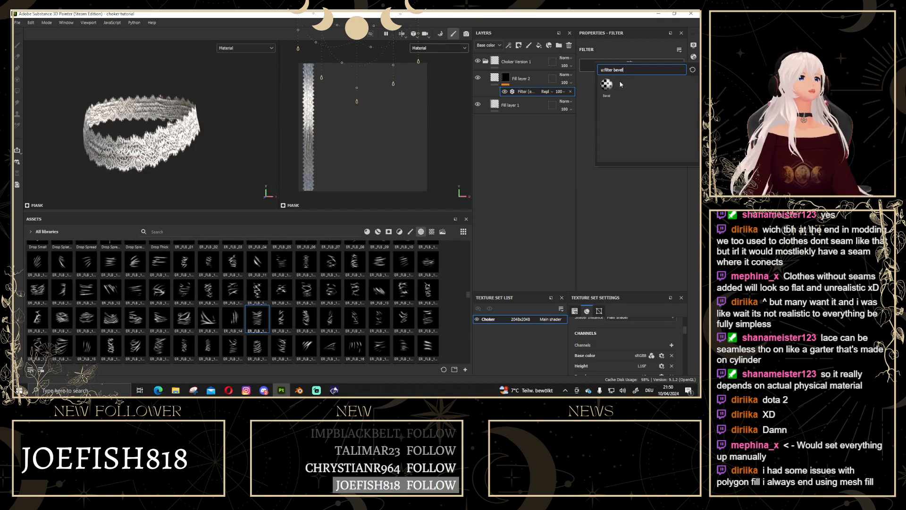
click(608, 85)
Examine the bevelled folds on the choker in the Material display and in Fill layer 2's mask view.
scroll(192, 115, up, 4)
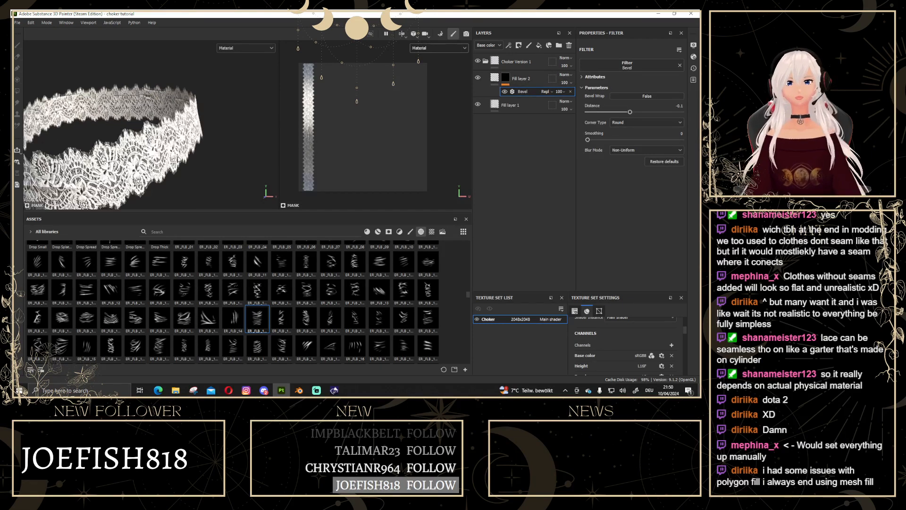
alt+middle_drag(193, 132, 221, 115)
alt+drag(207, 123, 224, 121)
alt+middle_drag(224, 122, 235, 137)
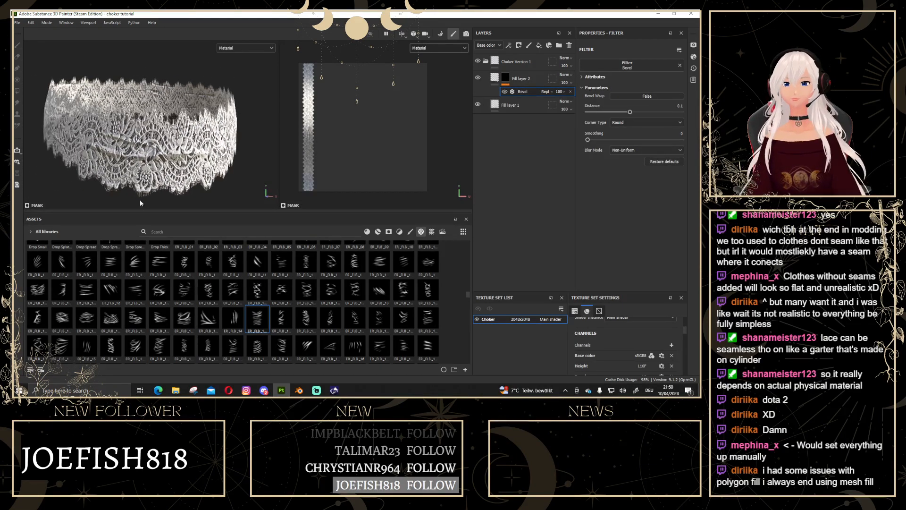
alt+click(505, 78)
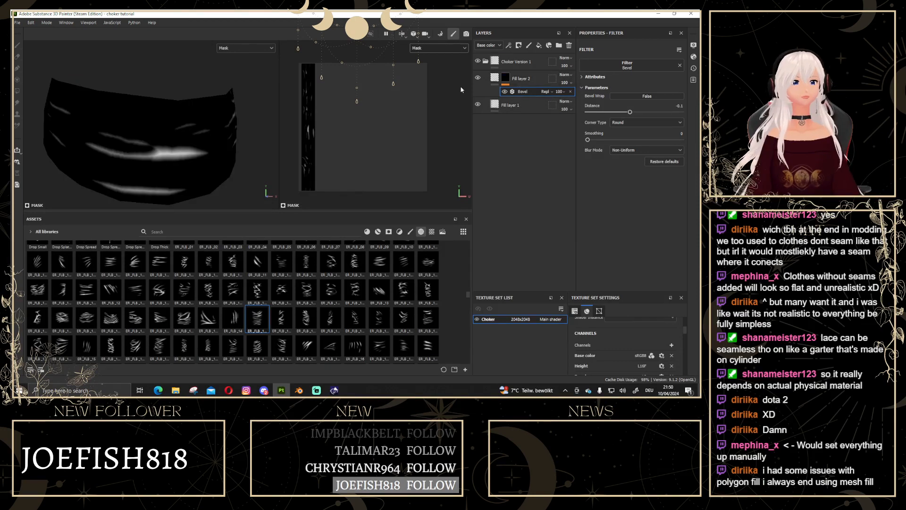
scroll(326, 128, up, 3)
scroll(328, 129, up, 2)
alt+middle_drag(352, 138, 378, 137)
scroll(318, 136, up, 2)
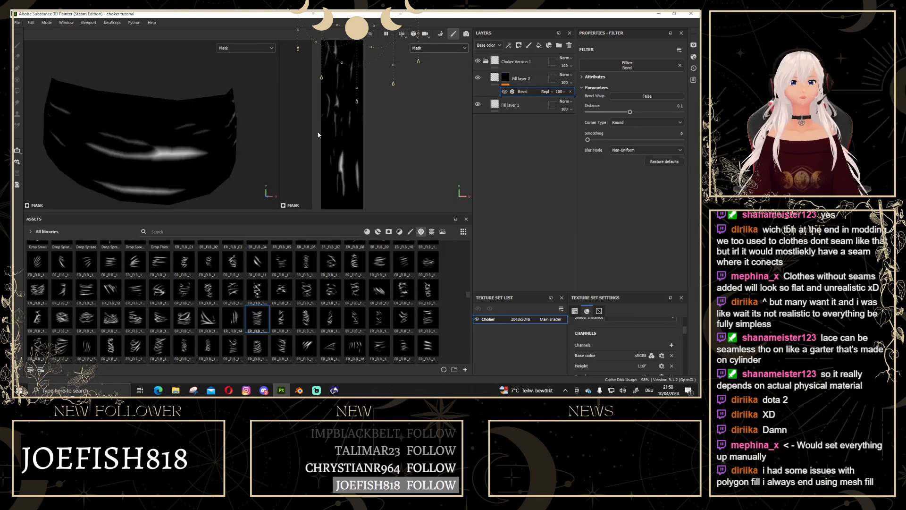
alt+drag(164, 161, 175, 158)
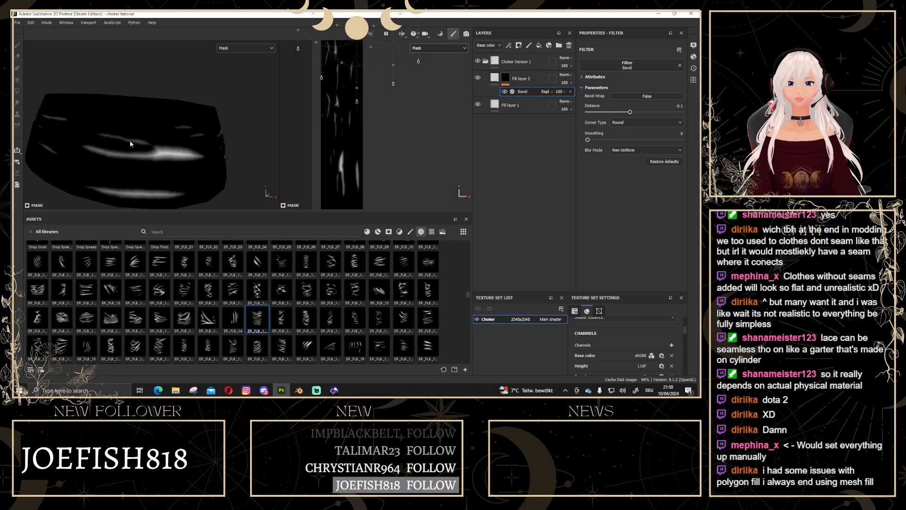
scroll(130, 144, down, 3)
alt+drag(234, 152, 141, 150)
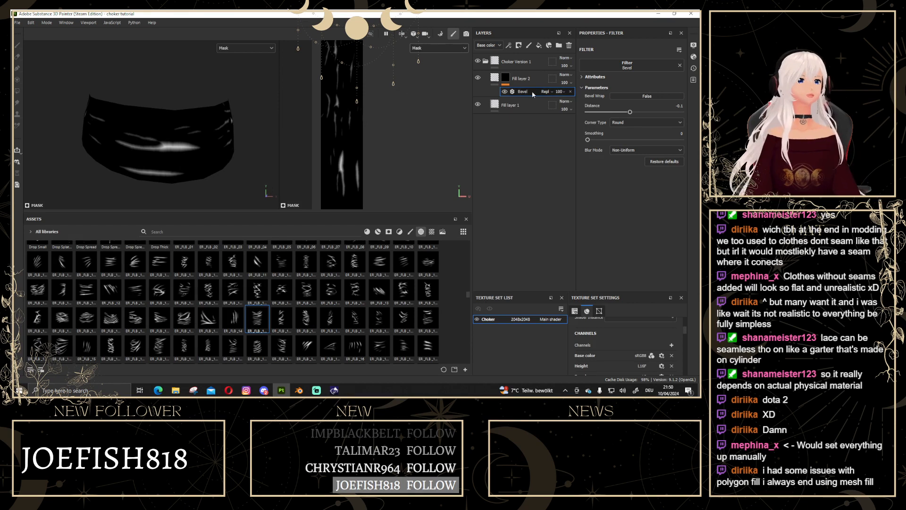
Compare the choker's fold mask with the Bevel filter switched off and on.
click(505, 92)
click(505, 92)
click(504, 92)
click(504, 92)
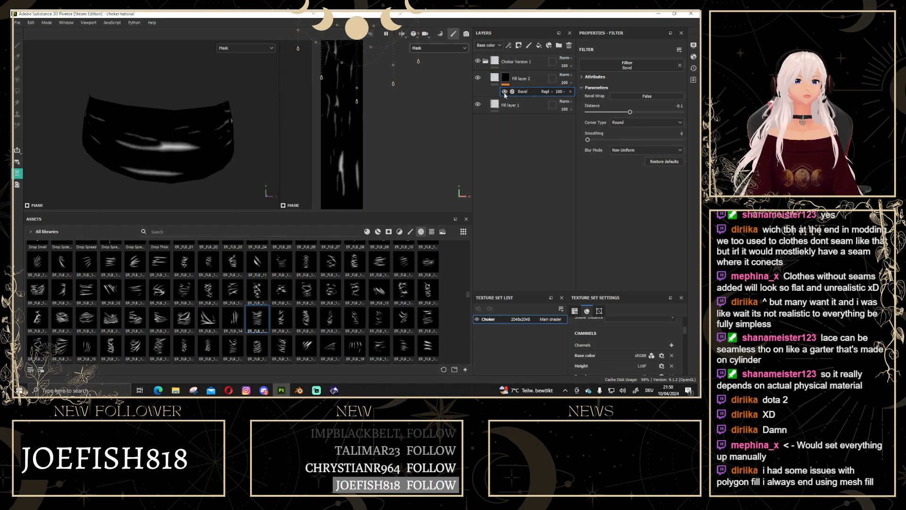
click(504, 92)
click(505, 92)
click(505, 92)
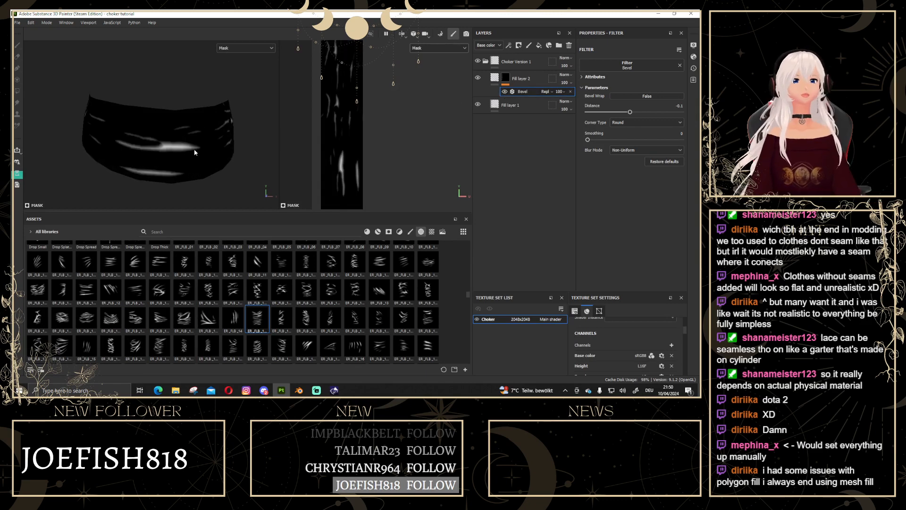
alt+drag(194, 152, 194, 178)
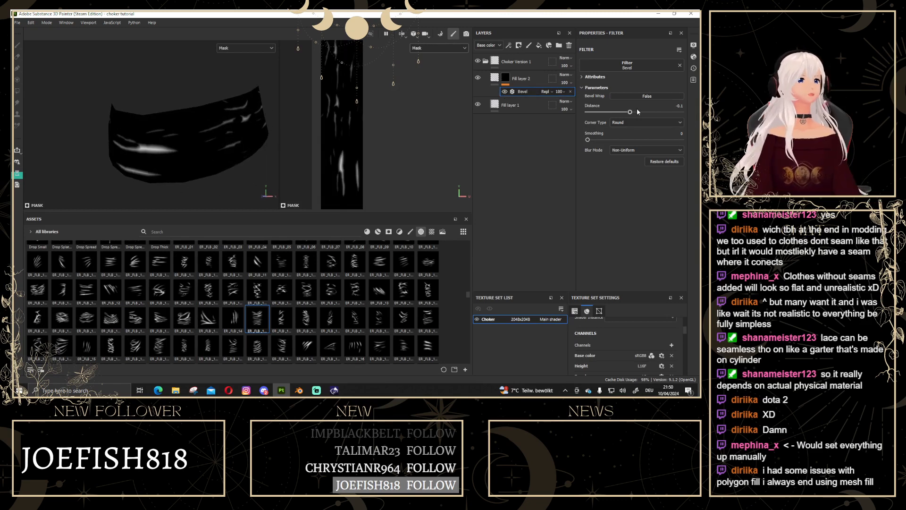
Set the Bevel filter's Smoothing to 1.11 and its Distance to -0.0115, using the Material display to judge the folds.
drag(629, 114, 633, 114)
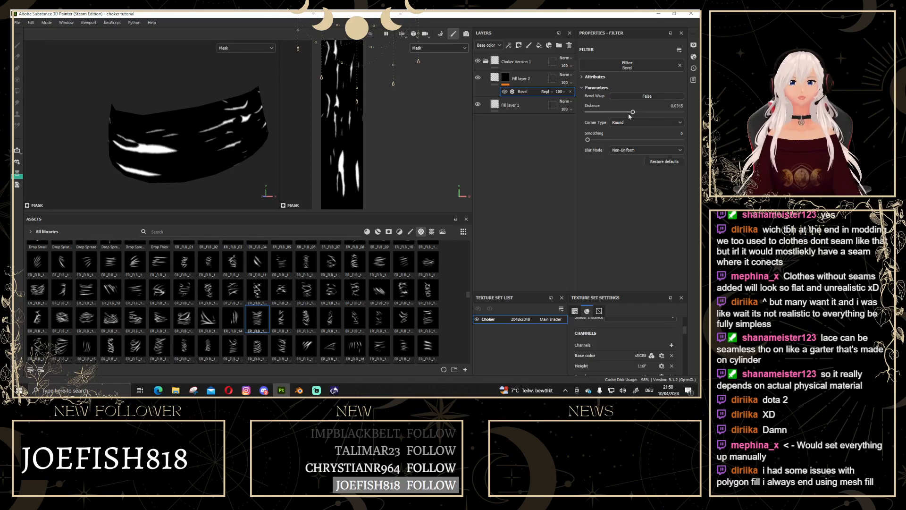
drag(590, 141, 608, 143)
click(464, 48)
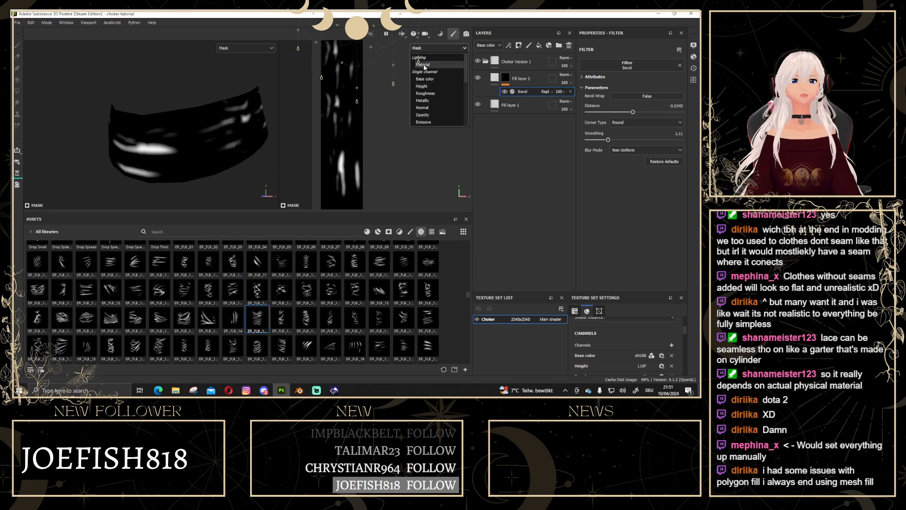
click(424, 65)
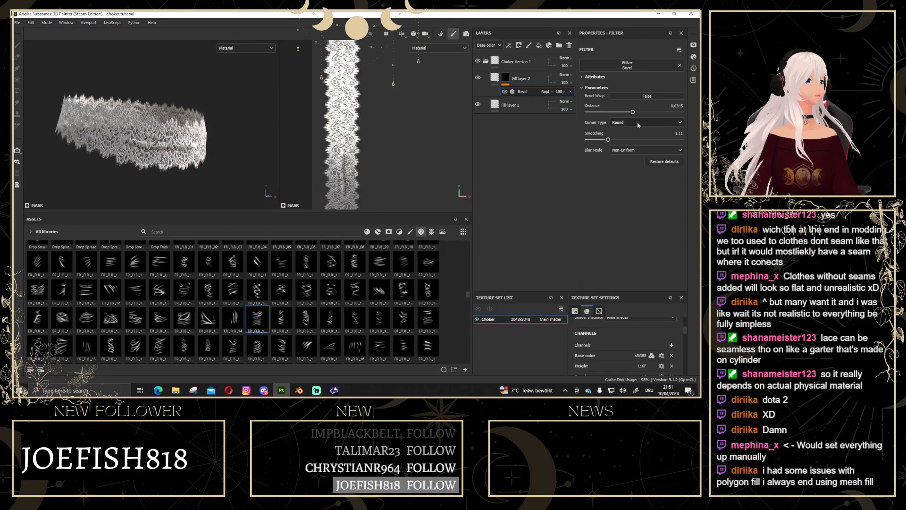
mouse_move(635, 113)
mouse_down()
mouse_move(642, 115)
mouse_move(634, 113)
mouse_up()
Set Fill layer 2's height to 0.4418, and its Bevel filter's Distance to -0.0268 and Smoothing to 2.05.
click(519, 78)
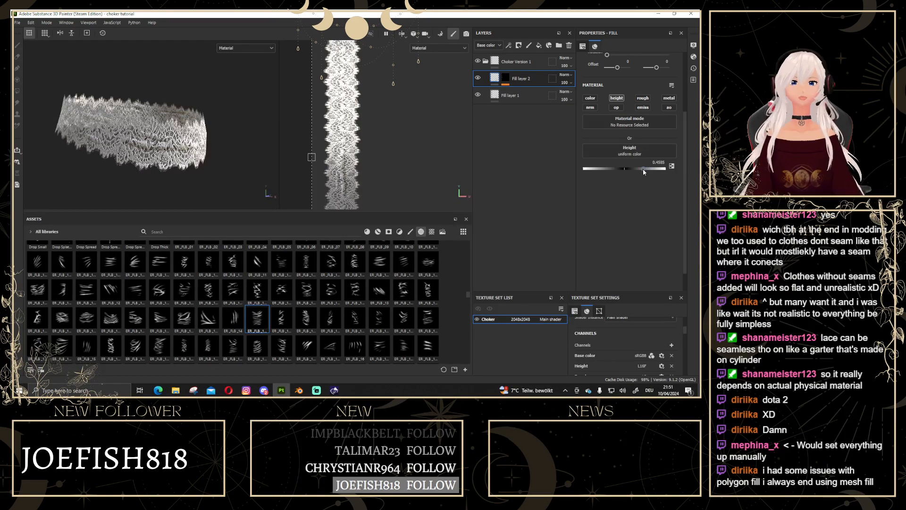
click(506, 78)
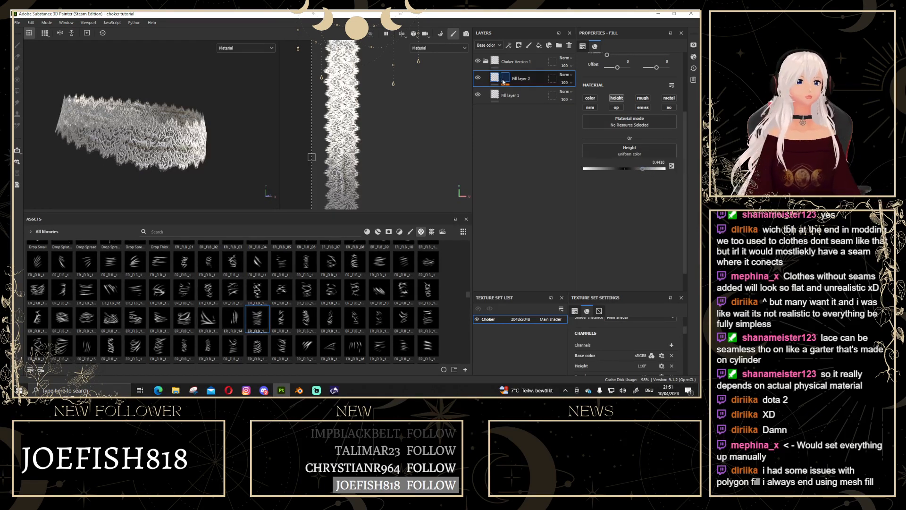
click(523, 90)
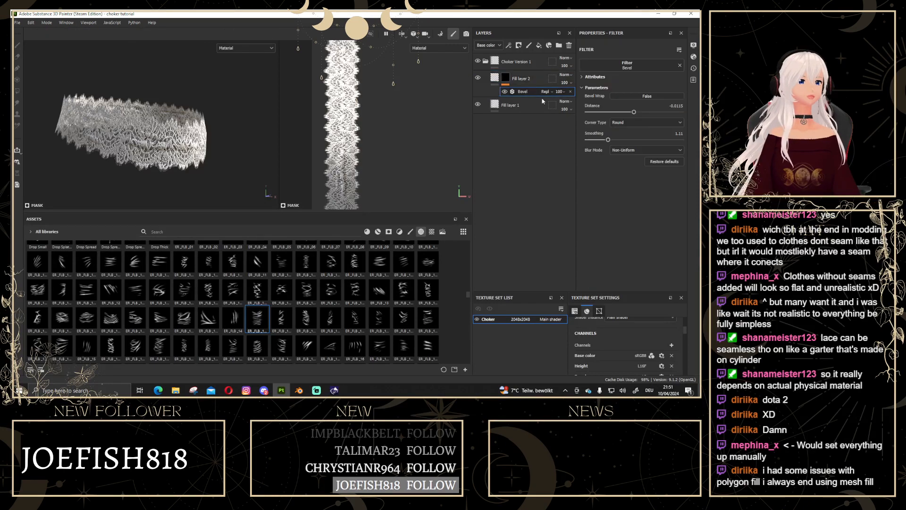
drag(634, 113, 630, 114)
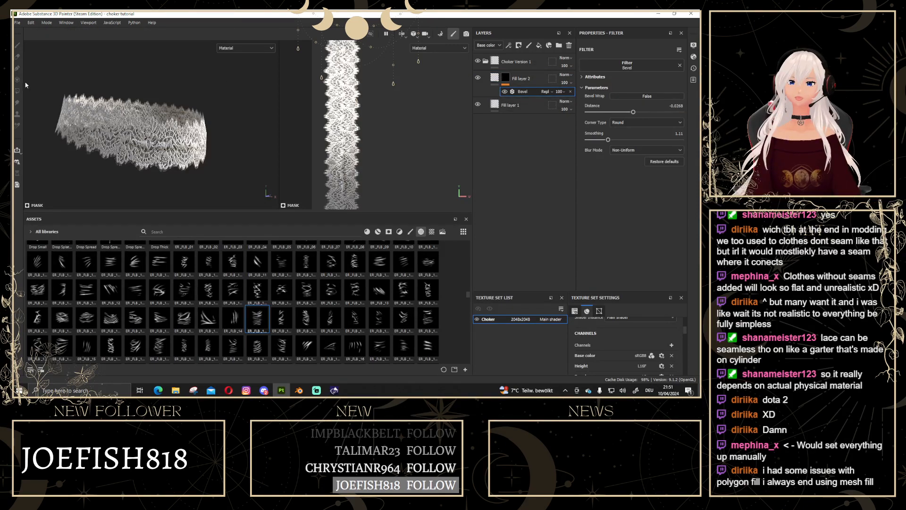
alt+drag(26, 85, 236, 94)
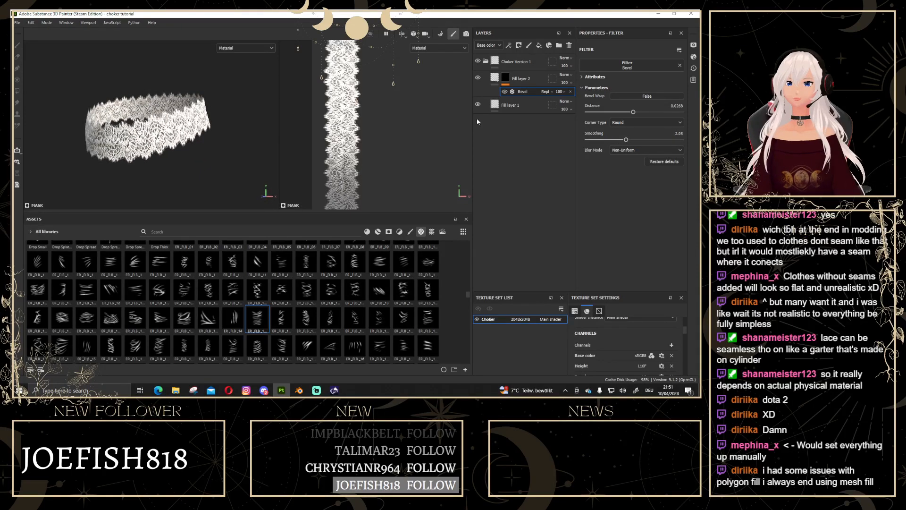
Examine the softened folds on the choker in the Normal+Height+Mesh and Material displays.
alt+drag(271, 124, 127, 133)
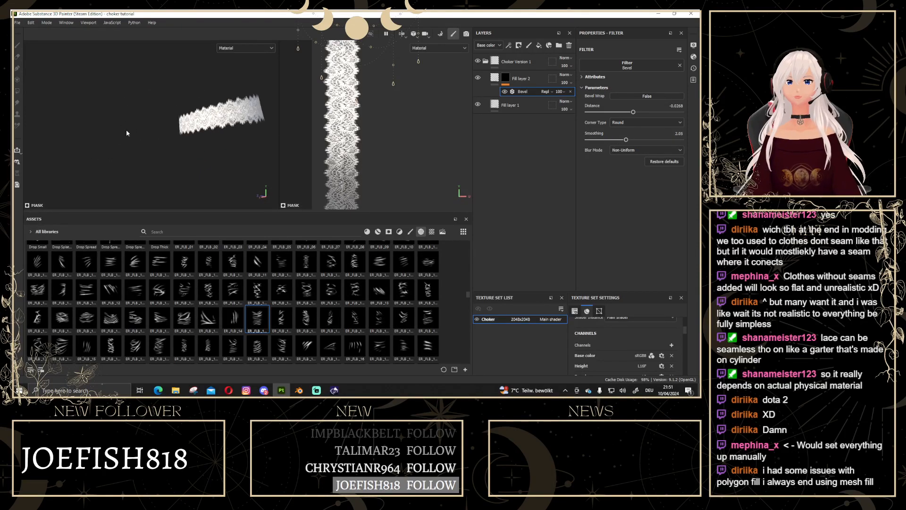
click(439, 48)
scroll(425, 90, down, 2)
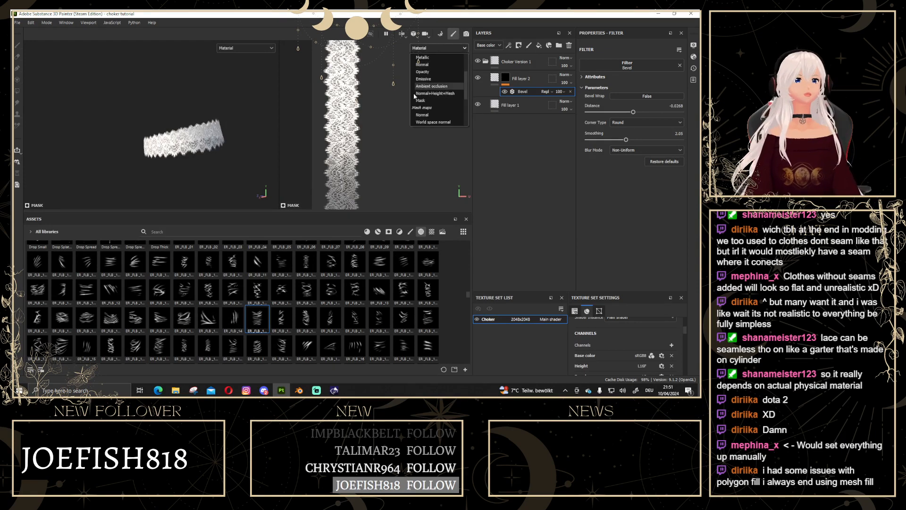
click(453, 95)
scroll(188, 129, up, 2)
alt+drag(188, 129, 218, 170)
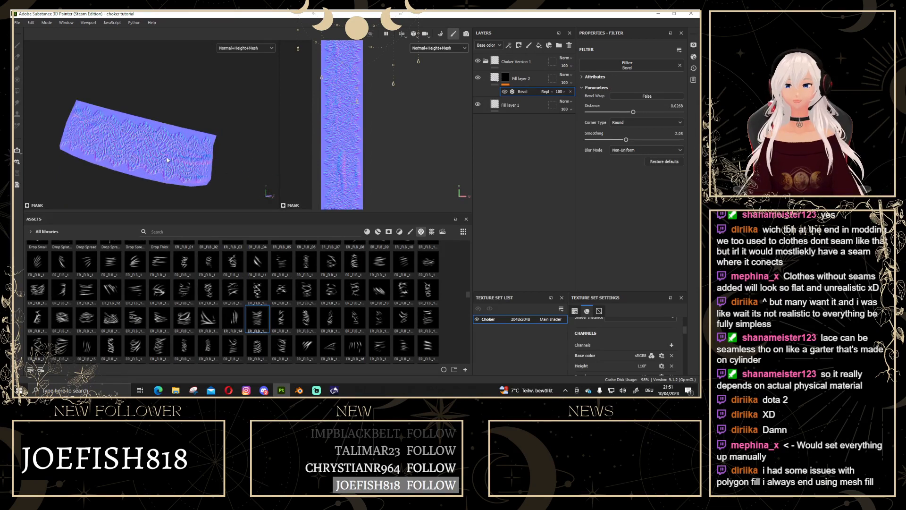
alt+drag(149, 175, 99, 151)
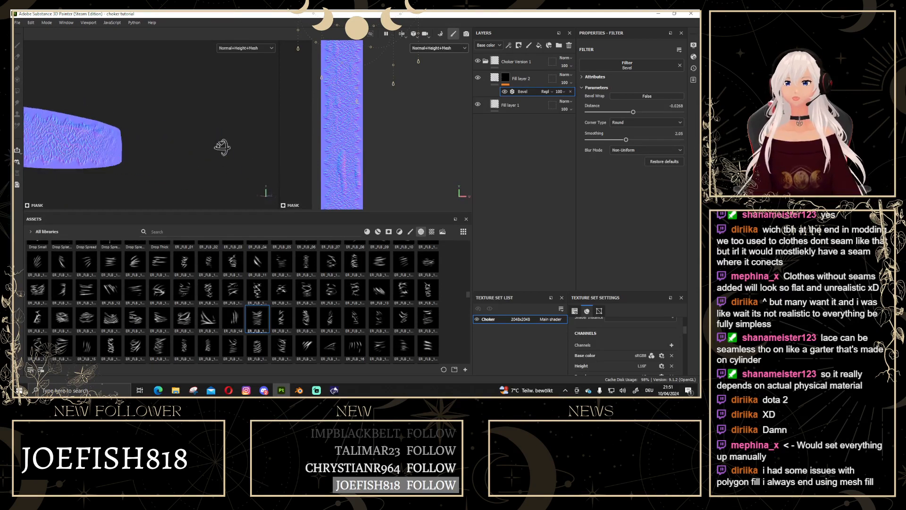
click(488, 45)
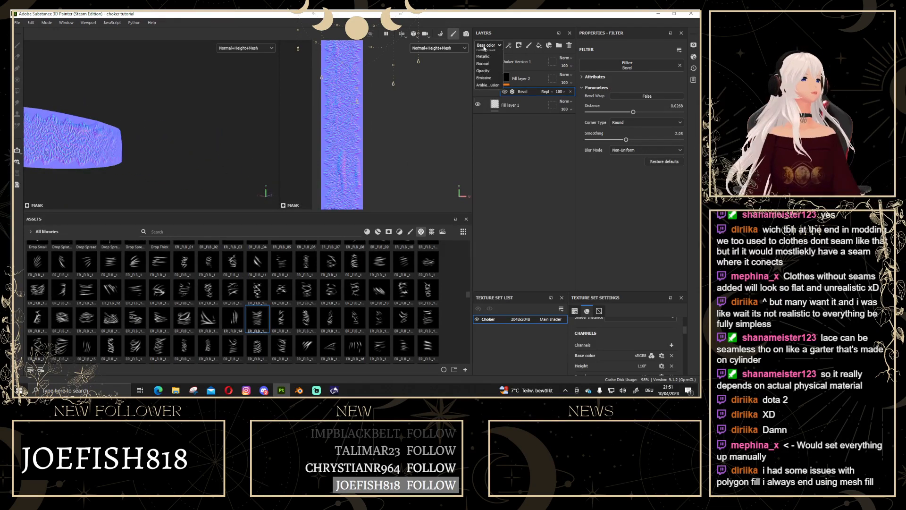
click(431, 48)
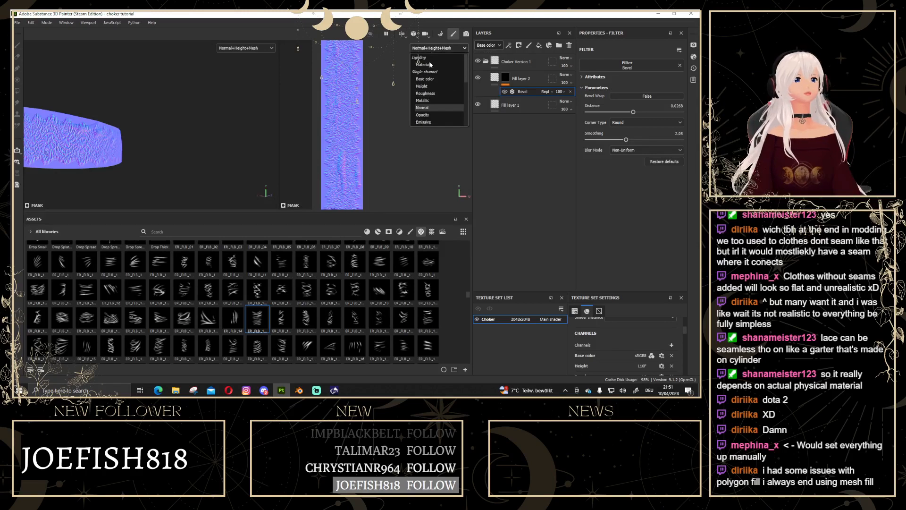
click(427, 66)
alt+drag(154, 130, 227, 130)
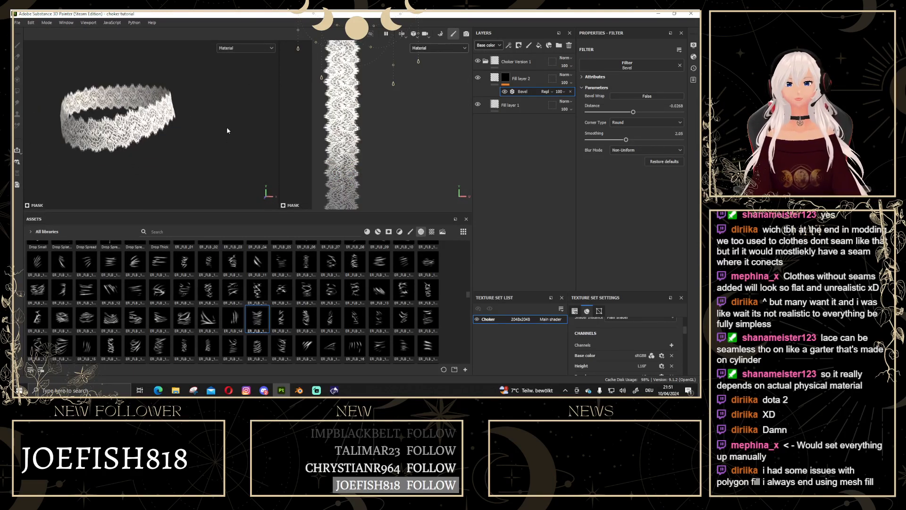
Switch to Blender to view the choker on the character, return to Substance 3D Painter and inspect the lace from farther away.
click(299, 390)
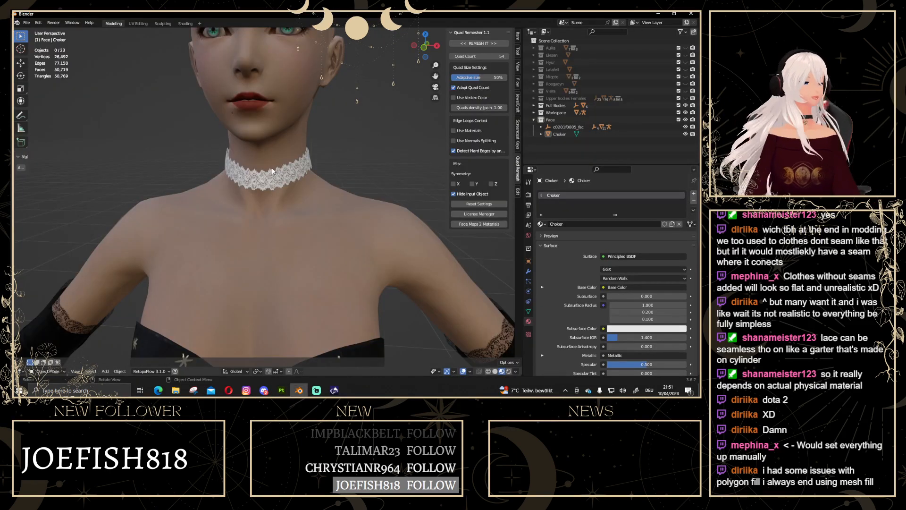
click(658, 13)
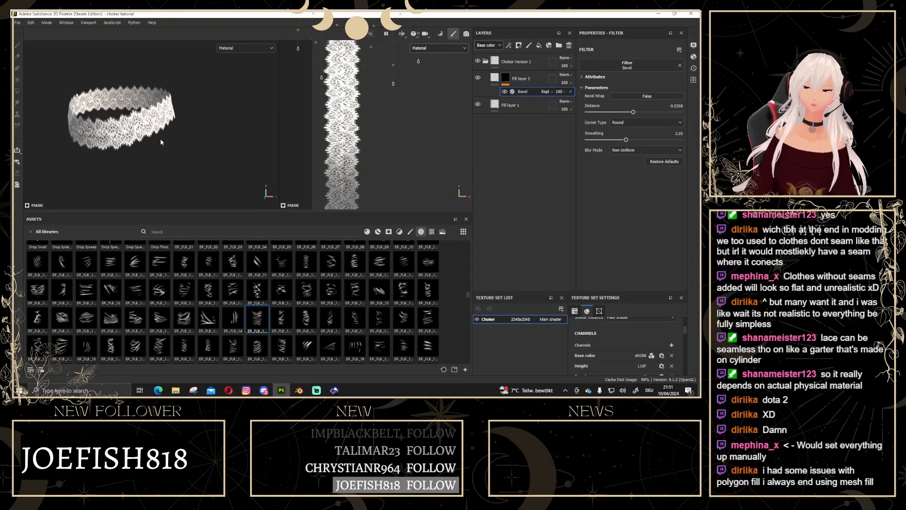
scroll(159, 141, down, 3)
alt+middle_drag(154, 151, 165, 162)
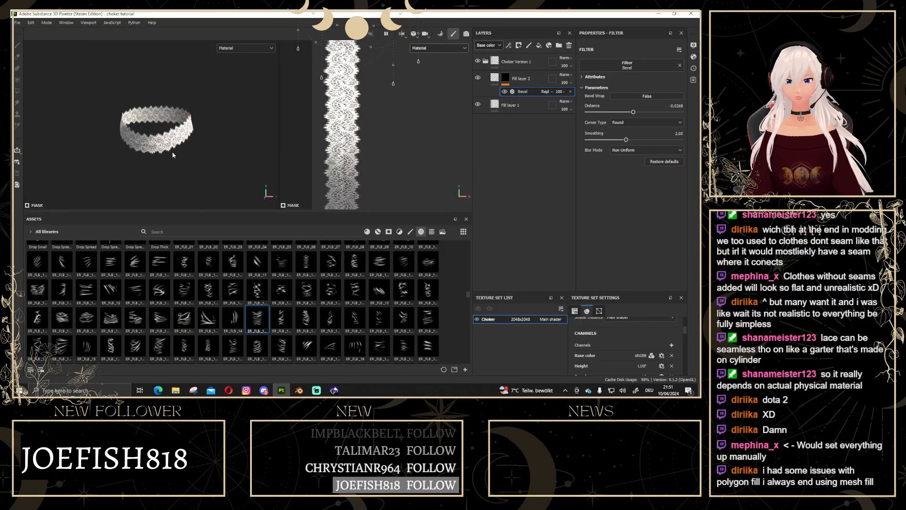
alt+drag(172, 152, 149, 196)
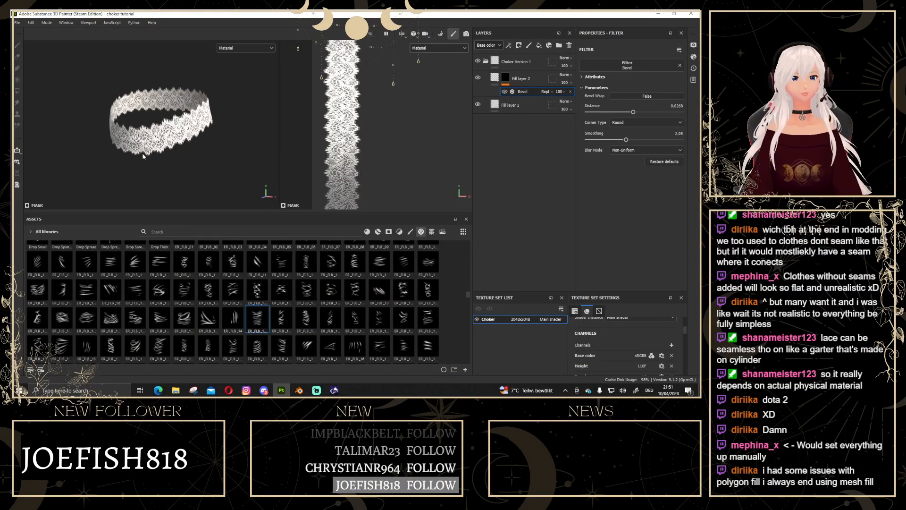
Delete the Choker Version 1 folder with its fill layers from the layer stack.
click(516, 70)
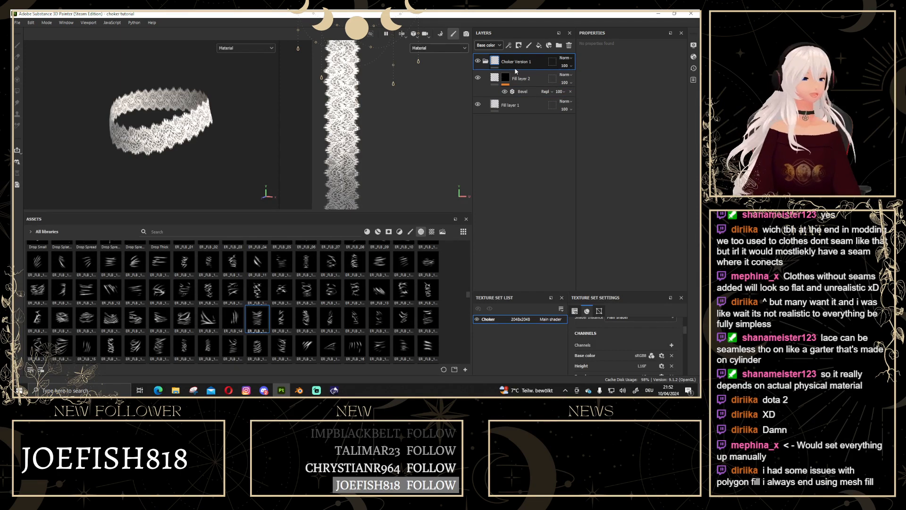
click(570, 45)
alt+drag(200, 113, 188, 113)
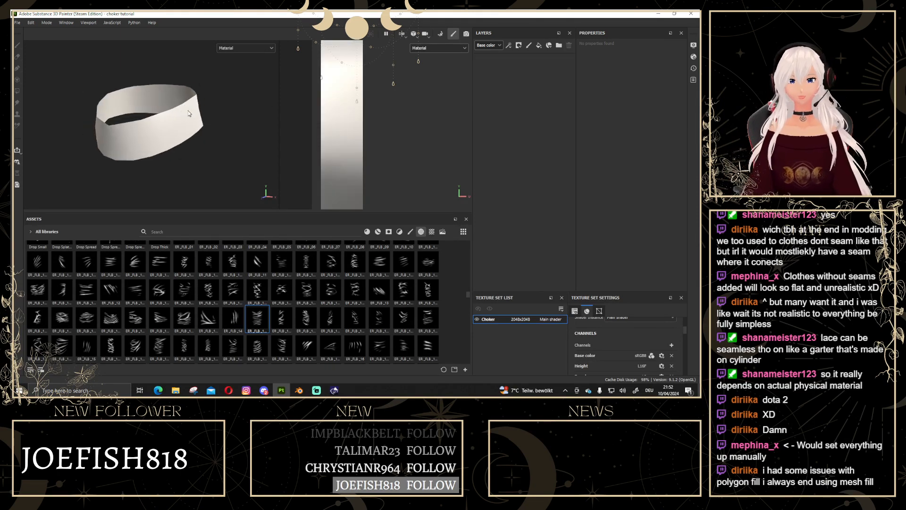
Search the smart materials for "gold" and apply JR_Basic_Gold Paint to the choker mesh.
click(160, 231)
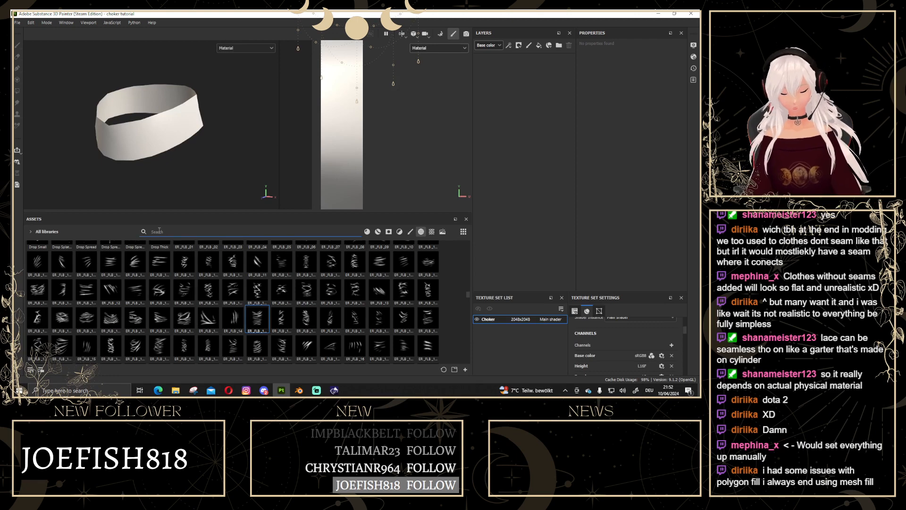
text(gold)
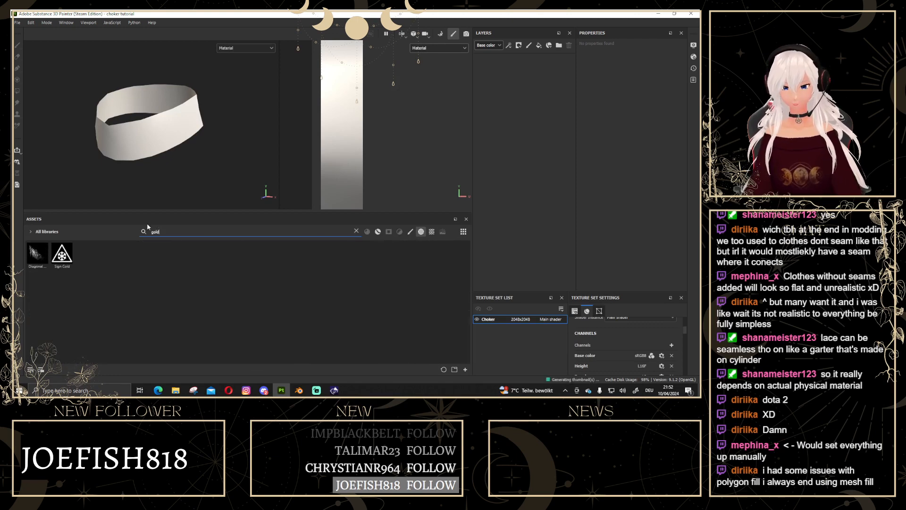
click(382, 231)
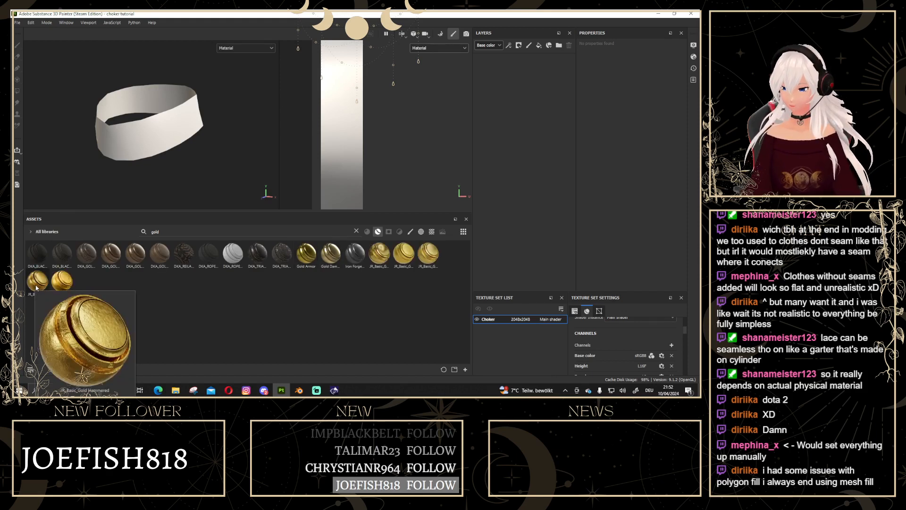
mouse_move(54, 288)
mouse_move(55, 287)
mouse_down()
mouse_move(158, 136)
mouse_move(189, 136)
mouse_move(240, 105)
mouse_move(176, 123)
mouse_up()
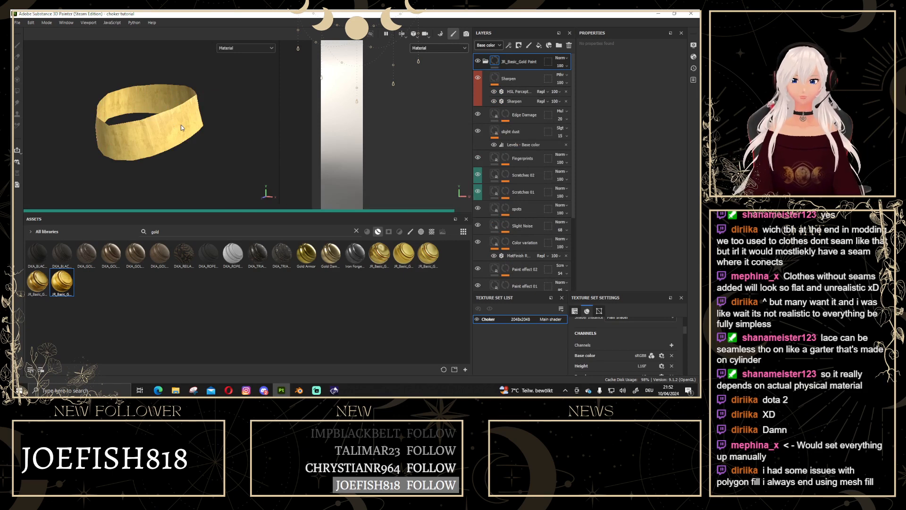
Examine the gold material on the choker from several sides and look through its layers.
alt+drag(144, 119, 206, 108)
scroll(206, 107, down, 4)
scroll(183, 144, up, 3)
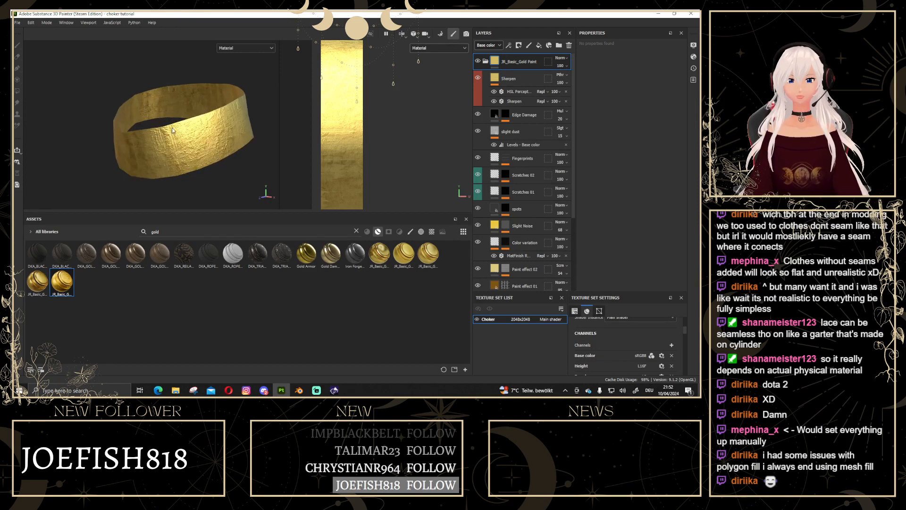
alt+drag(185, 164, 166, 186)
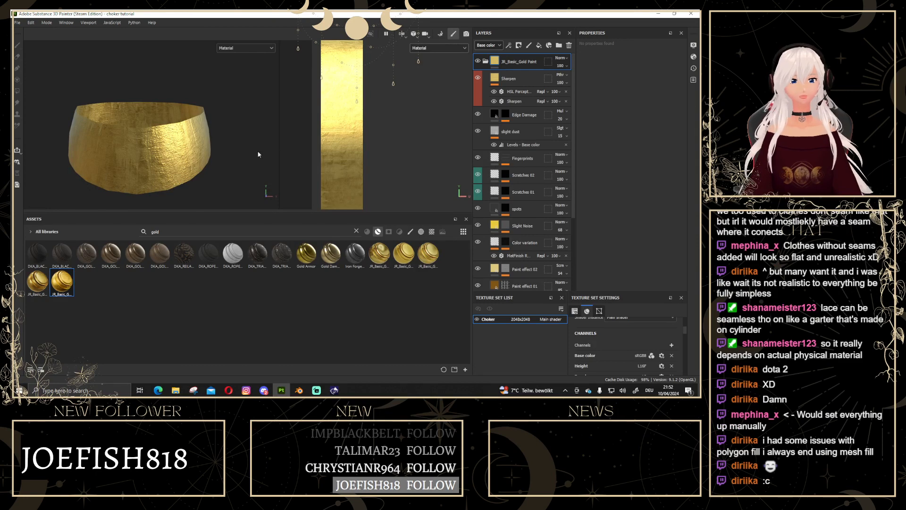
scroll(510, 267, down, 3)
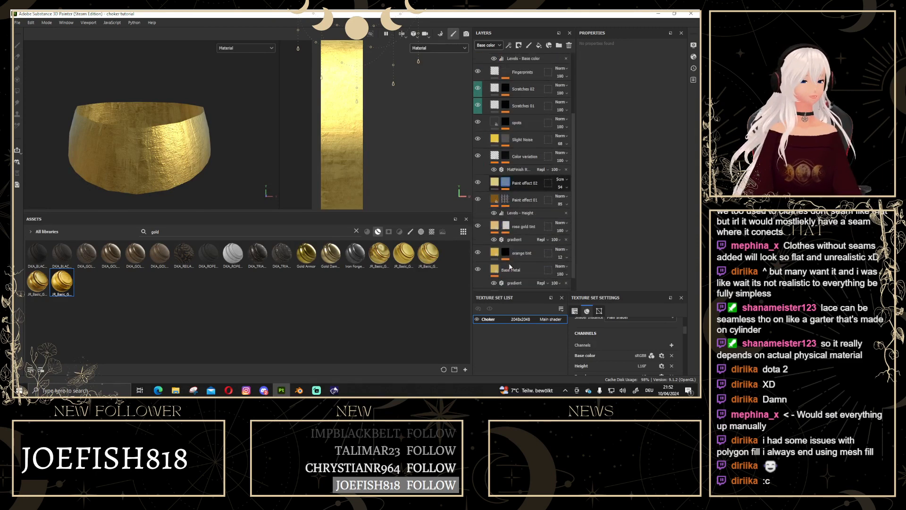
scroll(510, 267, up, 3)
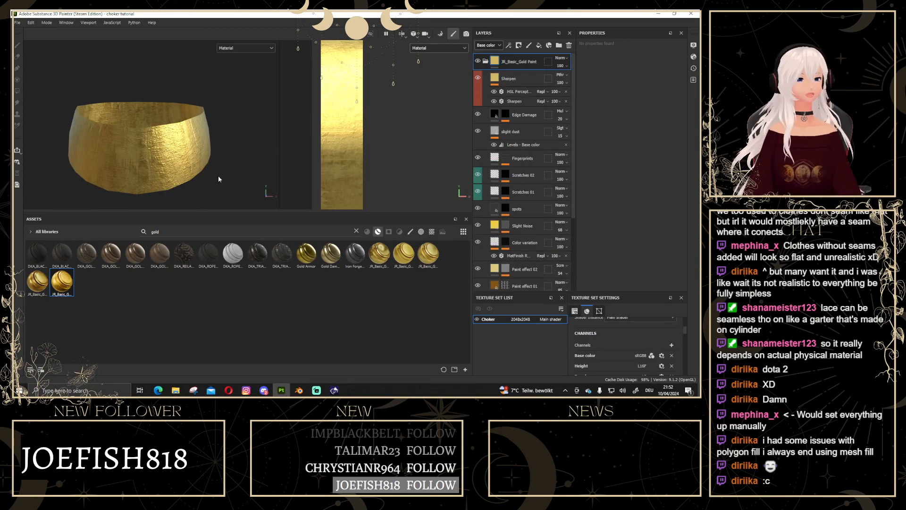
mouse_move(218, 176)
alt+mouse_down()
mouse_move(159, 177)
mouse_move(142, 134)
mouse_move(202, 149)
mouse_move(137, 178)
mouse_move(244, 141)
mouse_move(208, 162)
mouse_move(182, 160)
alt+mouse_up()
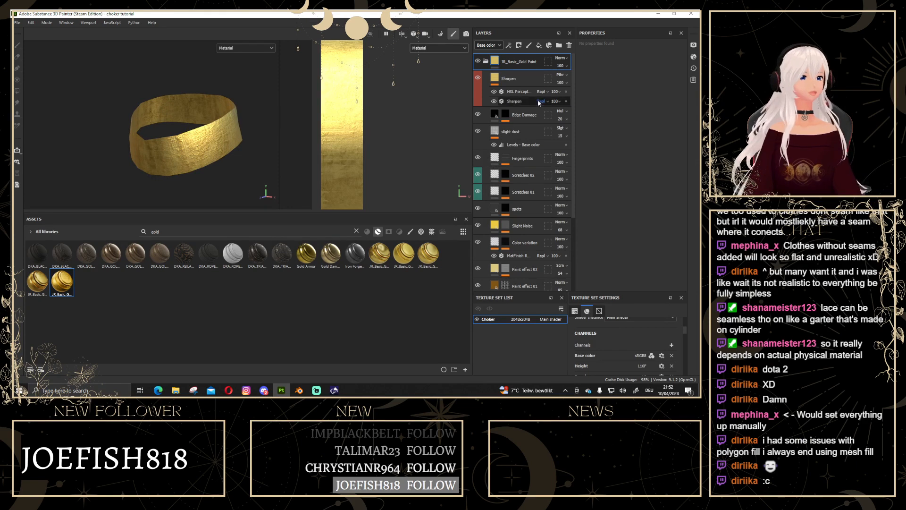
Collapse the JR_Basic_Gold Paint folder and add a new fill layer above it.
click(486, 61)
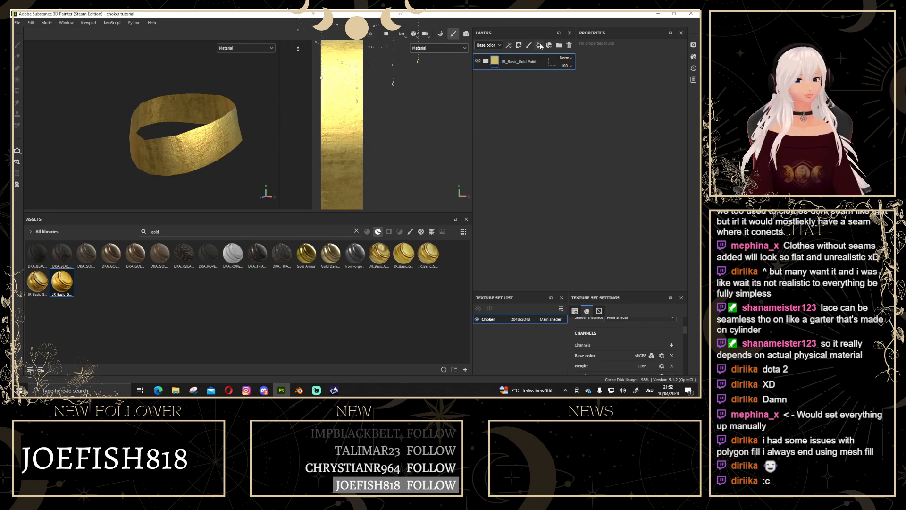
click(540, 45)
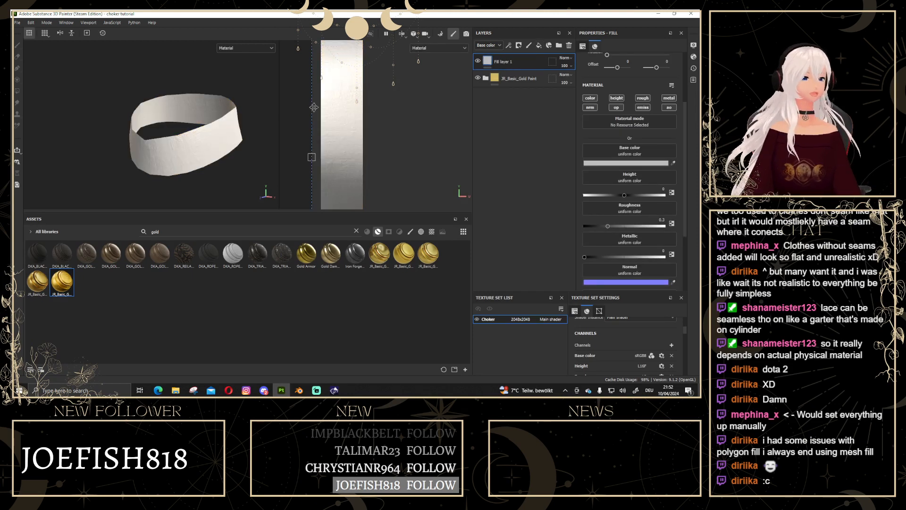
Disable every channel of the new fill layer except height and set its height to 0.4847.
click(590, 98)
click(590, 107)
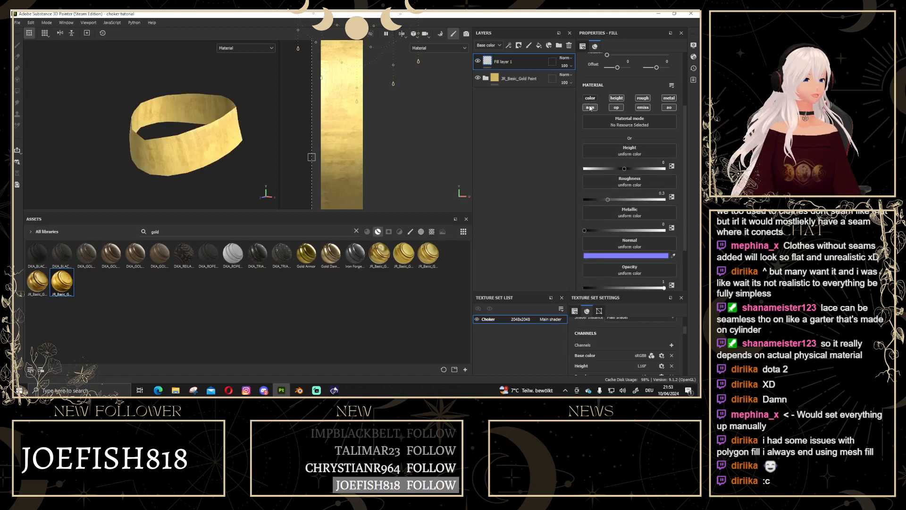
click(643, 107)
click(669, 108)
click(642, 98)
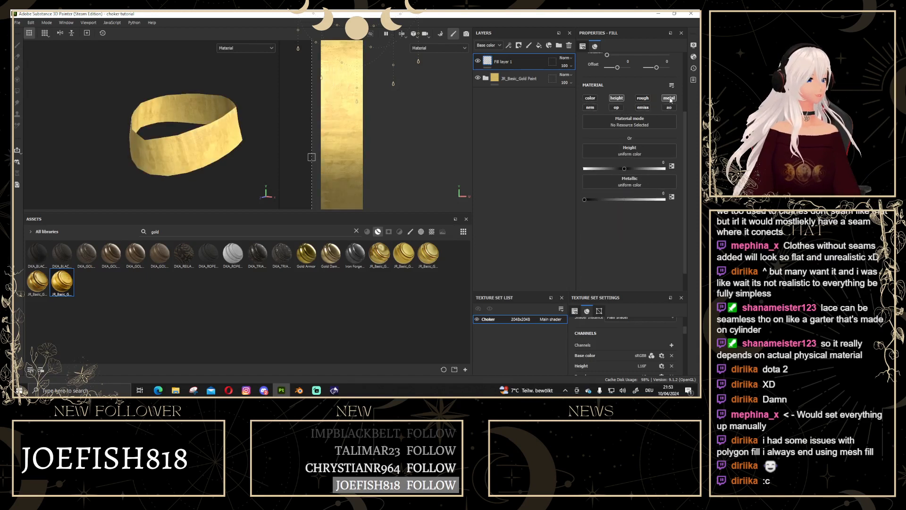
click(670, 98)
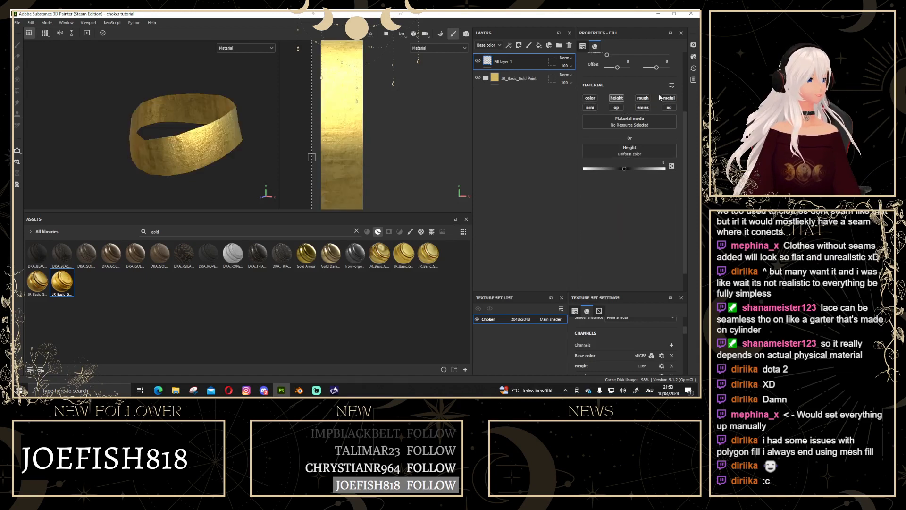
click(644, 168)
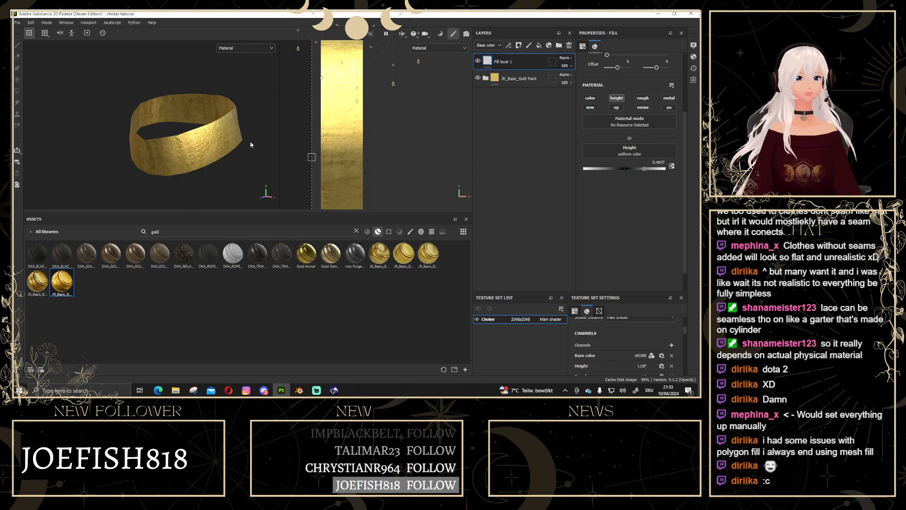
Add a black mask to Fill layer 1.
right_click(494, 69)
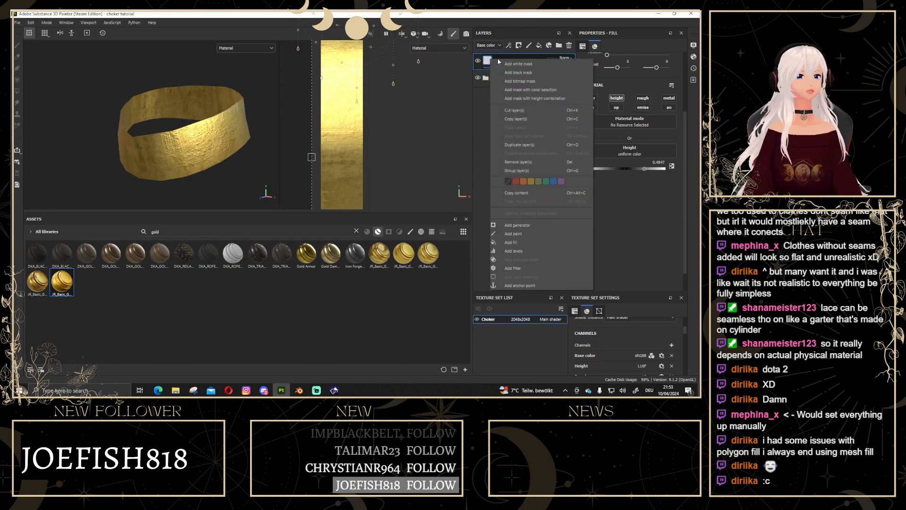
click(512, 72)
scroll(216, 142, down, 2)
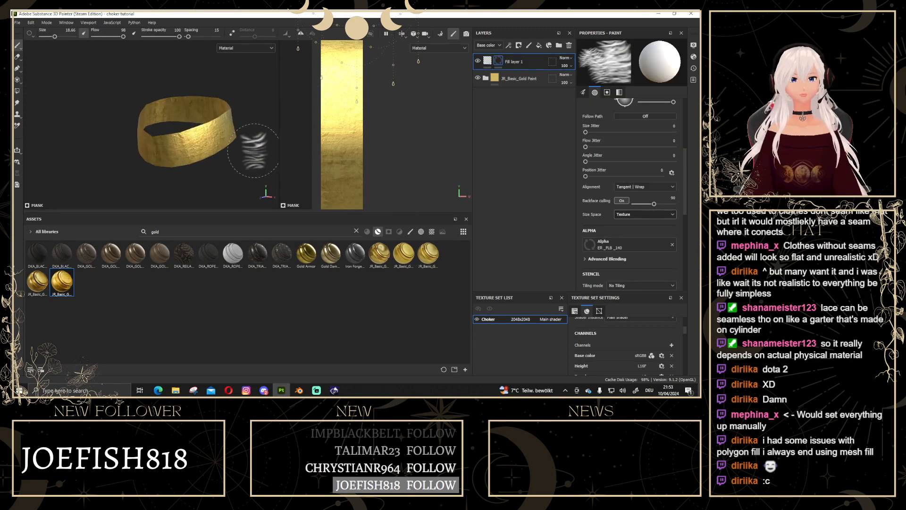
scroll(241, 151, up, 1)
alt+drag(222, 131, 205, 118)
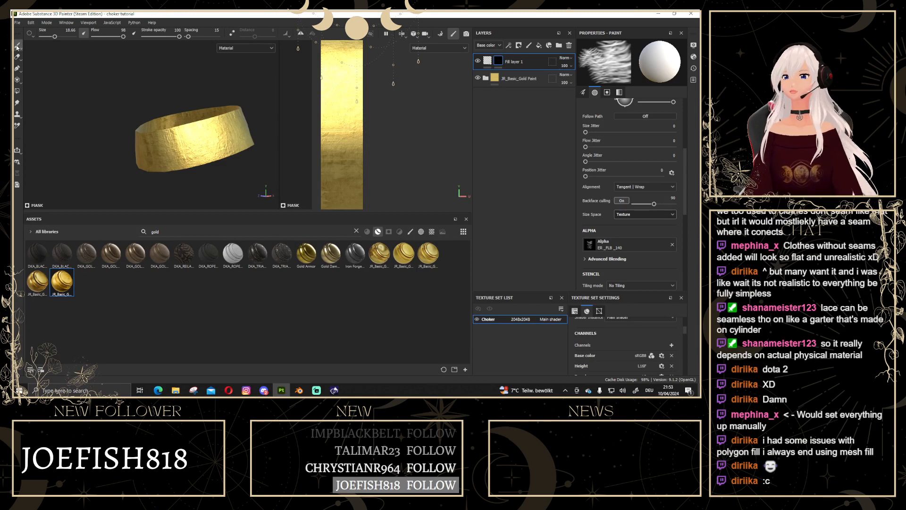
Fill the choker's area in the black mask with white using the Polygon Fill tool.
click(17, 91)
scroll(240, 133, down, 3)
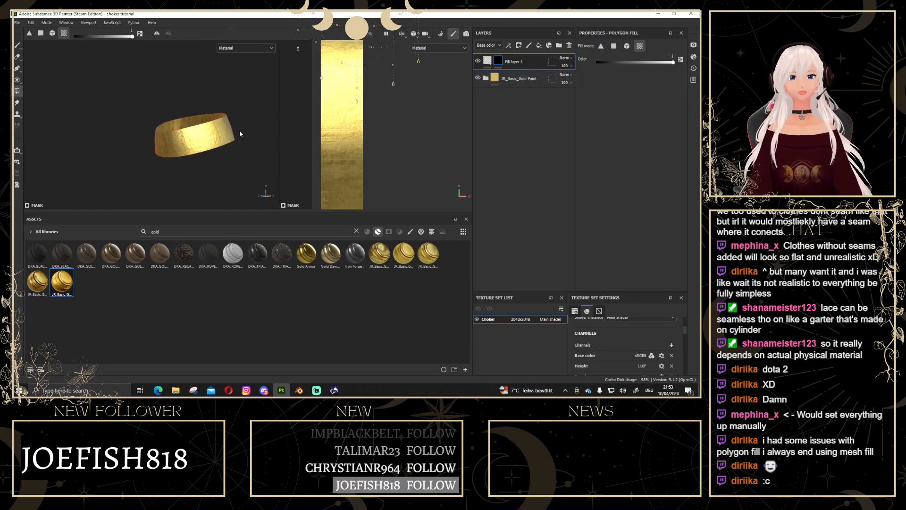
scroll(381, 109, down, 4)
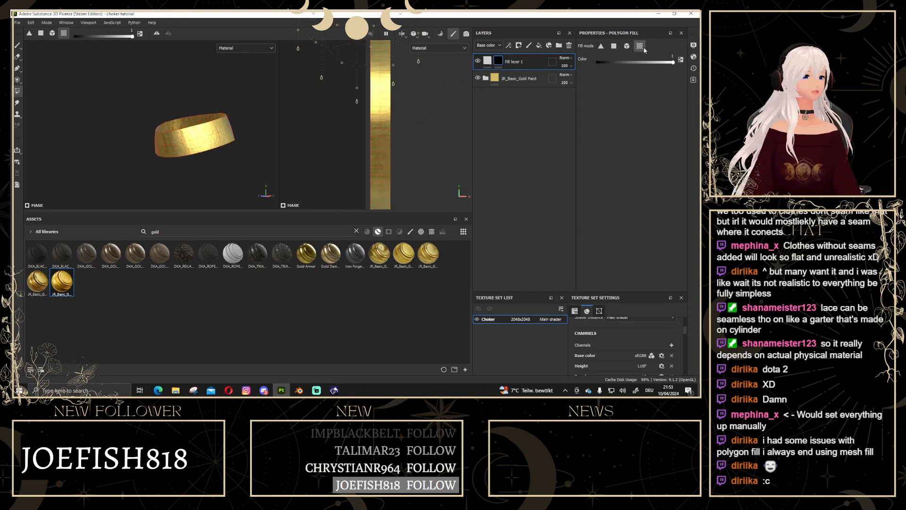
alt+middle_drag(423, 125, 383, 141)
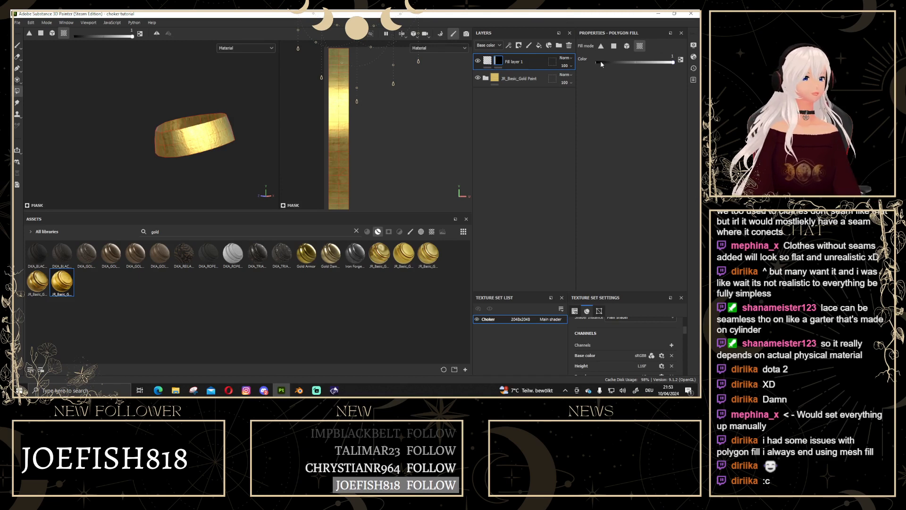
click(681, 61)
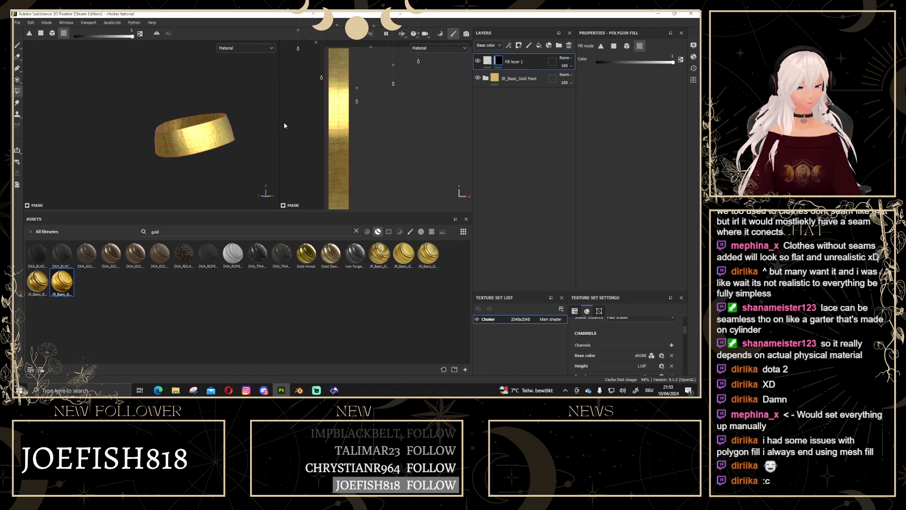
scroll(317, 135, up, 2)
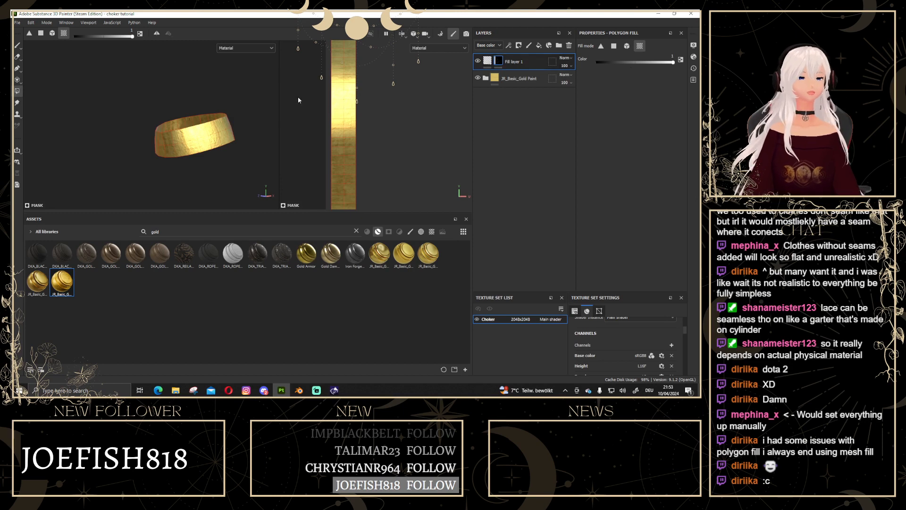
scroll(239, 130, up, 2)
alt+drag(239, 126, 222, 108)
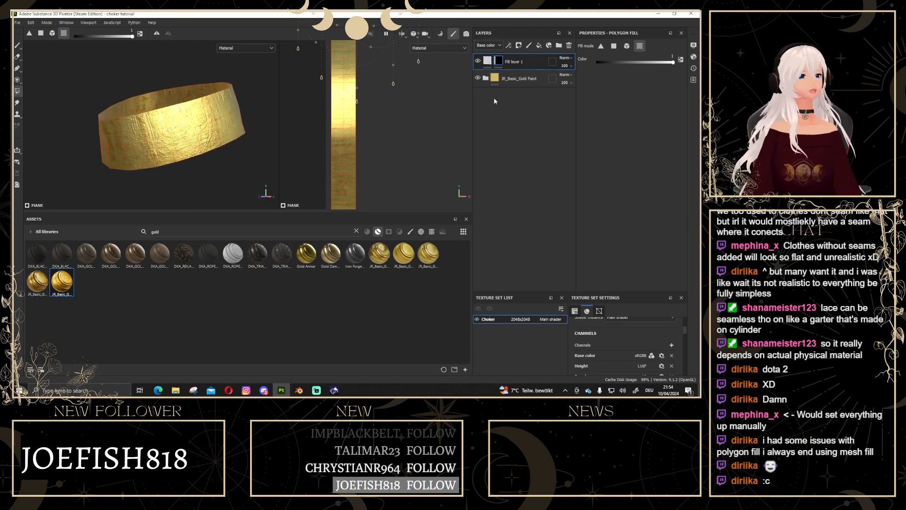
Add a filter to the fill layer's mask and assign Mask Outline to it.
click(509, 45)
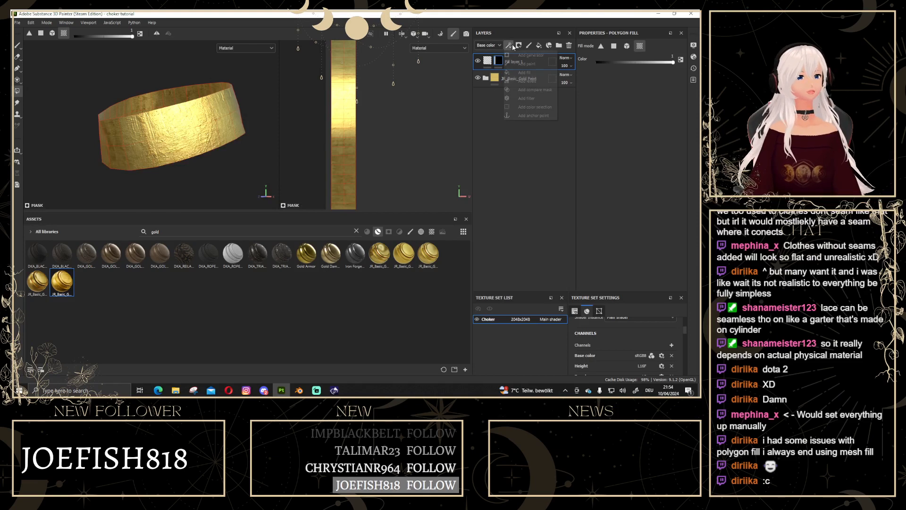
click(525, 100)
click(619, 61)
text(bevel)
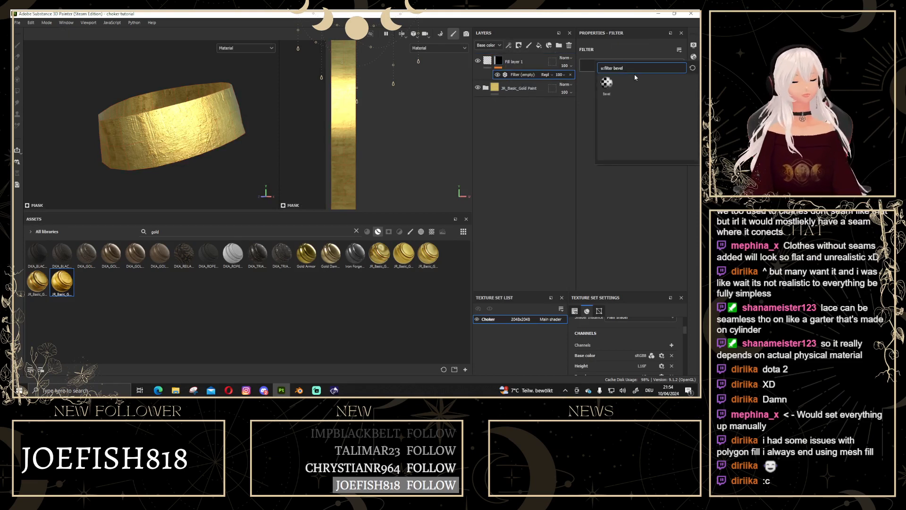
key(BackSpace)
key(BackSpace)
key(BackSpace)
key(BackSpace)
key(BackSpace)
text(mask)
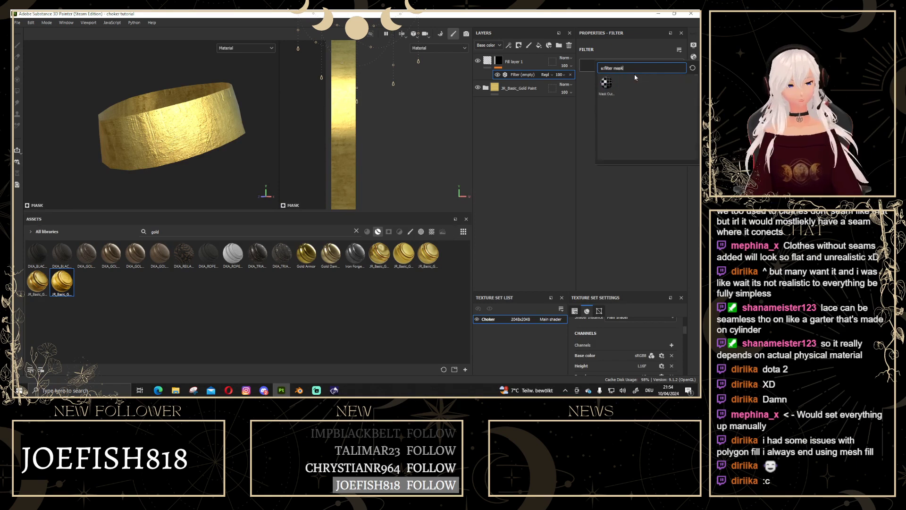
click(606, 84)
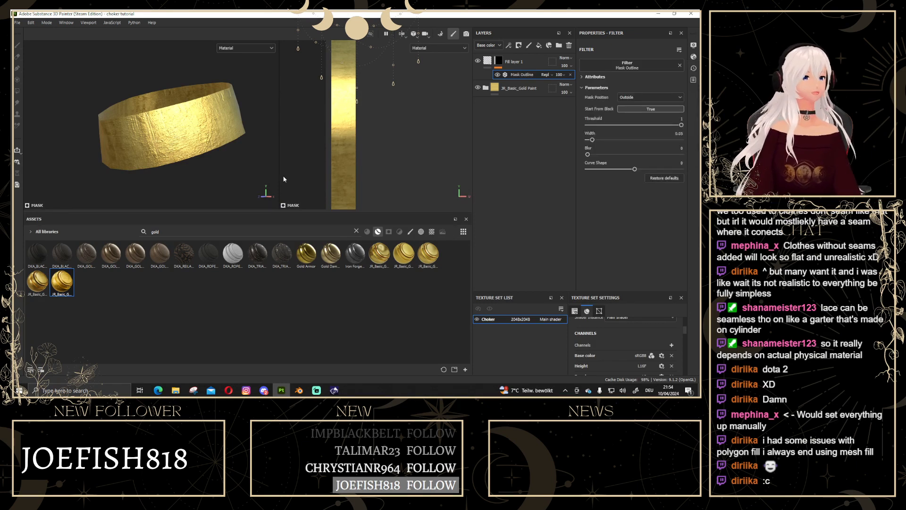
Set the outline's mask position to Inside while viewing the mask alone, and return the viewport to the Material display.
scroll(360, 101, down, 3)
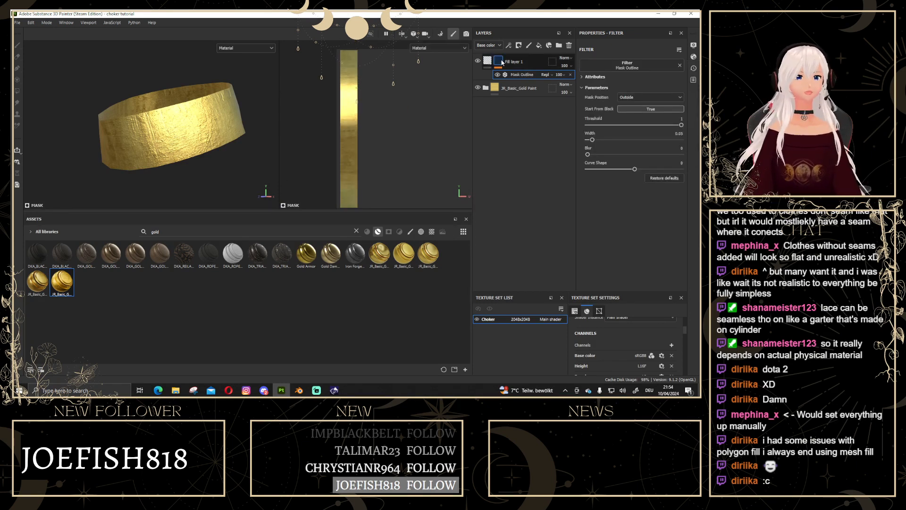
alt+click(500, 62)
scroll(372, 118, down, 2)
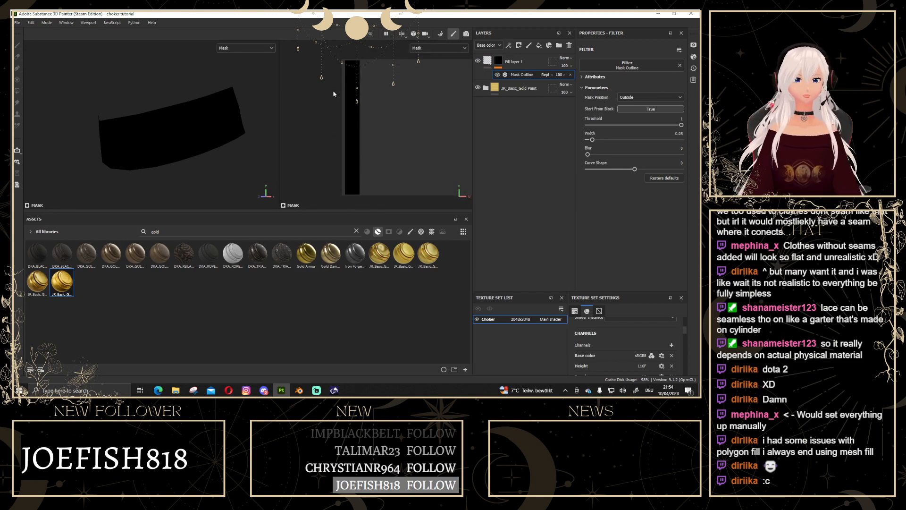
click(627, 97)
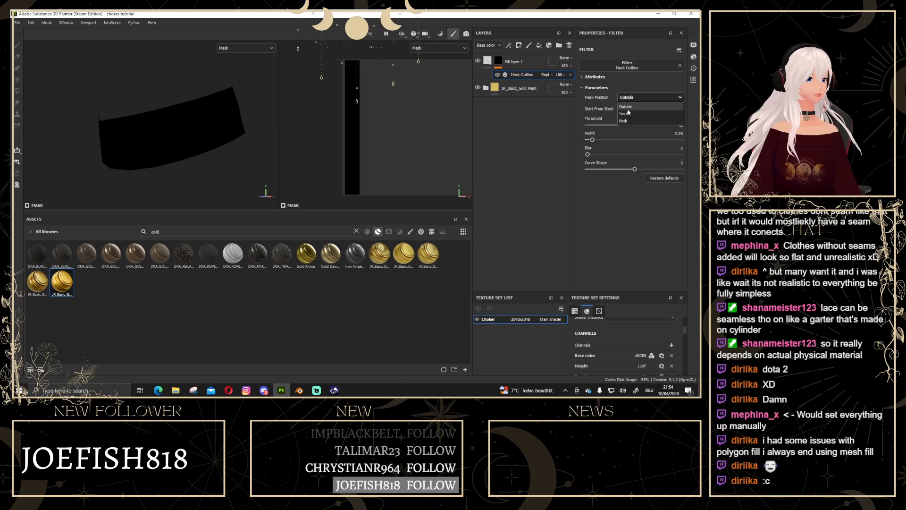
click(626, 113)
click(426, 48)
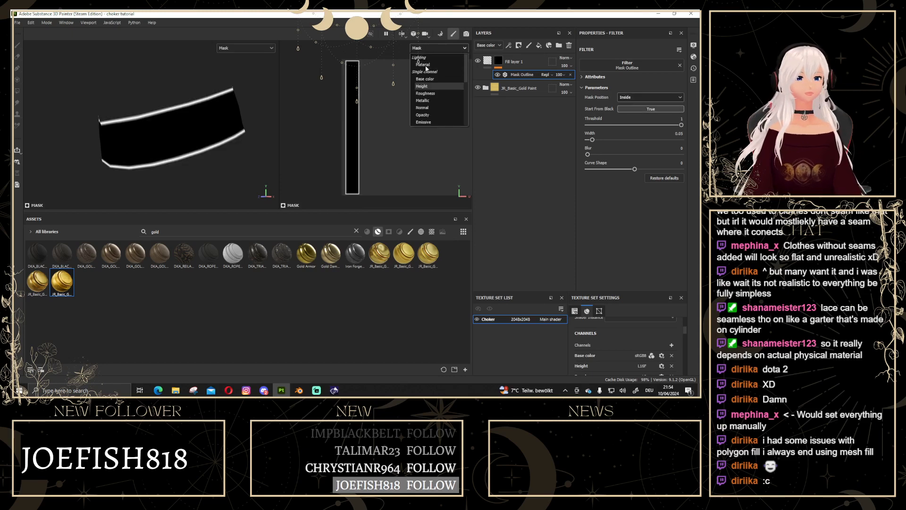
click(423, 65)
Adjust the Mask Outline filter to width 0.05, blur 0.04 and curve shape 0.28.
alt+drag(205, 115, 175, 176)
scroll(143, 143, up, 3)
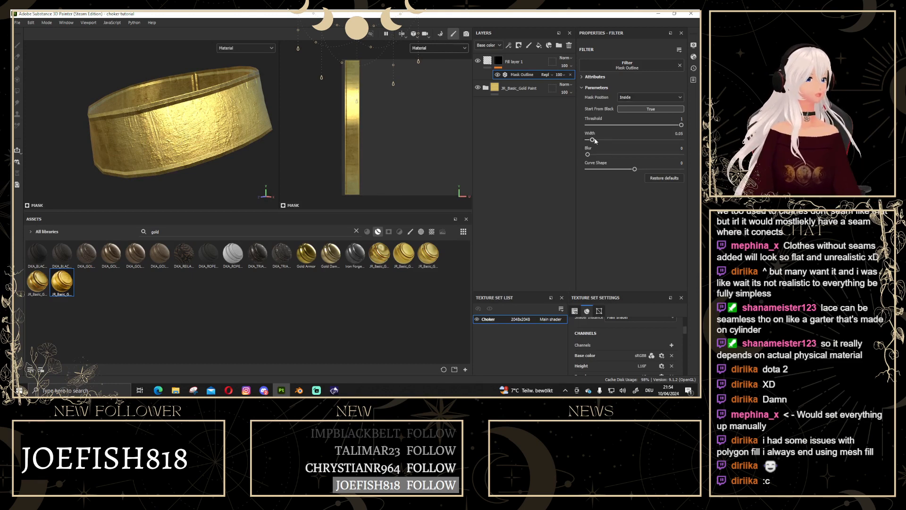
drag(592, 140, 593, 141)
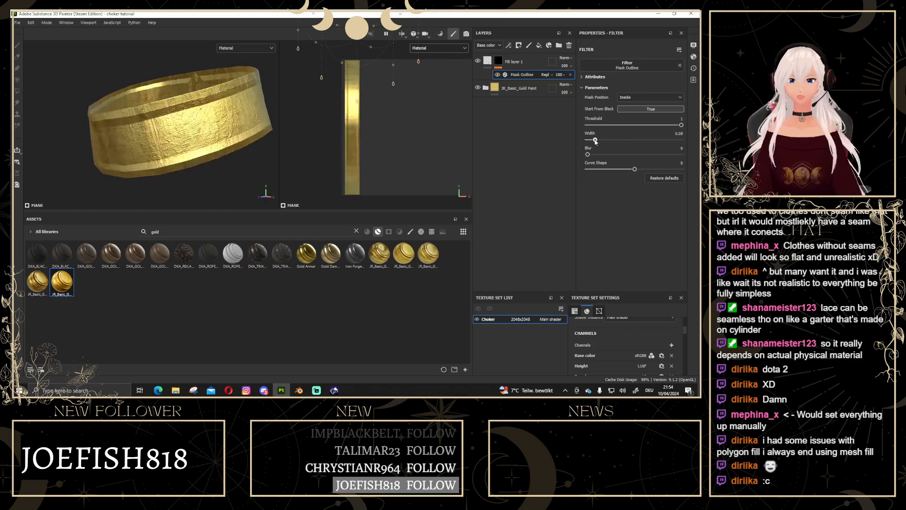
drag(594, 140, 593, 141)
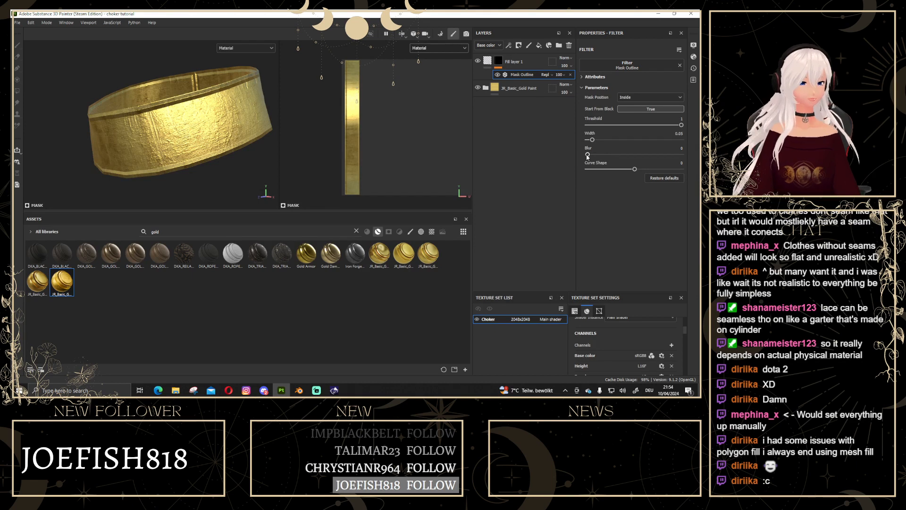
drag(587, 155, 591, 155)
alt+drag(132, 136, 208, 115)
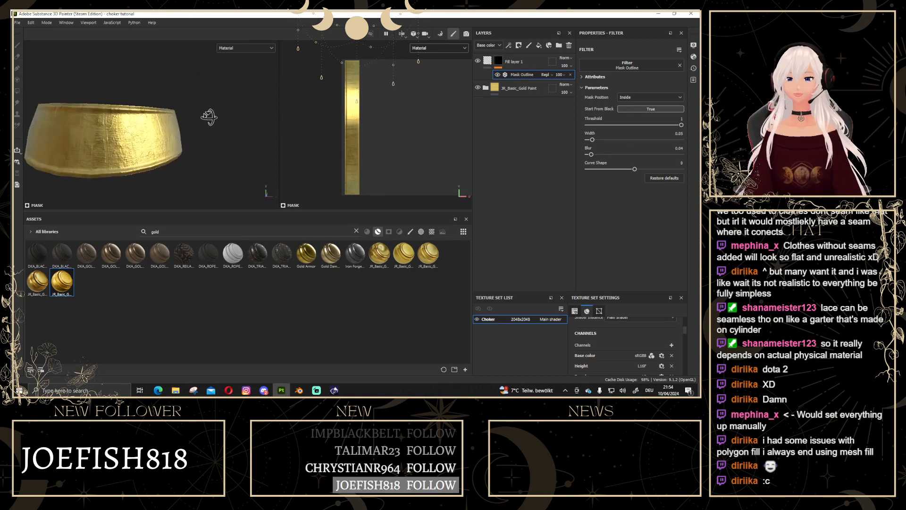
alt+drag(147, 132, 128, 132)
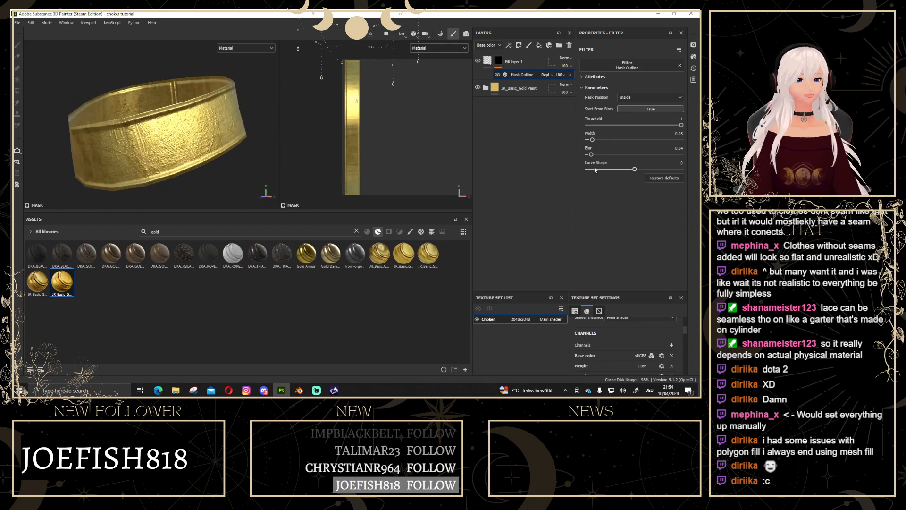
mouse_move(635, 170)
mouse_down()
mouse_move(681, 169)
mouse_move(619, 169)
mouse_move(644, 170)
mouse_up()
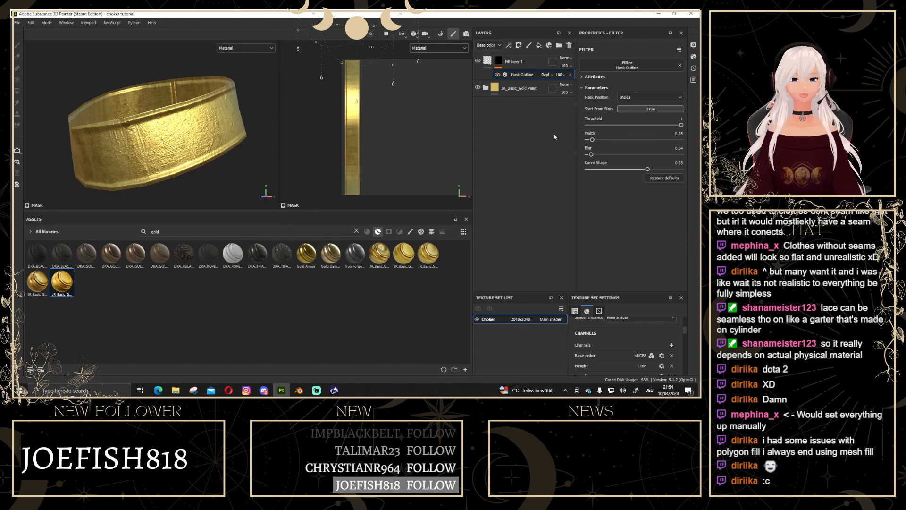
Raise the height value of Fill layer 1 to about 0.89.
click(487, 62)
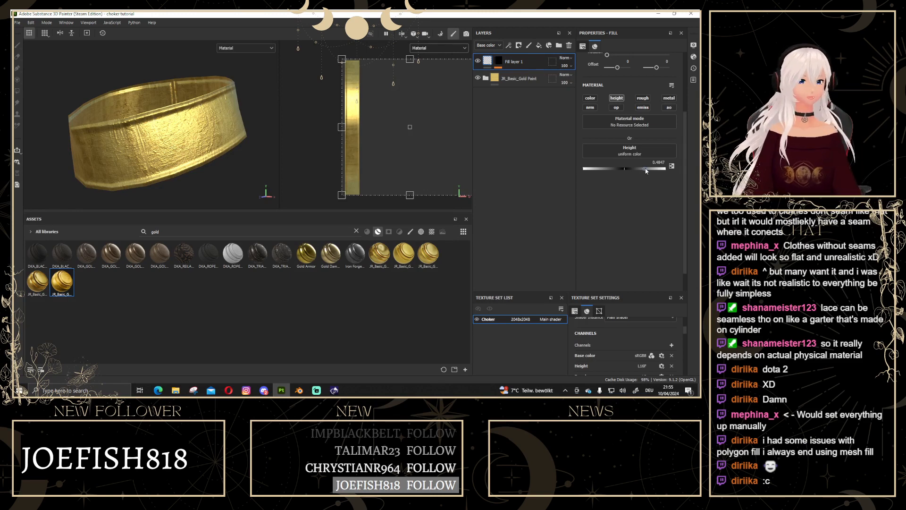
drag(646, 170, 659, 173)
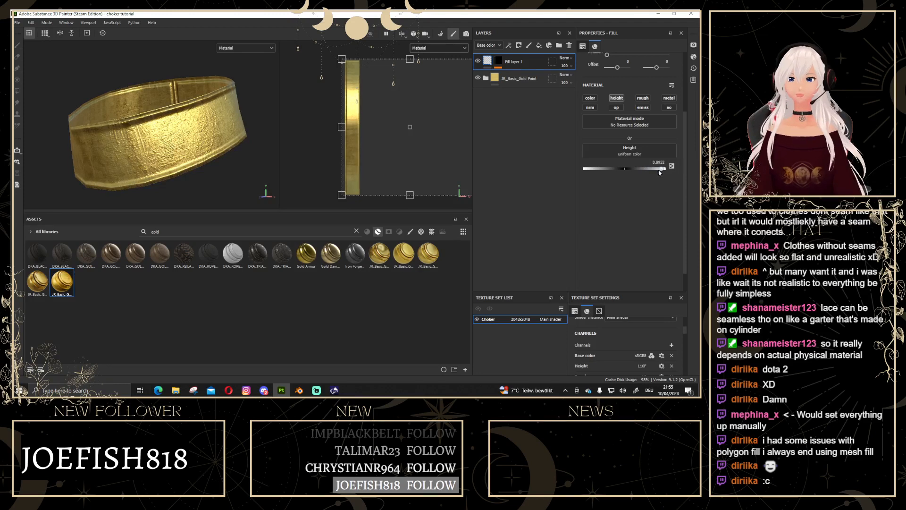
alt+drag(182, 144, 202, 137)
Add a Histogram Scan filter above the Mask Outline effect in Fill layer 1's mask.
click(498, 66)
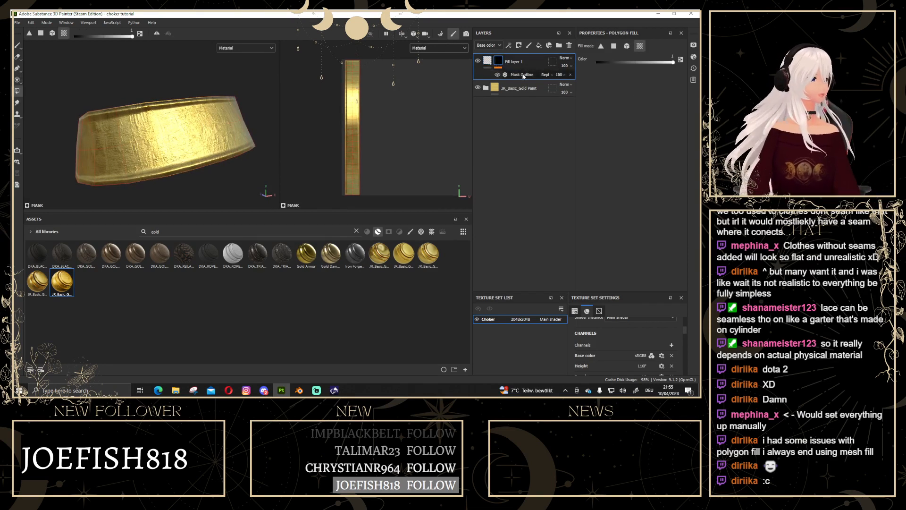
click(522, 75)
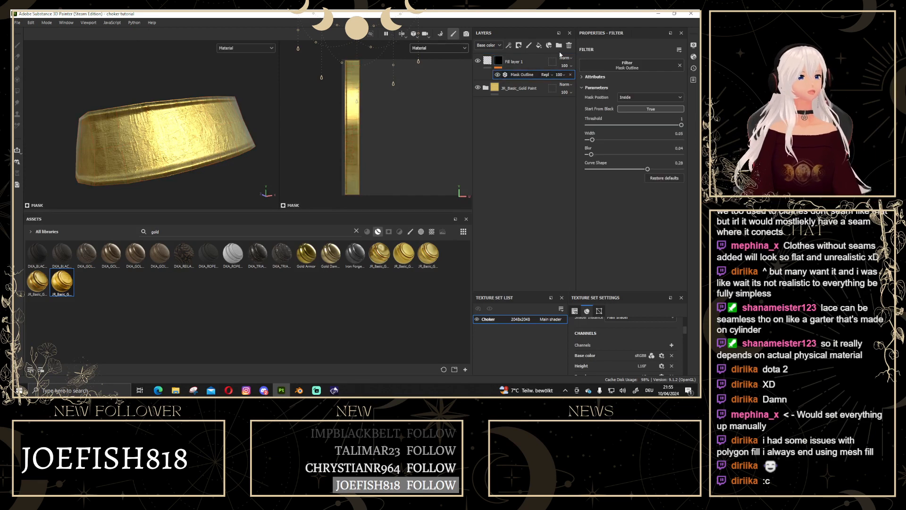
click(509, 45)
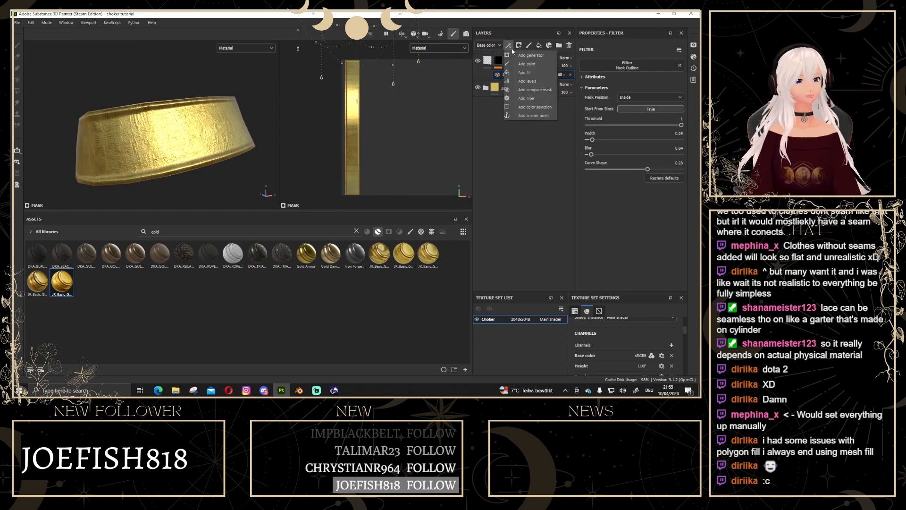
click(528, 98)
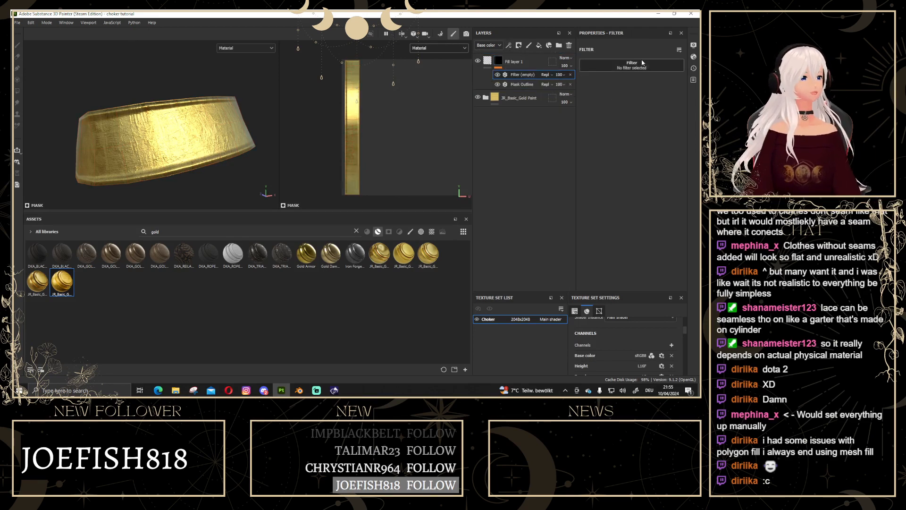
click(630, 67)
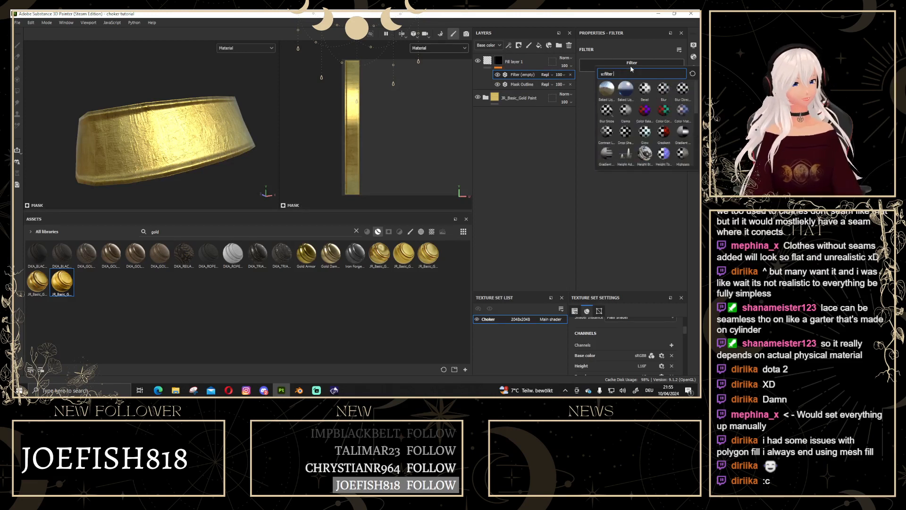
text(histo)
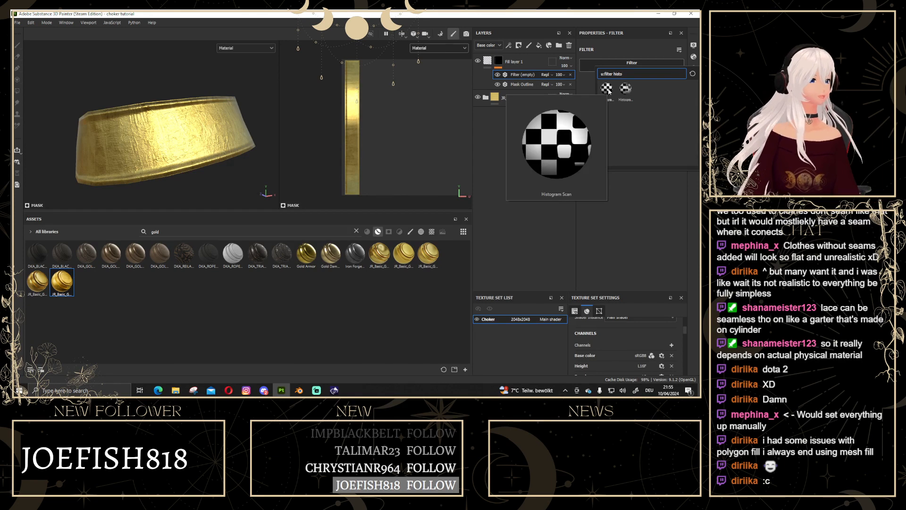
click(607, 89)
Set the Histogram Scan filter's position to 0.59 and its contrast to 0.03.
alt+drag(126, 116, 158, 147)
drag(635, 102, 642, 103)
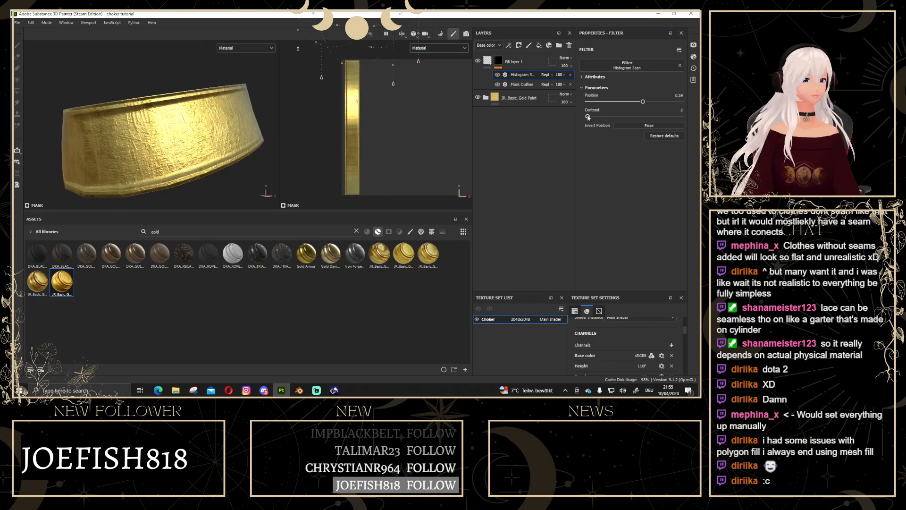
mouse_move(587, 117)
mouse_down()
mouse_move(618, 117)
mouse_move(592, 117)
mouse_up()
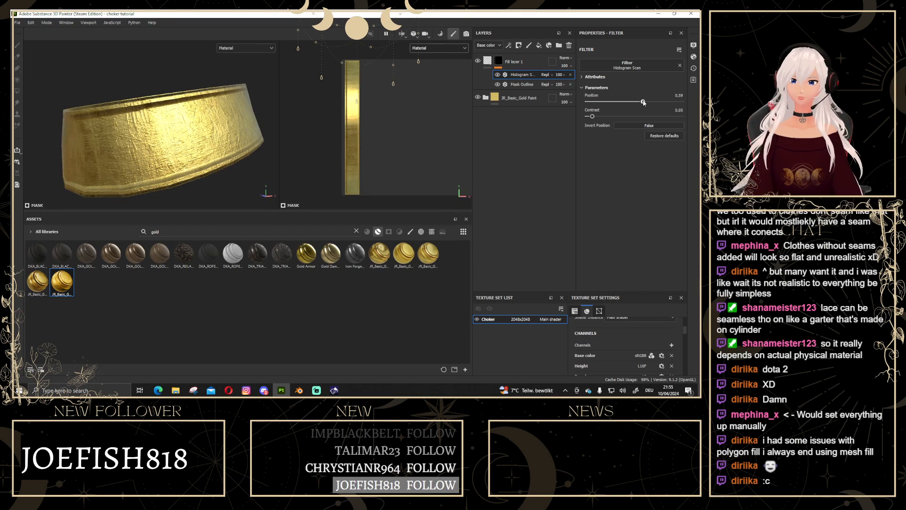
alt+drag(247, 122, 155, 156)
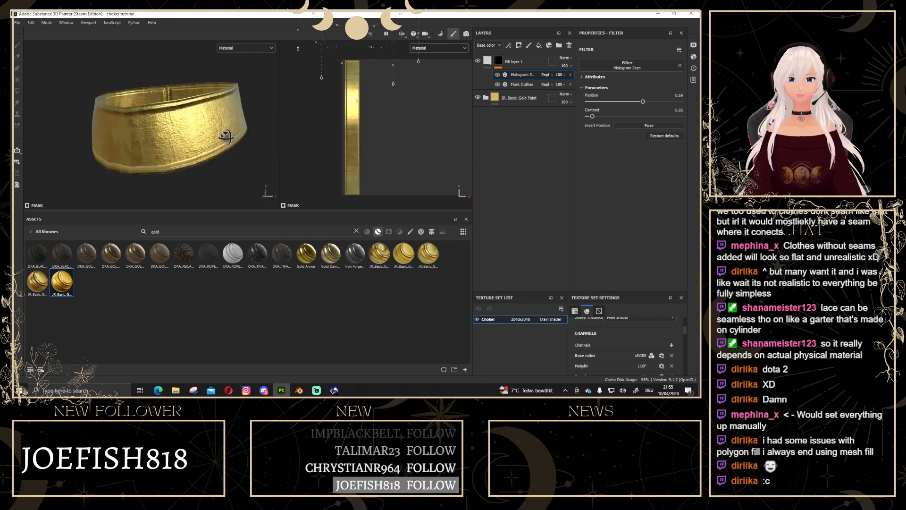
Add another filter on top of the Histogram Scan in Fill layer 1's mask and assign Bevel to it.
click(509, 45)
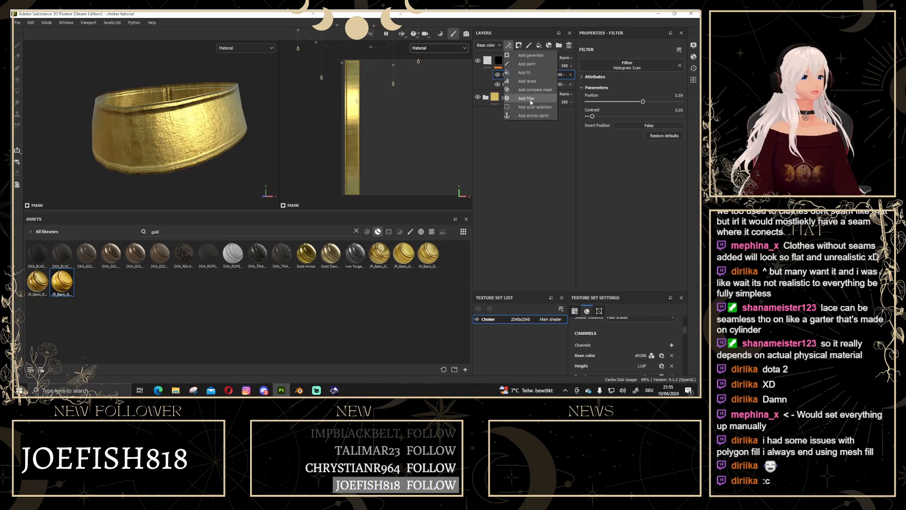
click(526, 98)
click(627, 66)
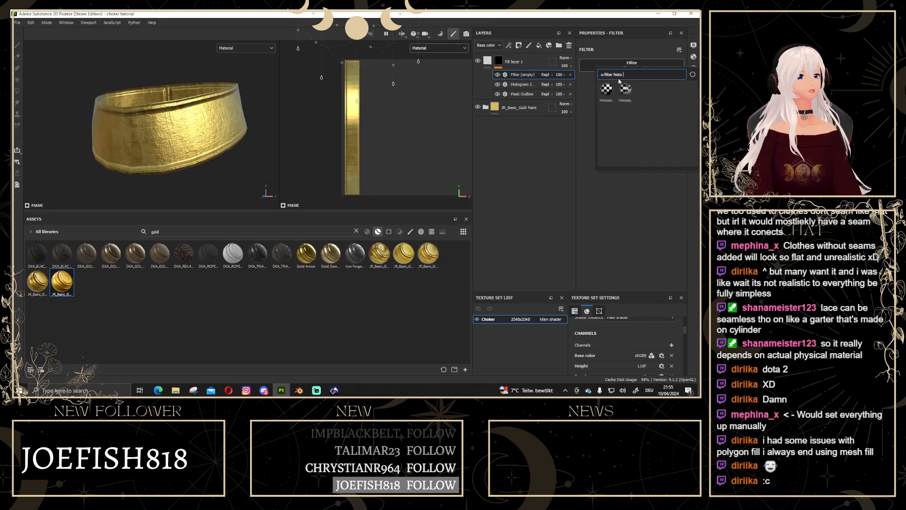
drag(624, 74, 614, 74)
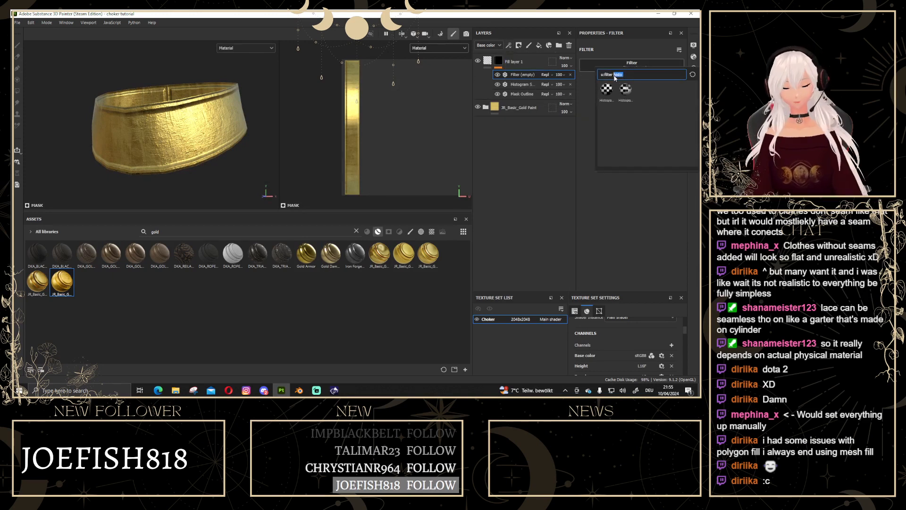
text(beve)
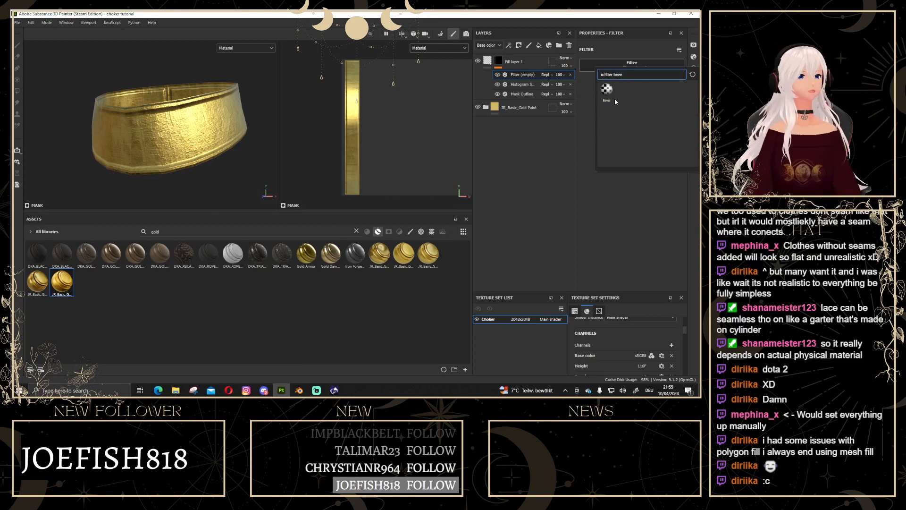
click(607, 90)
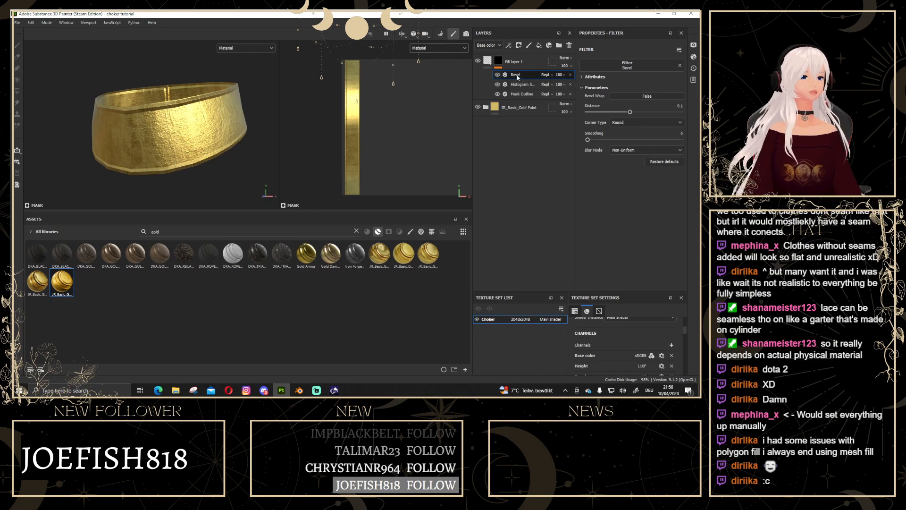
Set the Bevel filter's distance to about 0.0345 and its smoothing to about 0.48.
scroll(313, 135, up, 2)
drag(630, 112, 637, 111)
scroll(212, 147, up, 3)
alt+drag(212, 146, 131, 98)
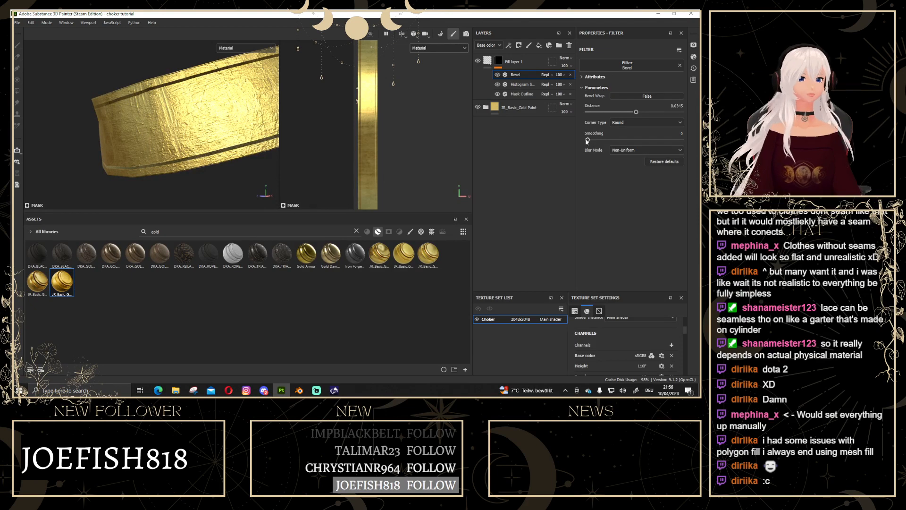
drag(587, 140, 597, 142)
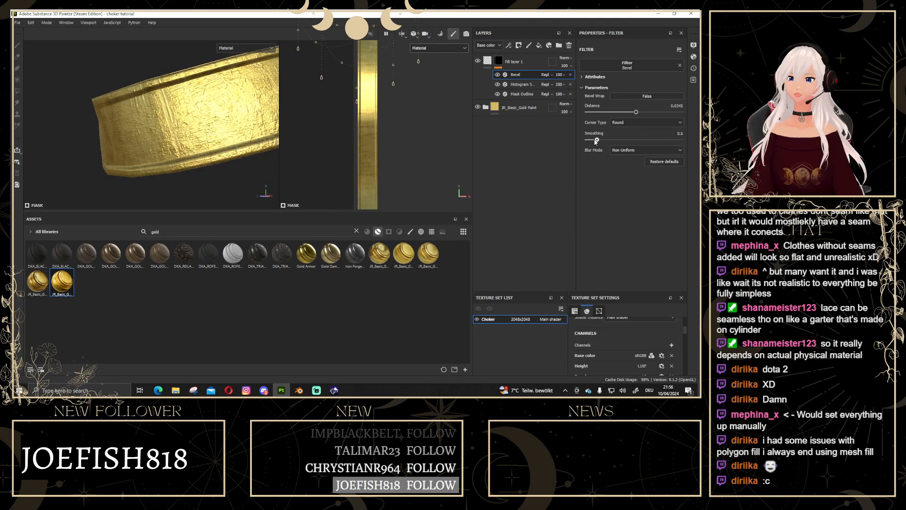
Examine the bevelled border all around the choker, including the seam where its two ends meet.
scroll(131, 119, down, 4)
alt+drag(136, 131, 225, 144)
scroll(226, 145, down, 1)
scroll(227, 105, down, 2)
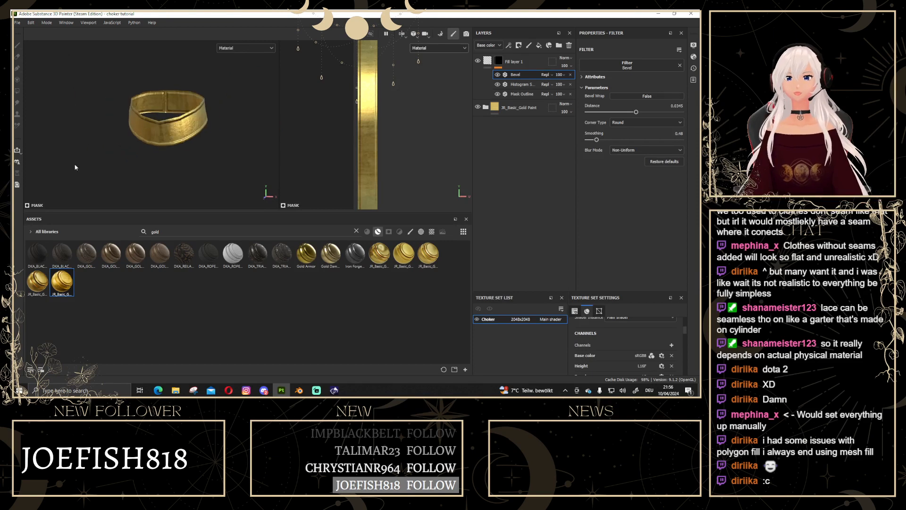
alt+drag(76, 167, 130, 165)
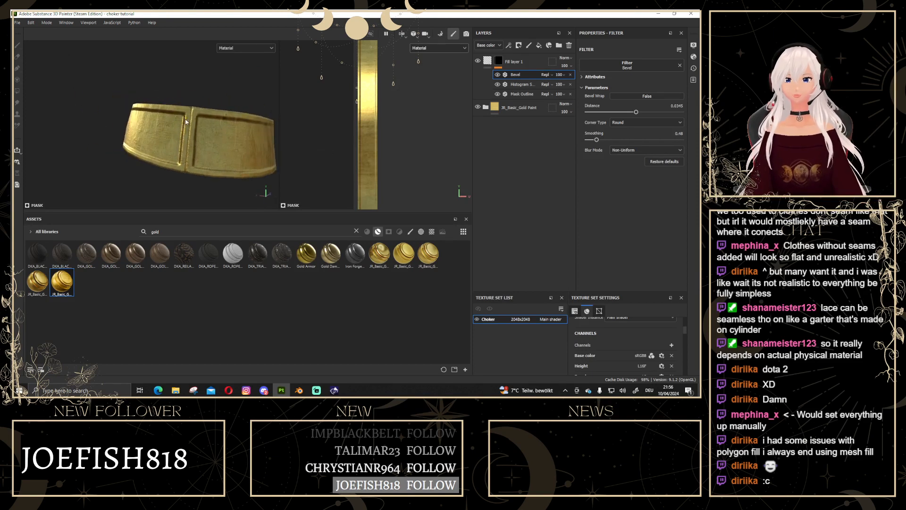
alt+drag(205, 138, 210, 144)
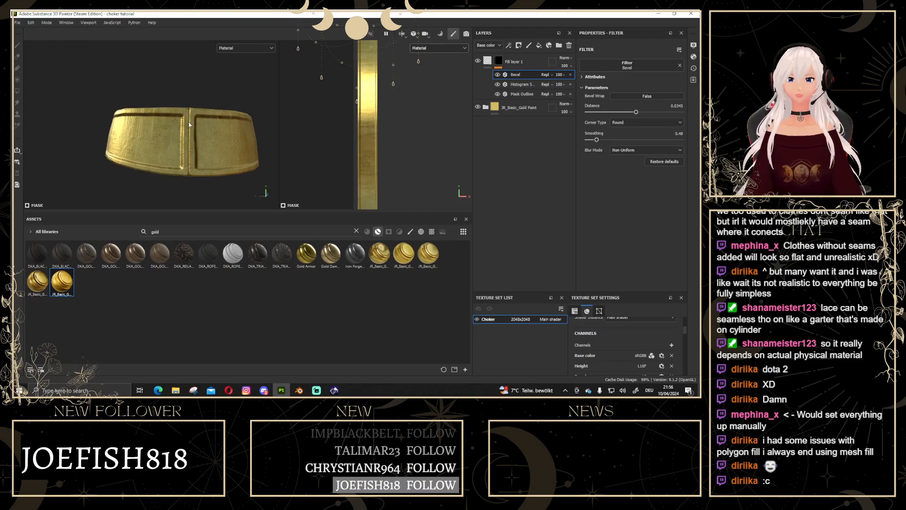
alt+drag(189, 125, 229, 168)
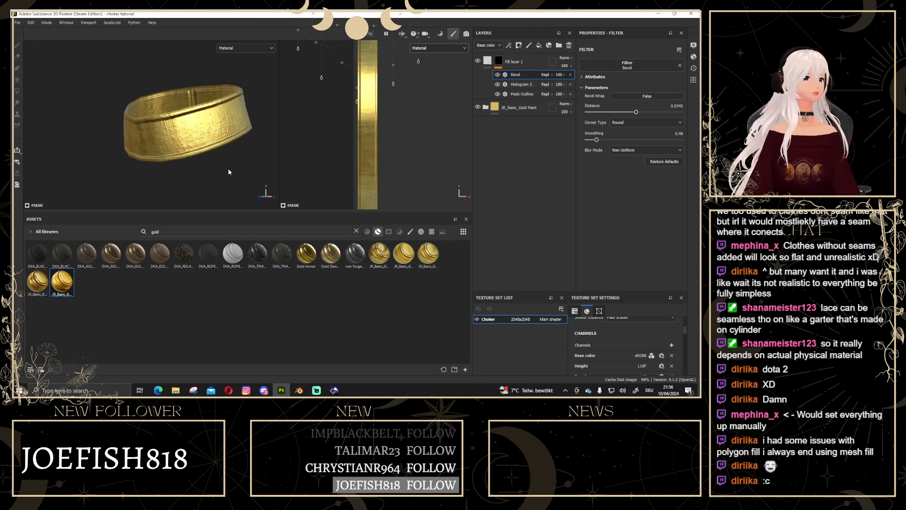
Add a new fill layer above Fill layer 1 and disable all of its material channels.
click(506, 61)
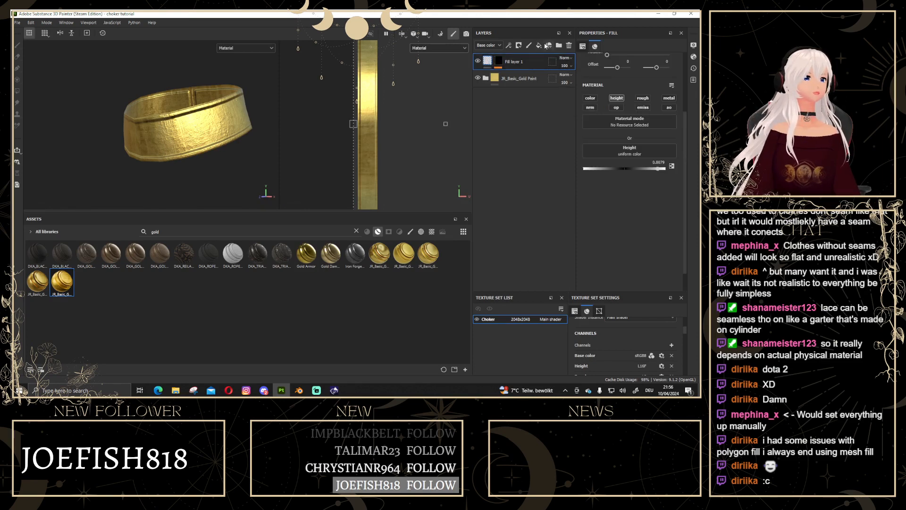
click(547, 45)
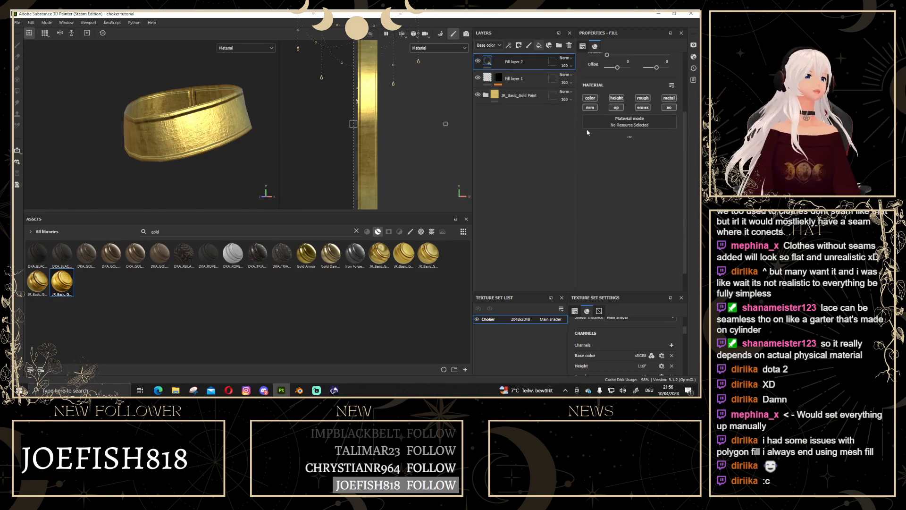
click(589, 99)
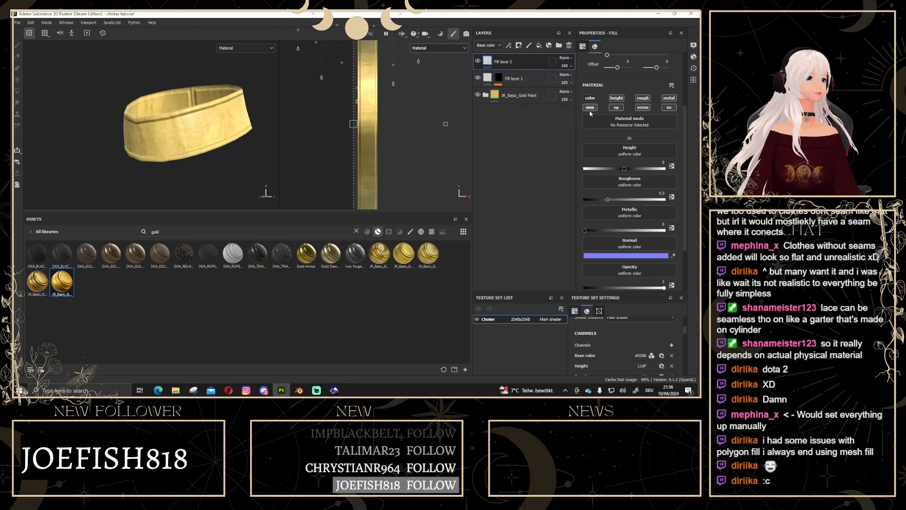
click(616, 98)
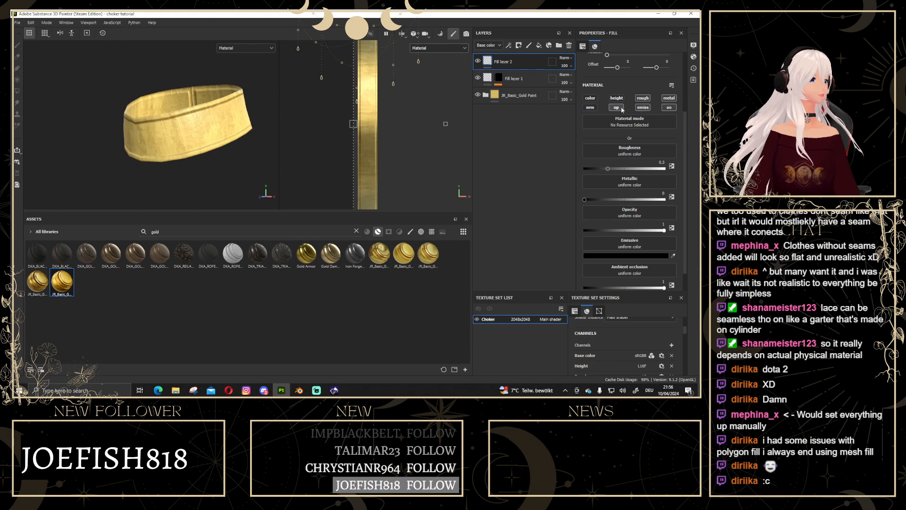
click(621, 109)
click(642, 107)
click(643, 99)
click(669, 98)
click(670, 109)
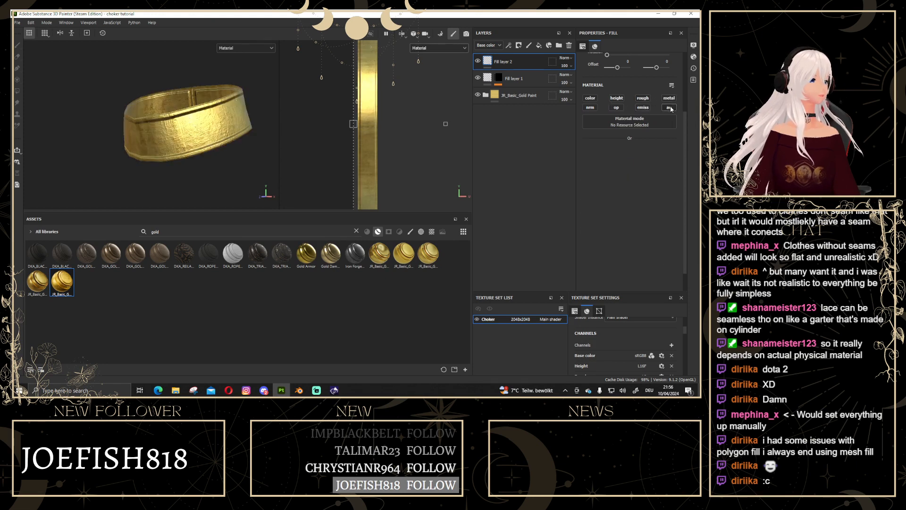
scroll(205, 165, up, 3)
scroll(205, 165, down, 3)
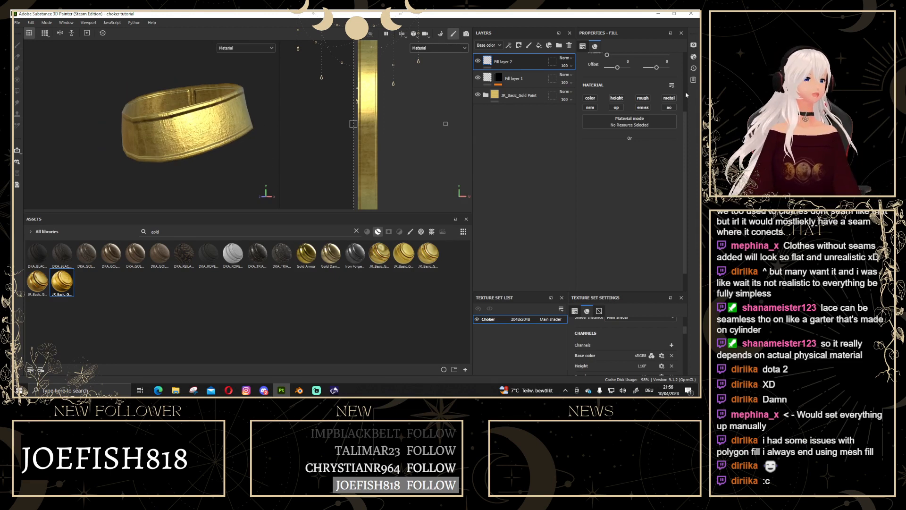
Give Fill layer 2 a black mask and load ornament alpha 2-29 from the unfiltered alpha library into the Paint brush.
right_click(487, 60)
click(542, 67)
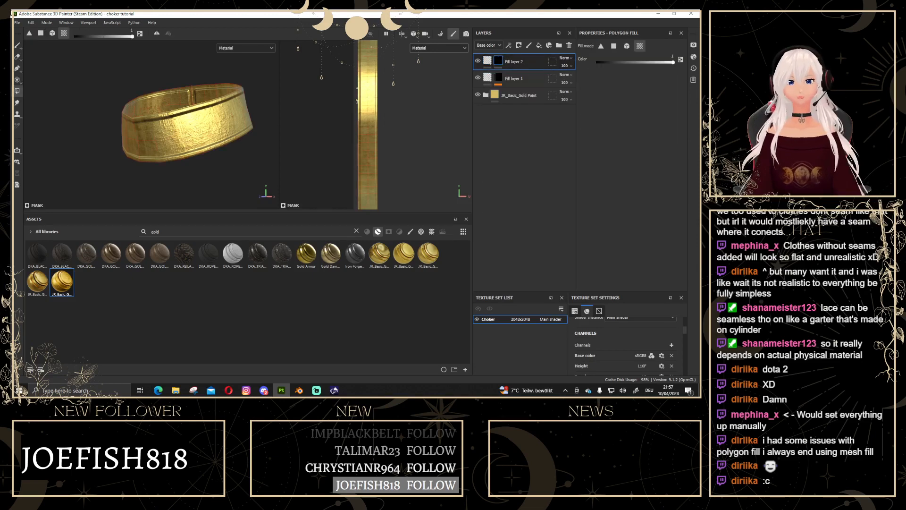
click(18, 45)
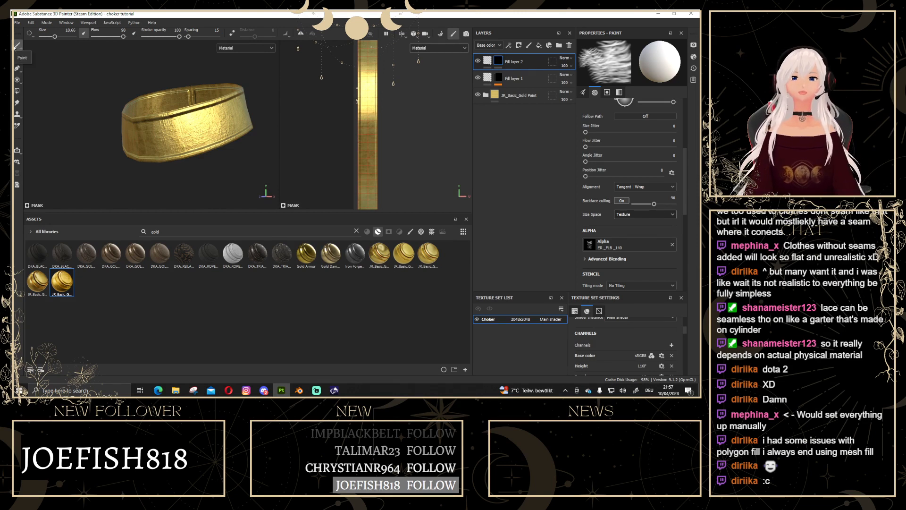
click(420, 231)
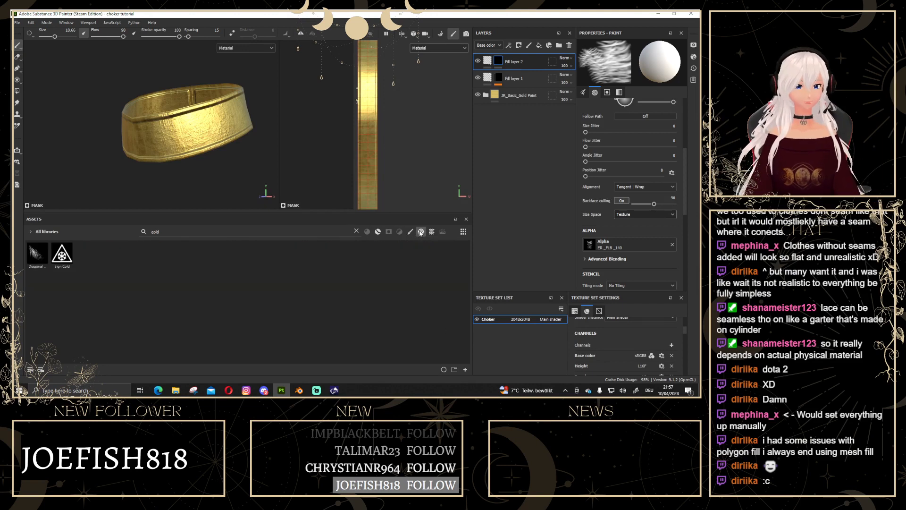
click(356, 232)
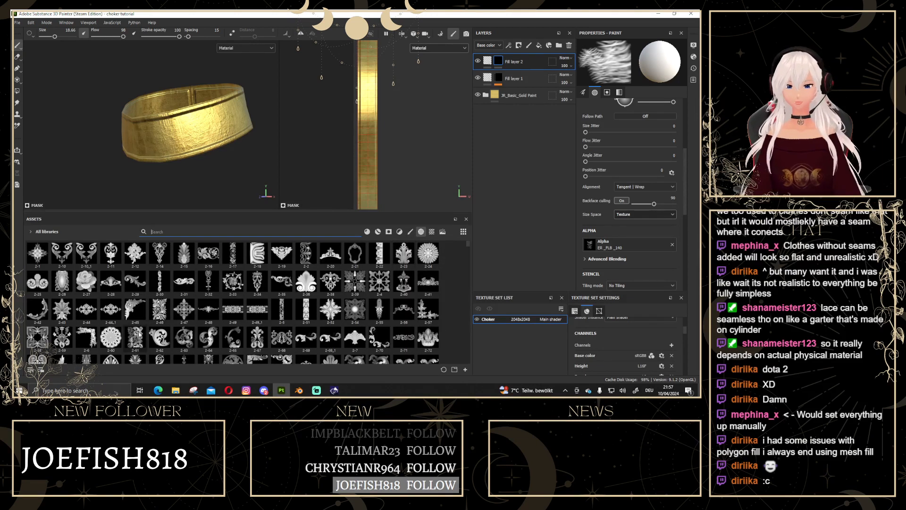
click(136, 282)
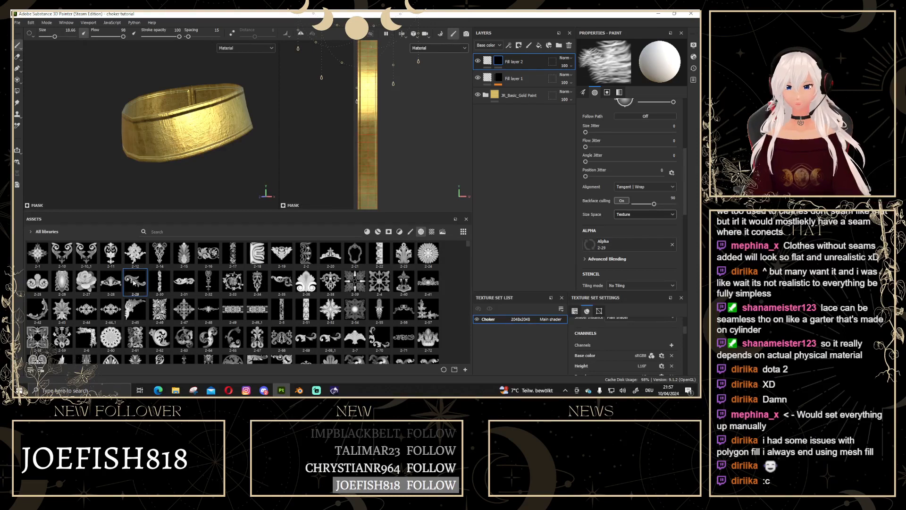
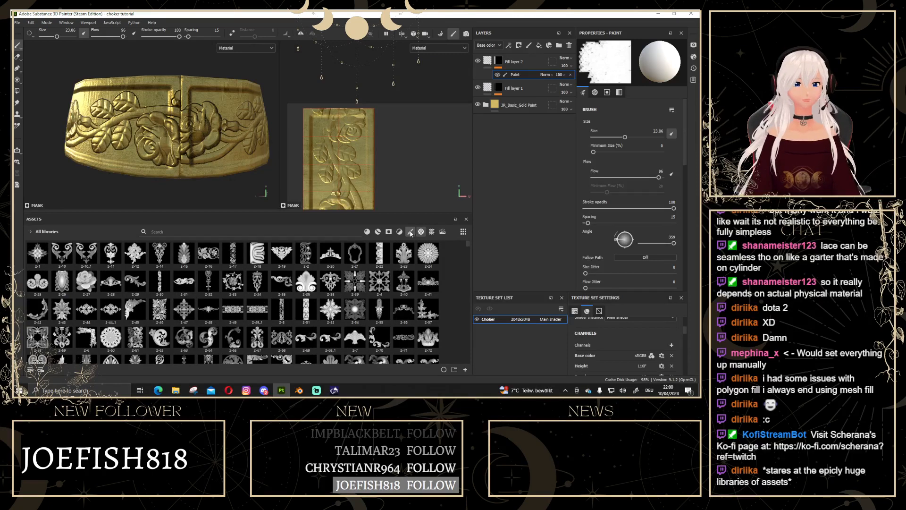
Switch the mask painting brush to the Basic Hard preset and bring up its alpha hardness settings.
click(411, 231)
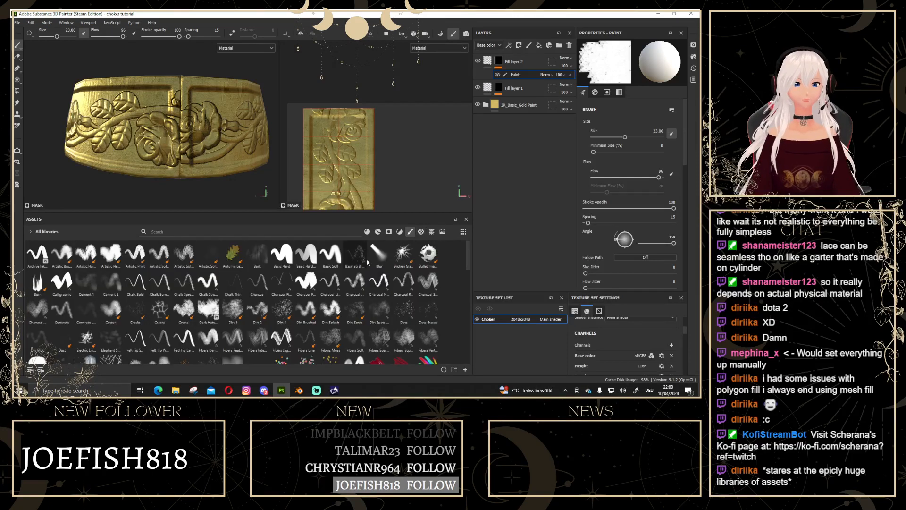
click(285, 257)
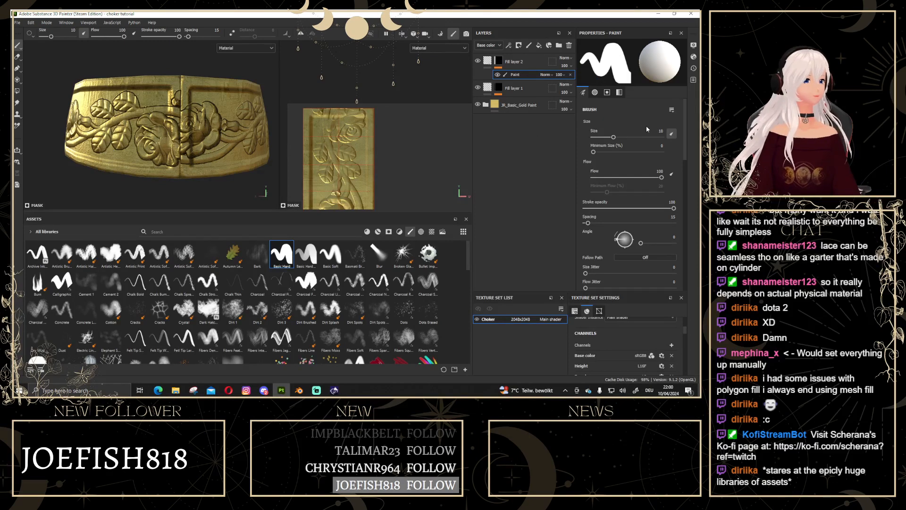
scroll(647, 126, down, 3)
scroll(646, 181, down, 2)
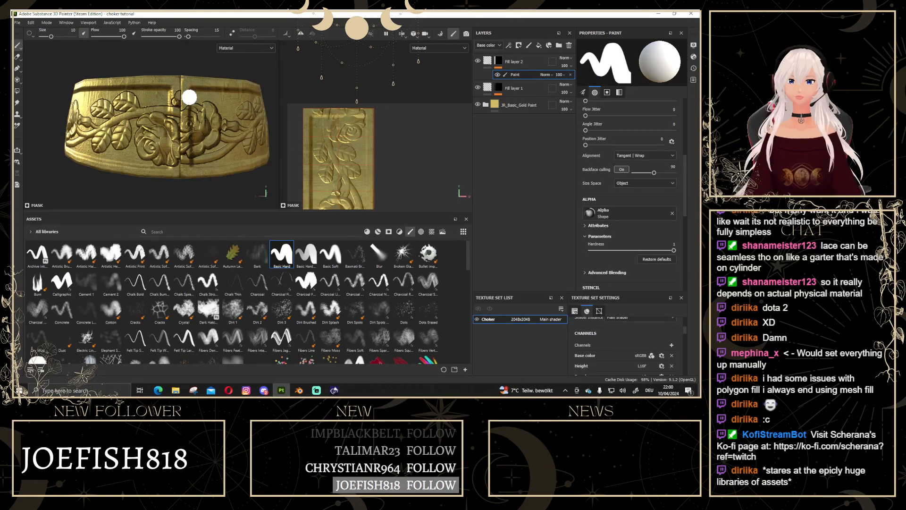
Remove the alpha from the mask brush, reduce its size to 6.67 and set its grayscale value to 0.
click(672, 215)
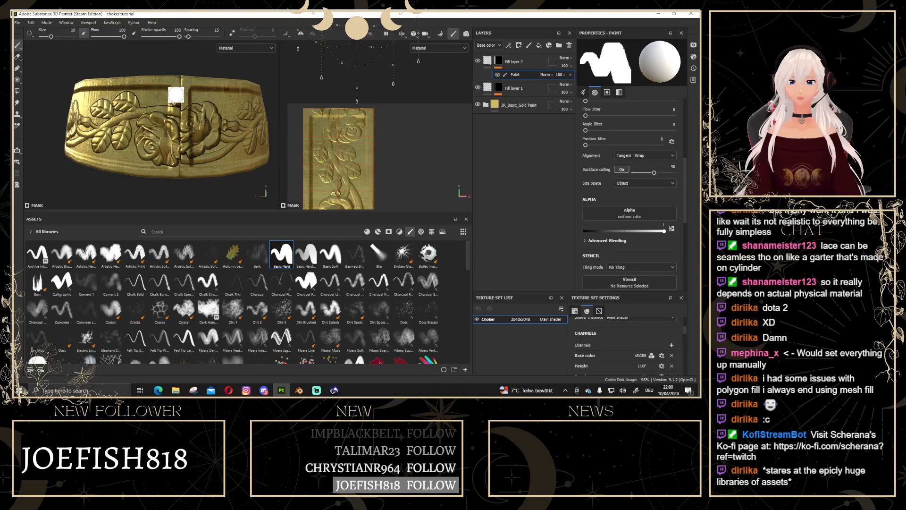
key(bracketleft)
key(bracketleft)
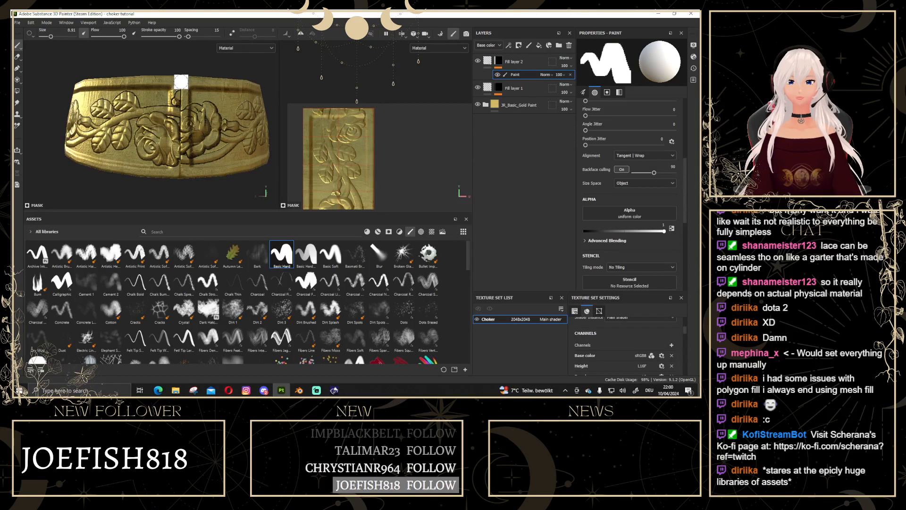
scroll(660, 179, down, 5)
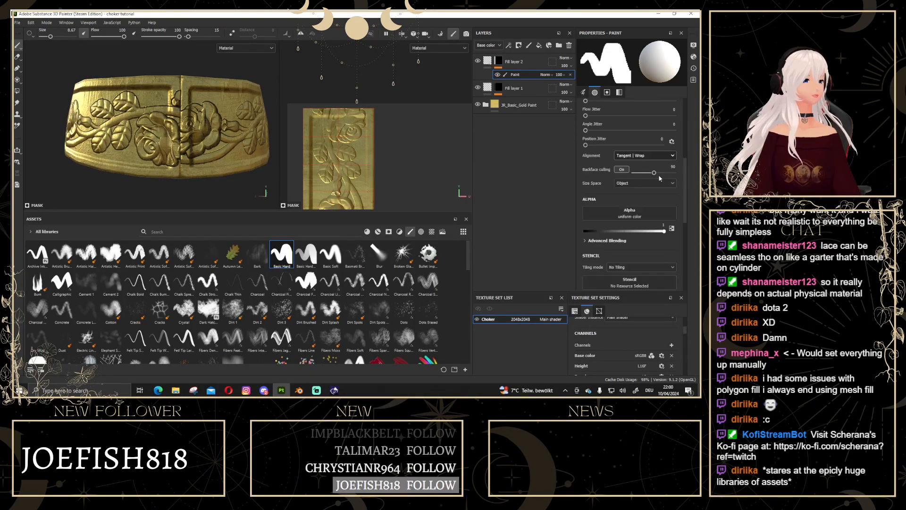
scroll(659, 174, down, 2)
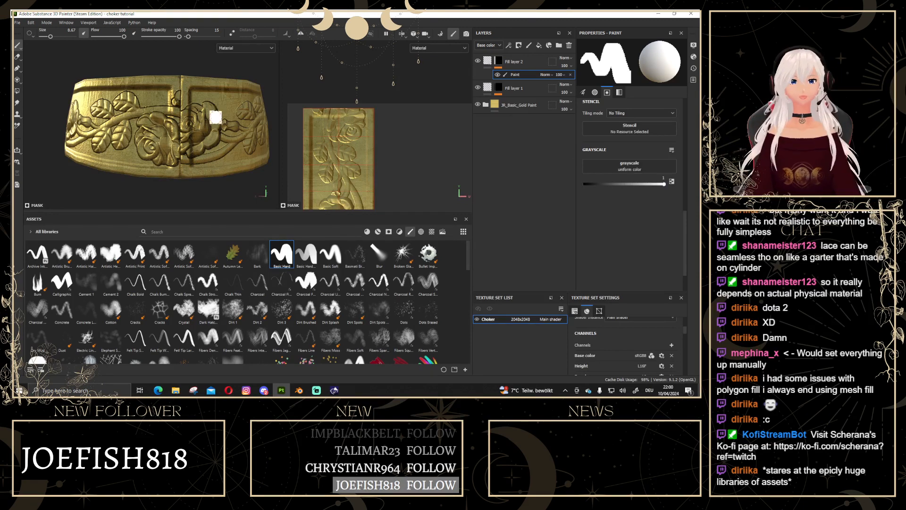
click(672, 182)
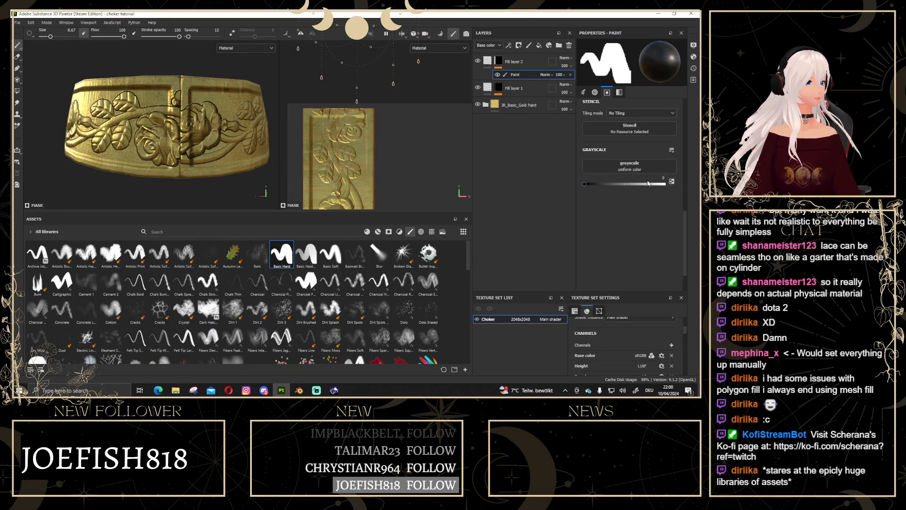
Paint a straight vertical stroke down the choker's seam to mask the ornament out where the two ends meet.
click(182, 82)
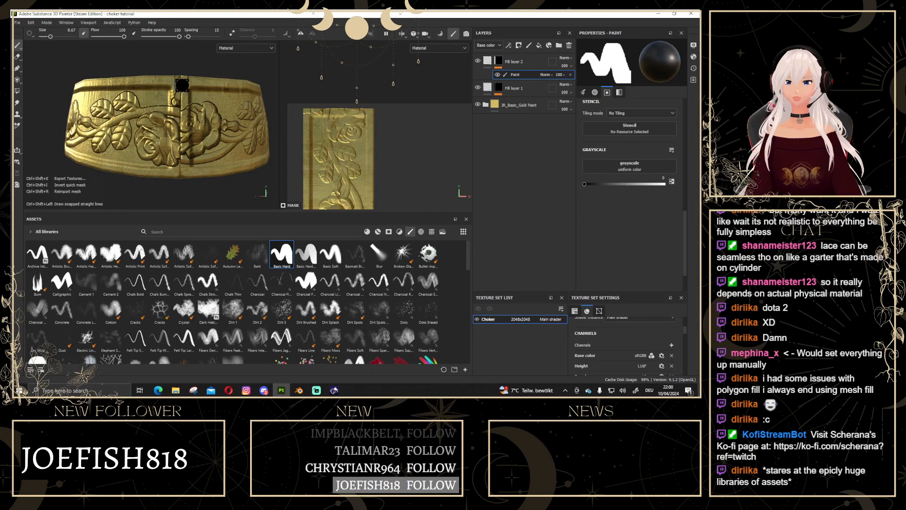
ctrl+shift+click(180, 171)
scroll(189, 188, up, 2)
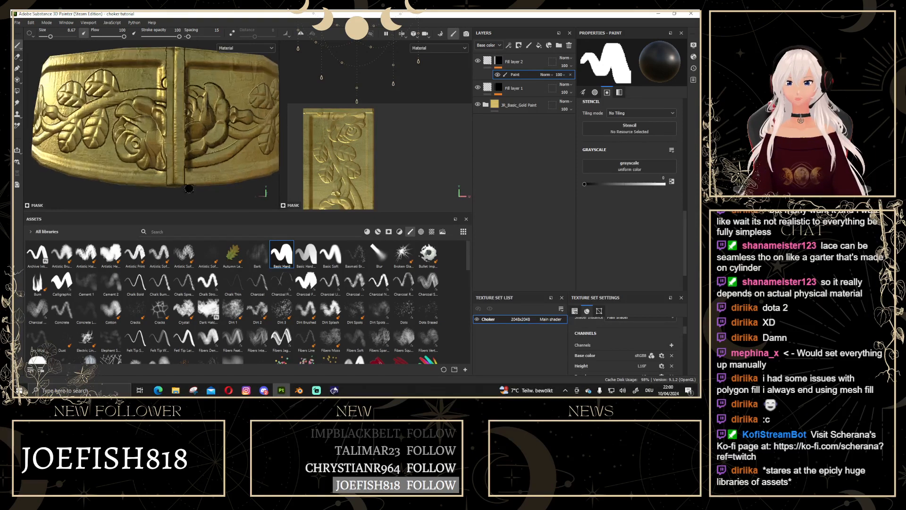
scroll(195, 173, down, 5)
alt+drag(144, 152, 155, 122)
alt+middle_drag(156, 123, 221, 107)
alt+drag(189, 134, 174, 147)
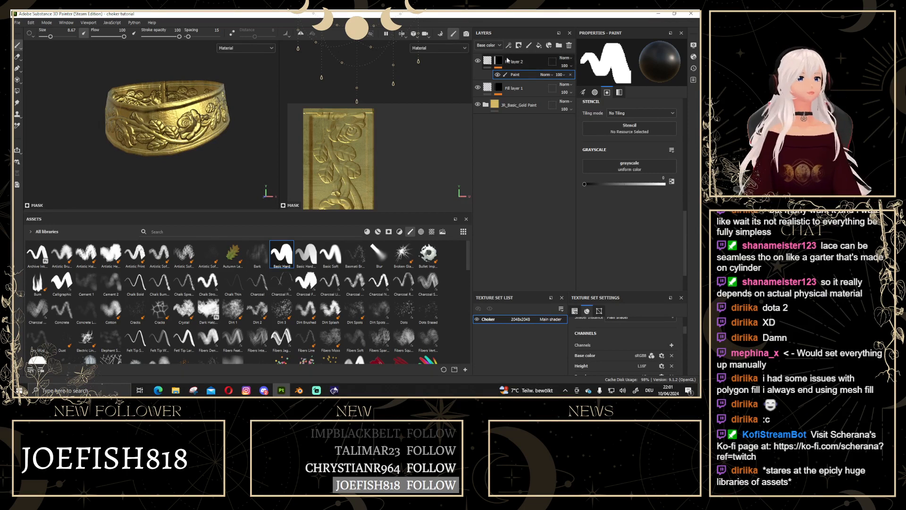
Select Fill layer 2's content and examine the embossed rose ornament around the choker.
click(488, 61)
scroll(211, 103, up, 3)
alt+drag(211, 104, 154, 123)
alt+middle_drag(153, 124, 176, 138)
alt+drag(198, 136, 172, 143)
scroll(103, 143, down, 2)
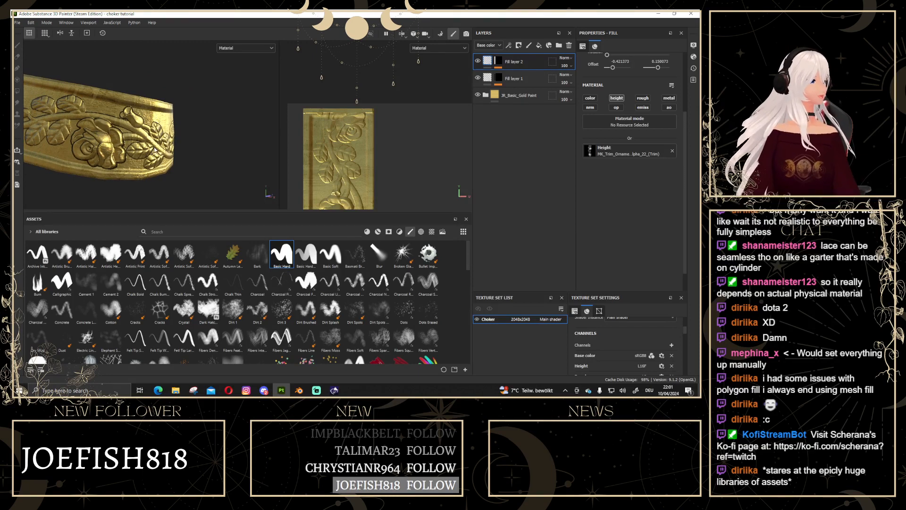
scroll(123, 134, down, 4)
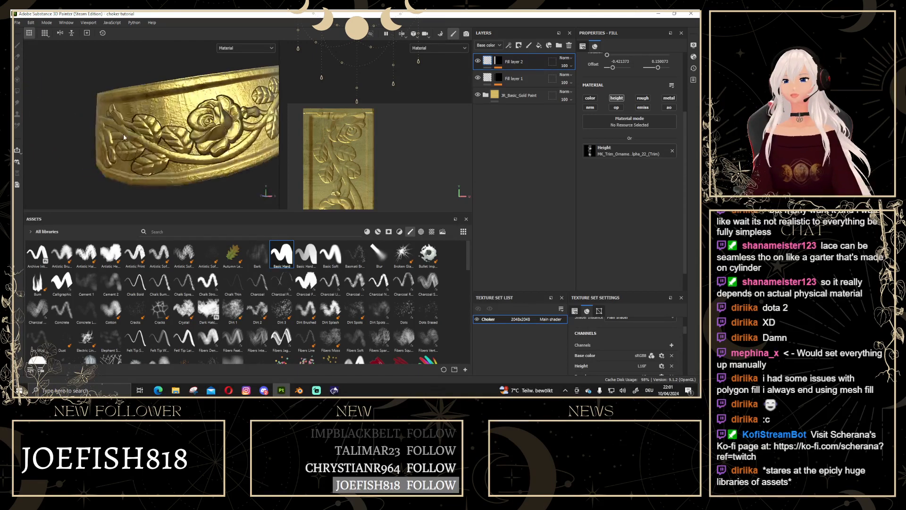
alt+drag(127, 143, 179, 157)
scroll(130, 139, up, 4)
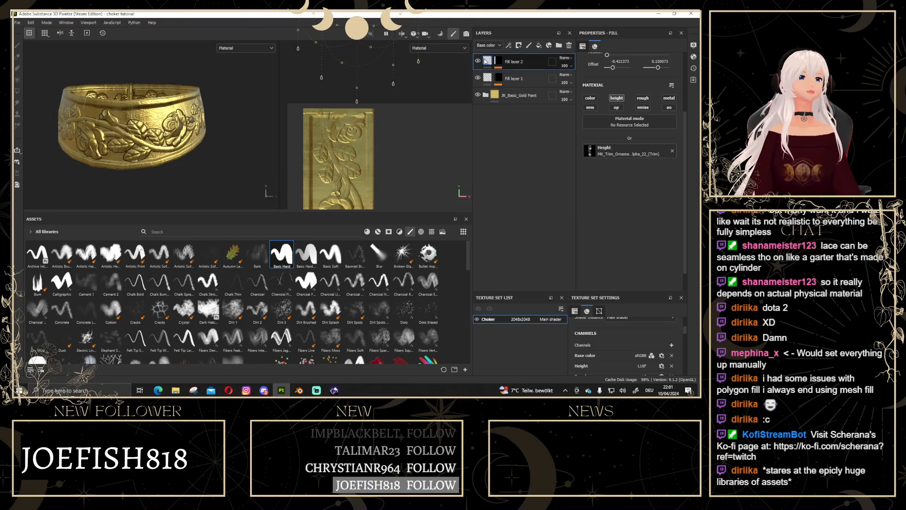
mouse_move(486, 61)
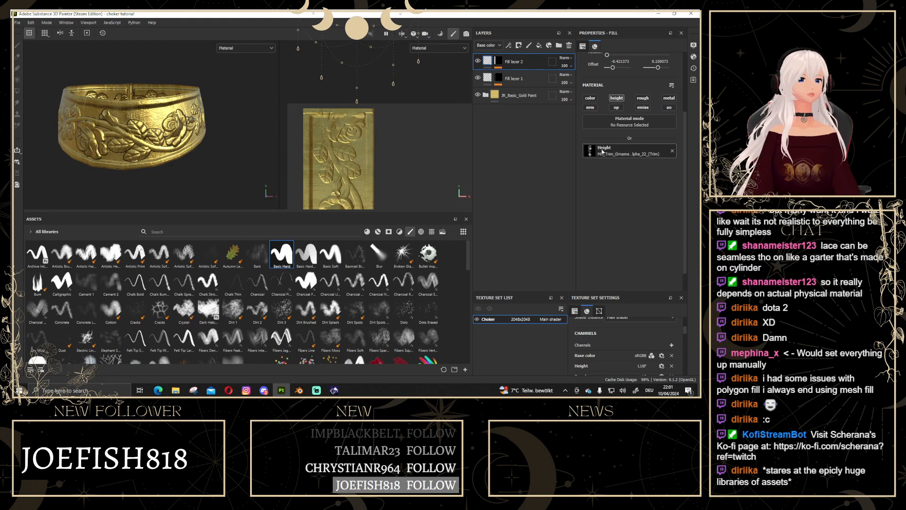
Add a Levels effect to Fill layer 2's content and set its affected channel to Height.
click(498, 61)
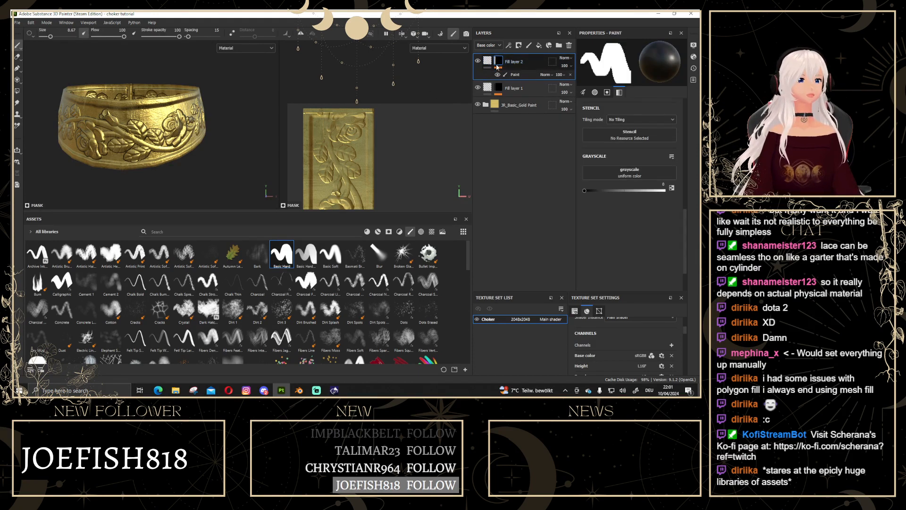
click(489, 62)
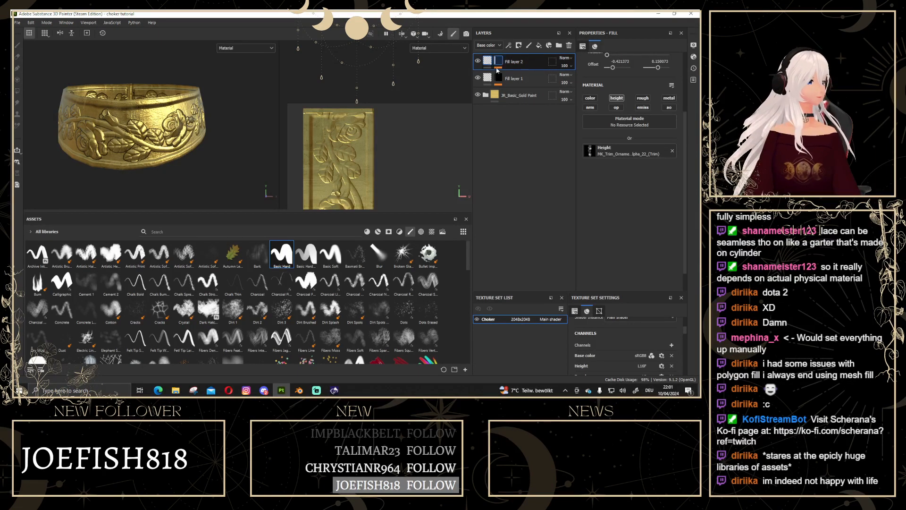
click(512, 46)
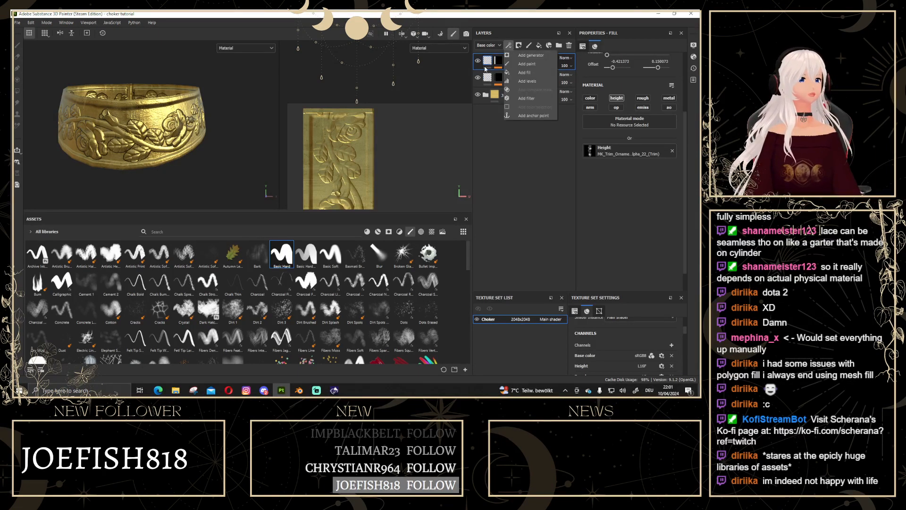
click(532, 82)
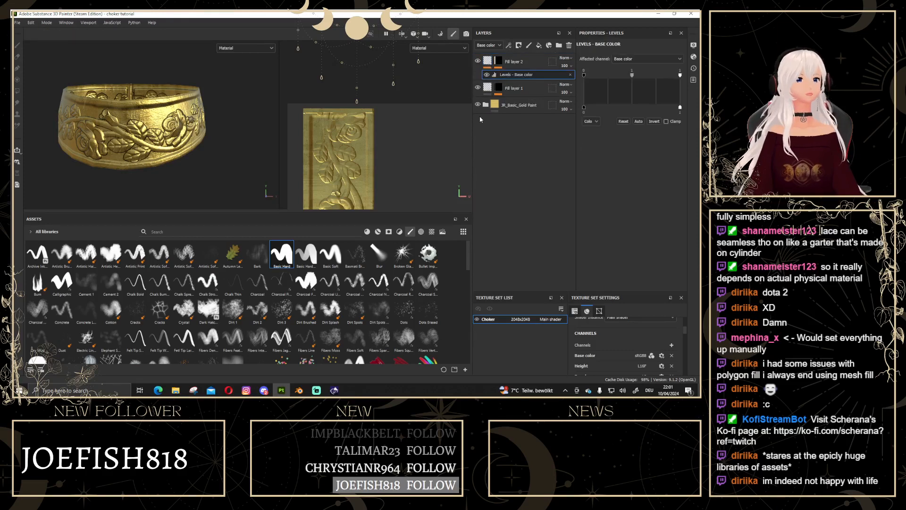
scroll(211, 128, up, 1)
alt+drag(156, 133, 158, 158)
click(643, 59)
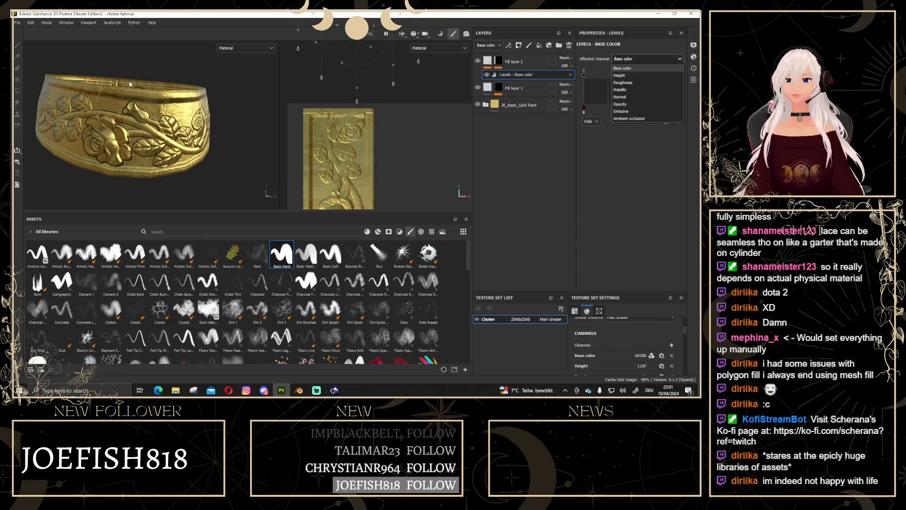
click(623, 75)
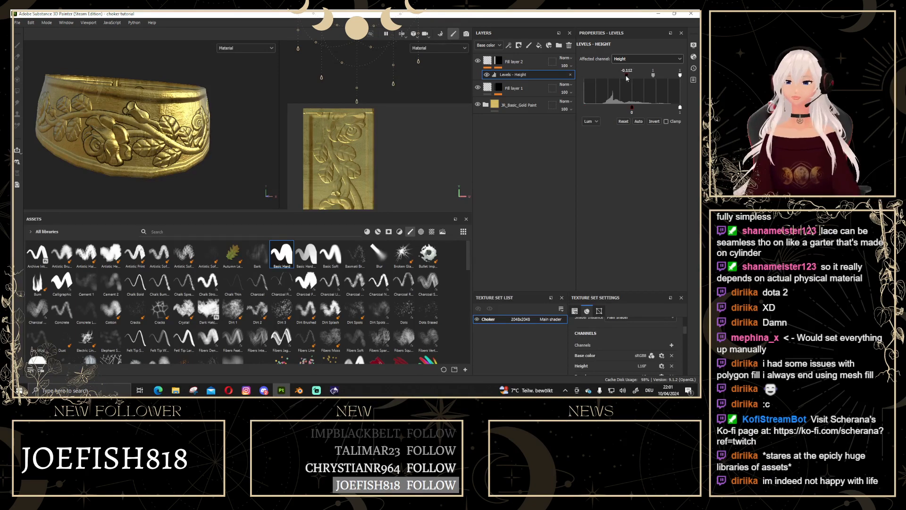
Set the height levels' input range to 0.272–0.918 and the output range to -0.007–0.776.
drag(633, 76, 631, 109)
scroll(219, 131, down, 3)
alt+drag(219, 132, 156, 122)
drag(680, 75, 676, 75)
scroll(217, 131, up, 3)
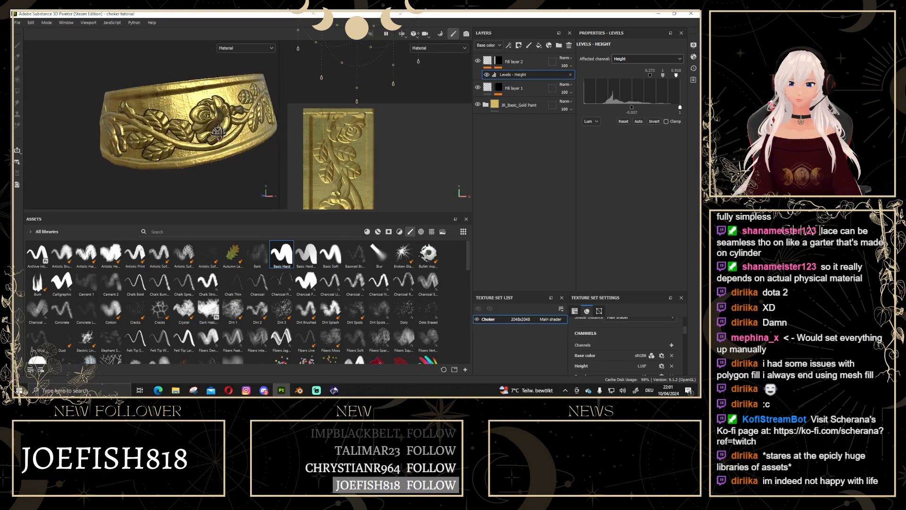
alt+drag(217, 131, 255, 138)
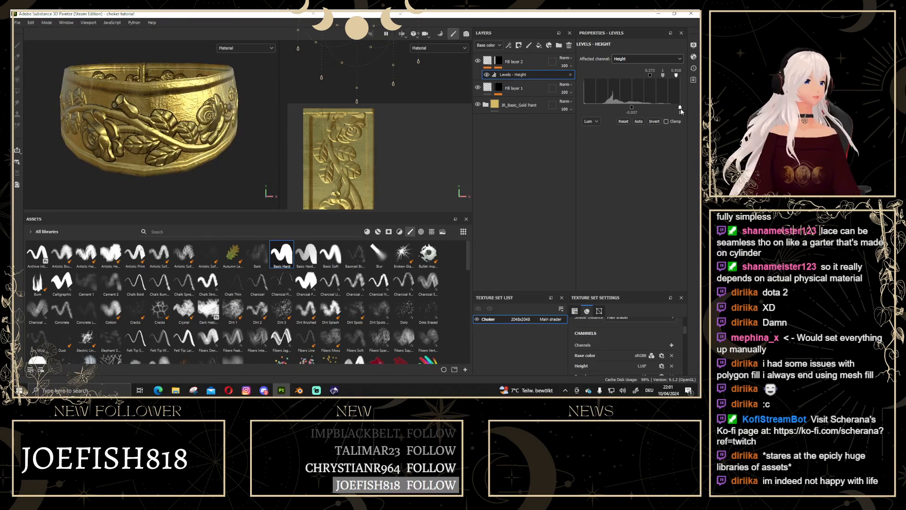
mouse_move(681, 112)
mouse_down()
mouse_move(661, 112)
mouse_move(670, 111)
mouse_up()
scroll(203, 127, down, 5)
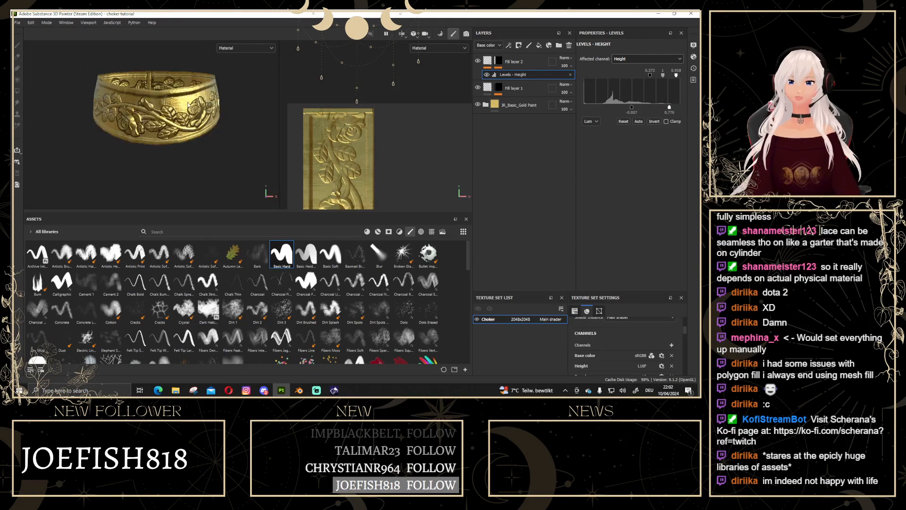
scroll(203, 133, up, 4)
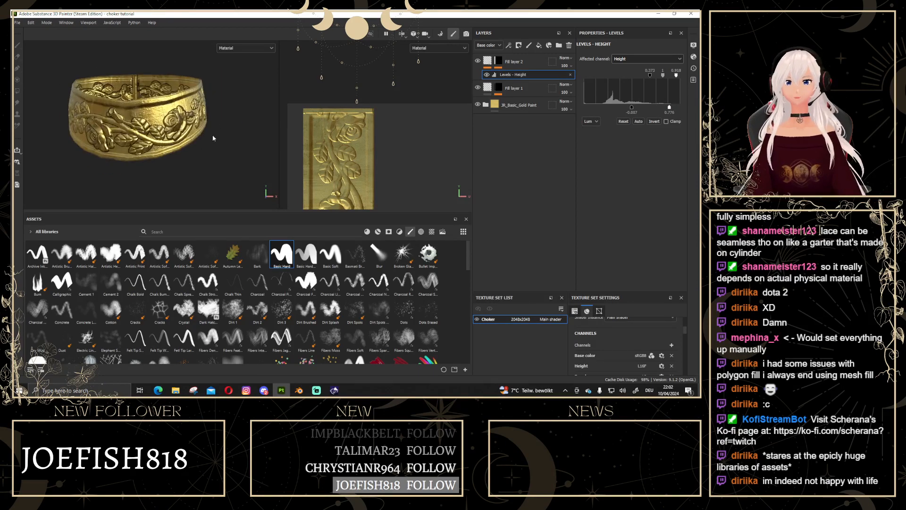
alt+drag(212, 137, 173, 143)
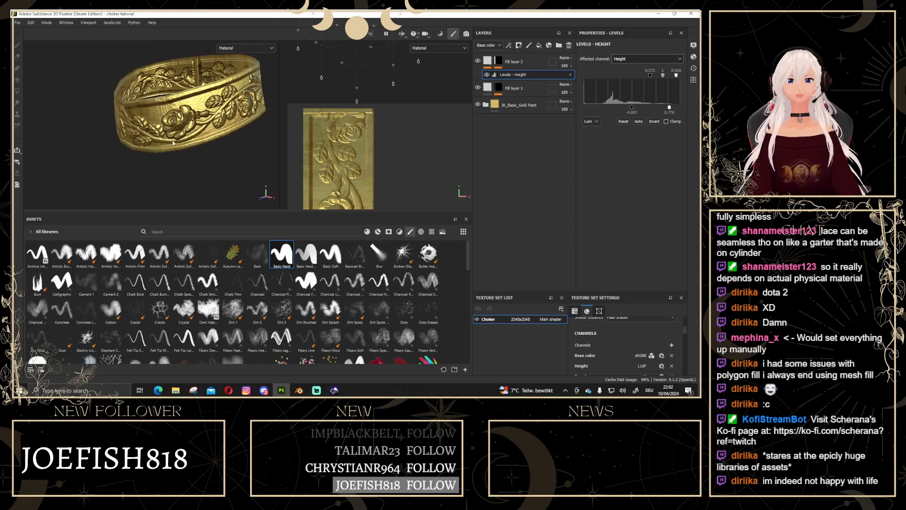
Compare the ornament with the Levels effect switched off and on, viewing the choker near and far.
click(487, 75)
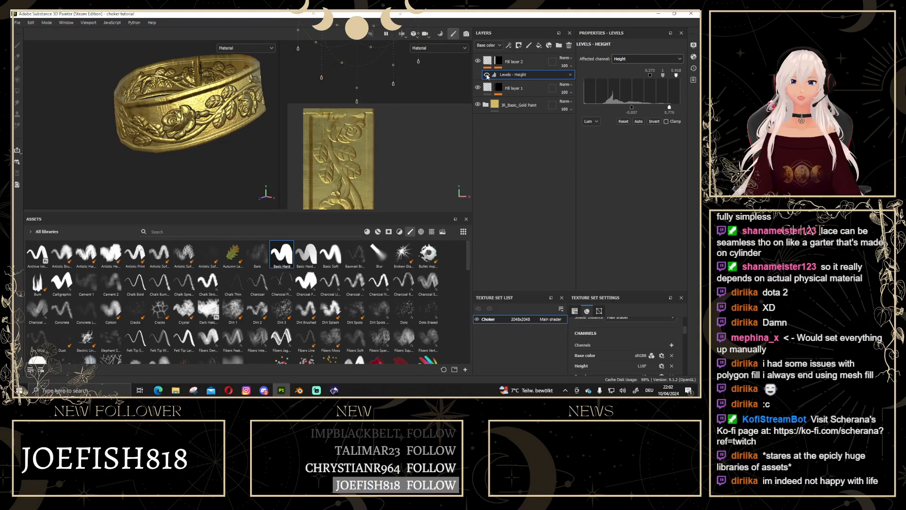
click(487, 75)
click(487, 76)
click(487, 76)
scroll(179, 114, down, 3)
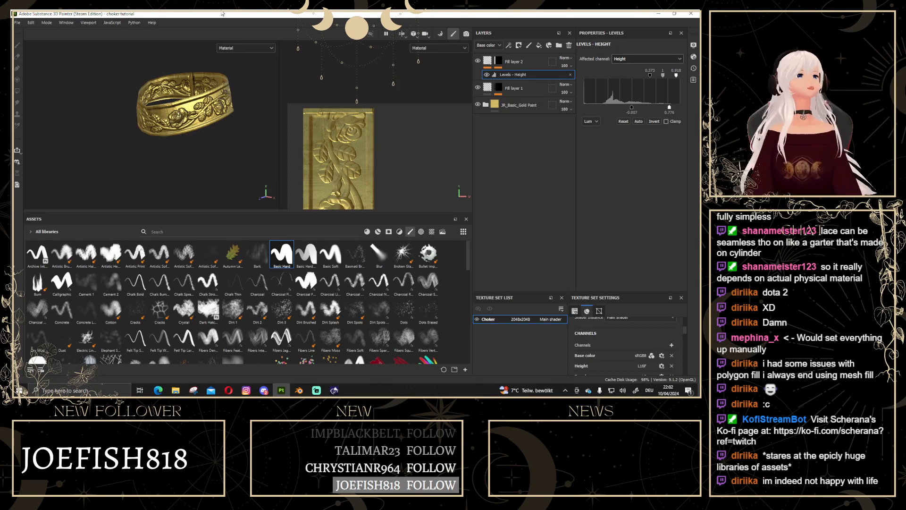
scroll(185, 93, up, 4)
mouse_move(186, 99)
alt+mouse_down()
mouse_move(196, 131)
mouse_move(257, 121)
mouse_move(137, 128)
mouse_move(241, 128)
mouse_move(195, 99)
alt+mouse_up()
scroll(237, 128, down, 3)
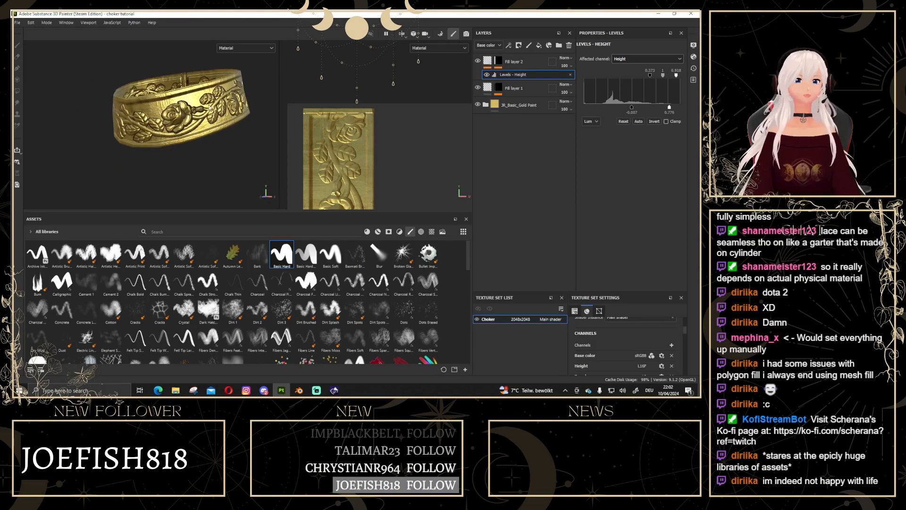
scroll(208, 106, up, 3)
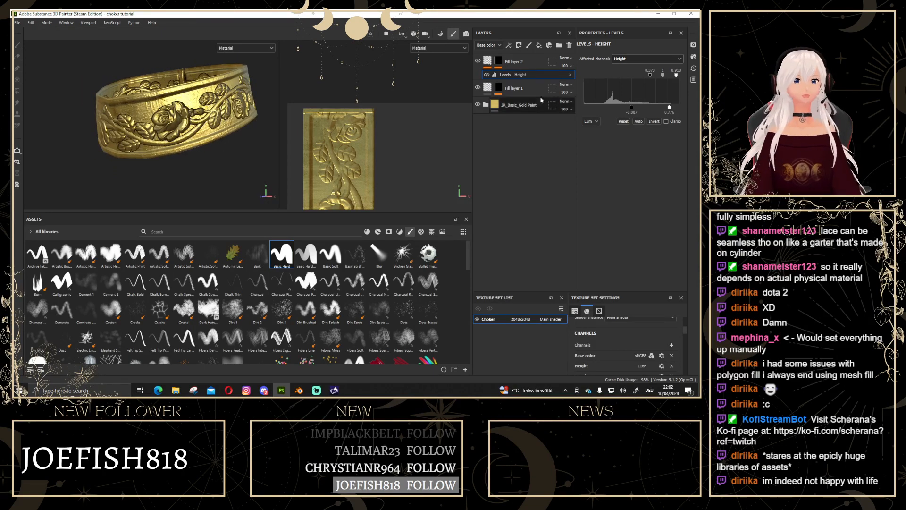
Hide Fill layer 2 and inspect the plain choker with only its bevelled border from several sides.
click(478, 63)
scroll(147, 130, down, 5)
mouse_move(147, 130)
alt+mouse_down()
mouse_move(118, 136)
mouse_move(351, 150)
mouse_move(163, 126)
alt+mouse_up()
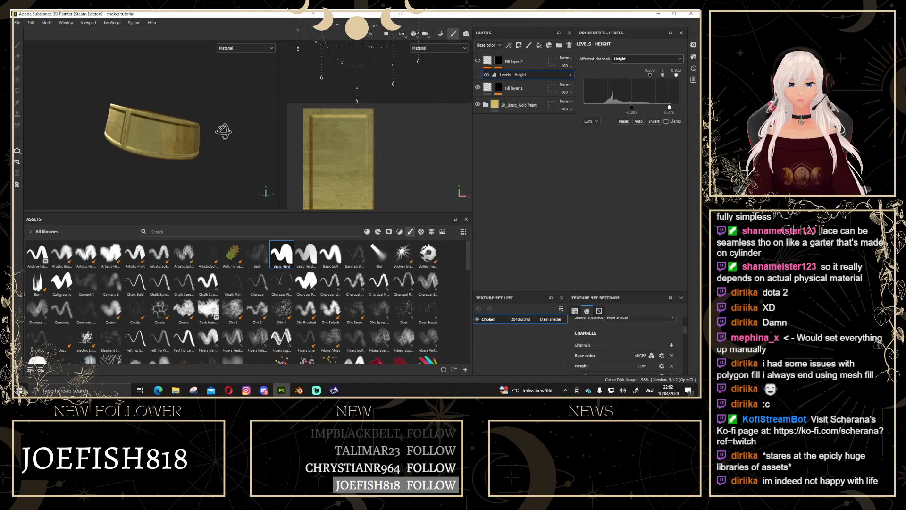
alt+drag(224, 131, 207, 122)
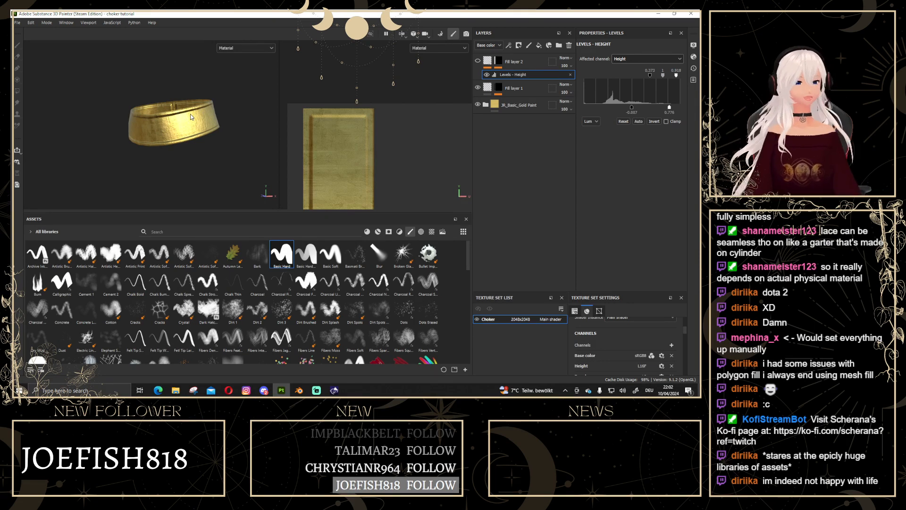
scroll(190, 114, up, 3)
alt+drag(191, 115, 204, 168)
scroll(204, 170, down, 5)
scroll(204, 171, up, 4)
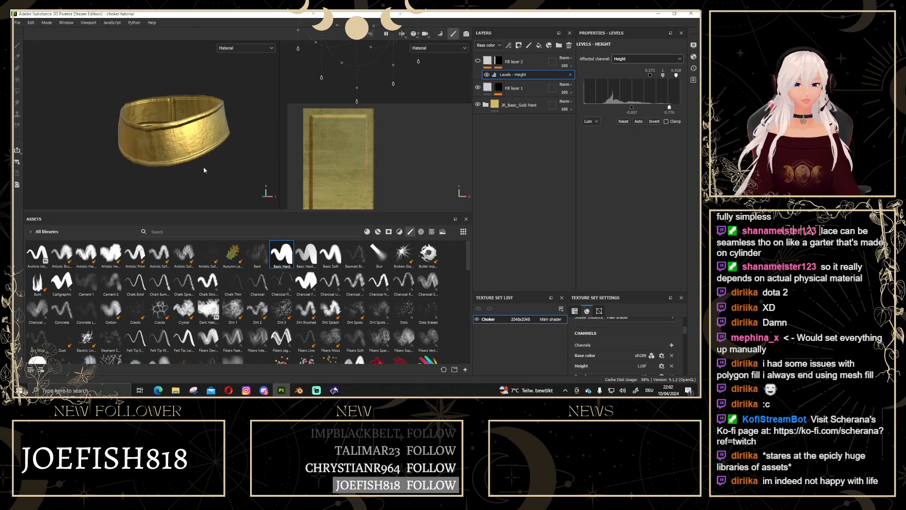
scroll(204, 170, down, 2)
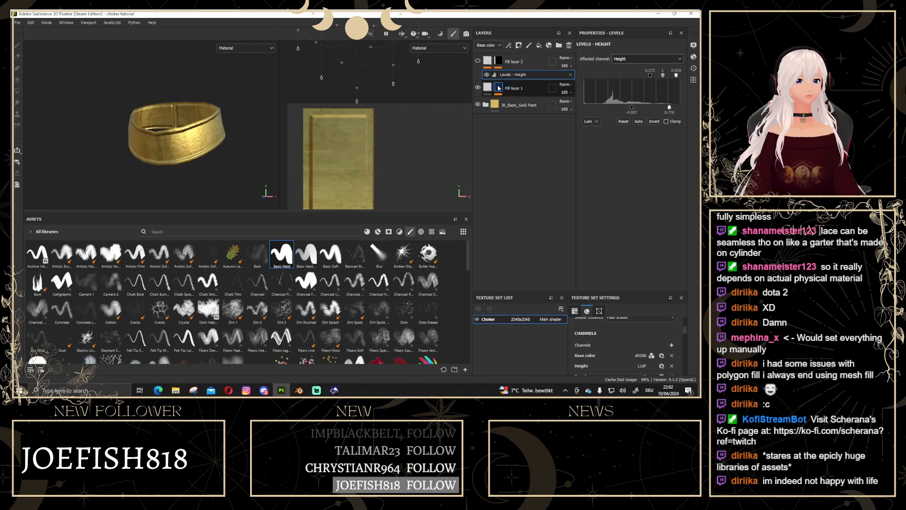
Enable the opacity channel in Fill layer 1's material and add a new fill layer above it.
click(499, 87)
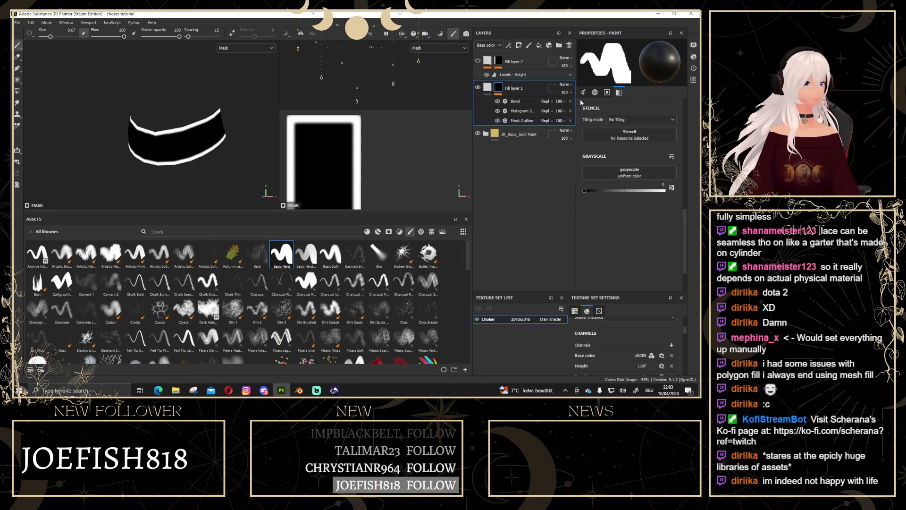
click(488, 88)
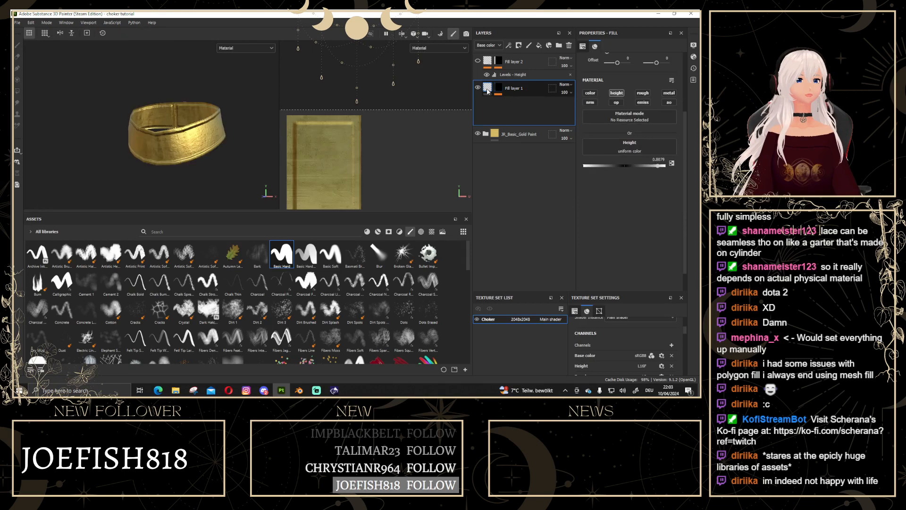
click(616, 108)
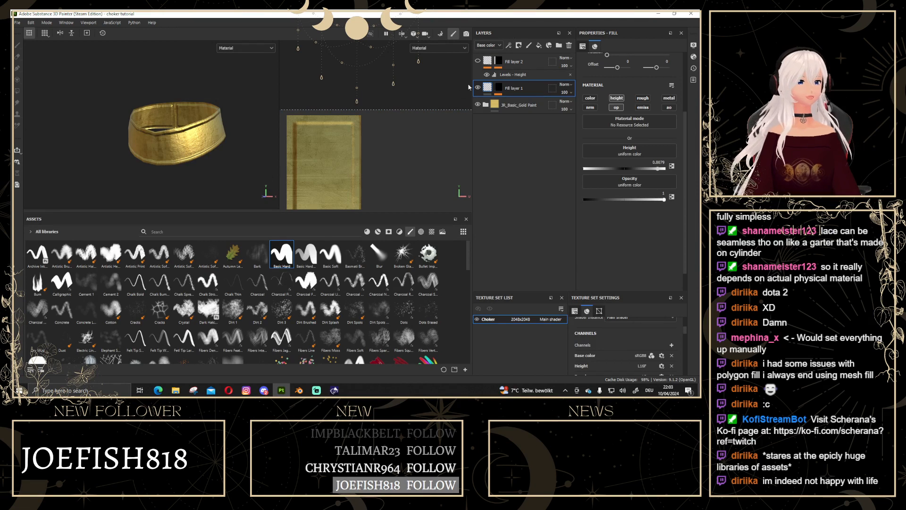
click(539, 46)
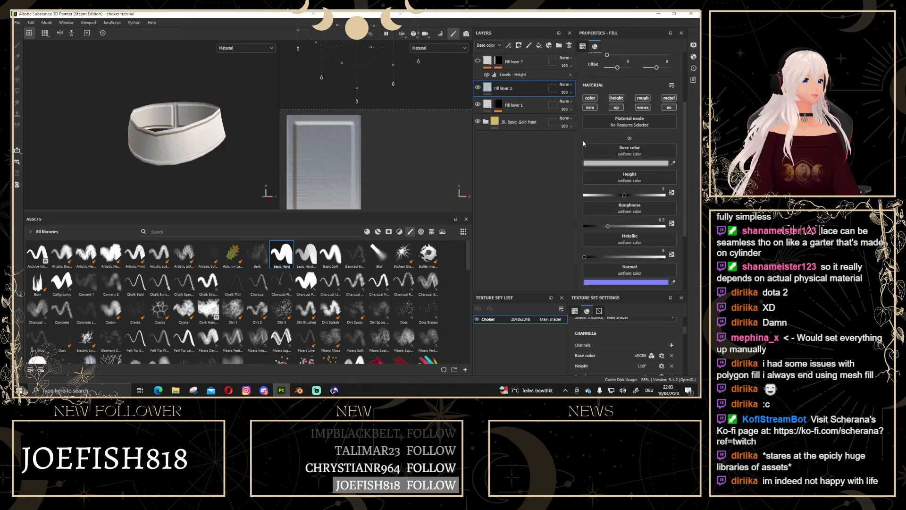
Disable every Fill layer 3 channel except opacity, and set the opacity to 0.
click(589, 107)
click(590, 98)
click(617, 98)
click(642, 107)
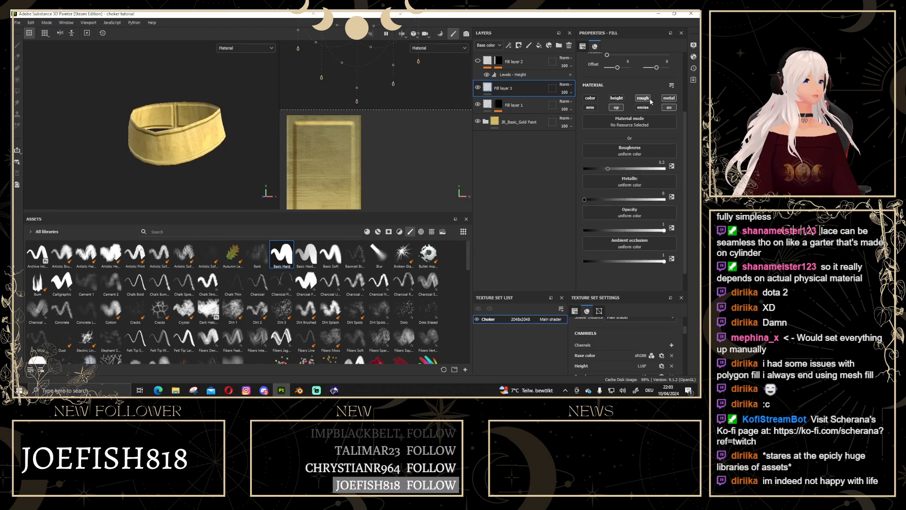
click(643, 98)
click(669, 98)
click(669, 107)
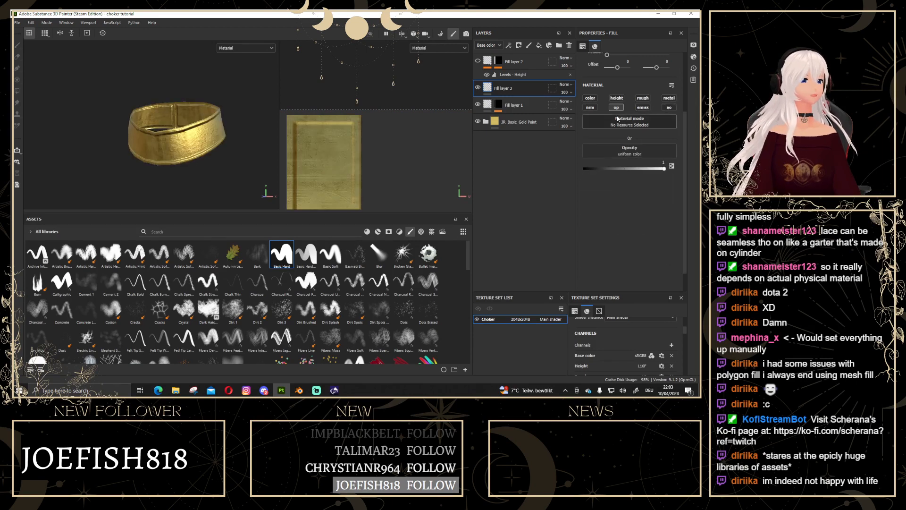
click(671, 167)
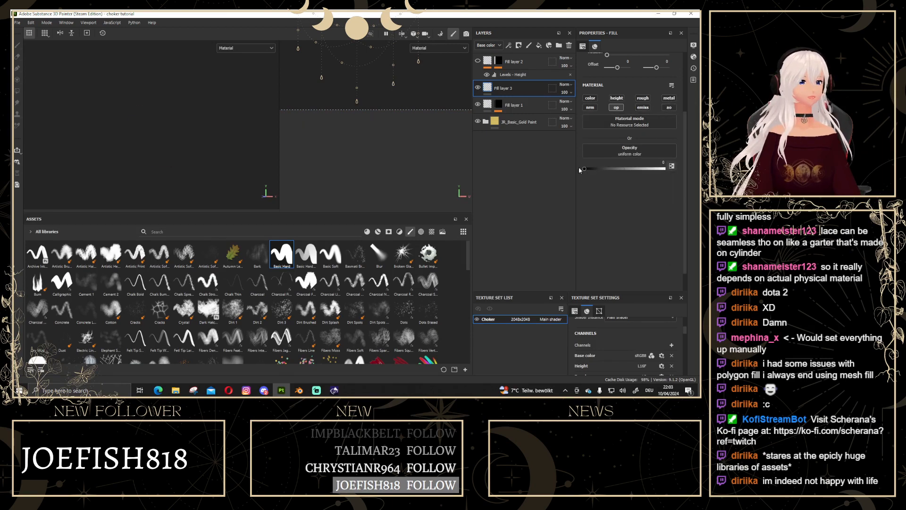
Add a black mask to Fill layer 3.
right_click(486, 86)
click(528, 99)
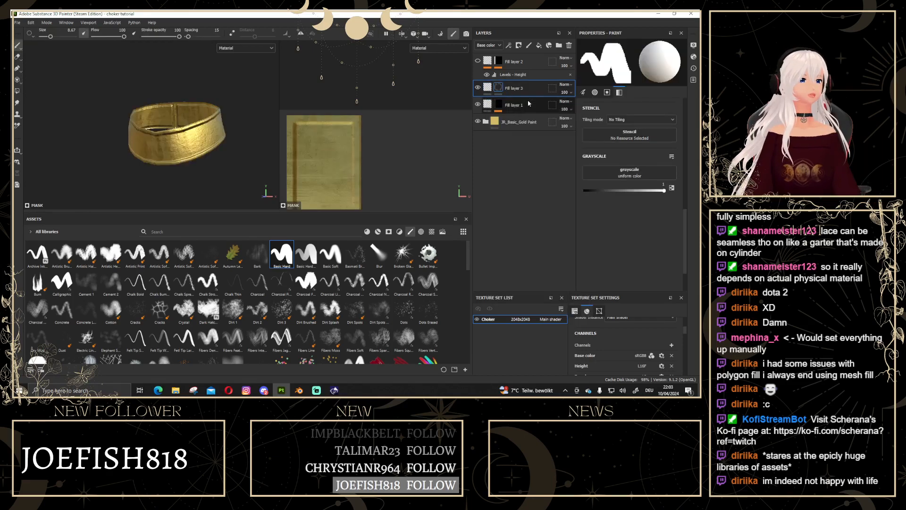
scroll(184, 138, up, 2)
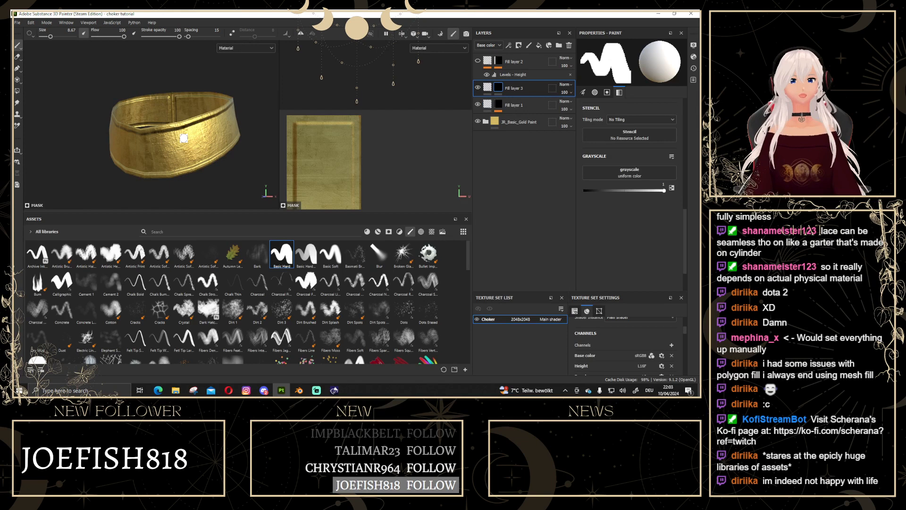
Display Fill layer 1's mask on the choker and add an anchor point to it.
click(499, 105)
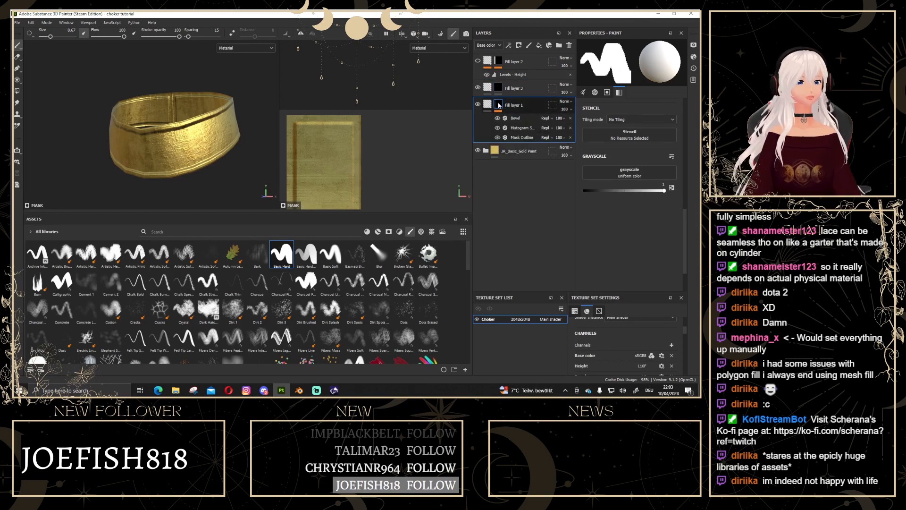
alt+click(498, 105)
scroll(218, 141, down, 5)
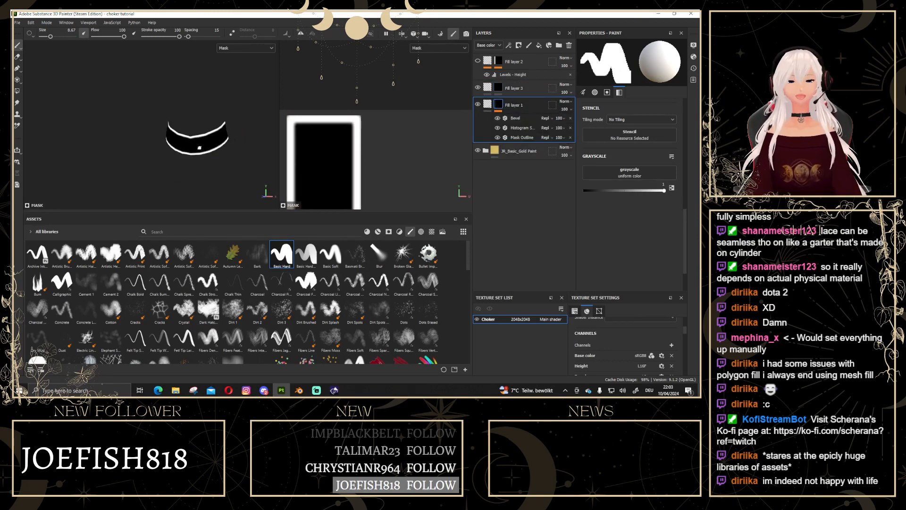
alt+drag(199, 146, 244, 152)
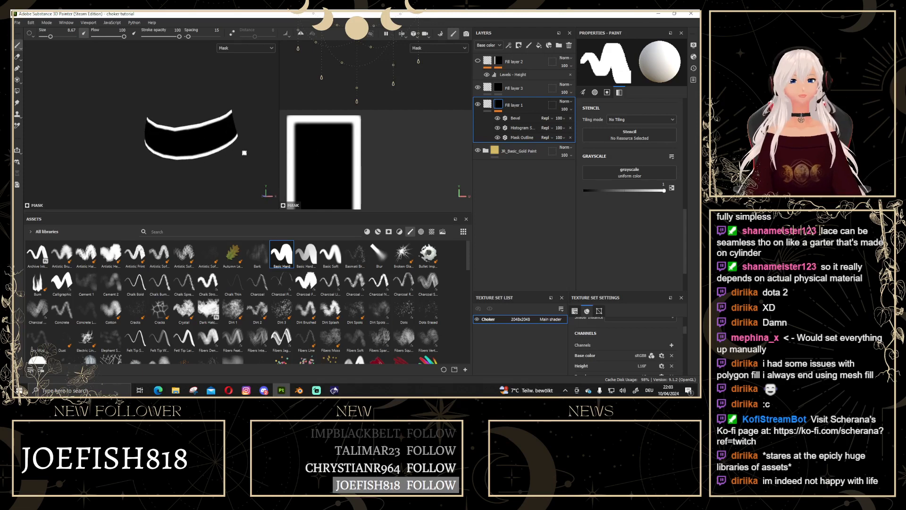
click(510, 45)
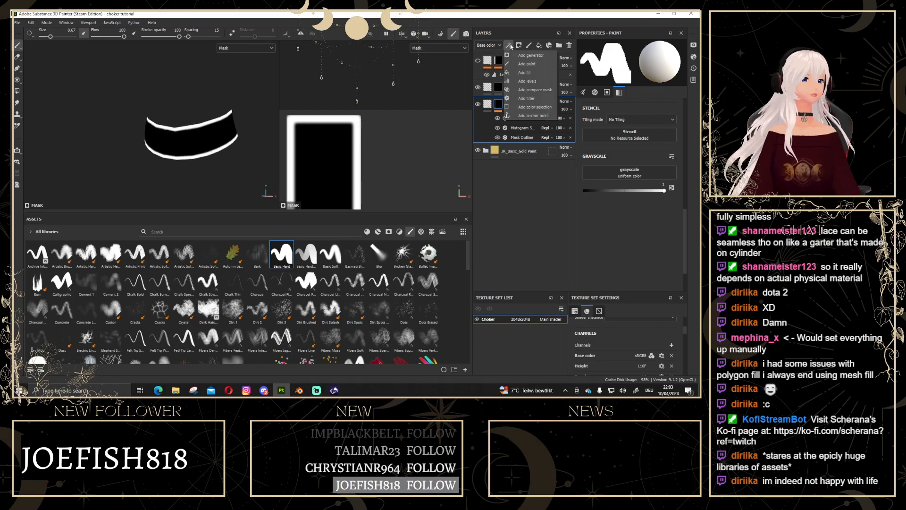
click(514, 117)
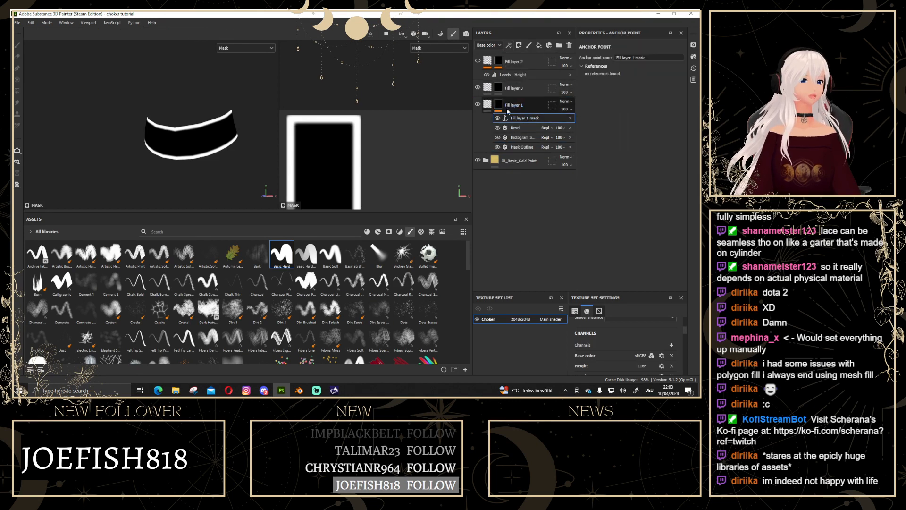
double_click(527, 119)
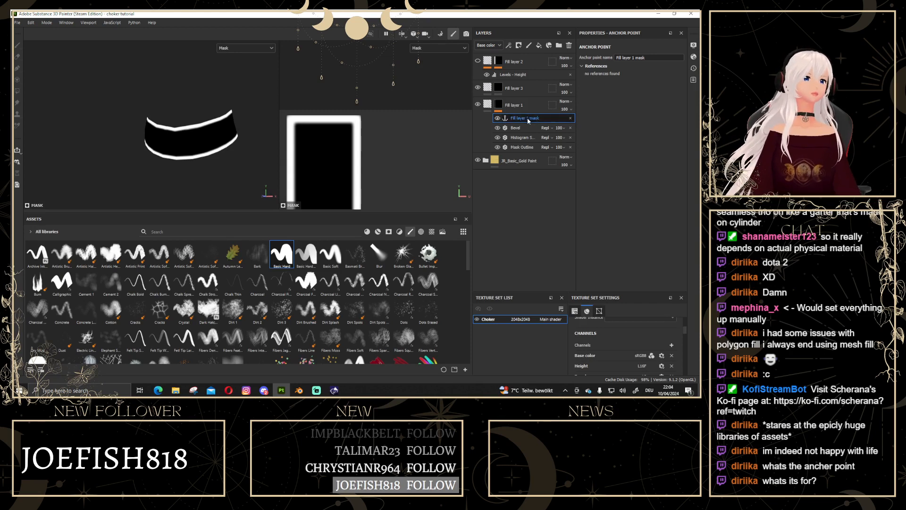
mouse_move(528, 118)
mouse_down()
mouse_move(527, 149)
mouse_move(550, 138)
mouse_move(538, 116)
mouse_up()
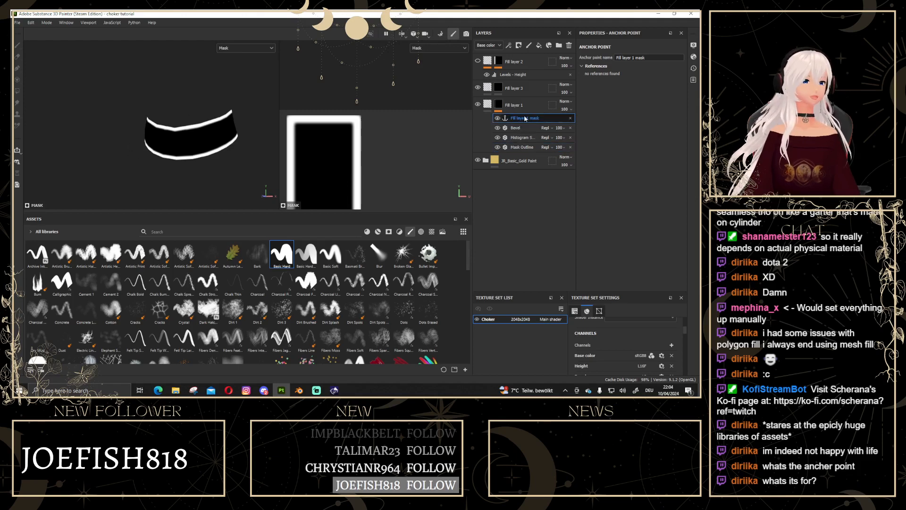
scroll(198, 120, up, 4)
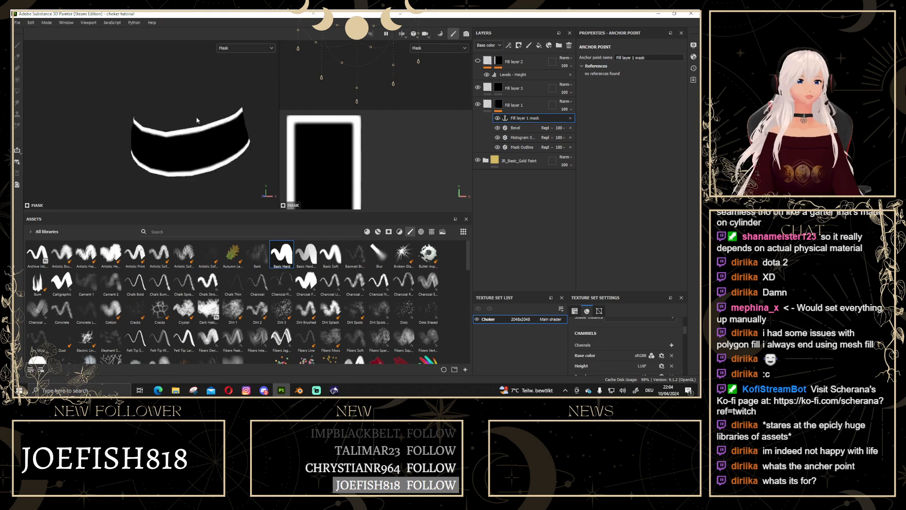
alt+middle_drag(192, 98, 185, 99)
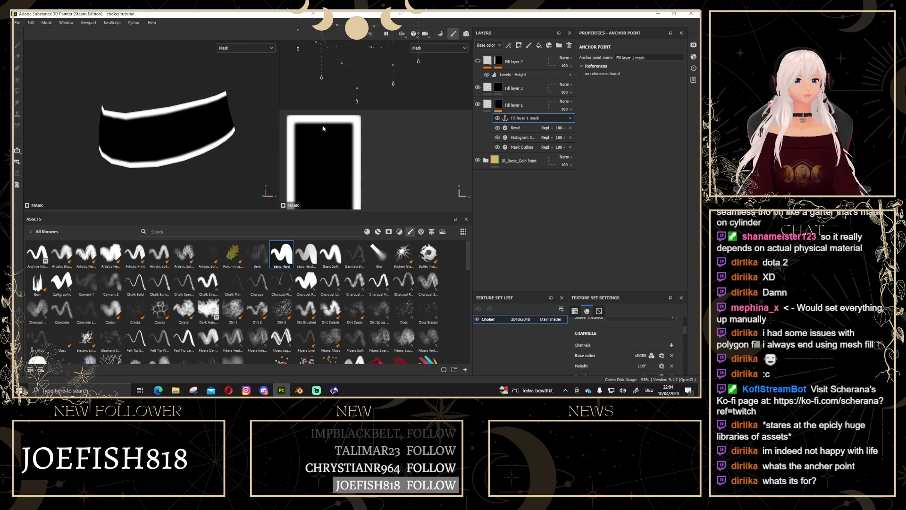
click(501, 90)
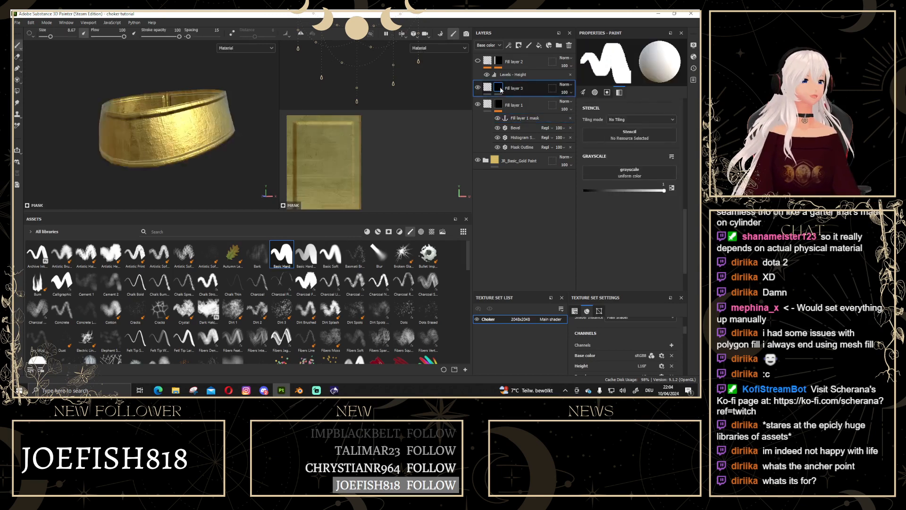
click(627, 177)
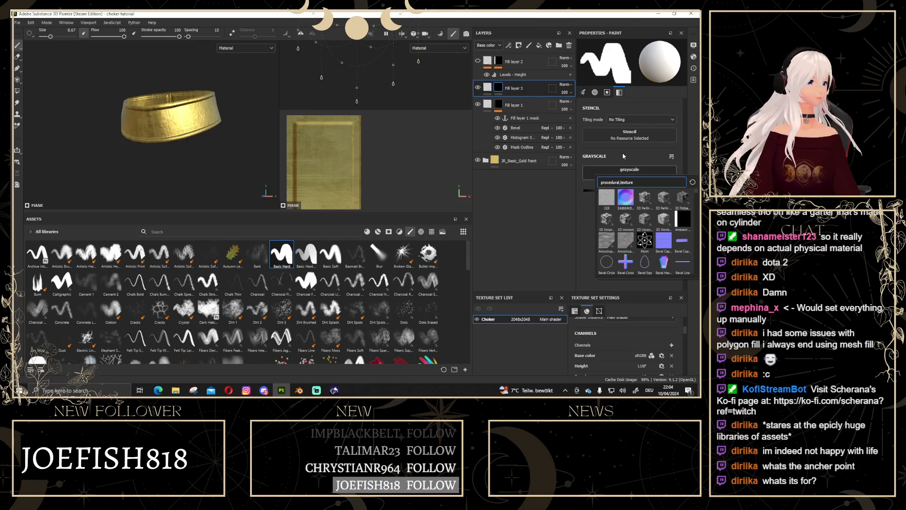
click(623, 156)
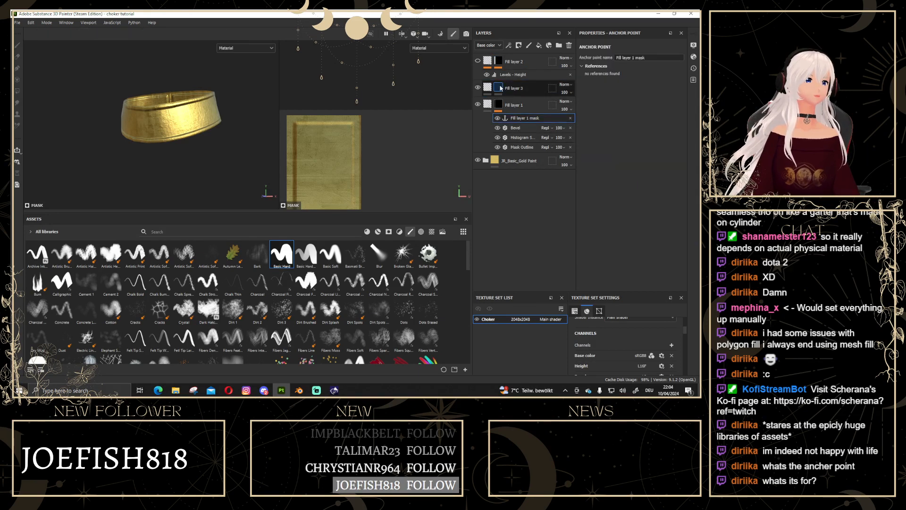
scroll(643, 194, up, 1)
scroll(644, 194, up, 3)
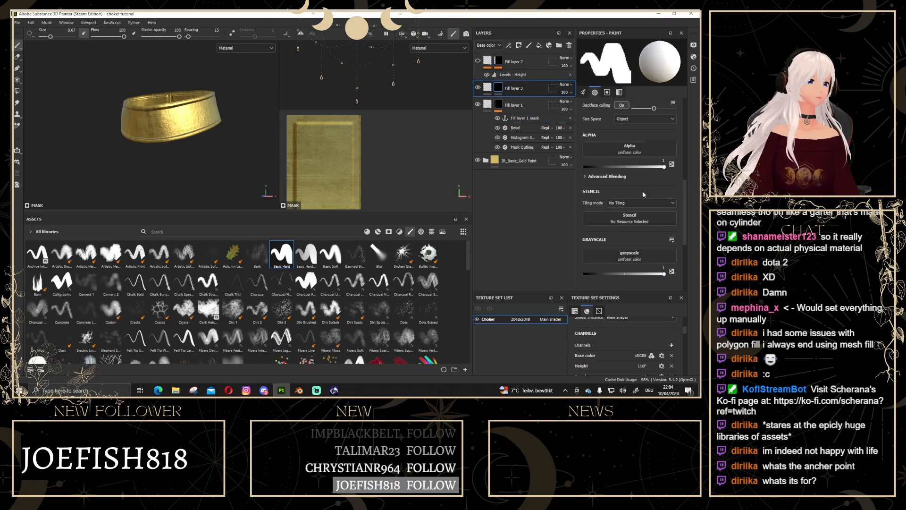
click(620, 257)
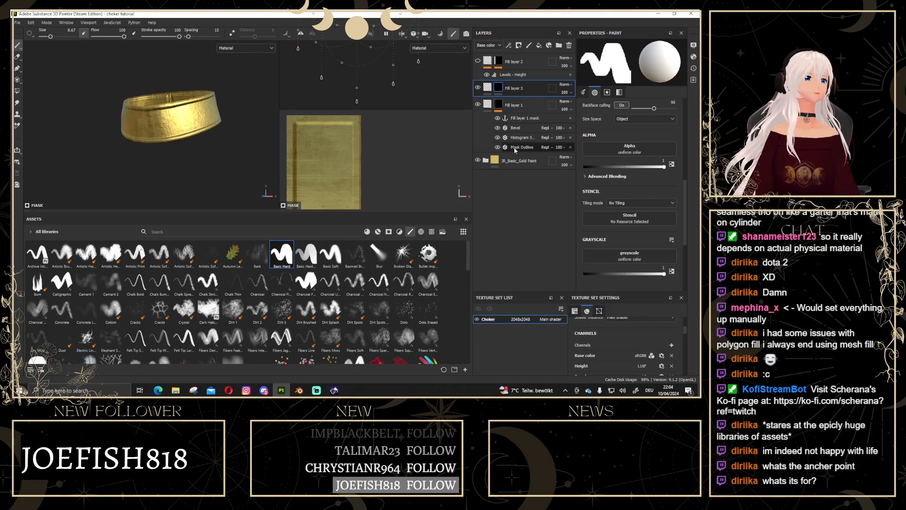
click(513, 118)
click(498, 106)
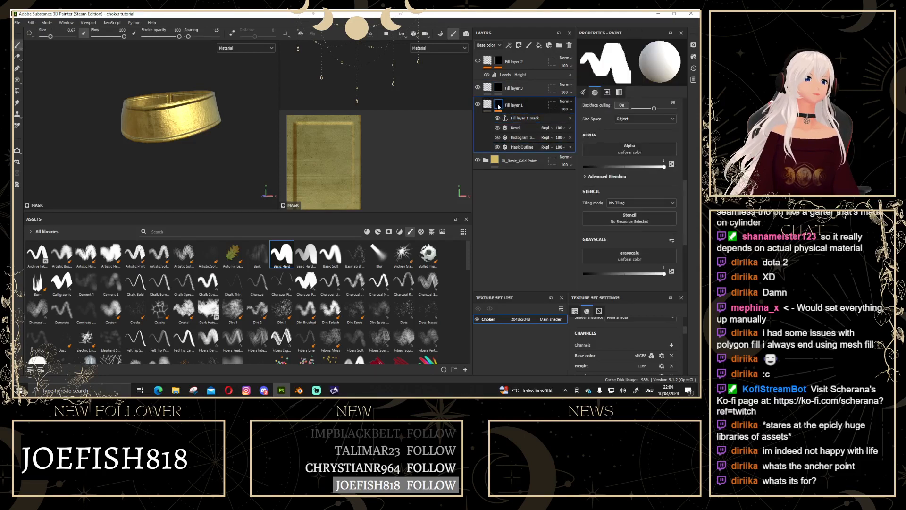
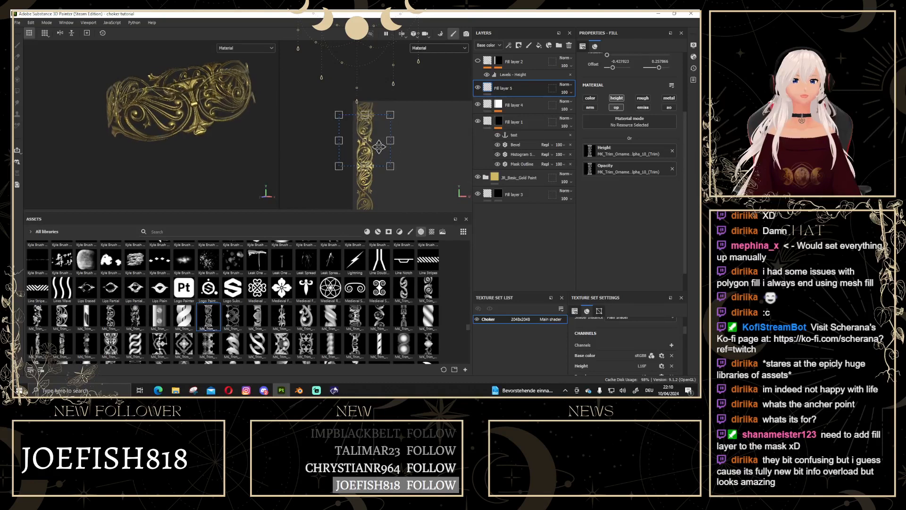
Add an anchor point above the Invert filter in Fill layer 4's mask and name it middle.
scroll(448, 114, up, 3)
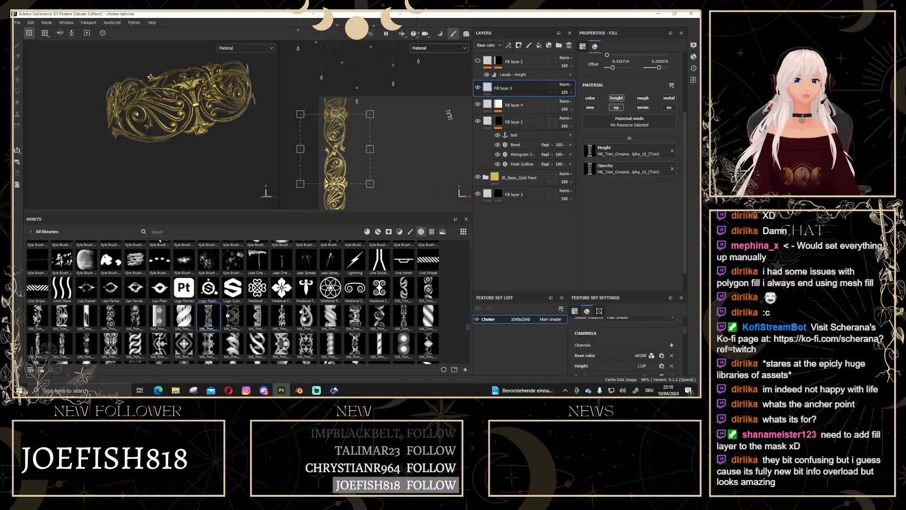
click(500, 105)
scroll(222, 106, up, 2)
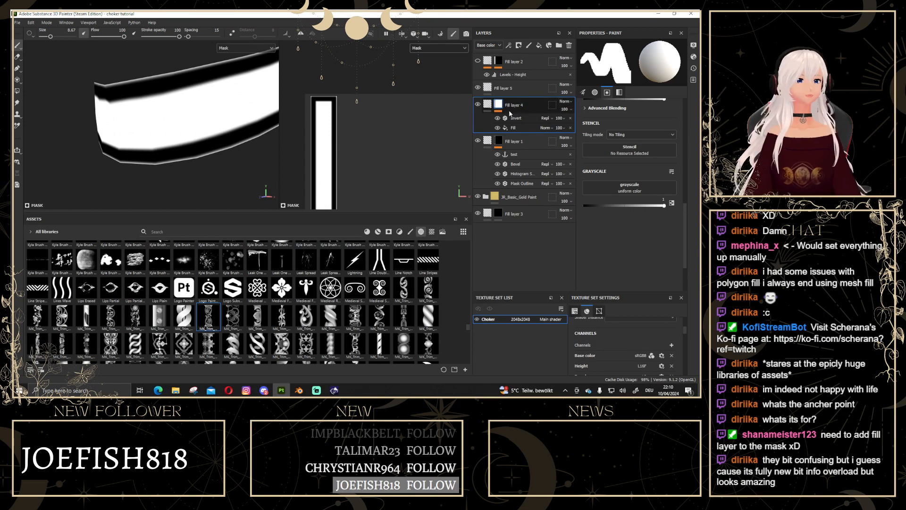
click(520, 118)
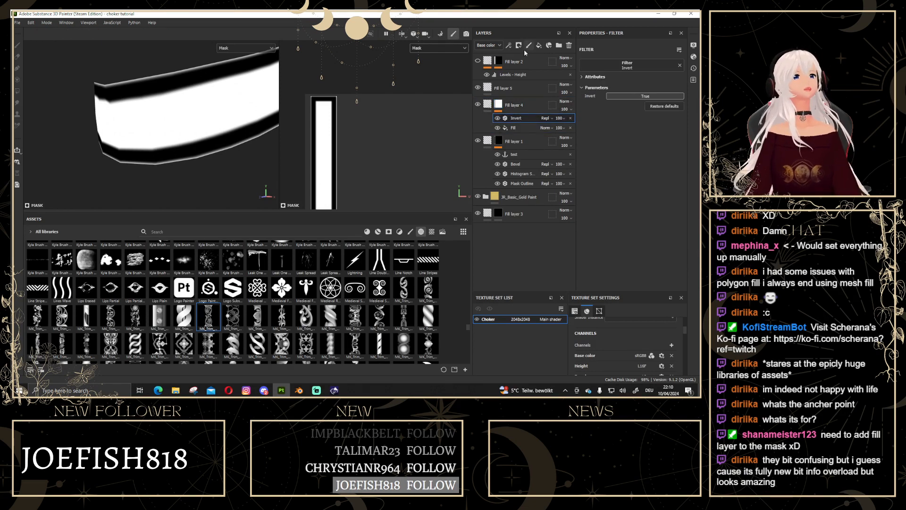
click(510, 46)
click(528, 115)
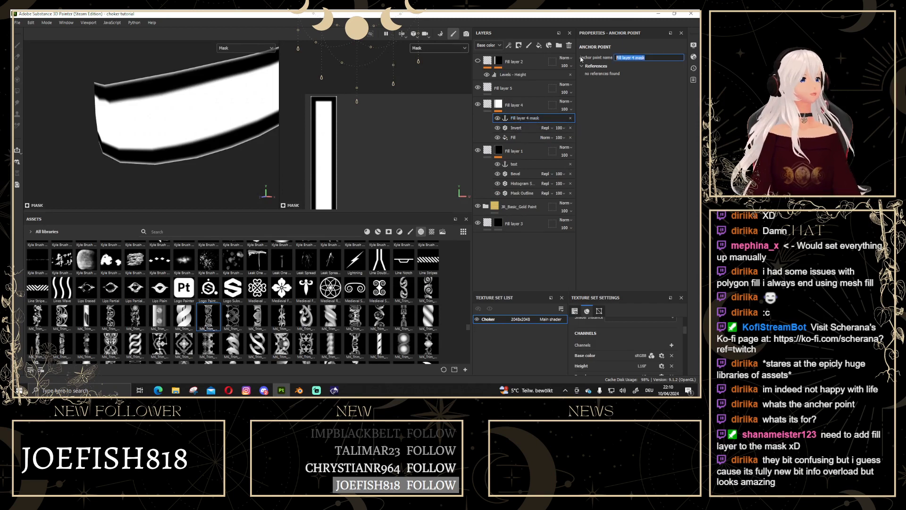
text(middle)
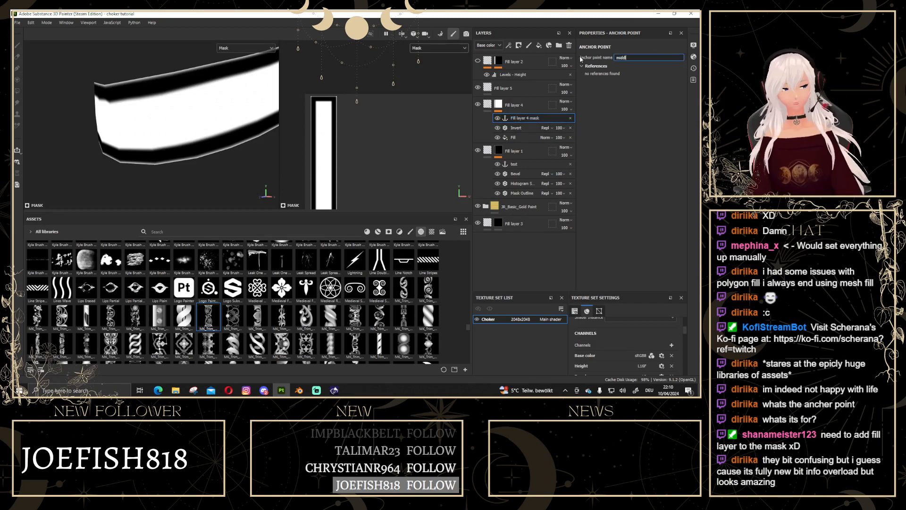
key(Return)
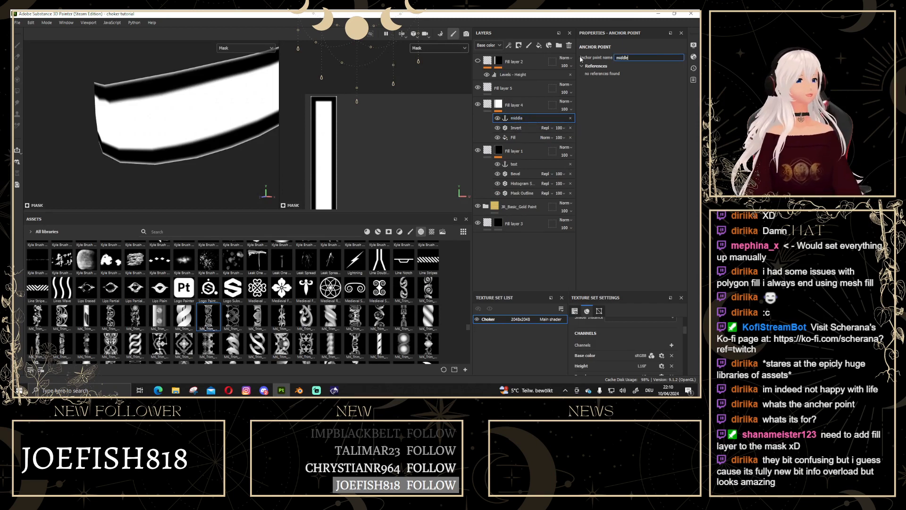
Add a black mask to the ornament layer Fill layer 5.
click(488, 89)
right_click(488, 88)
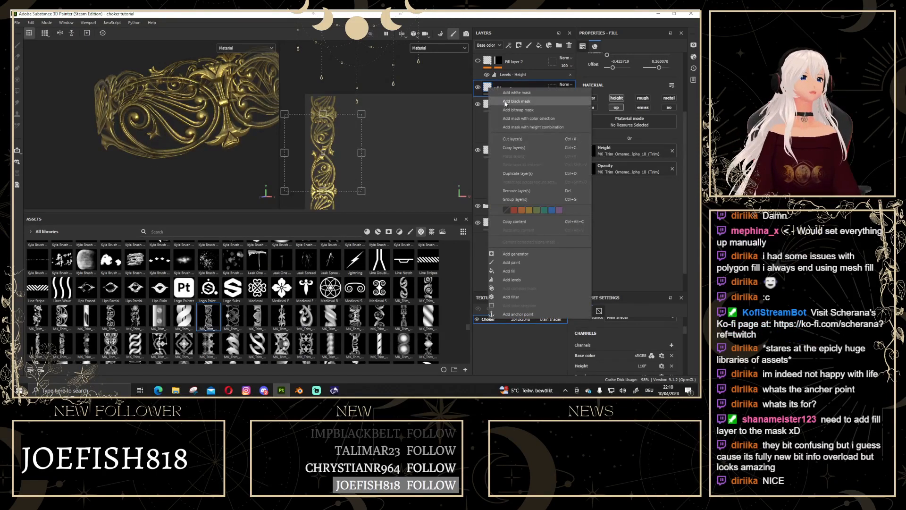
click(516, 101)
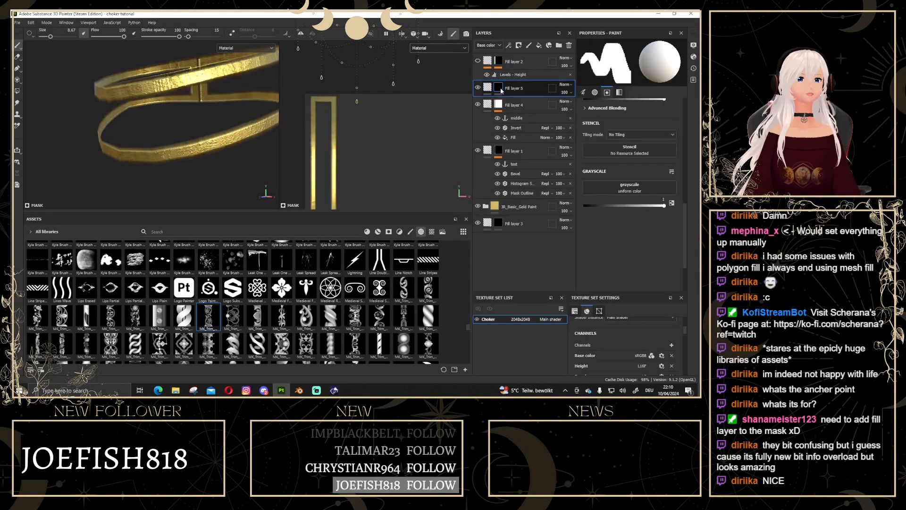
scroll(101, 114, down, 3)
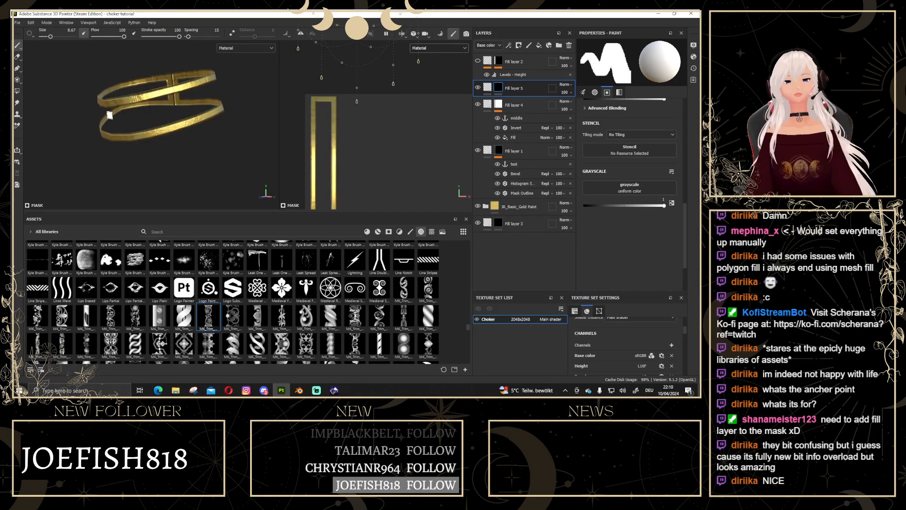
Add a fill to Fill layer 5's mask and set its grayscale to the middle anchor point.
click(508, 45)
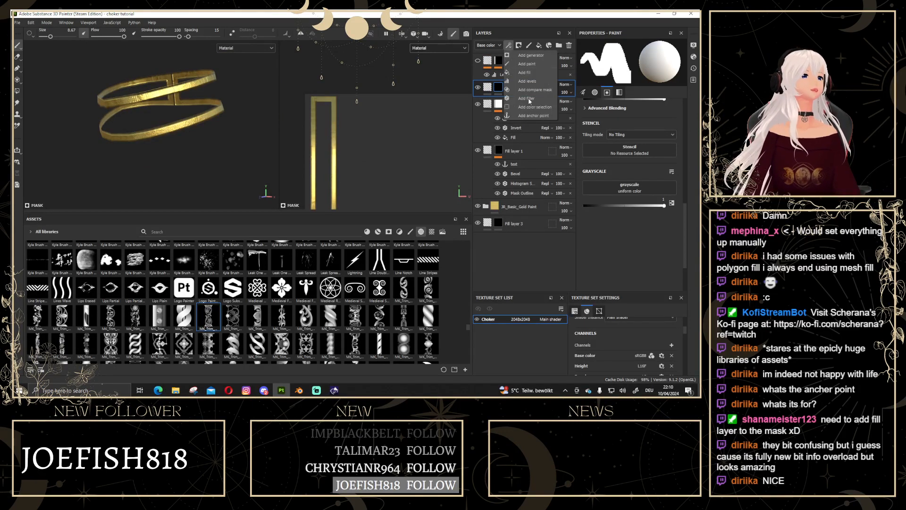
click(499, 88)
right_click(499, 88)
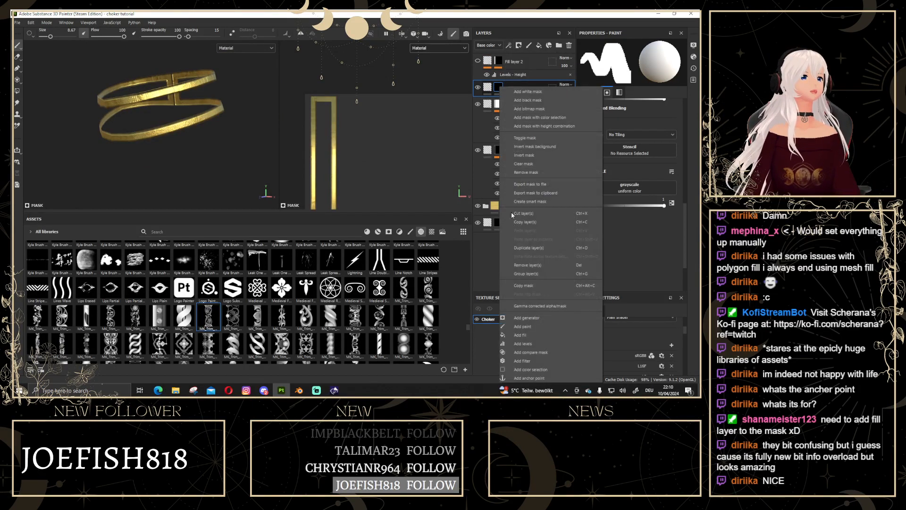
click(540, 335)
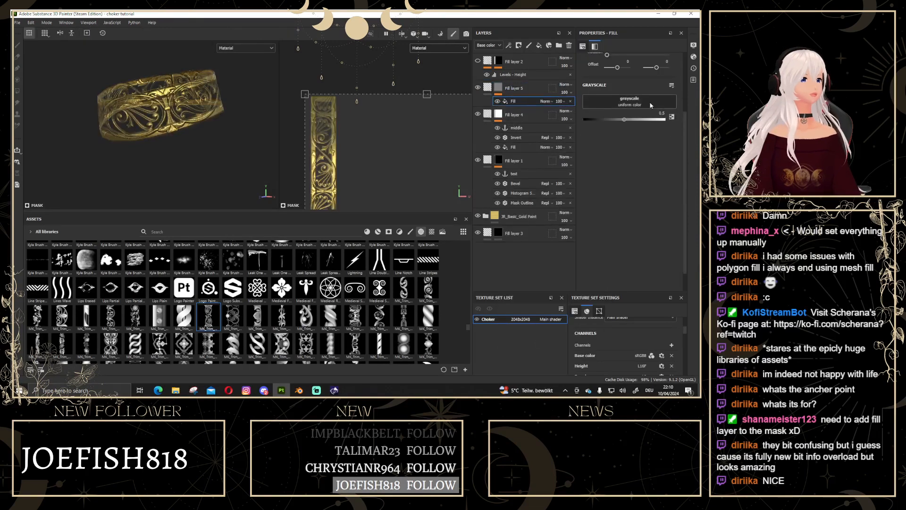
click(650, 105)
click(650, 111)
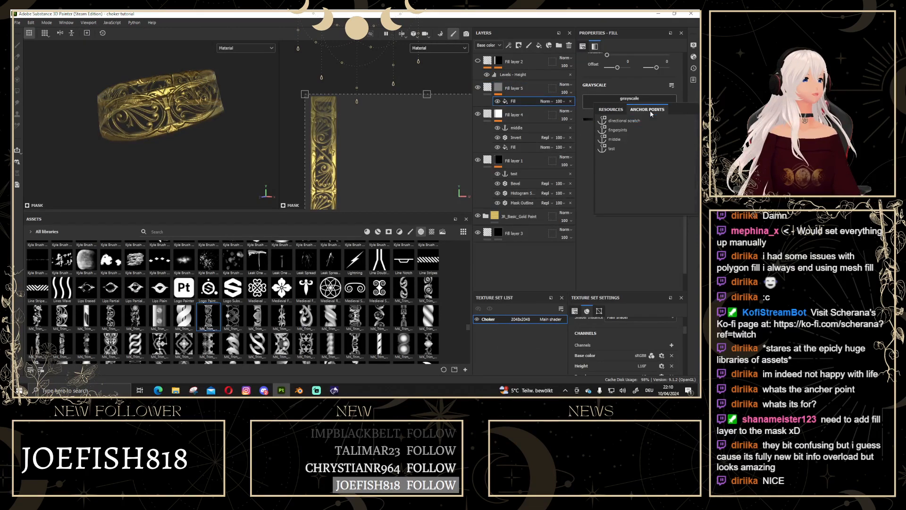
click(619, 142)
scroll(184, 111, up, 2)
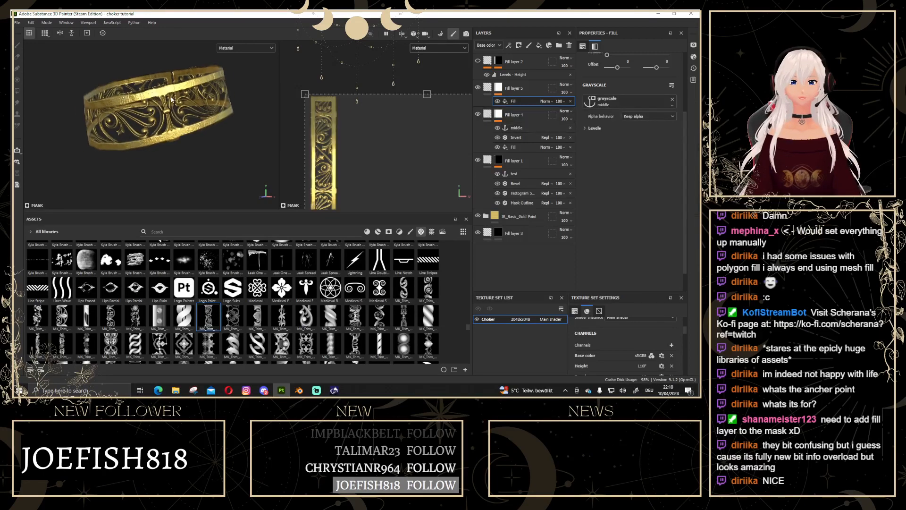
Reduce the Mask Outline filter's width to 0.05 in Fill layer 1's mask to thin the choker's borders.
alt+drag(184, 111, 158, 95)
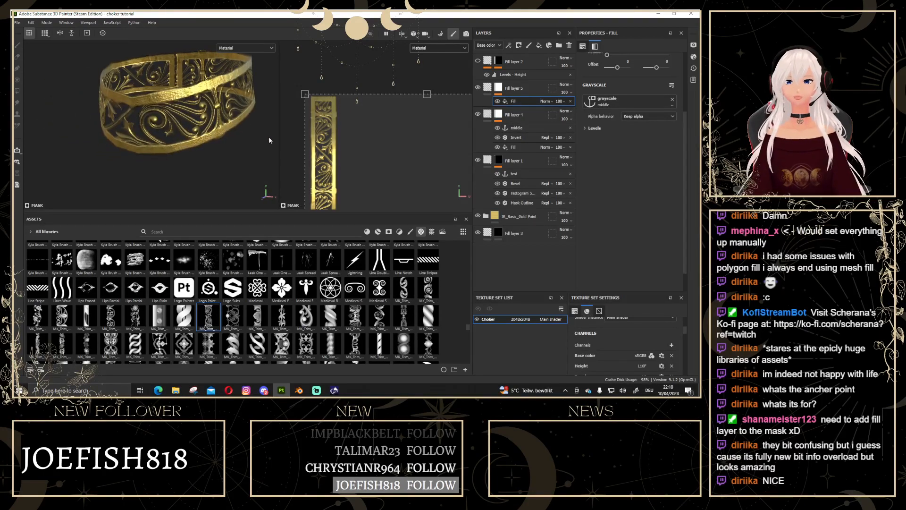
click(488, 87)
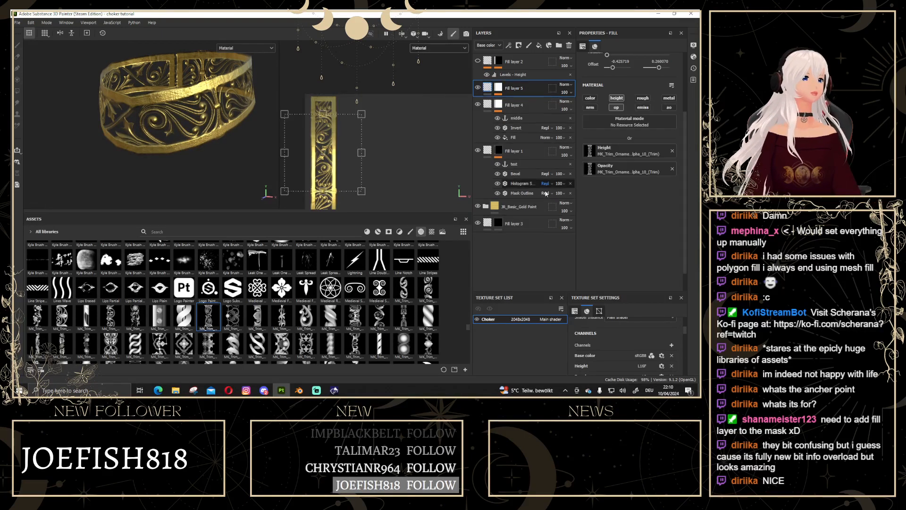
click(500, 88)
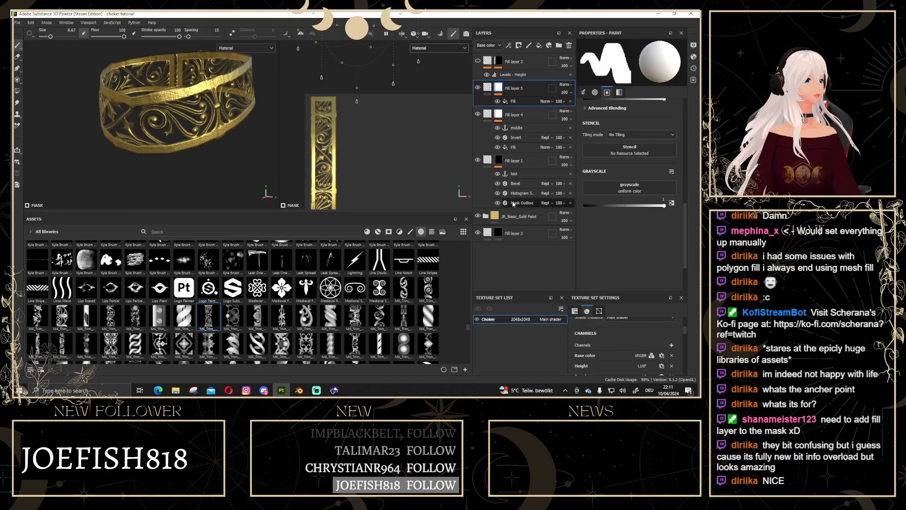
double_click(517, 128)
key(Return)
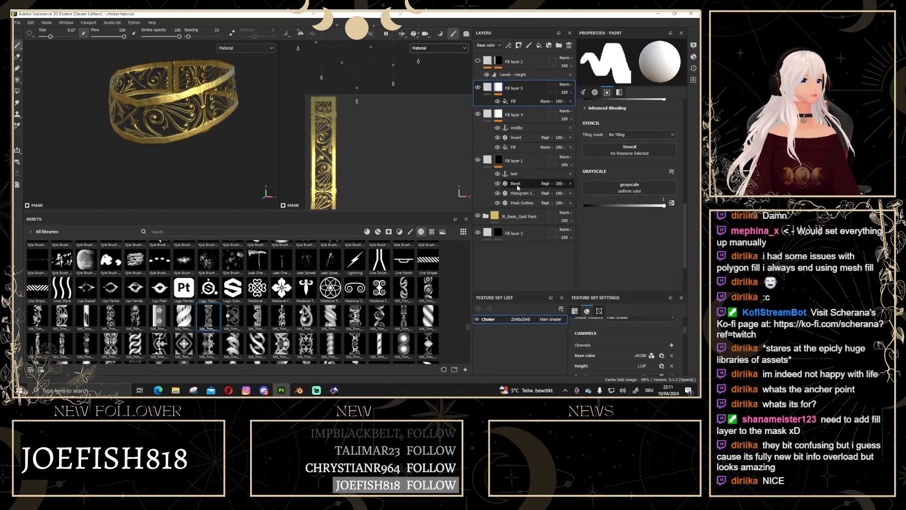
click(521, 203)
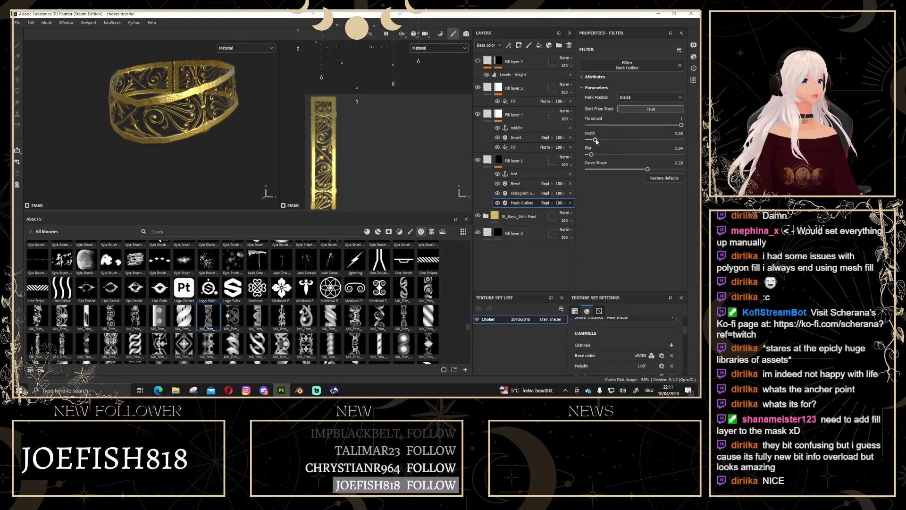
drag(596, 140, 593, 141)
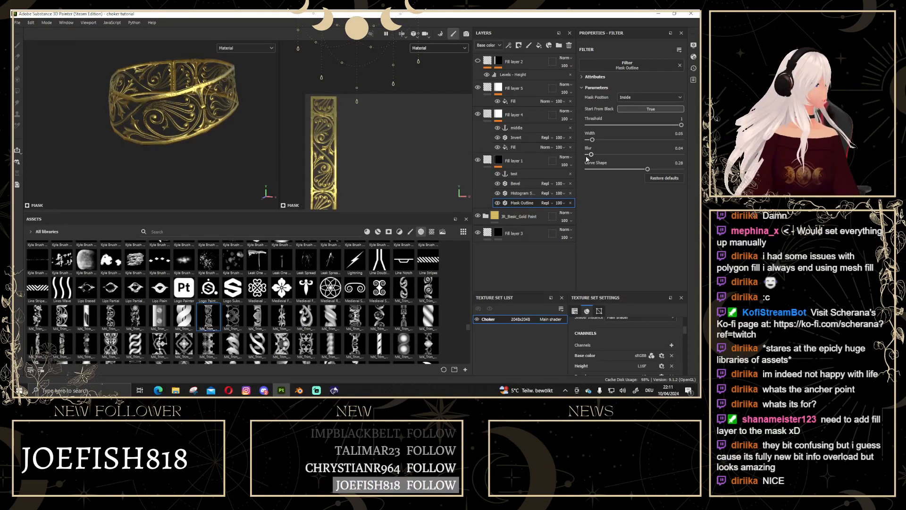
Scale down Fill layer 5's ornament projection slightly and reposition it over the choker strip in the UV view.
click(487, 88)
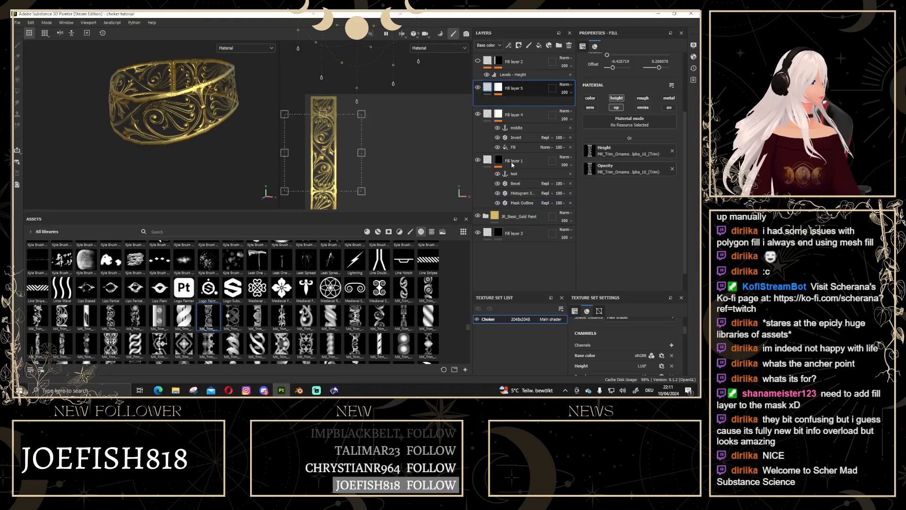
scroll(352, 142, up, 5)
scroll(368, 149, down, 5)
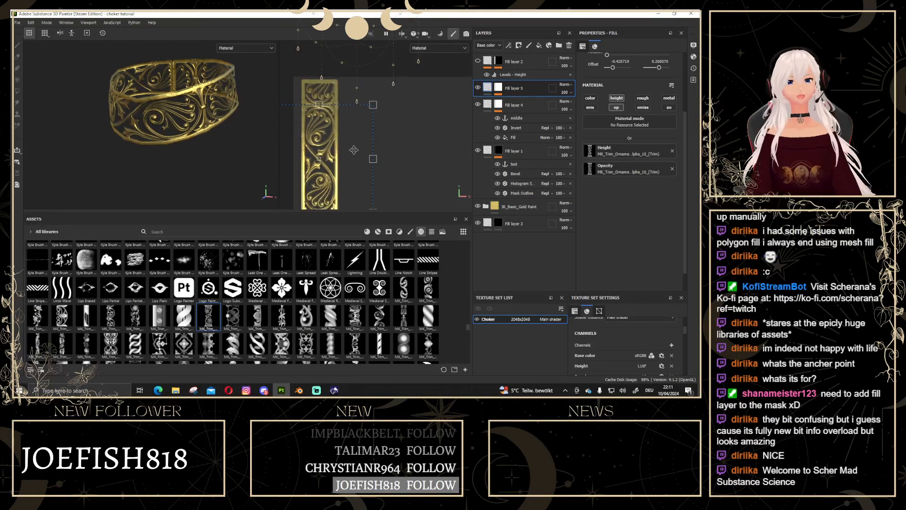
scroll(378, 141, up, 4)
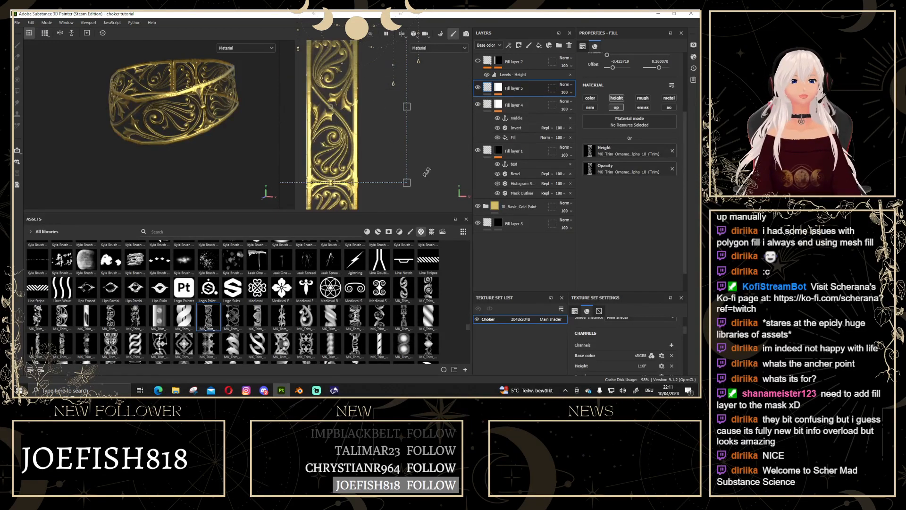
drag(410, 184, 378, 154)
drag(353, 126, 370, 137)
scroll(153, 134, up, 10)
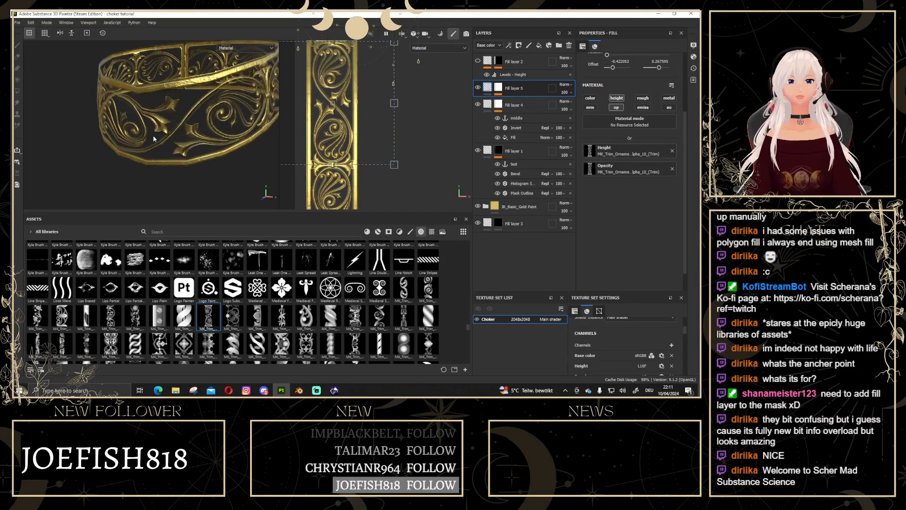
alt+drag(163, 134, 176, 149)
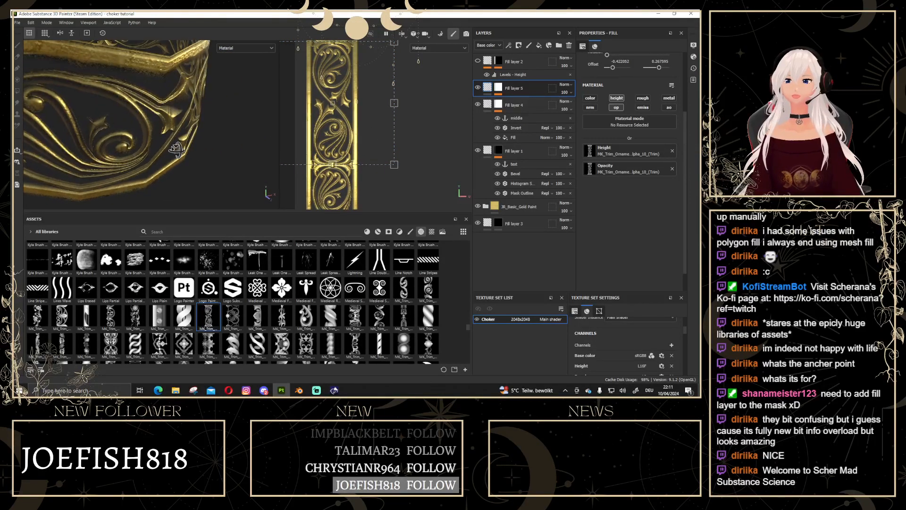
alt+drag(97, 98, 194, 153)
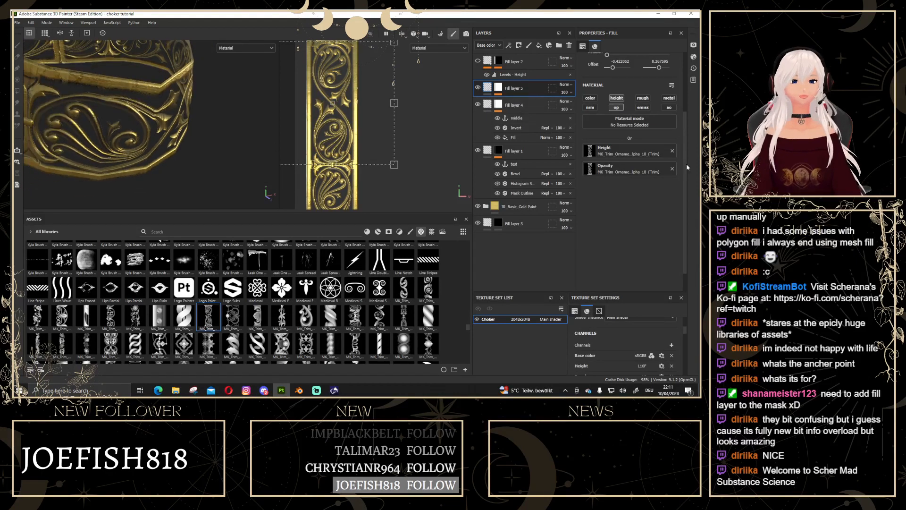
Display only the Opacity channel in the viewports and examine the ornaments on the choker.
click(431, 47)
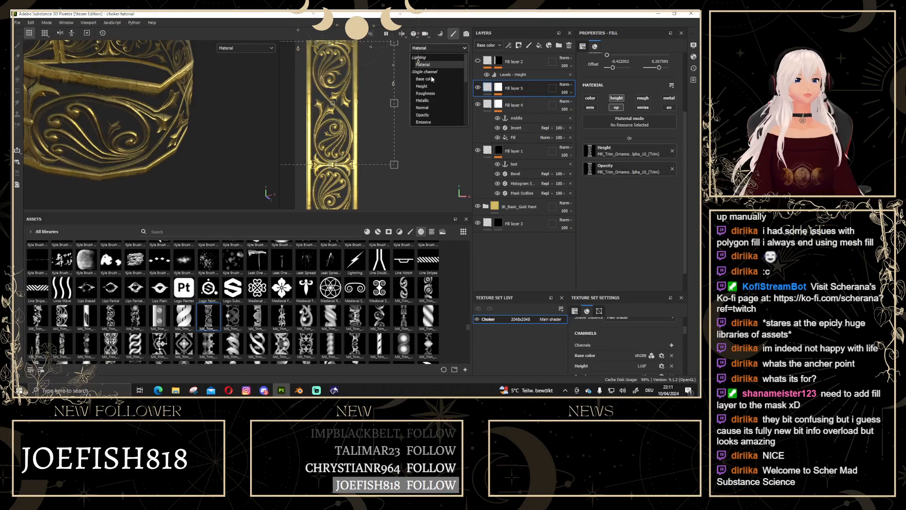
click(431, 62)
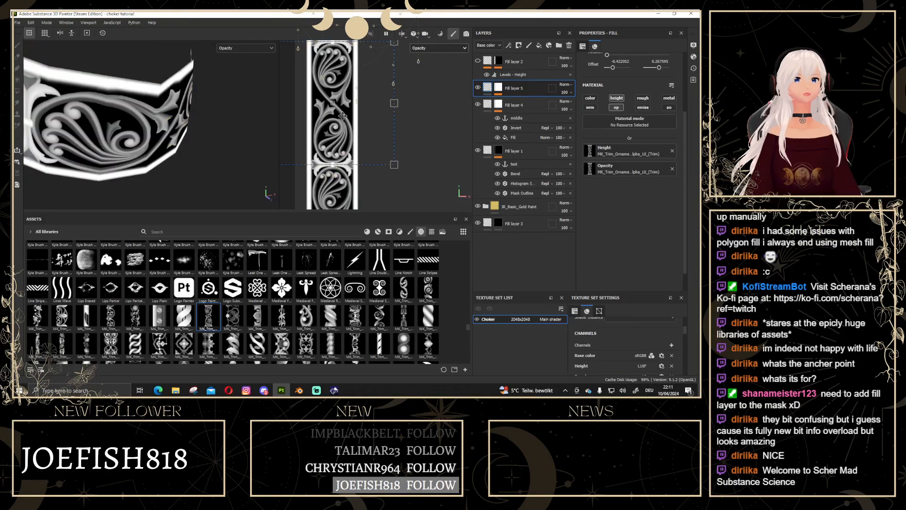
scroll(325, 74, up, 3)
scroll(324, 74, down, 3)
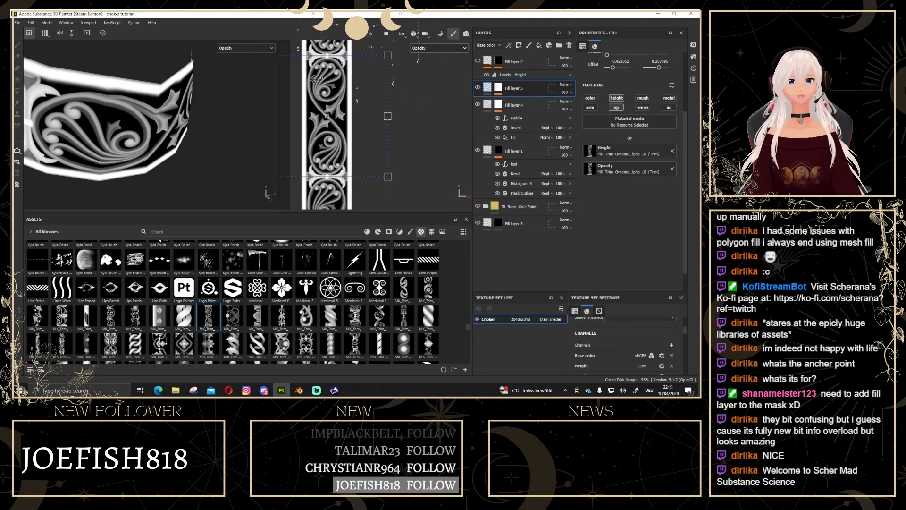
scroll(90, 150, down, 3)
alt+drag(208, 161, 167, 142)
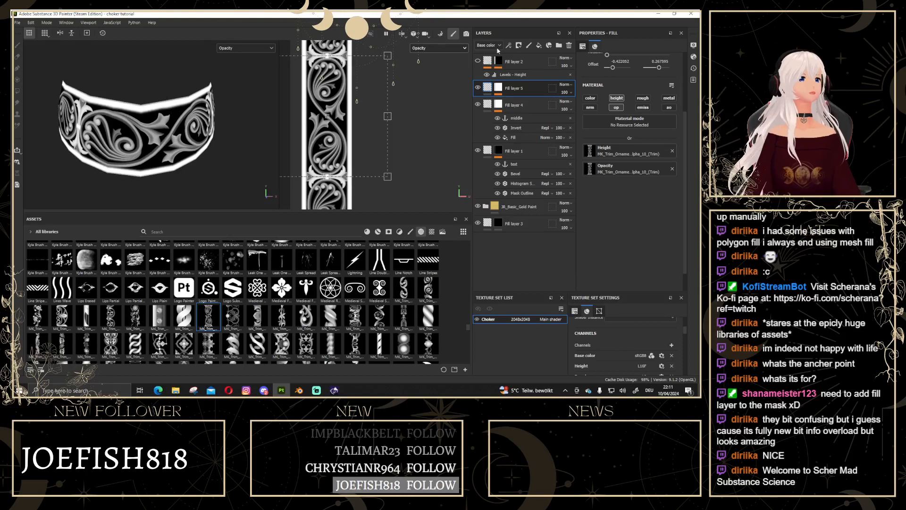
Add a Levels effect to Fill layer 5 for the Opacity channel and shift its midtones to make the ornaments nearly solid white.
click(509, 44)
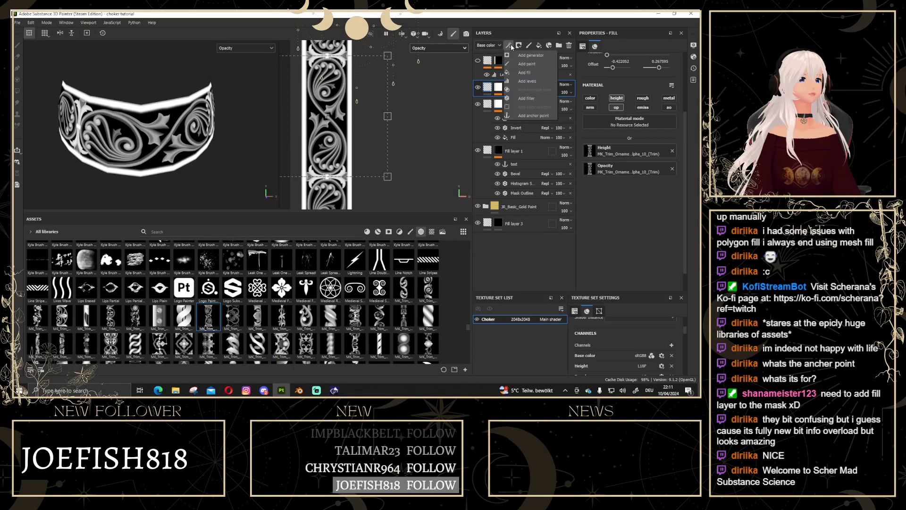
click(527, 82)
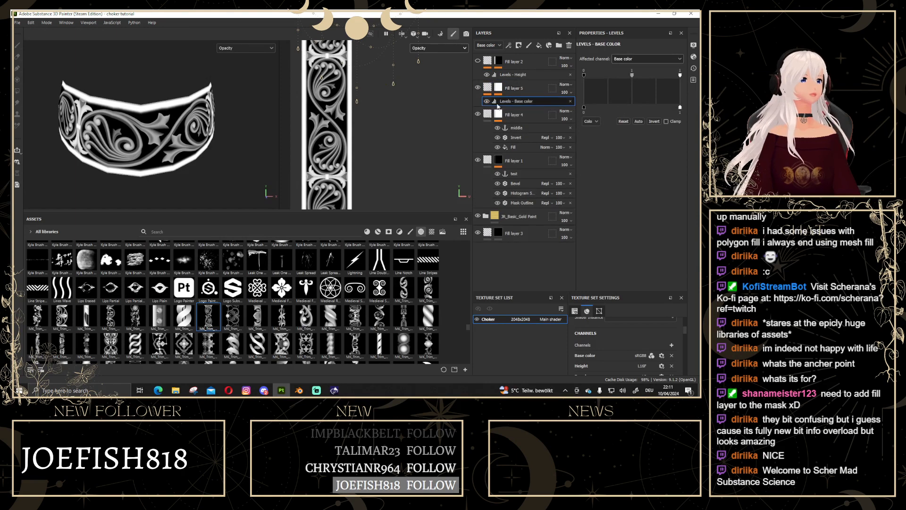
click(652, 60)
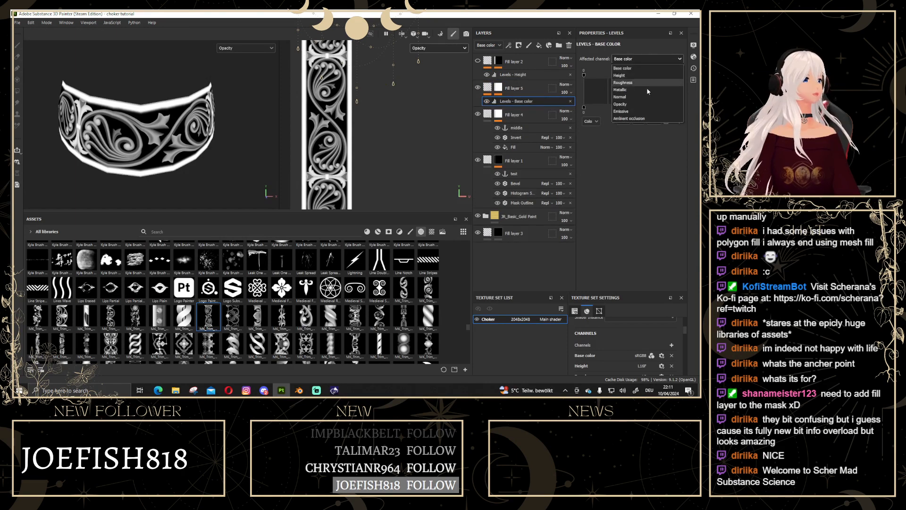
click(621, 105)
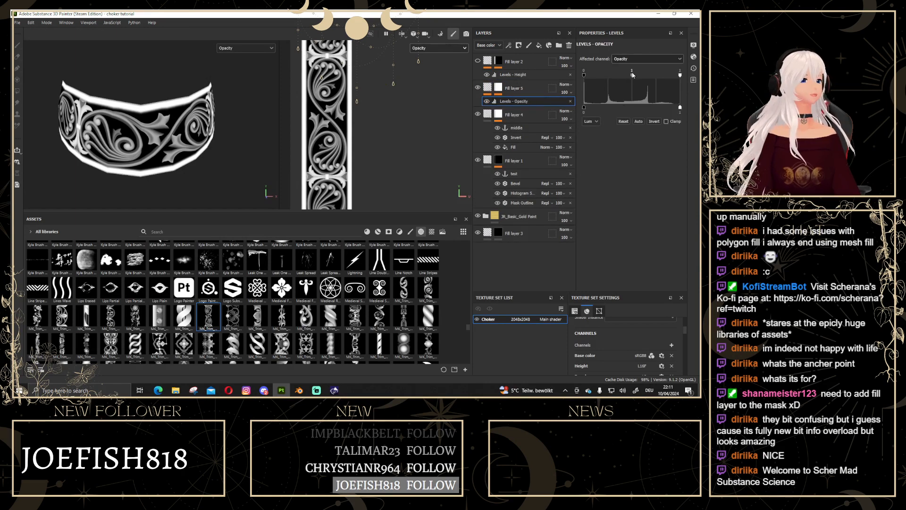
drag(628, 77, 575, 108)
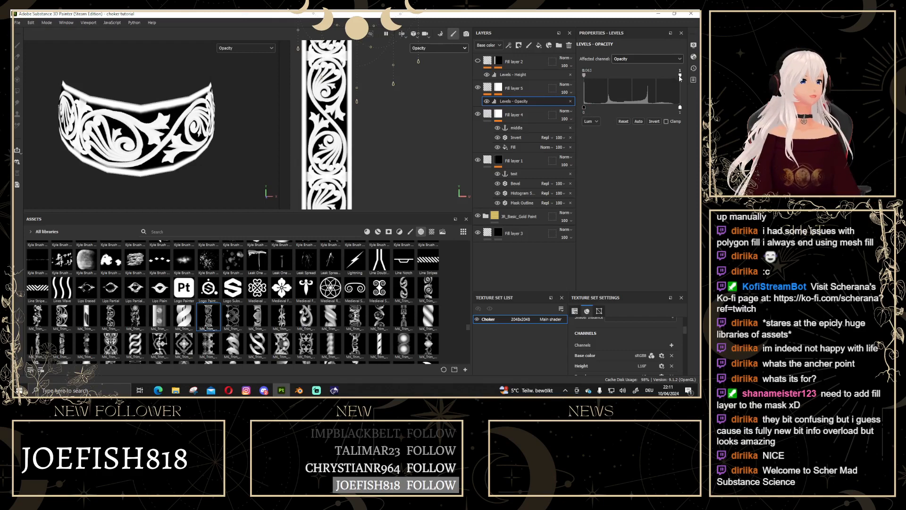
Switch the viewports back to the Material display and check the whole choker.
click(422, 49)
click(435, 75)
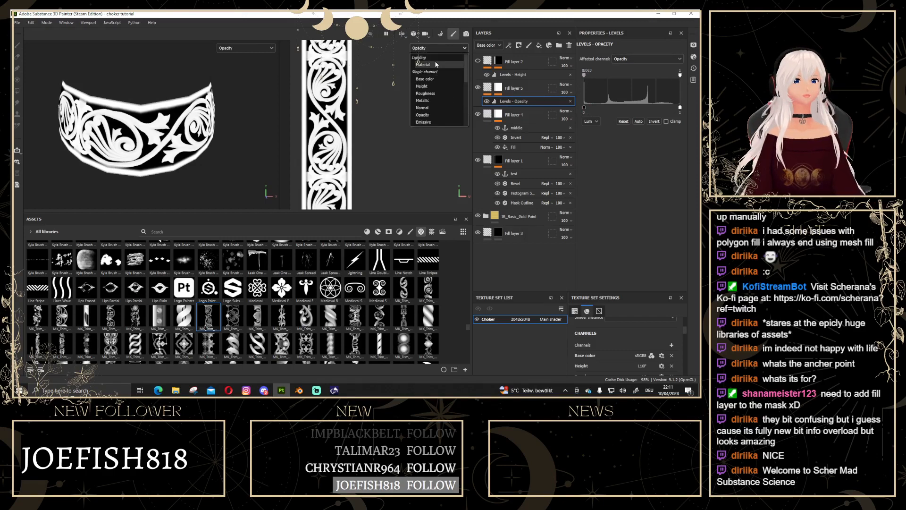
scroll(229, 134, down, 1)
alt+drag(229, 133, 203, 128)
scroll(213, 126, down, 3)
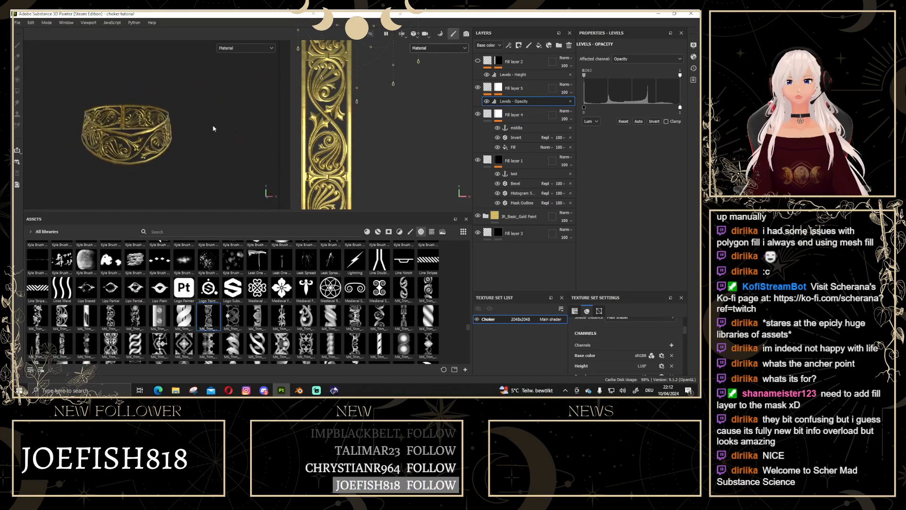
Slide Fill layer 5's ornament pattern down the choker strip, enlarge it slightly and fine-tune its vertical offset to about 0.116.
click(487, 88)
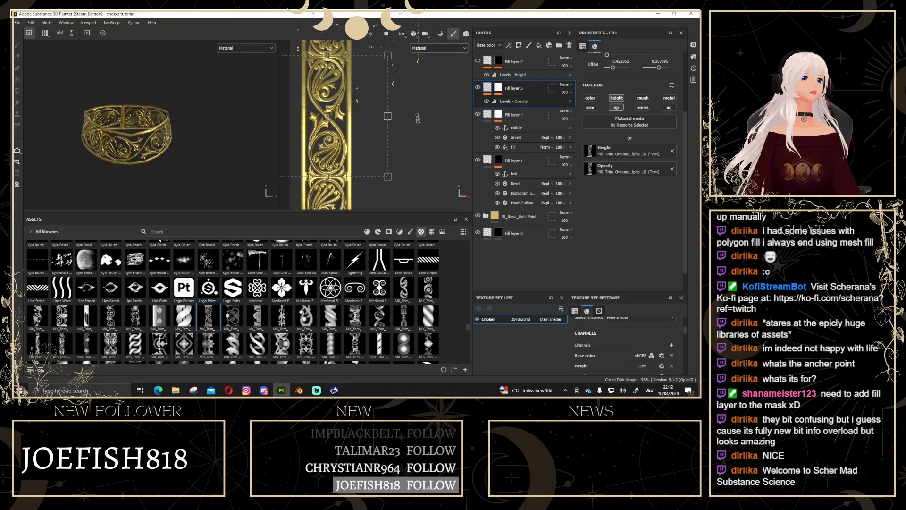
scroll(199, 144, up, 2)
mouse_move(199, 144)
alt+mouse_down()
mouse_move(115, 134)
mouse_move(183, 137)
alt+mouse_up()
drag(348, 103, 343, 177)
scroll(376, 176, down, 4)
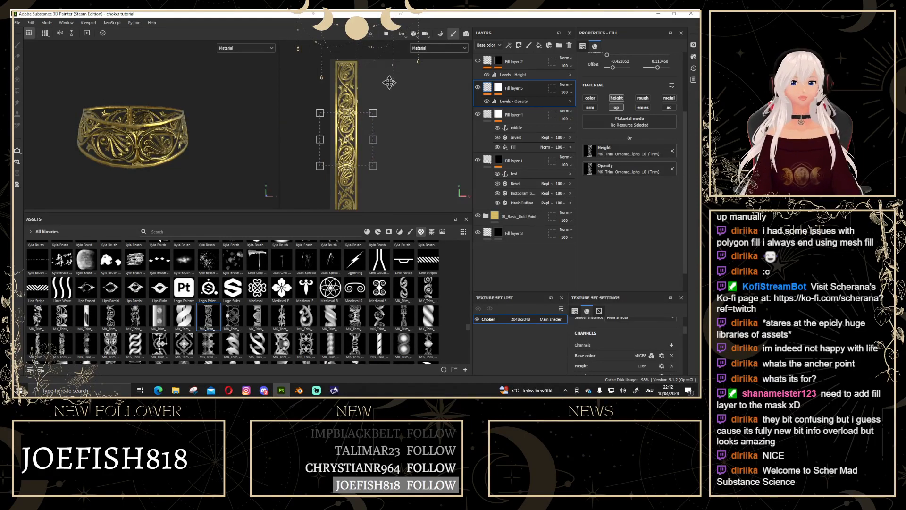
drag(371, 161, 344, 147)
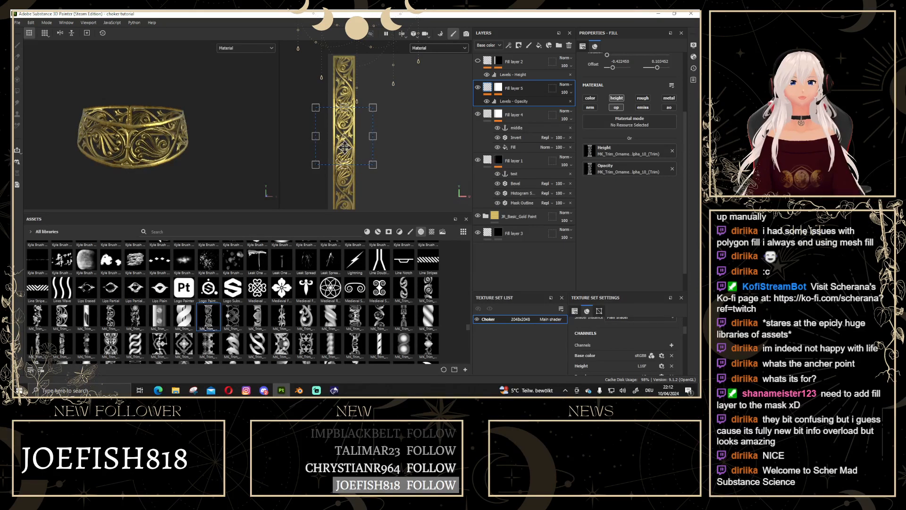
scroll(176, 157, up, 3)
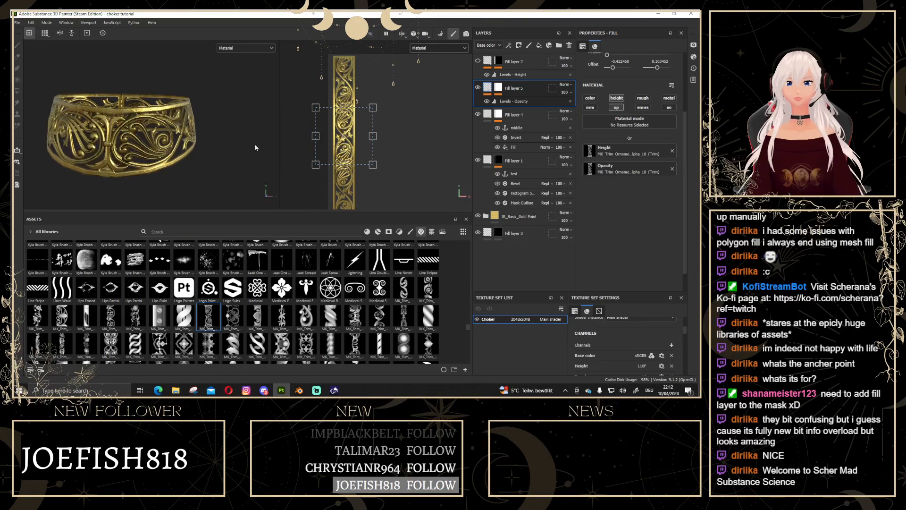
drag(349, 126, 350, 125)
alt+drag(227, 119, 178, 133)
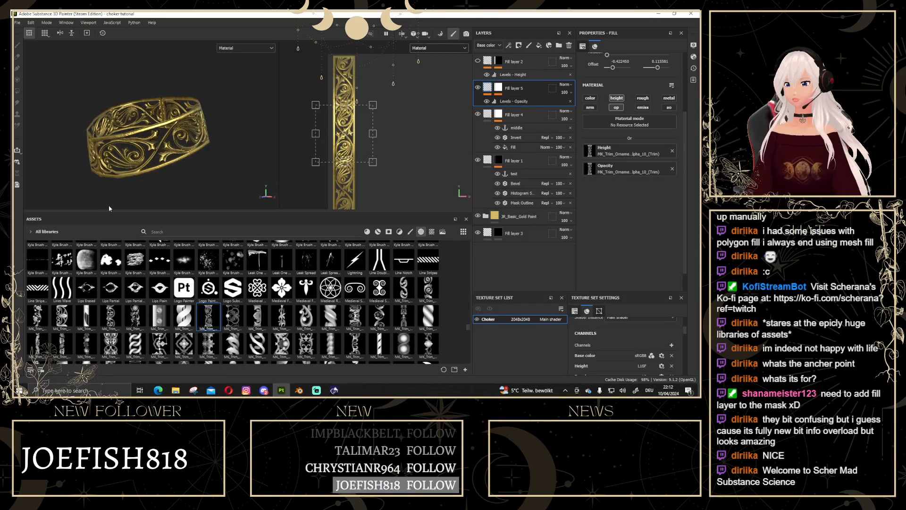
Create a folder named gold inside the choker tut export folder and set it as the texture export's output directory.
click(18, 23)
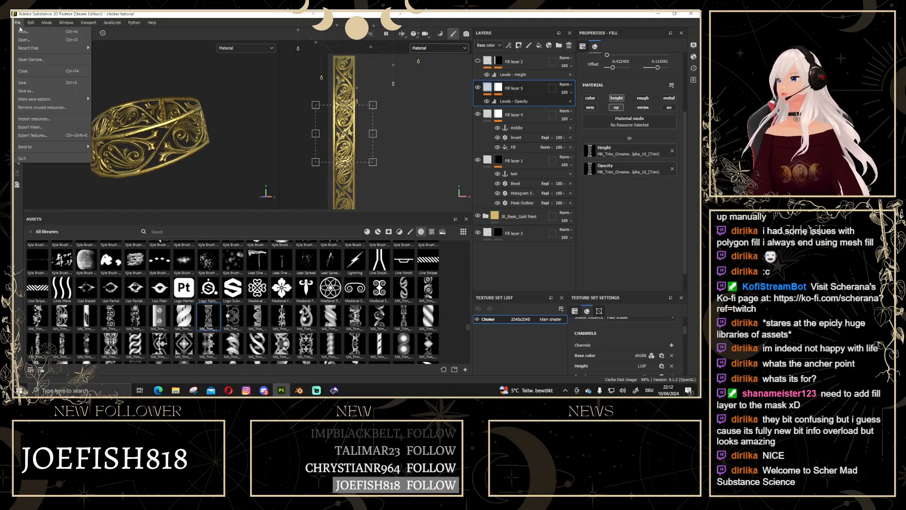
click(28, 140)
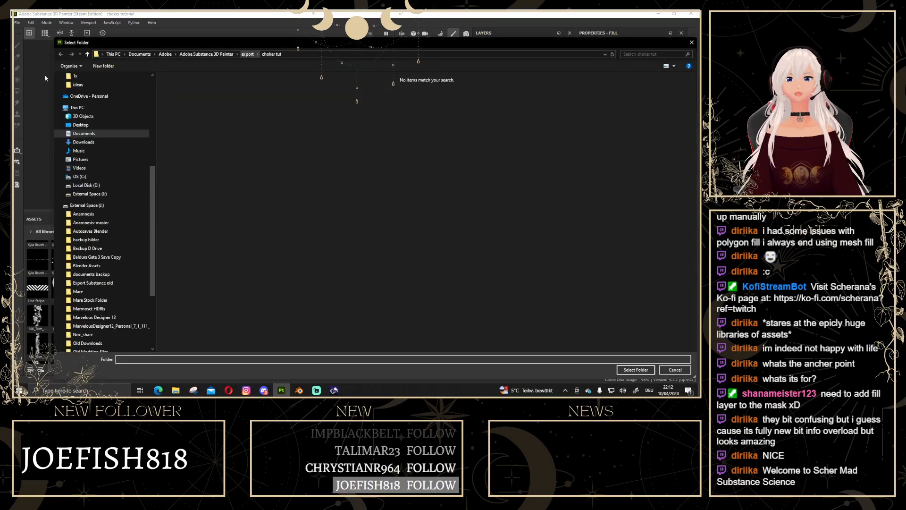
click(95, 67)
text(gold)
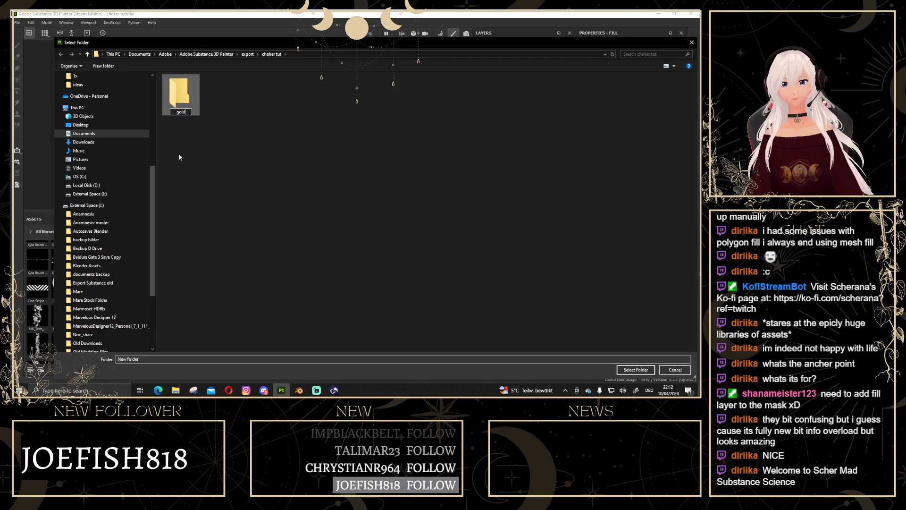
key(Return)
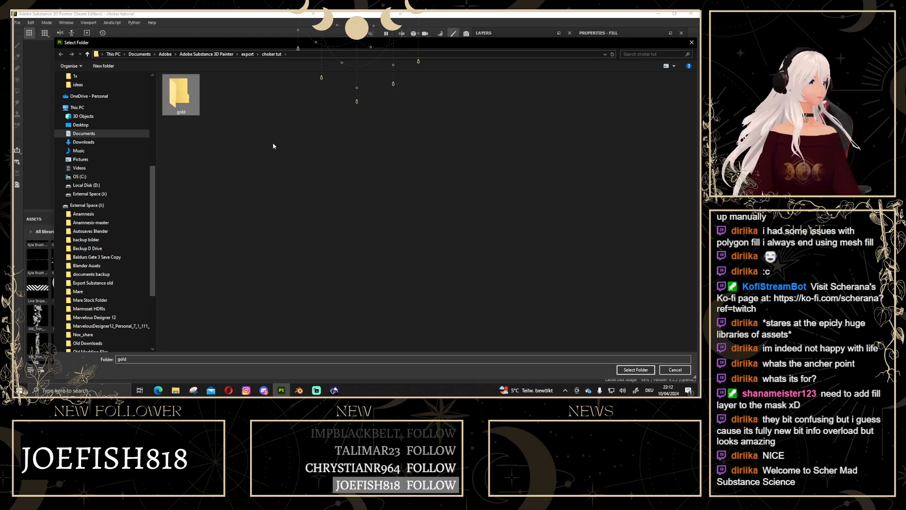
click(635, 369)
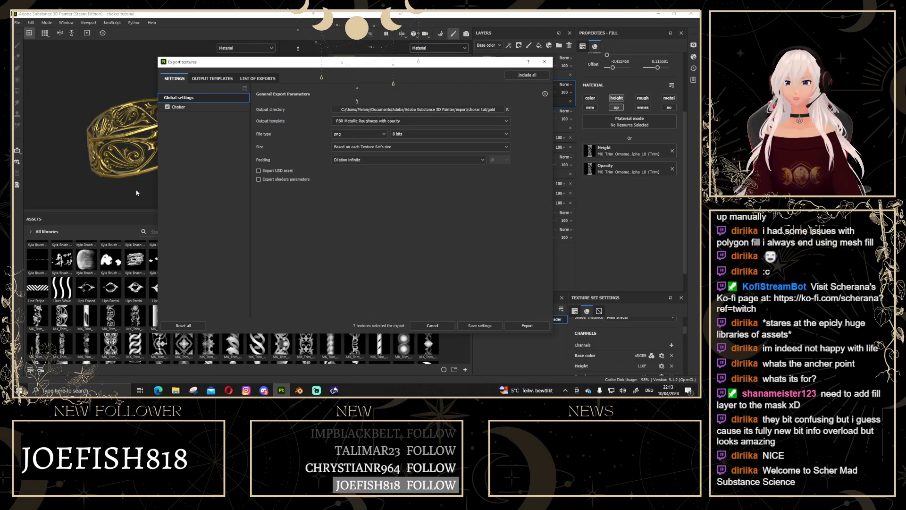
Export the choker's textures, close the export window and switch to Blender.
click(537, 325)
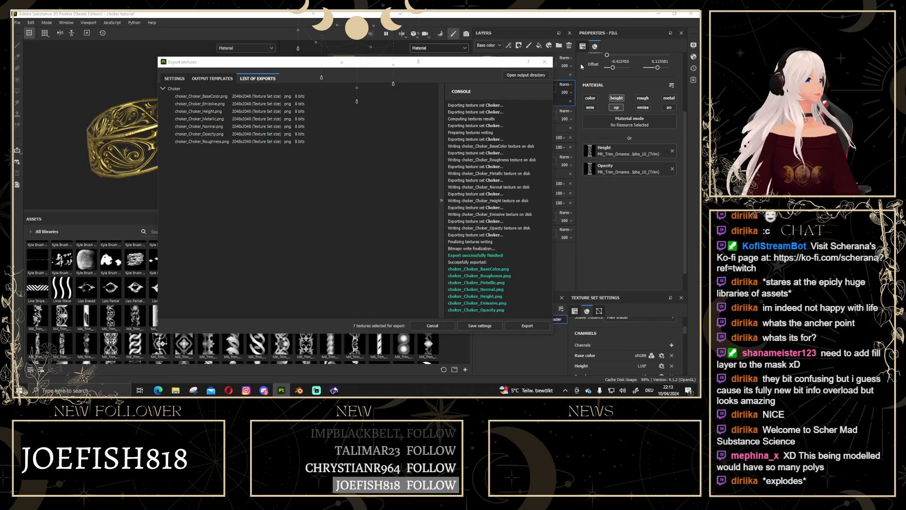
click(549, 64)
key(alt+Tab)
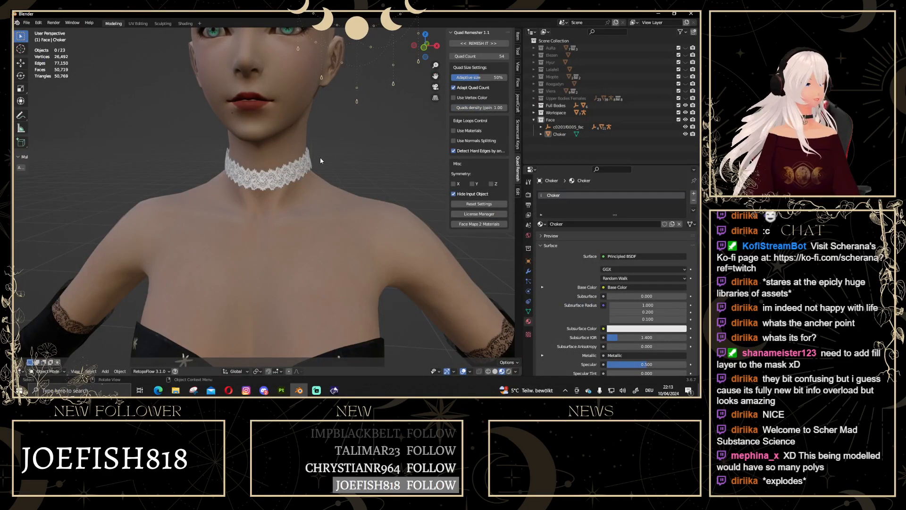
Select the choker and delete the old texture and mapping nodes from its material in the Shading workspace.
middle_drag(320, 158, 246, 171)
click(302, 166)
click(185, 23)
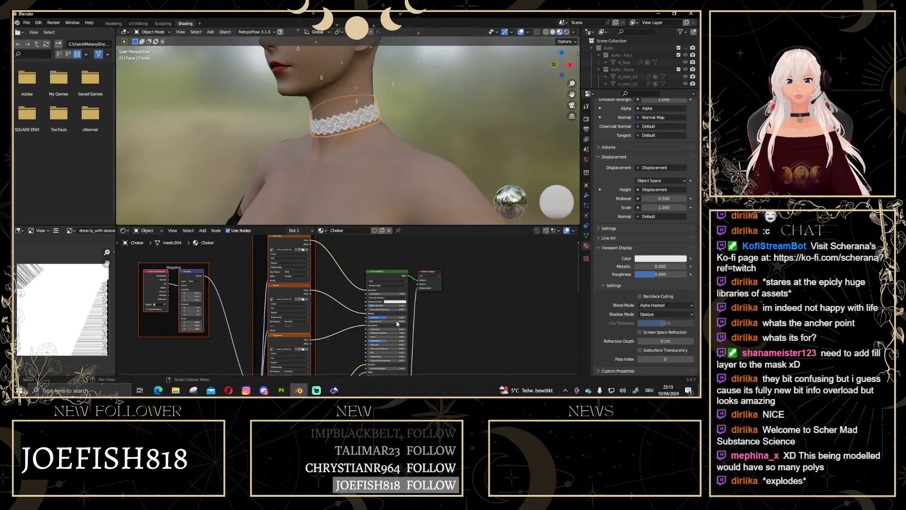
scroll(329, 294, down, 5)
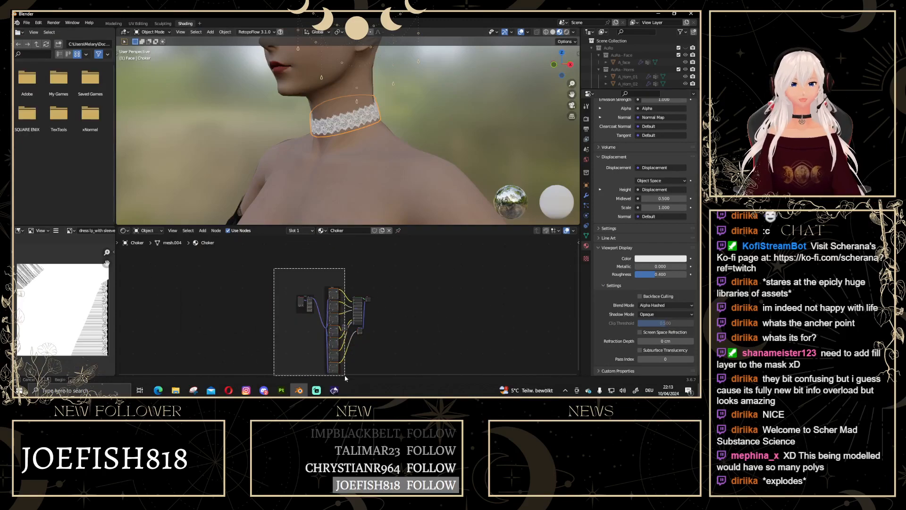
key(x)
mouse_move(356, 322)
mouse_down()
mouse_move(363, 337)
mouse_move(343, 317)
mouse_move(350, 319)
mouse_up()
Run the Principled Texture Setup on the Principled BSDF node with all choker textures from the gold folder.
scroll(349, 307, up, 6)
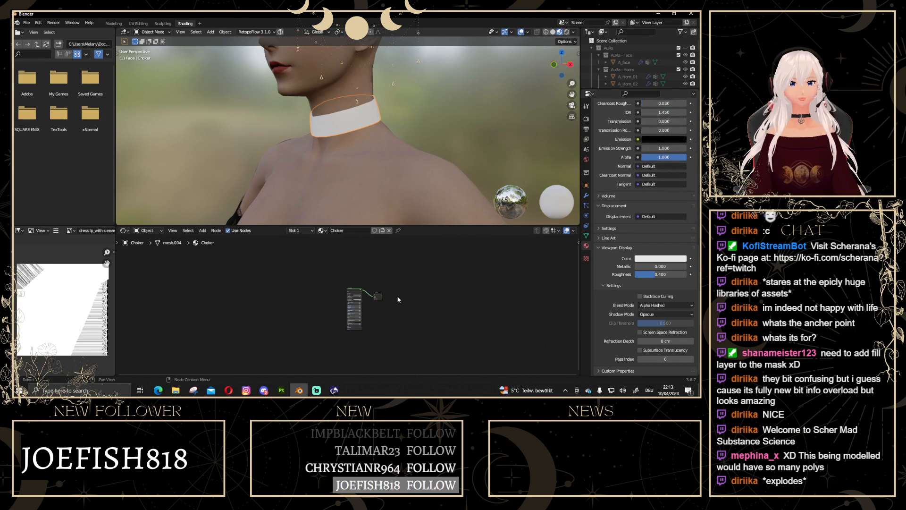
click(371, 263)
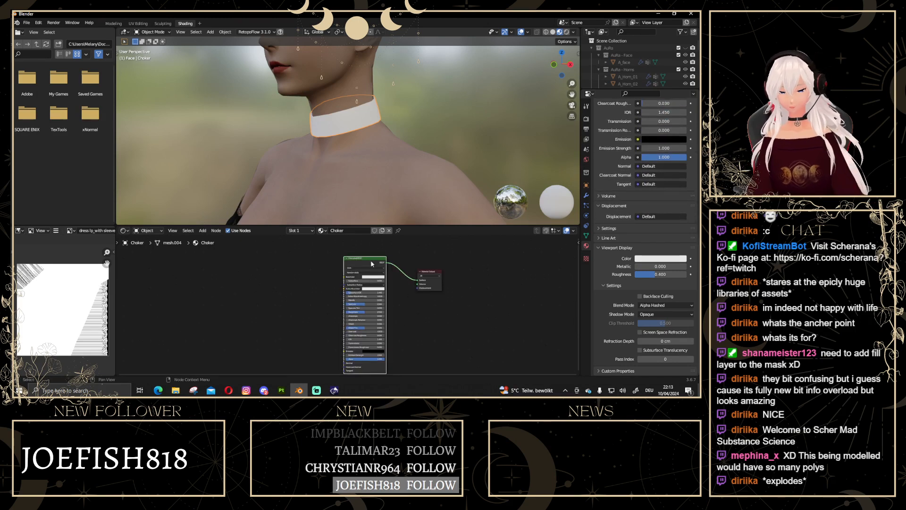
key(ctrl+shift+t)
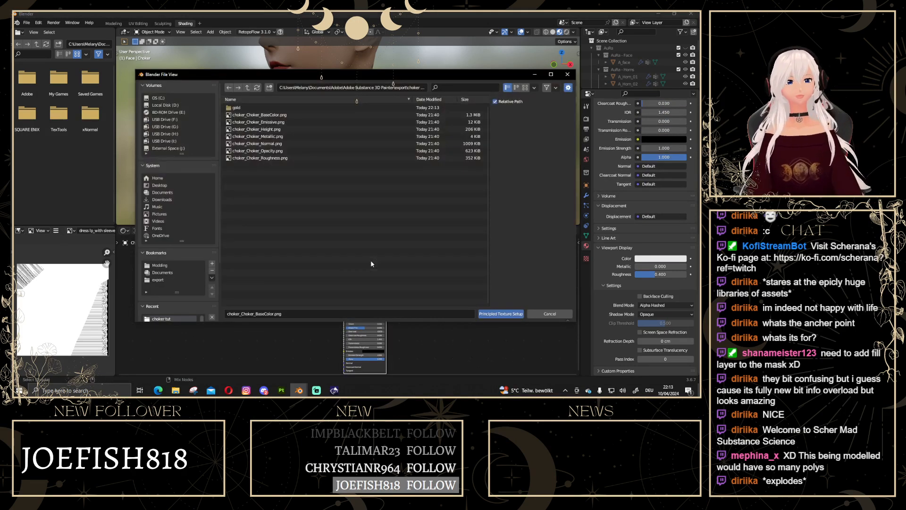
click(263, 108)
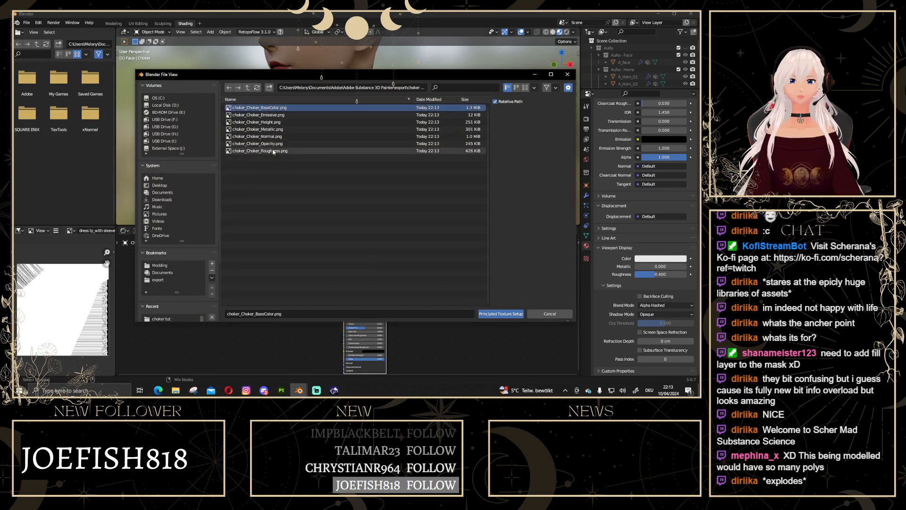
shift+click(259, 150)
click(501, 314)
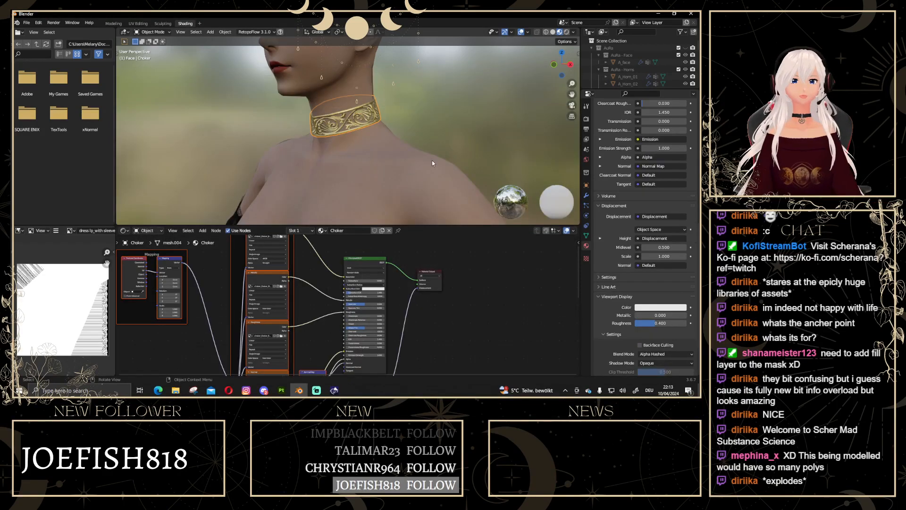
Inspect the gold choker from all sides in the Modeling workspace, looking at its mesh in Edit Mode as well.
middle_drag(334, 191, 415, 158)
click(114, 23)
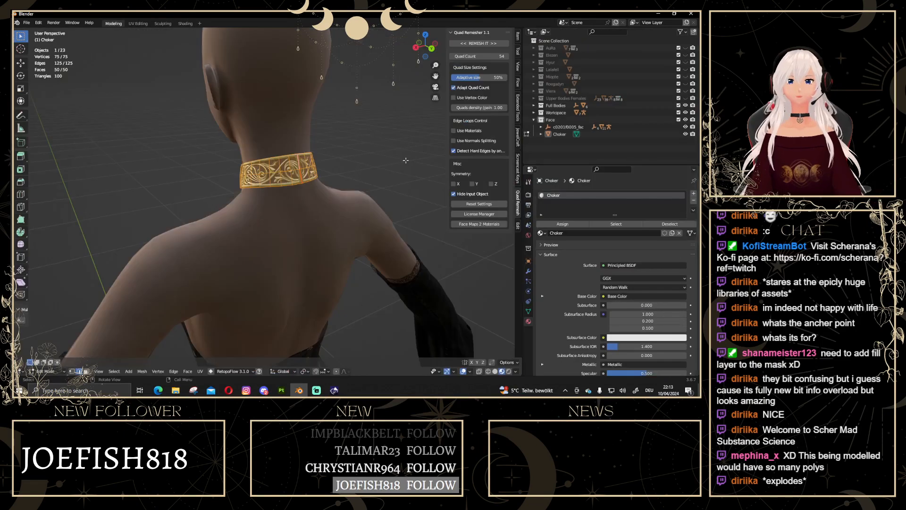
middle_drag(330, 156, 397, 147)
key(Tab)
scroll(365, 165, up, 2)
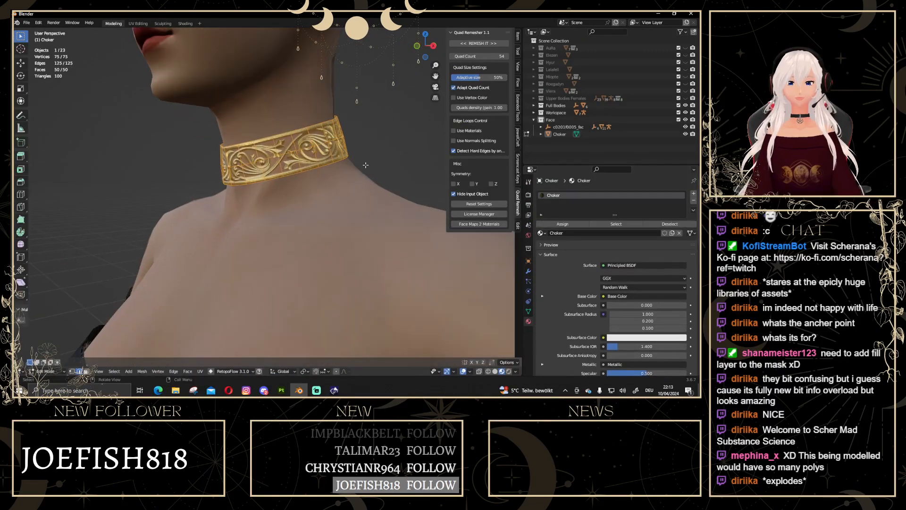
click(389, 158)
middle_drag(388, 157, 267, 179)
scroll(267, 179, down, 4)
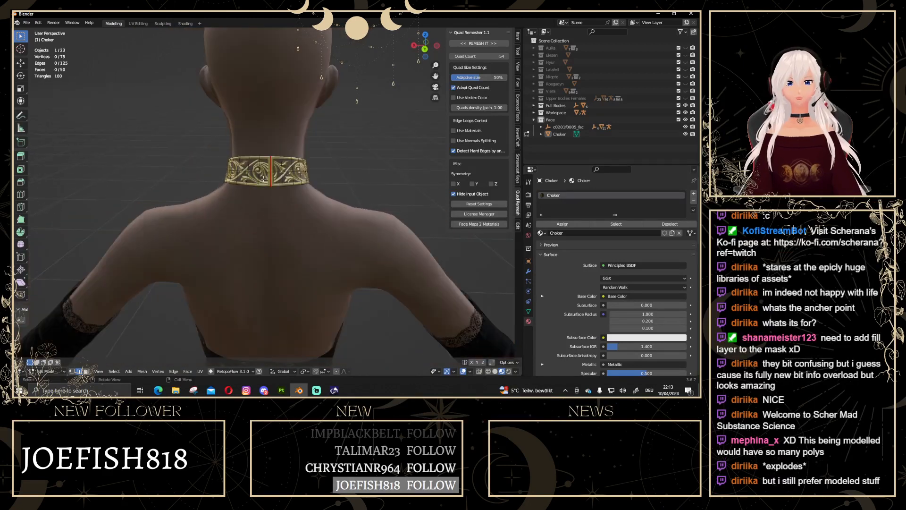
middle_drag(345, 182, 270, 136)
scroll(340, 174, up, 2)
key(Tab)
scroll(307, 167, down, 4)
scroll(320, 163, up, 2)
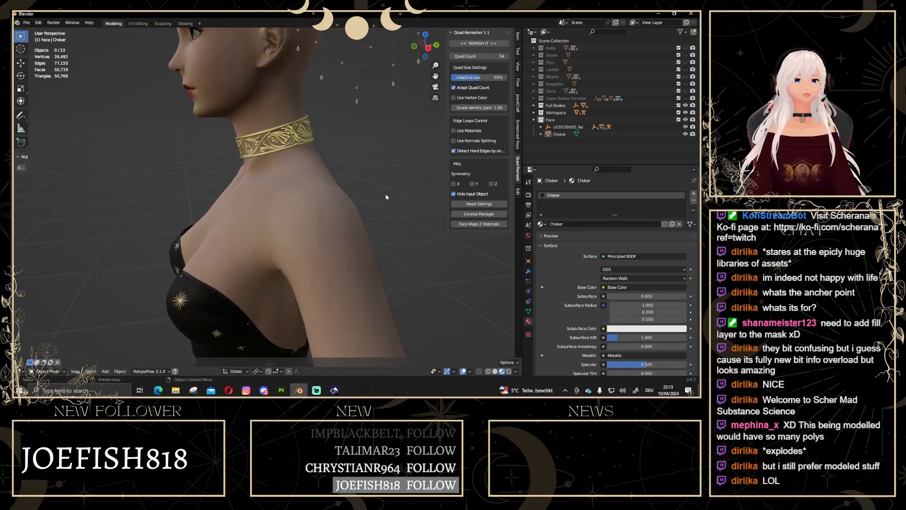
middle_drag(352, 158, 290, 149)
Select the choker, return to the Shading workspace and delete the Metallic texture node from its material.
click(291, 149)
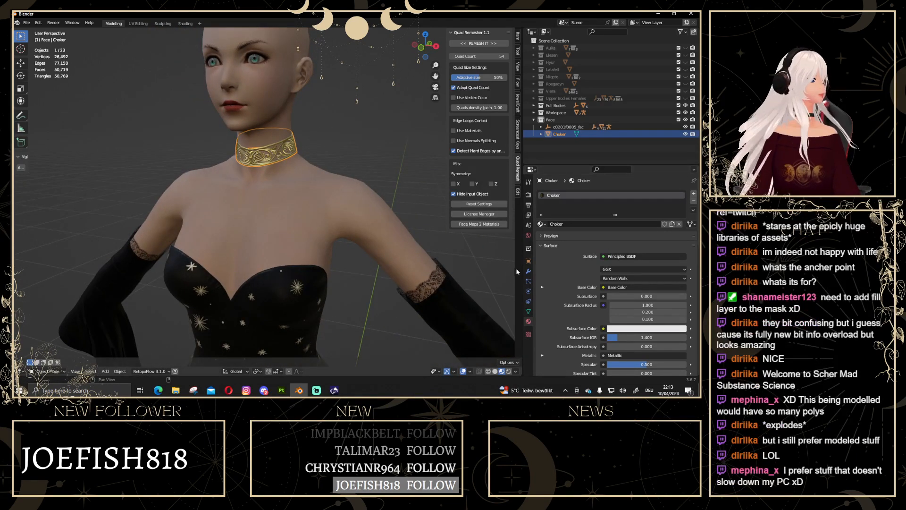
scroll(613, 283, down, 3)
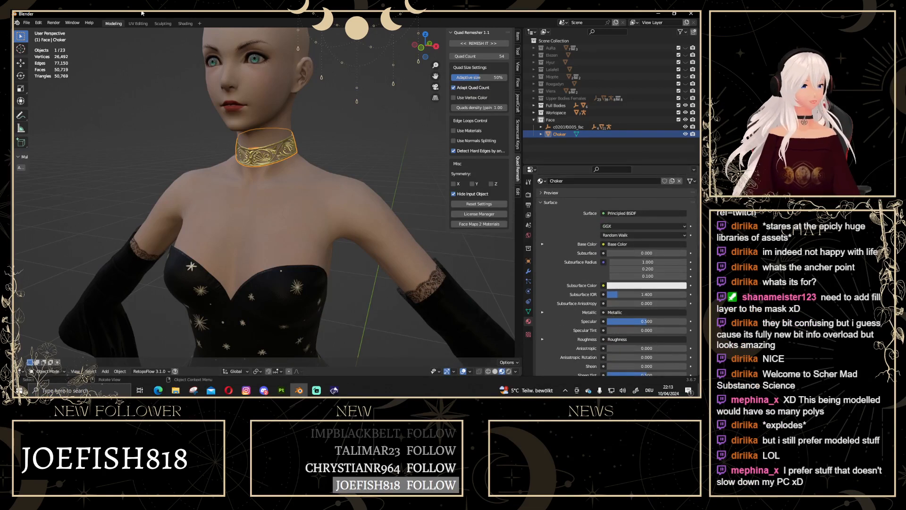
click(185, 24)
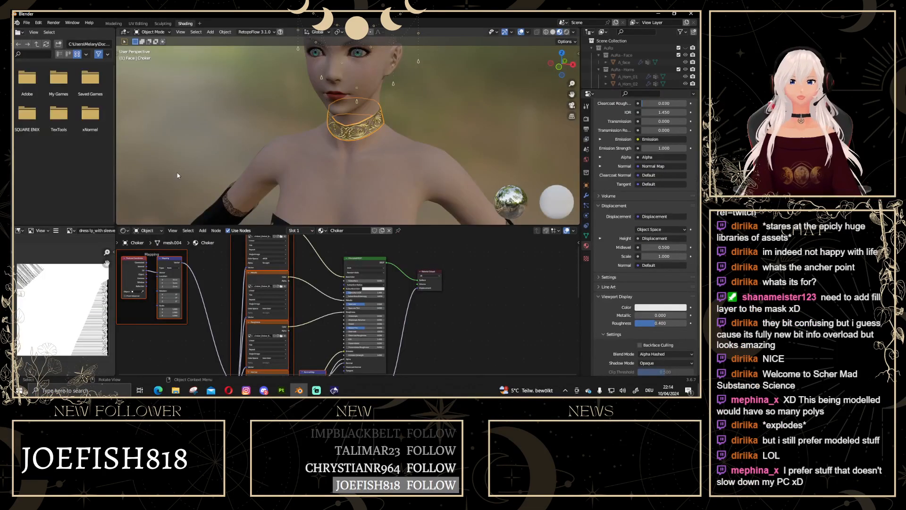
middle_drag(182, 246, 216, 273)
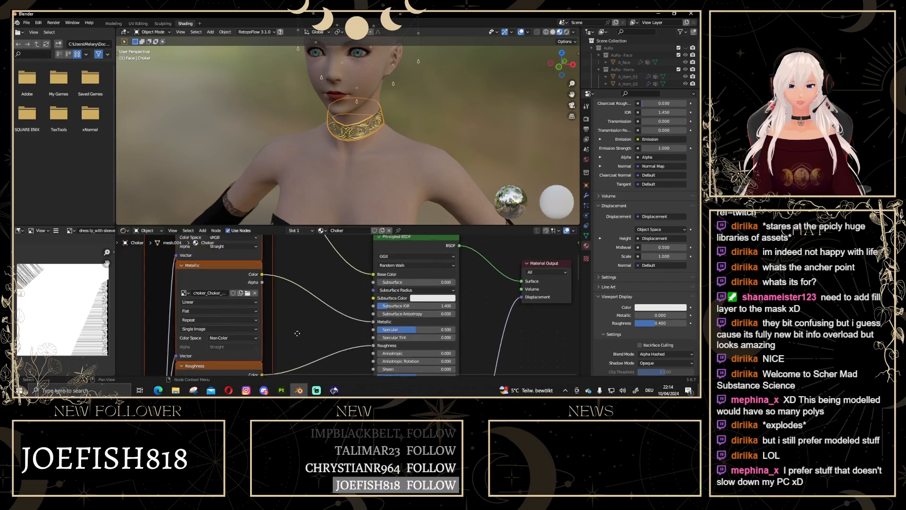
click(217, 273)
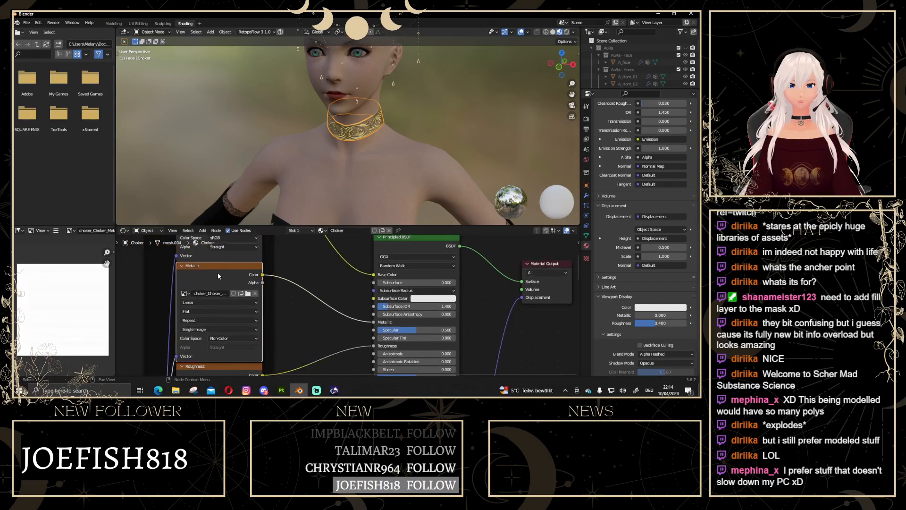
key(x)
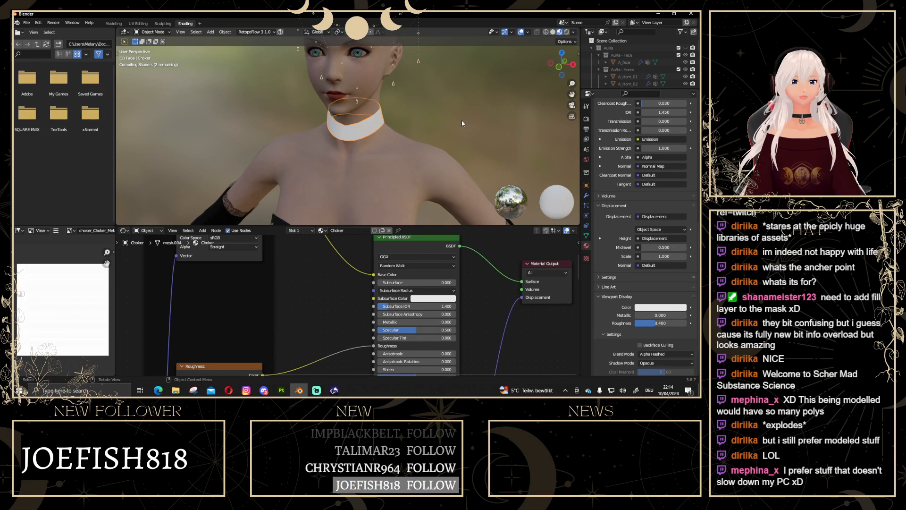
Raise the Principled BSDF's Metallic value to about 0.76 while viewing the choker up close.
scroll(461, 121, up, 3)
middle_drag(415, 146, 439, 118)
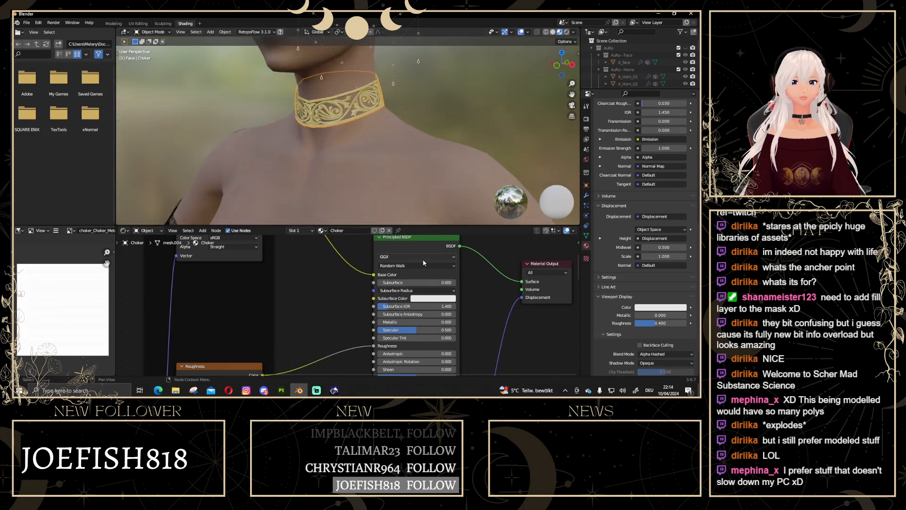
drag(415, 322, 450, 322)
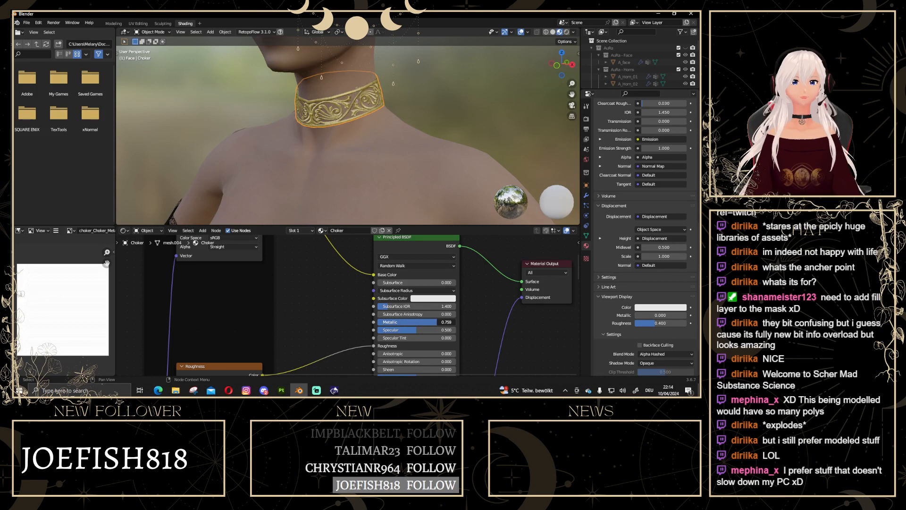
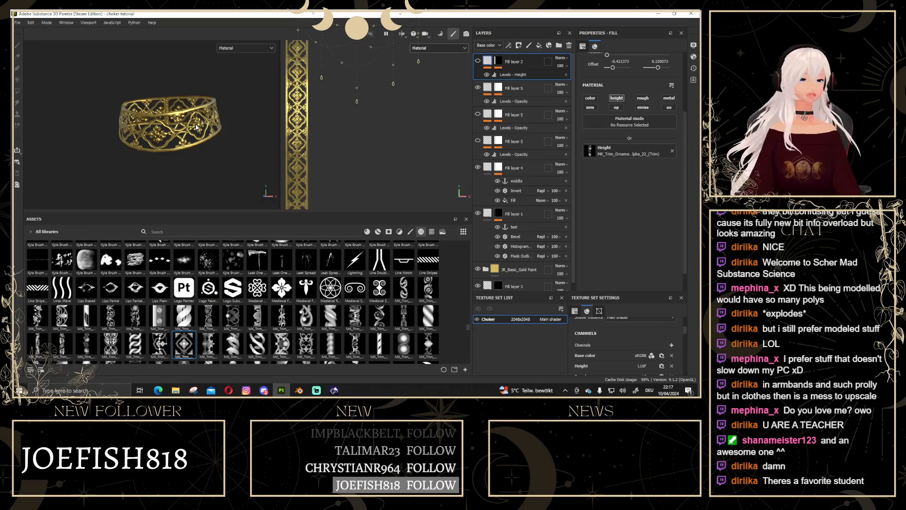
Switch to Blender, select the character together with the choker and delete their whole hierarchy.
click(299, 389)
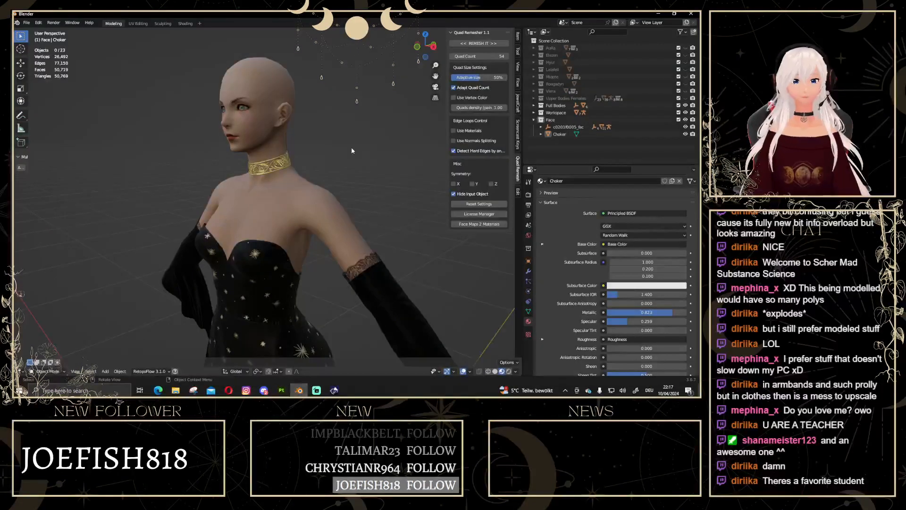
scroll(331, 156, down, 5)
middle_drag(330, 157, 284, 203)
drag(193, 145, 340, 281)
right_click(550, 128)
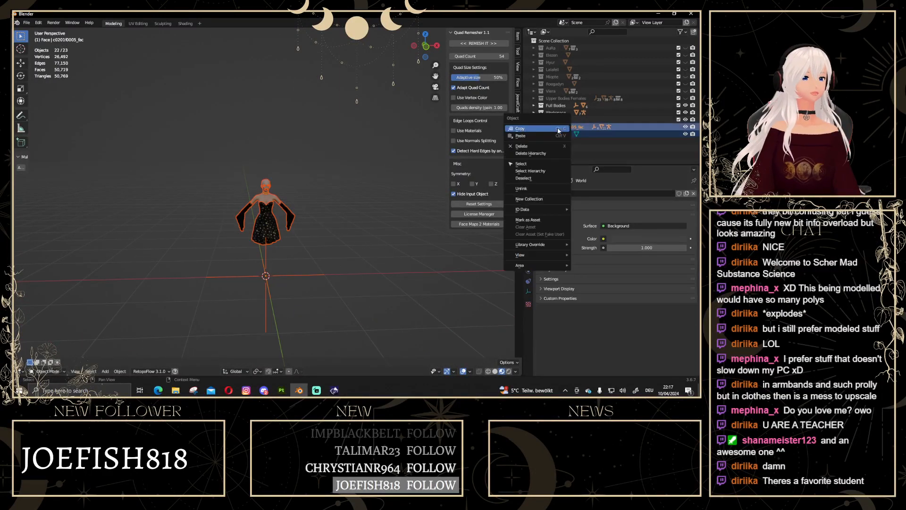
click(531, 153)
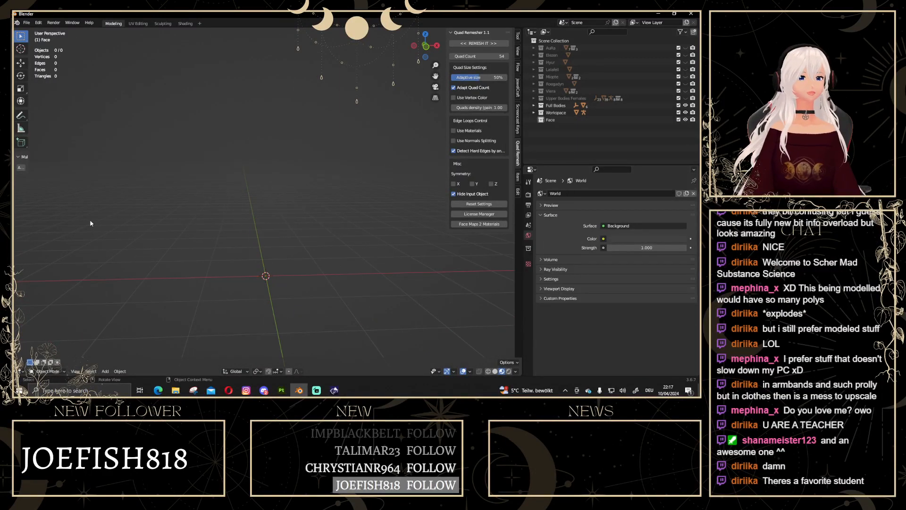
Import the FBX file tribal skirt lp_band_3 from the bake skirt folder inside Modding's Belly Dancer folder.
click(27, 23)
mouse_move(39, 119)
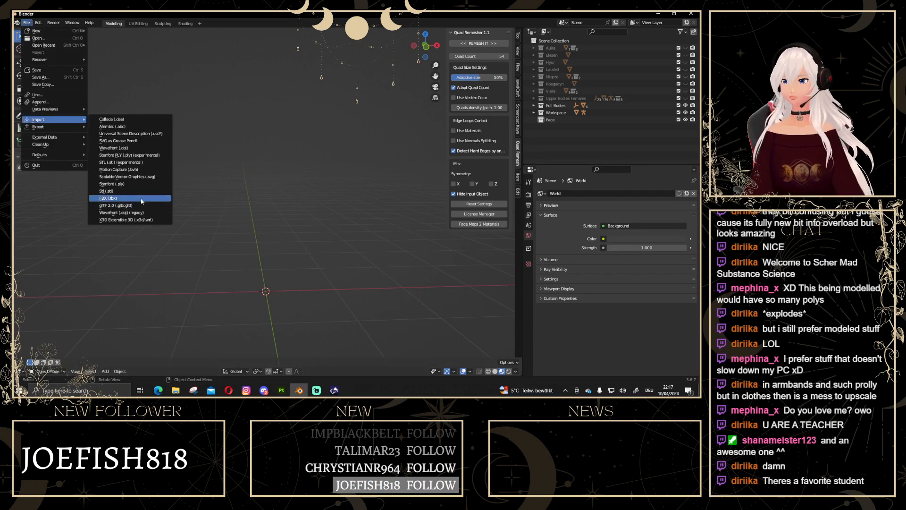
click(120, 199)
scroll(195, 183, down, 4)
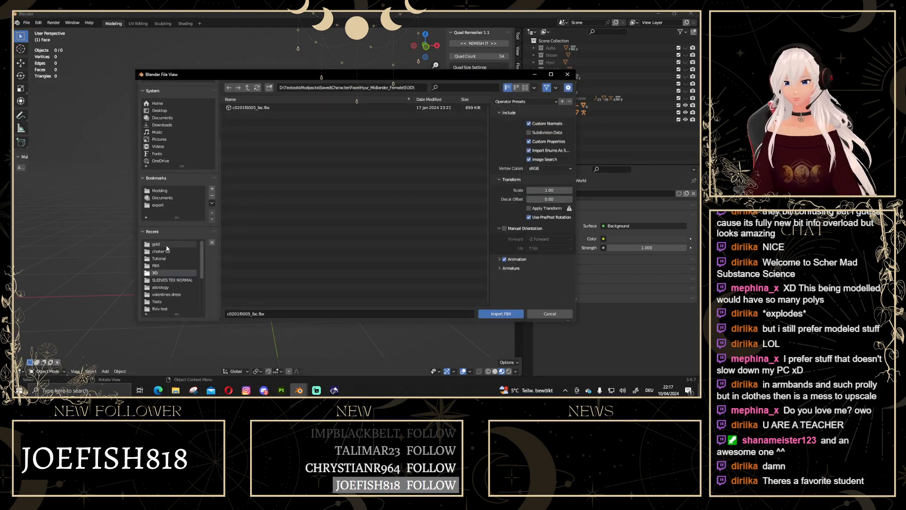
click(170, 190)
click(430, 99)
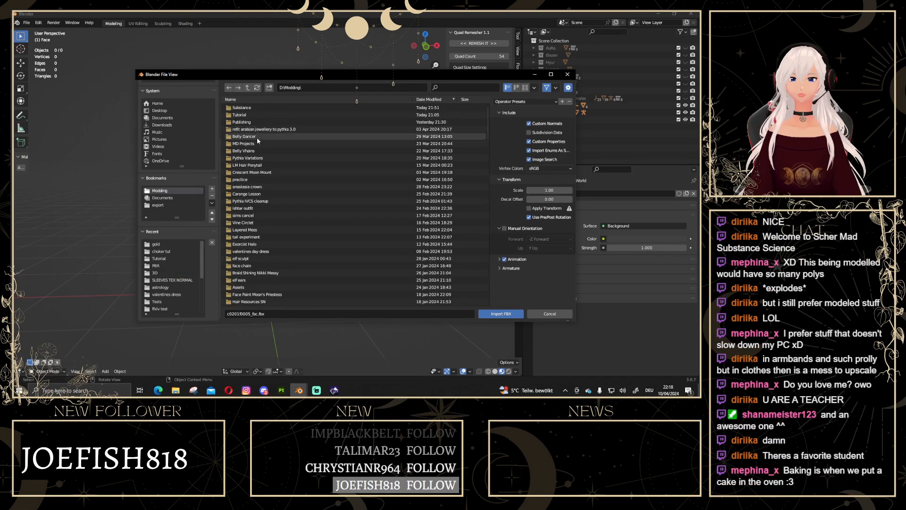
click(257, 137)
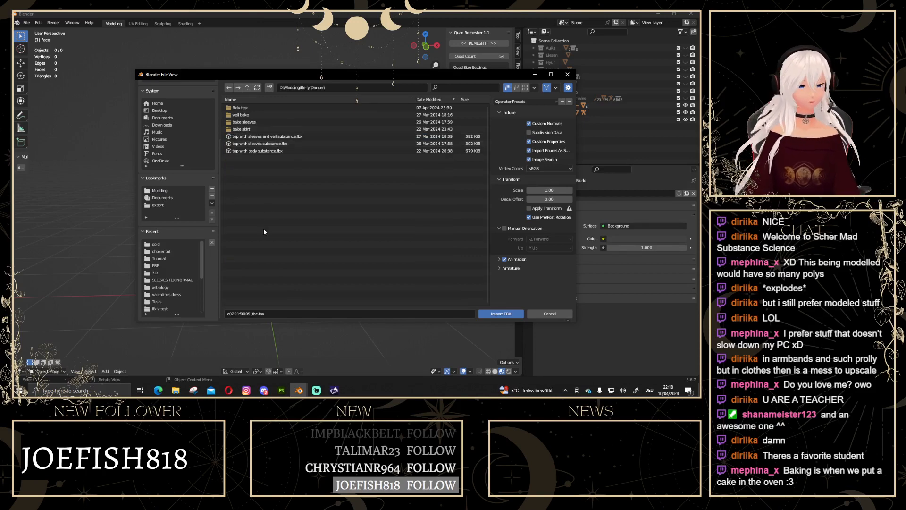
click(284, 129)
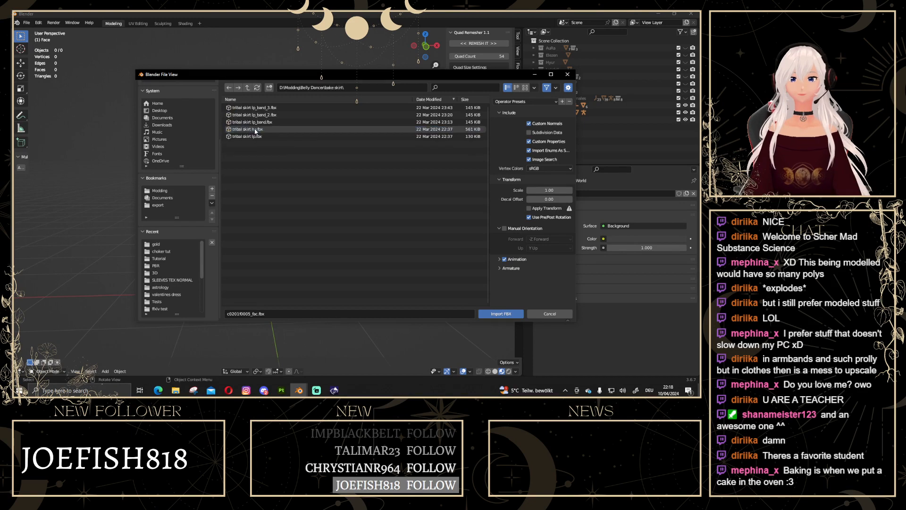
double_click(291, 110)
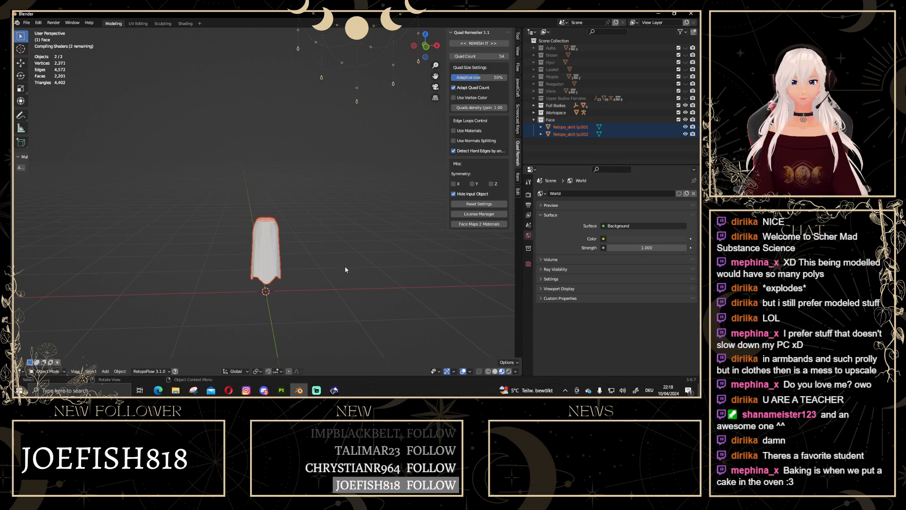
Move the imported skirt about 56 cm along the negative X axis.
scroll(306, 242, up, 5)
shift+middle_drag(305, 241, 329, 131)
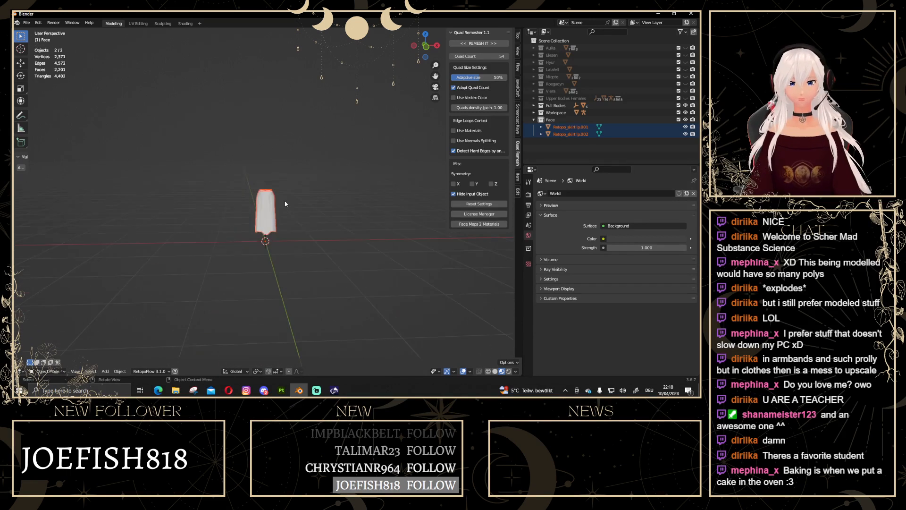
key(g)
key(y)
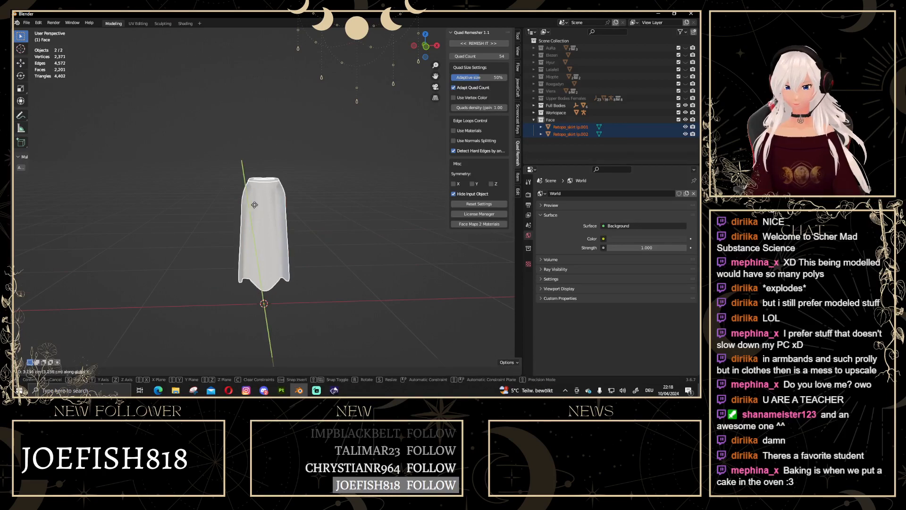
key(x)
click(207, 221)
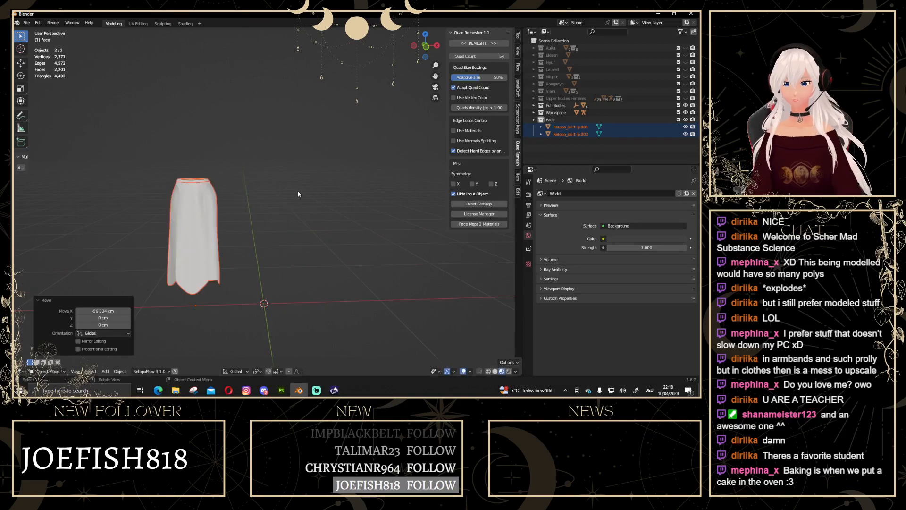
Deselect the skirt and turn on the wireframe overlay to show its mesh.
click(298, 191)
click(470, 370)
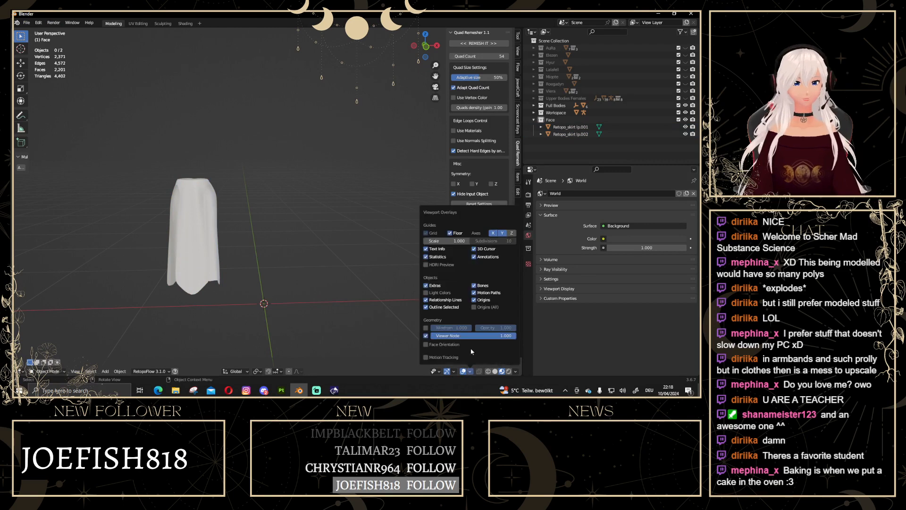
click(426, 328)
scroll(194, 235, up, 2)
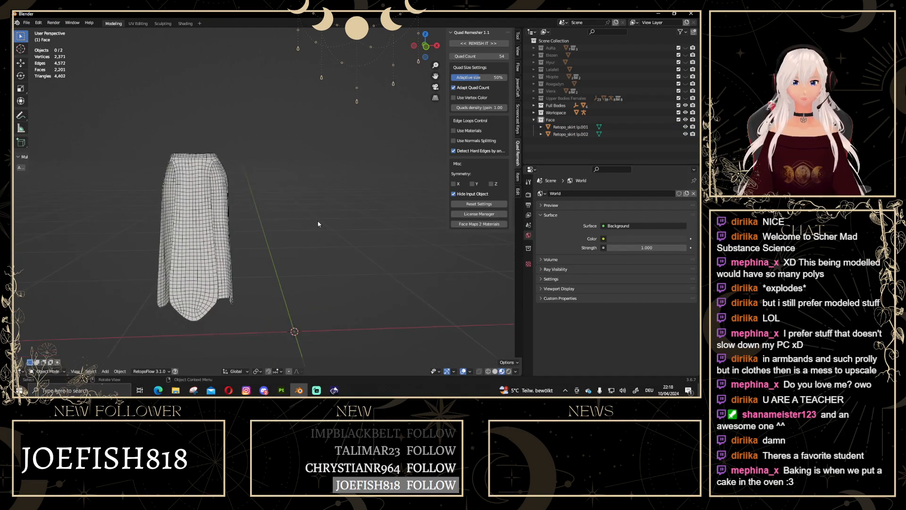
Import the FBX file tribal skirt hp from the bake skirt folder and leave the skirt deselected.
click(27, 23)
mouse_move(45, 119)
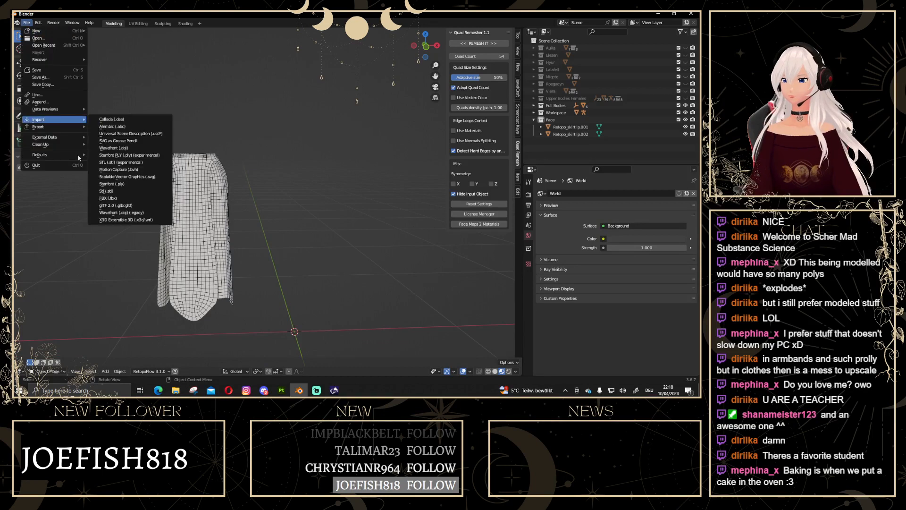
click(116, 200)
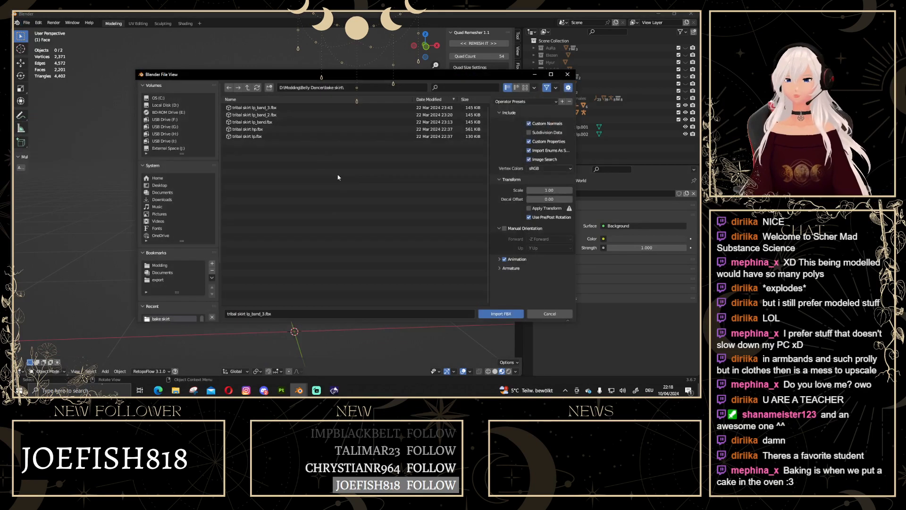
click(268, 129)
double_click(269, 129)
click(368, 290)
scroll(358, 264, up, 3)
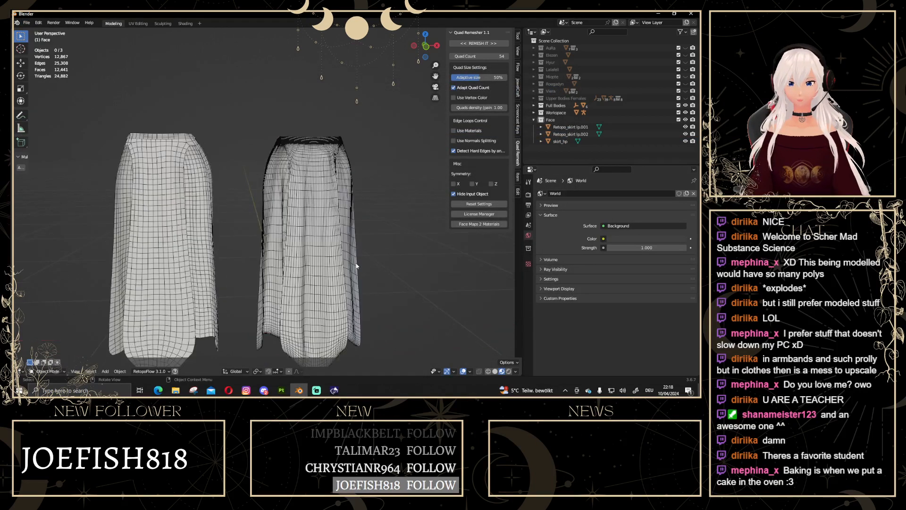
Compare the mesh density of the low-poly and high-poly skirts from above, the front and the back.
middle_drag(354, 239, 264, 165)
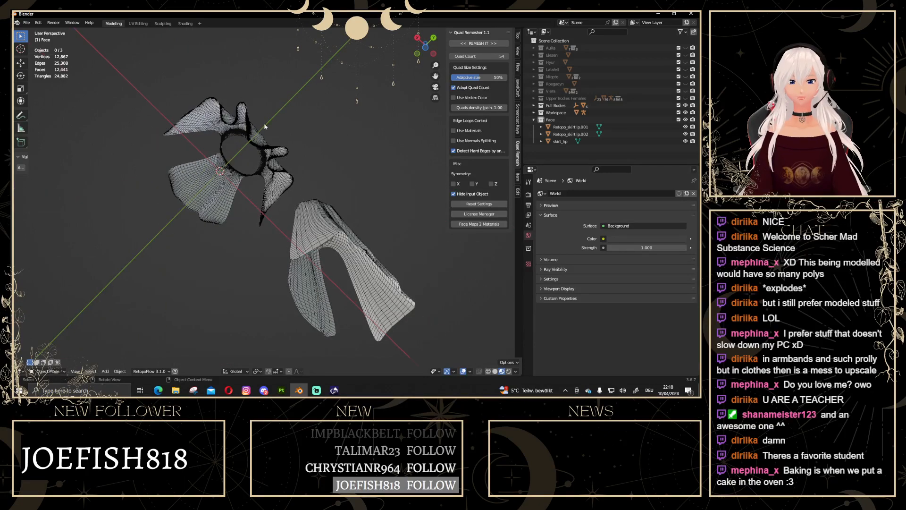
middle_drag(247, 130, 370, 232)
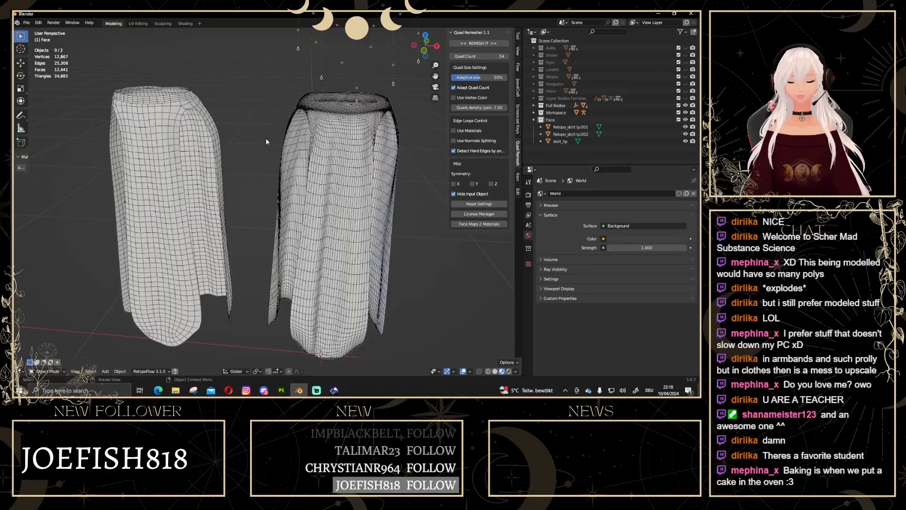
scroll(351, 186, down, 3)
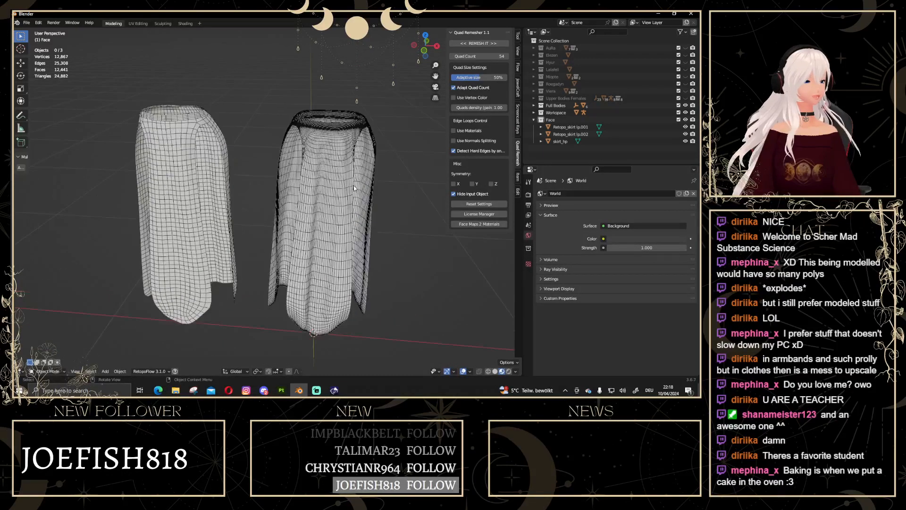
middle_drag(353, 185, 321, 184)
click(200, 165)
scroll(325, 189, down, 2)
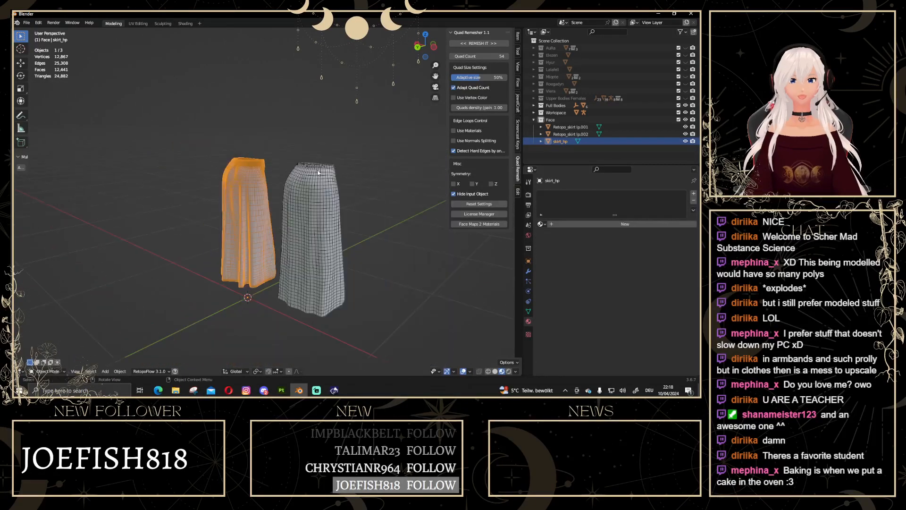
click(328, 193)
scroll(372, 203, up, 2)
middle_drag(372, 203, 262, 191)
scroll(263, 191, down, 3)
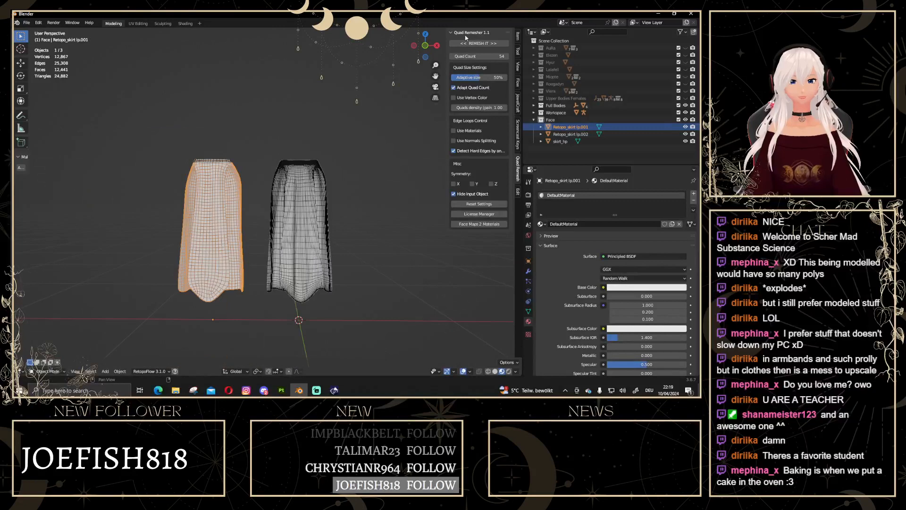
Compare the two skirts' wireframes in front orthographic view and from behind, selecting each skirt in turn.
drag(426, 48, 429, 46)
click(429, 47)
click(428, 46)
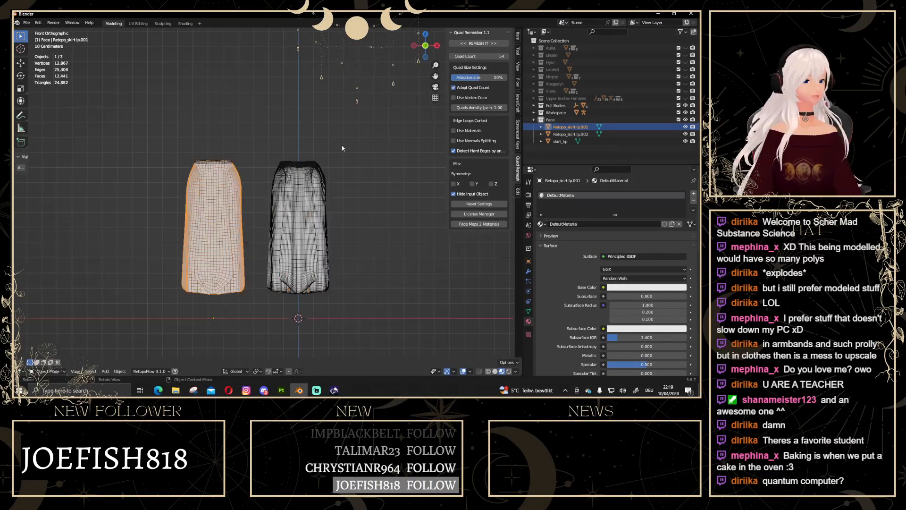
scroll(311, 207, up, 2)
scroll(312, 207, up, 2)
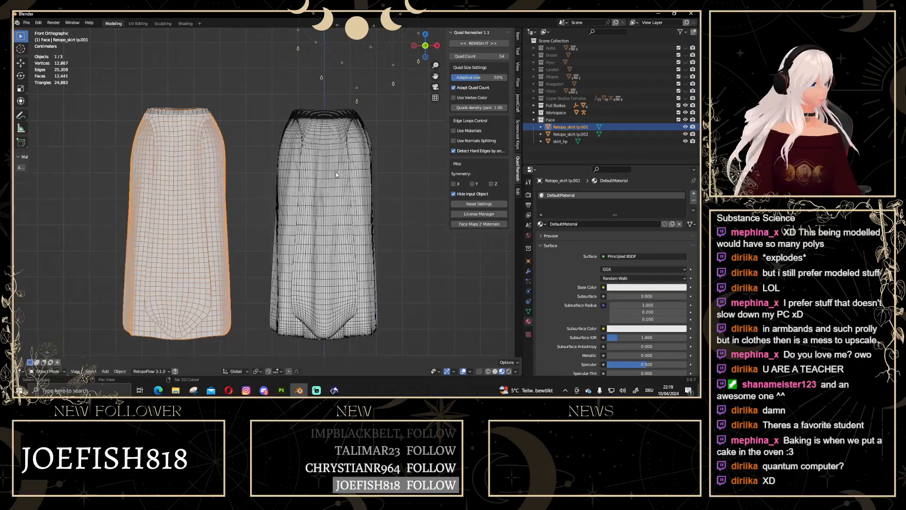
click(334, 173)
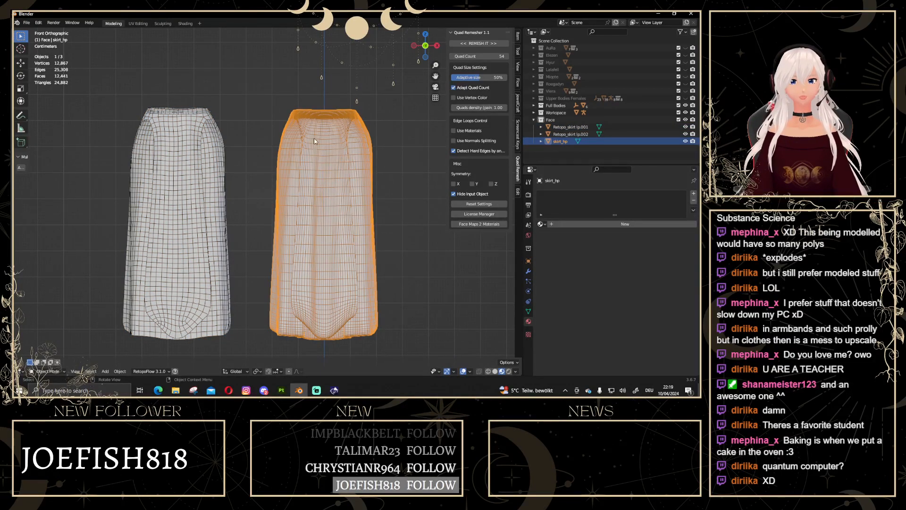
middle_drag(385, 207, 209, 187)
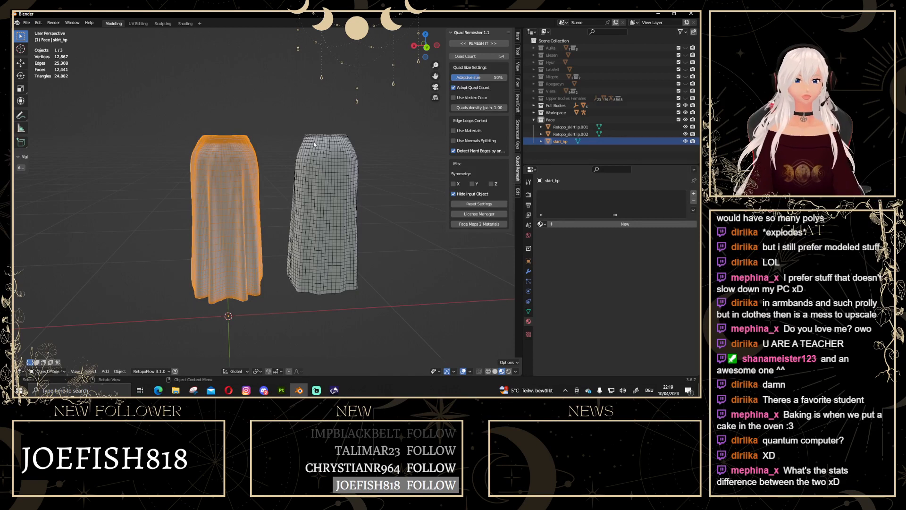
middle_drag(286, 164, 420, 104)
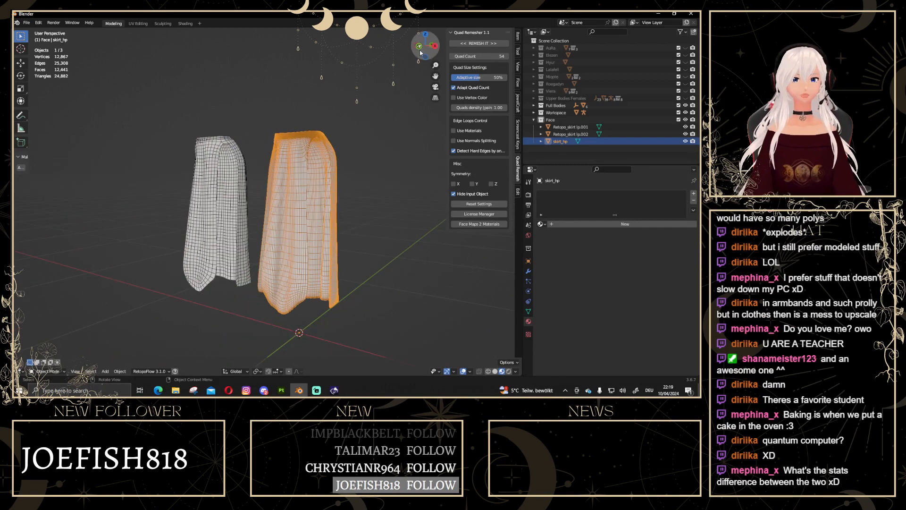
click(419, 49)
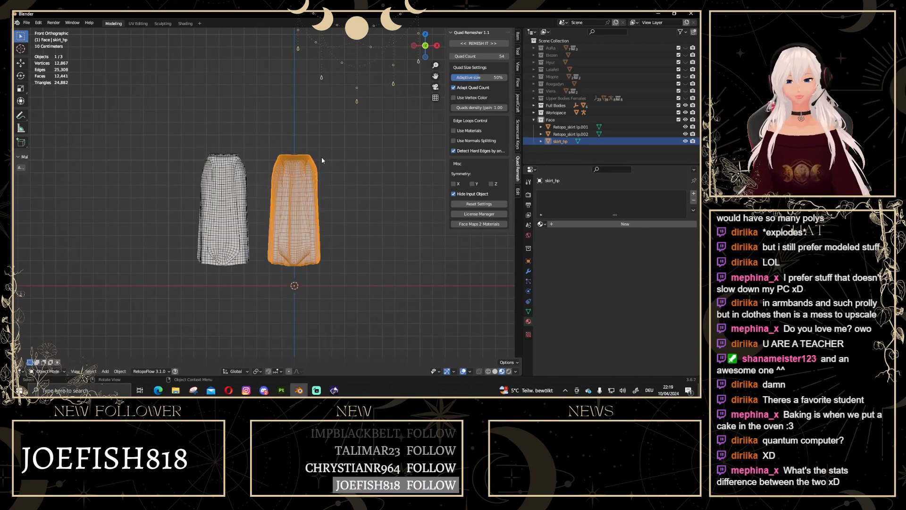
click(227, 178)
scroll(227, 177, up, 2)
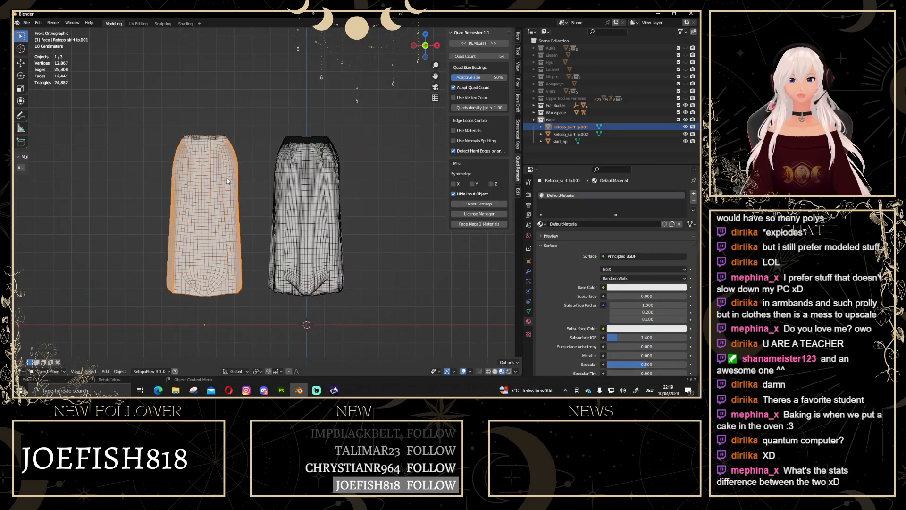
Examine the low-poly skirt's UV layout in the UV Editing workspace, then return to the Modeling workspace.
key(Tab)
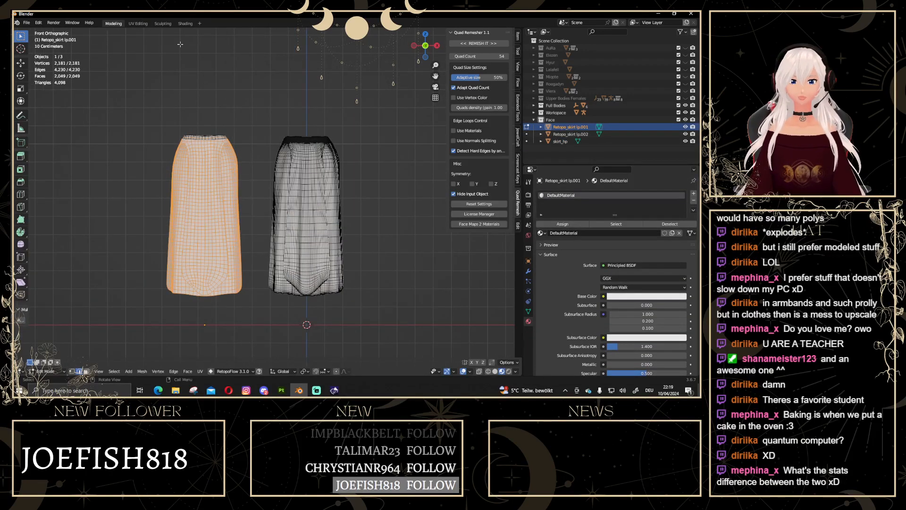
click(138, 23)
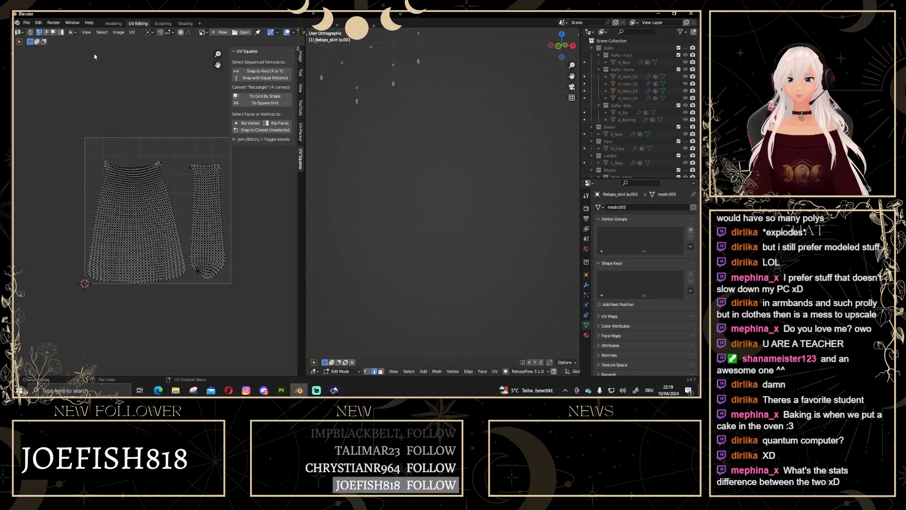
click(109, 24)
Select the high-poly skirt and examine its folds from several angles beside the low-poly skirt.
scroll(360, 197, up, 2)
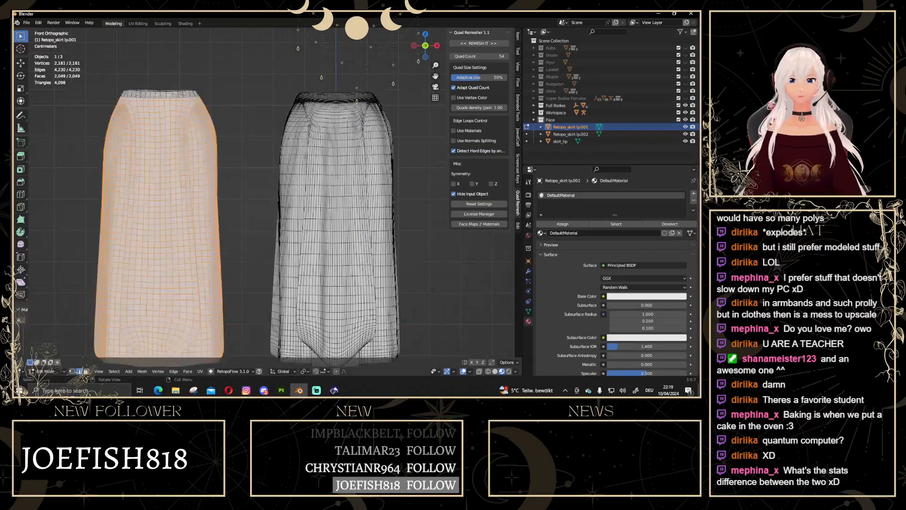
scroll(360, 197, down, 3)
click(294, 171)
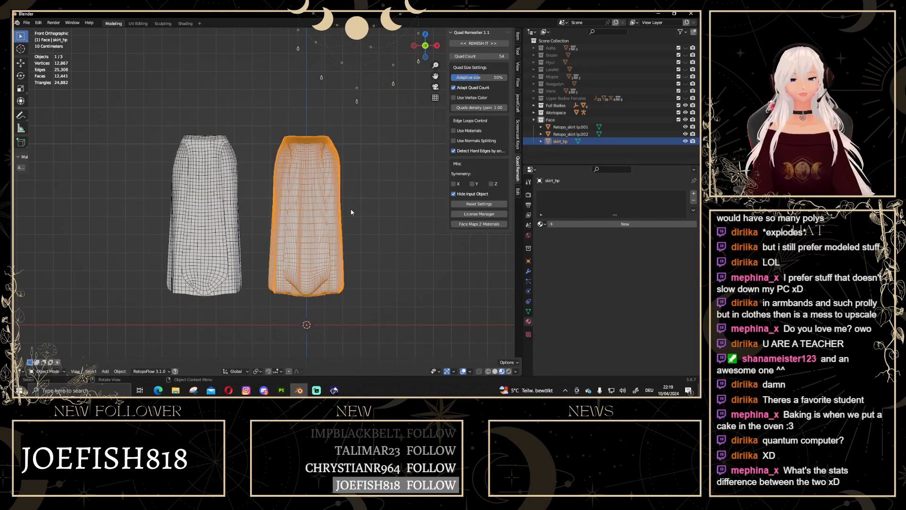
middle_drag(387, 215, 237, 261)
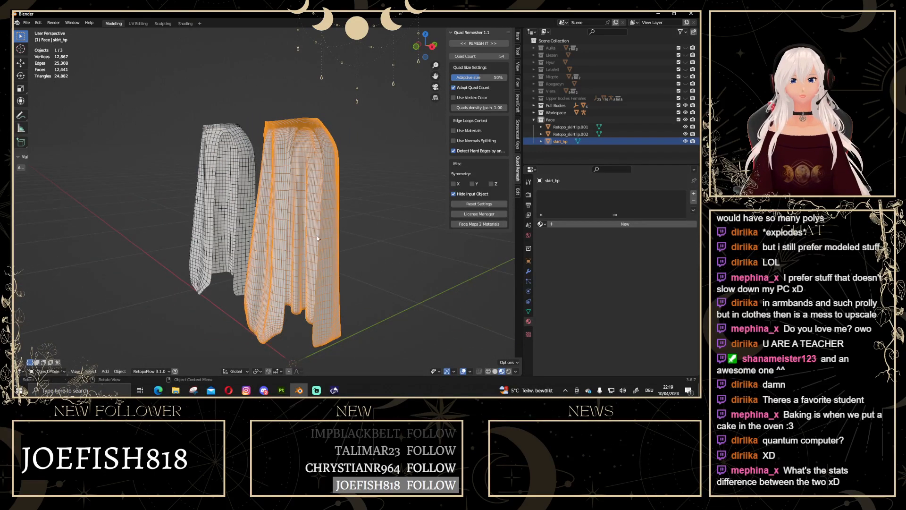
middle_drag(316, 236, 180, 107)
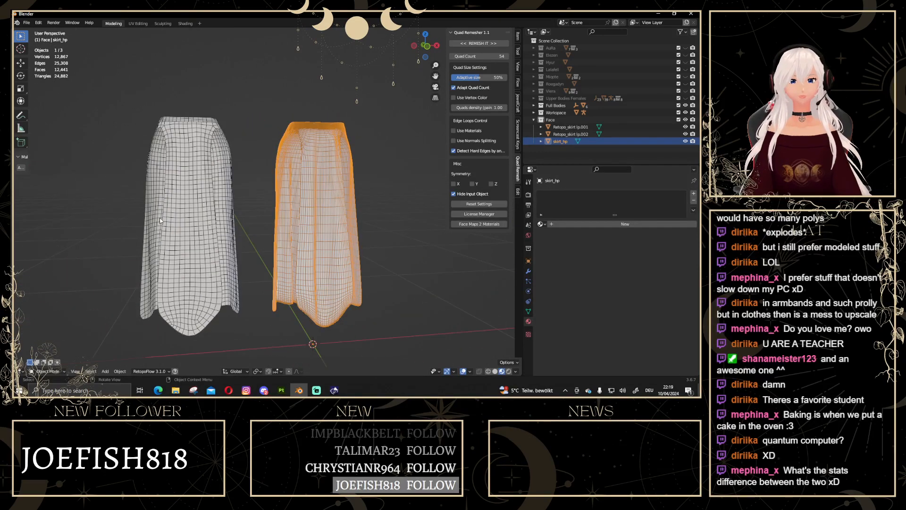
Switch to Substance 3D Painter and save the choker tutorial project.
click(282, 392)
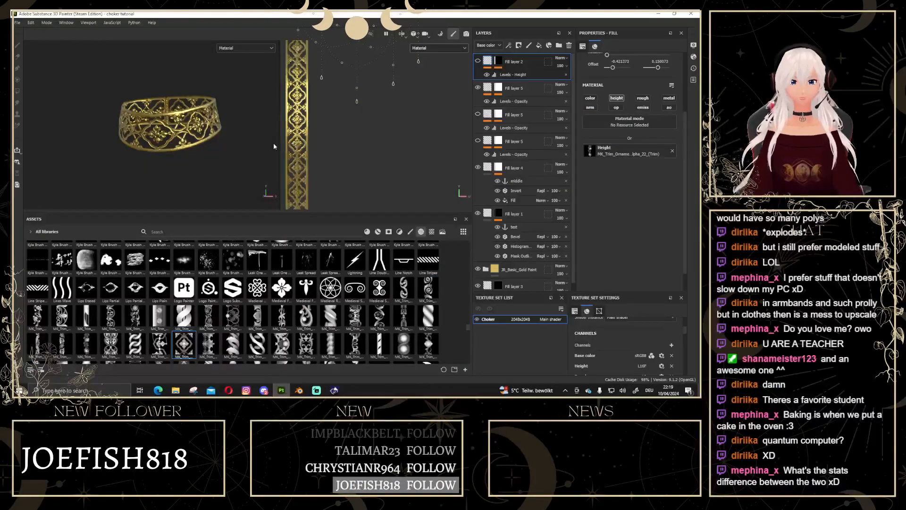
click(17, 22)
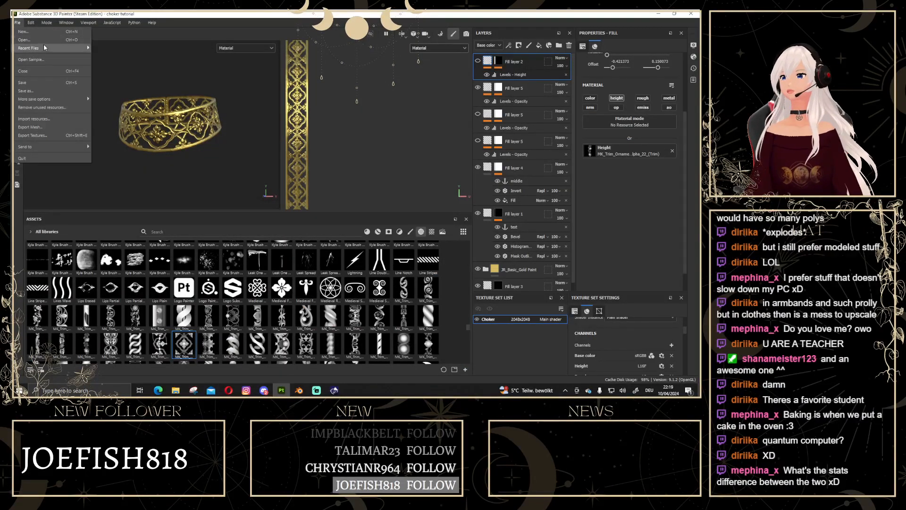
click(38, 80)
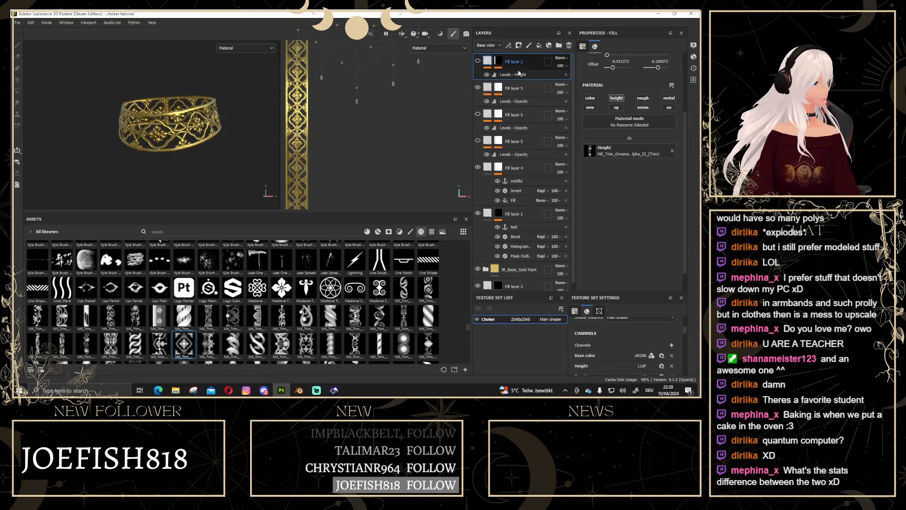
Switch to Blender and compare the mesh statistics of the high-poly and low-poly skirts in Edit Mode.
click(299, 390)
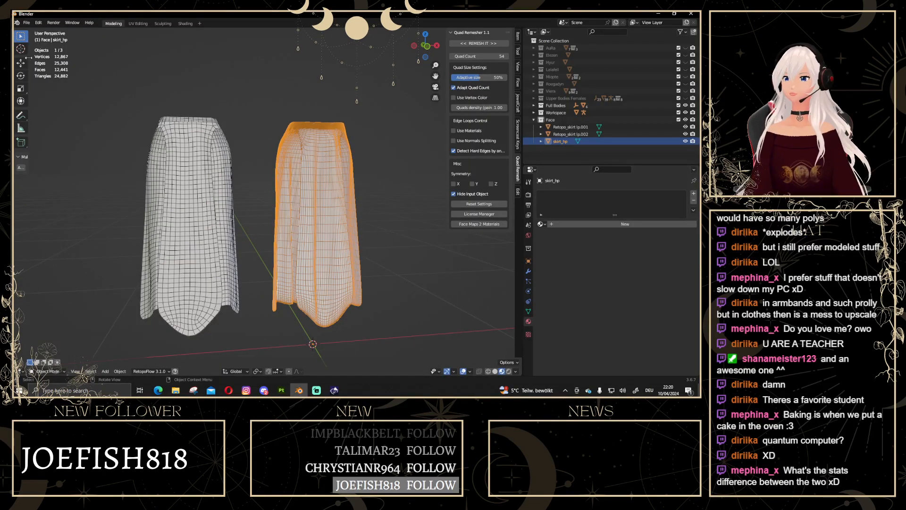
click(183, 154)
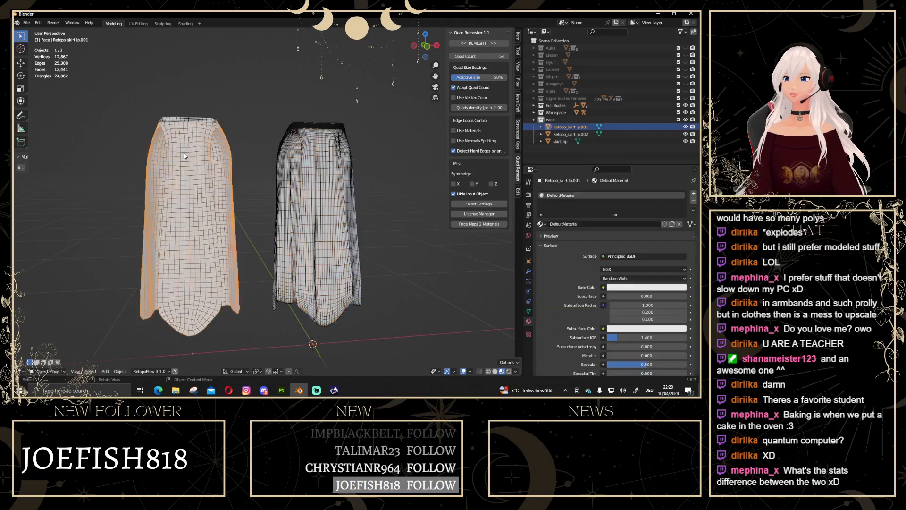
click(333, 166)
key(Tab)
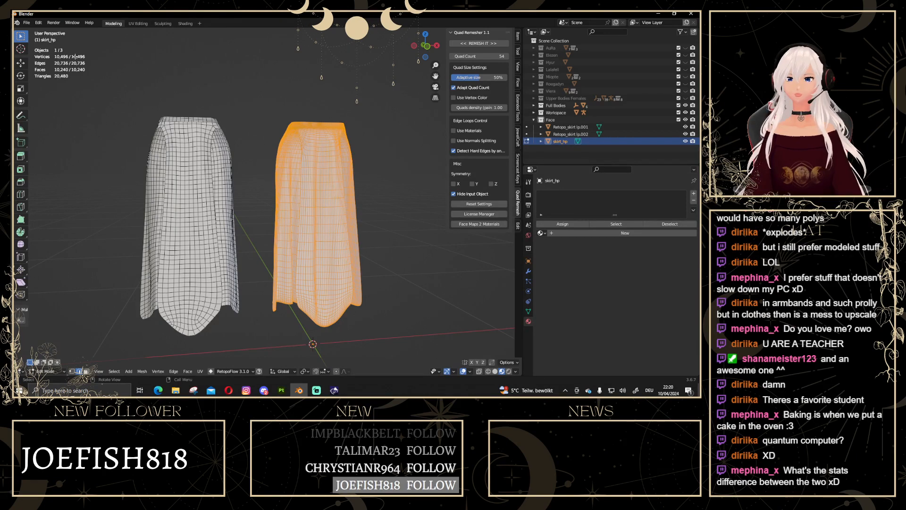
click(168, 151)
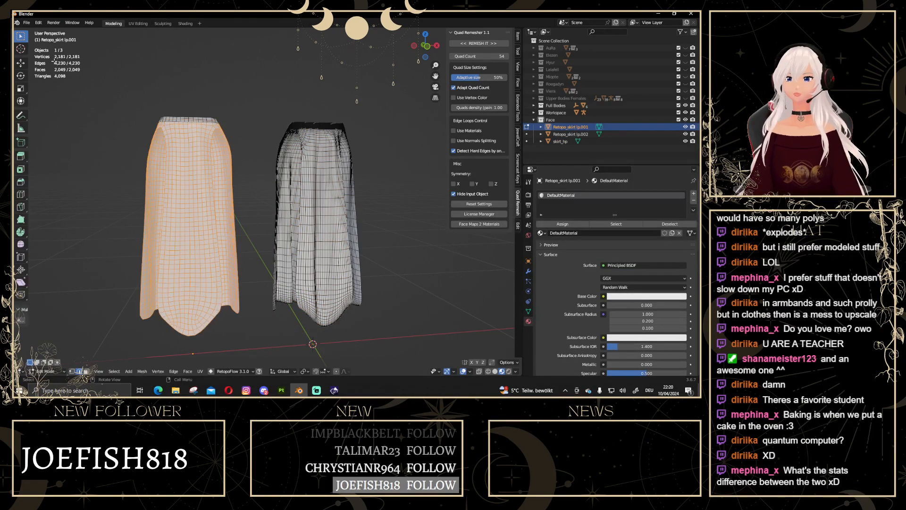
key(Tab)
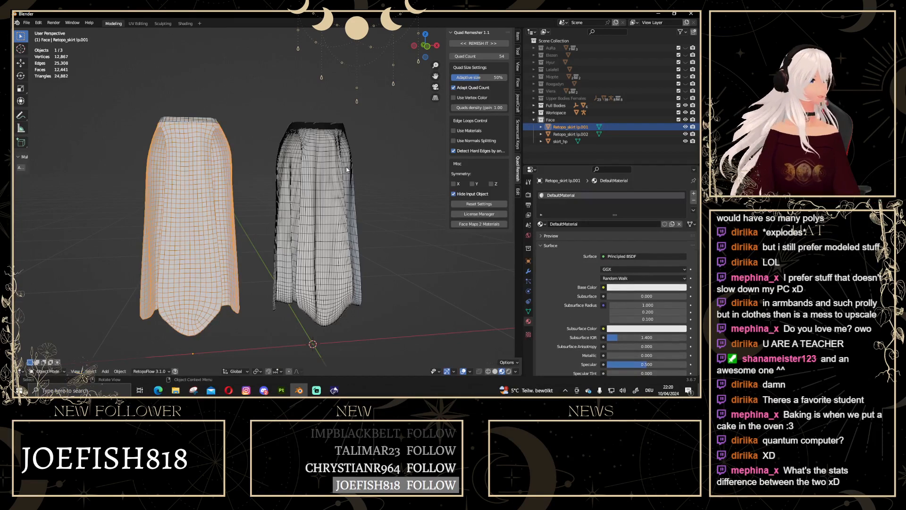
Review the low-poly and high-poly skirts side by side in Object Mode, leaving both deselected.
scroll(329, 183, down, 1)
click(330, 183)
click(398, 271)
middle_drag(354, 256, 320, 245)
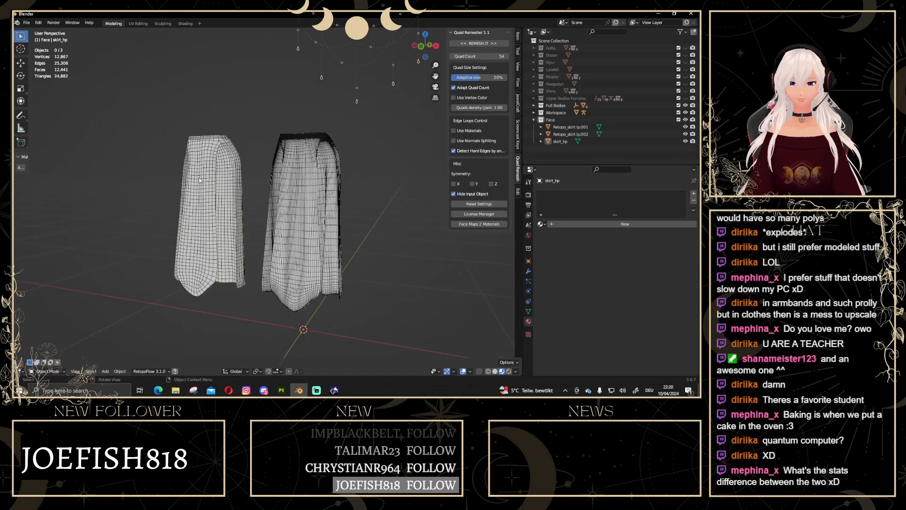
click(201, 181)
click(293, 159)
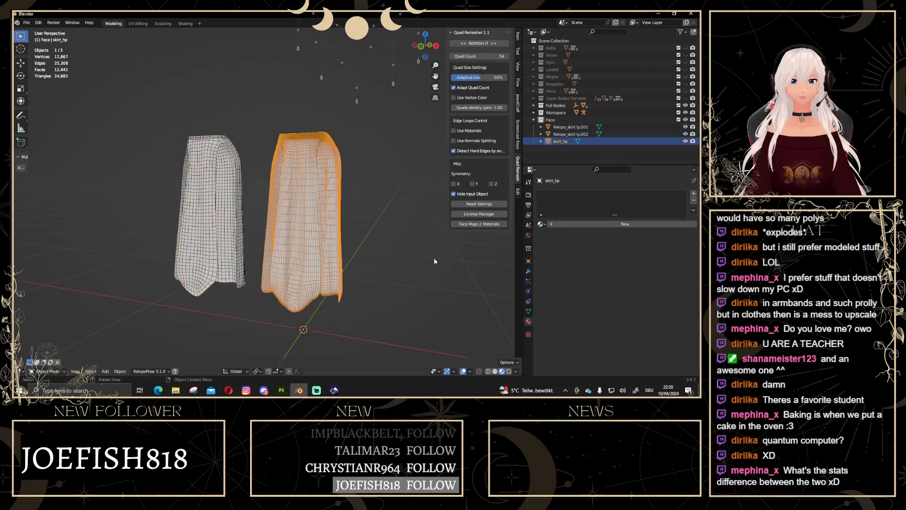
click(424, 257)
middle_drag(425, 257, 397, 253)
scroll(397, 254, down, 1)
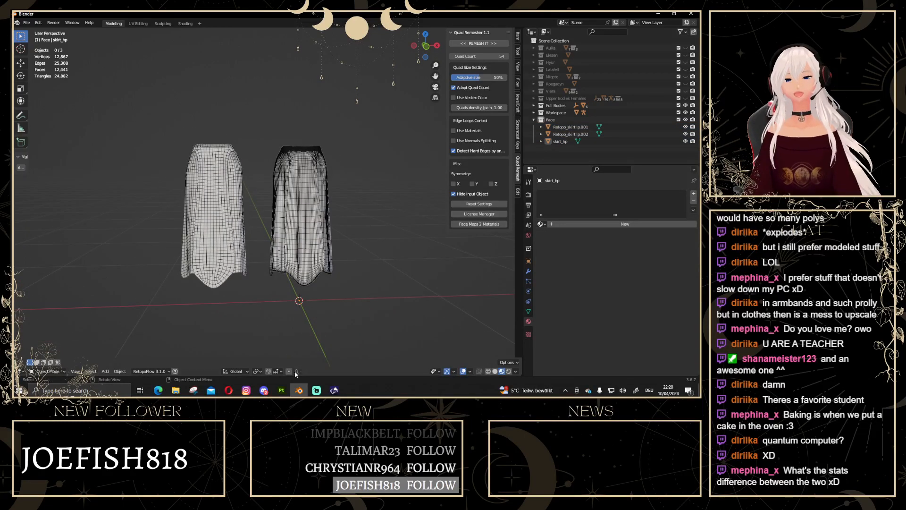
Switch to Substance 3D Painter and examine the gold choker in the 3D view.
click(281, 390)
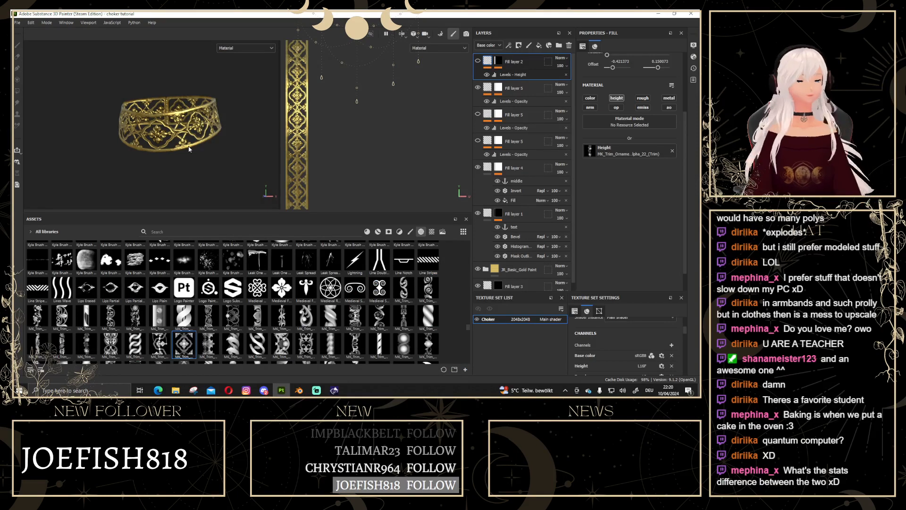
scroll(189, 149, down, 2)
scroll(189, 149, up, 3)
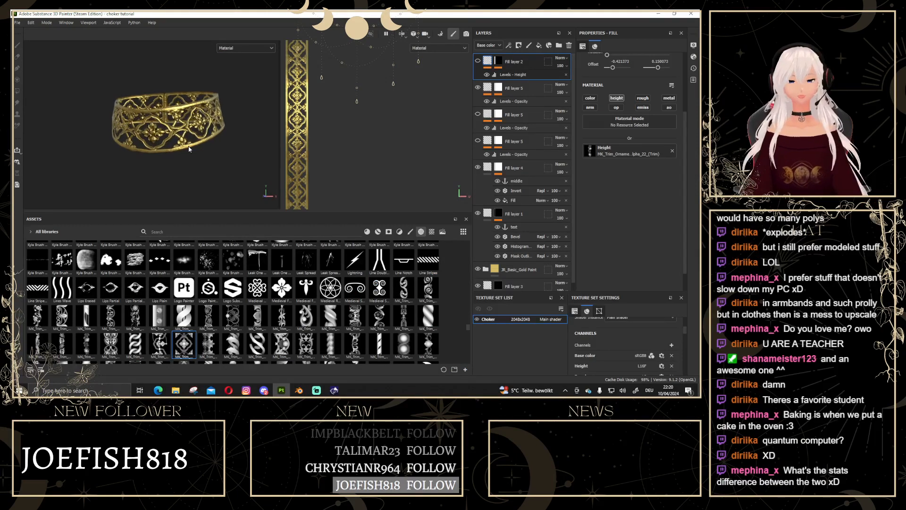
scroll(189, 149, up, 2)
scroll(189, 149, down, 3)
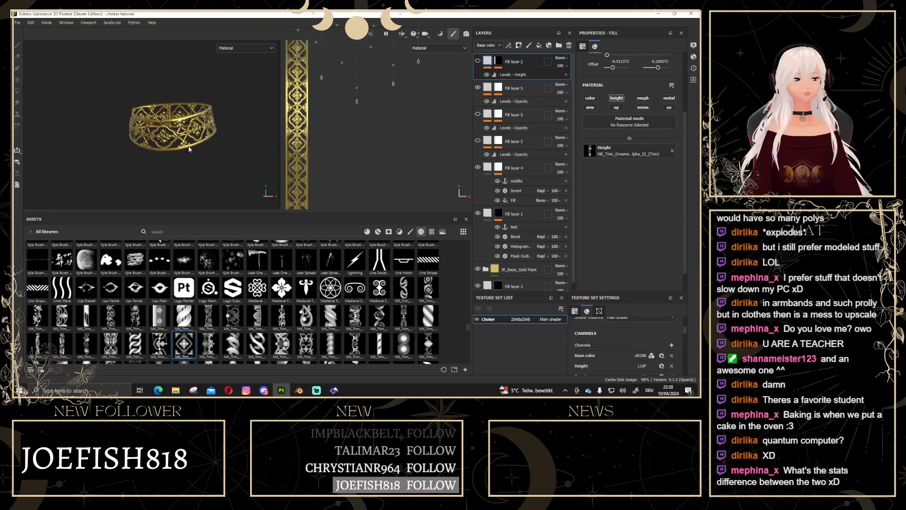
scroll(188, 149, up, 2)
scroll(189, 149, down, 3)
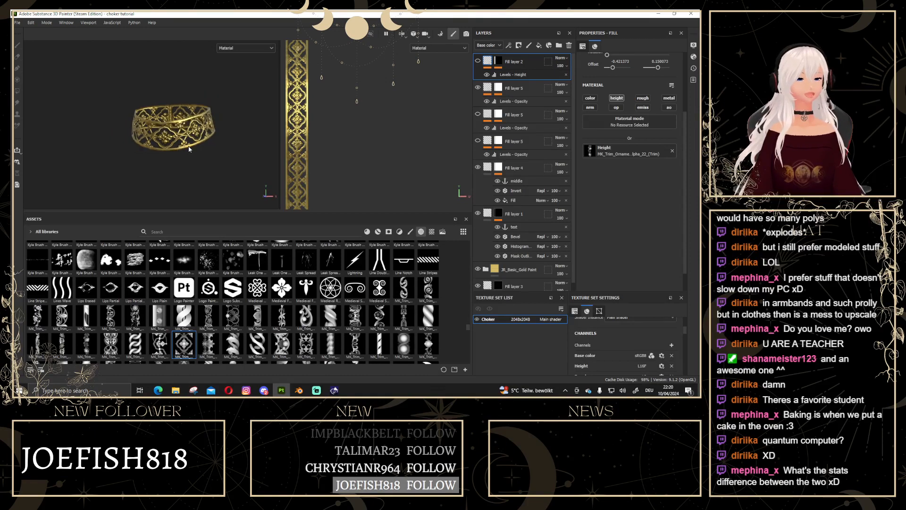
scroll(189, 149, up, 2)
scroll(189, 149, down, 2)
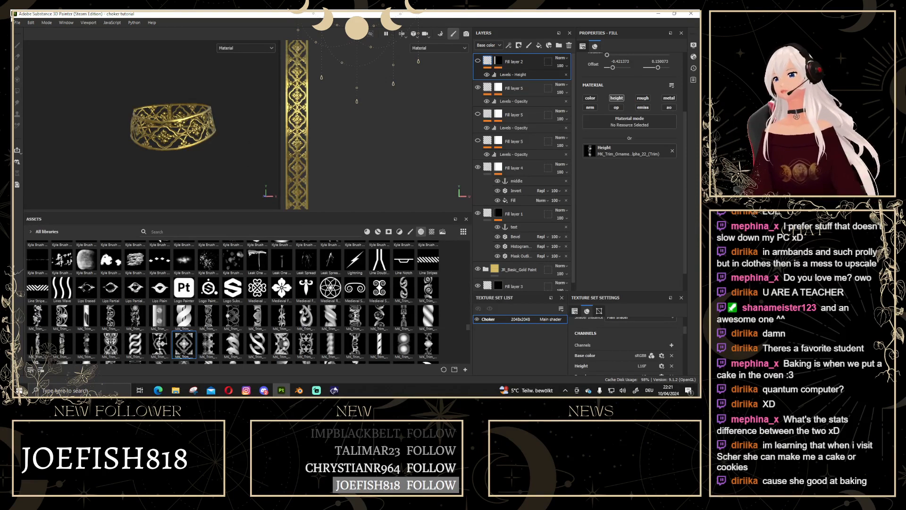
Open the recent belly dancer skirt project, discarding the unsaved changes to the choker tutorial, and frame the skirt.
click(17, 22)
mouse_move(50, 48)
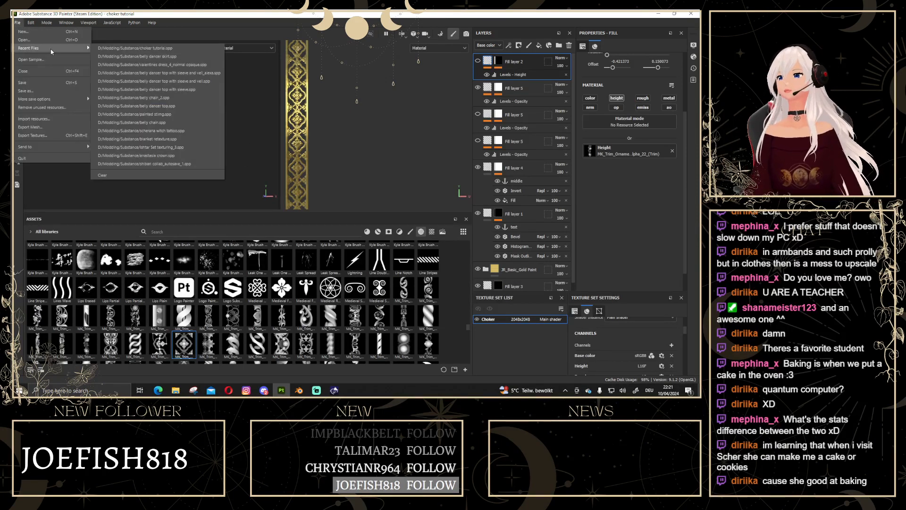
click(167, 49)
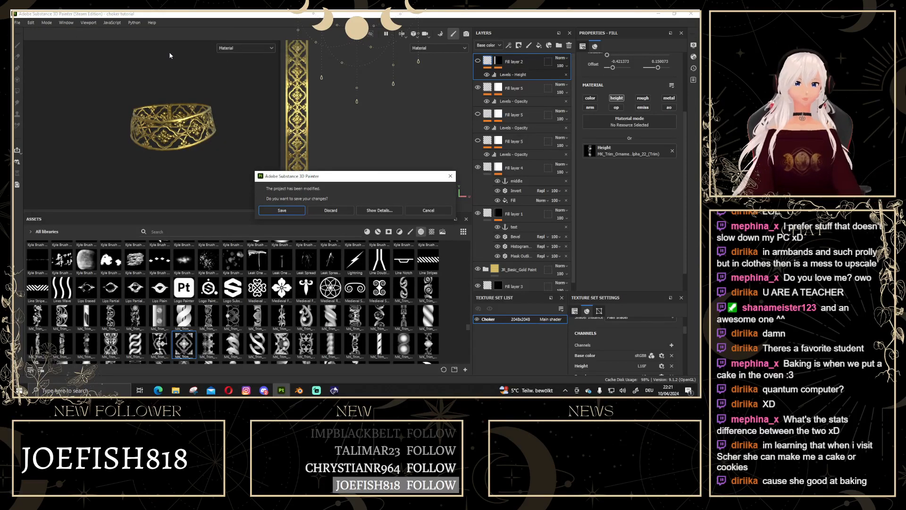
click(330, 211)
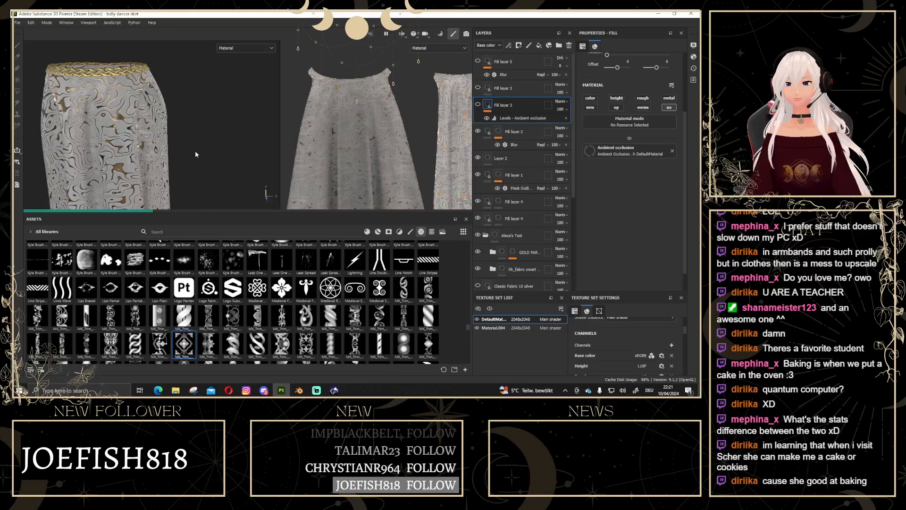
scroll(194, 151, down, 3)
middle_drag(177, 157, 199, 93)
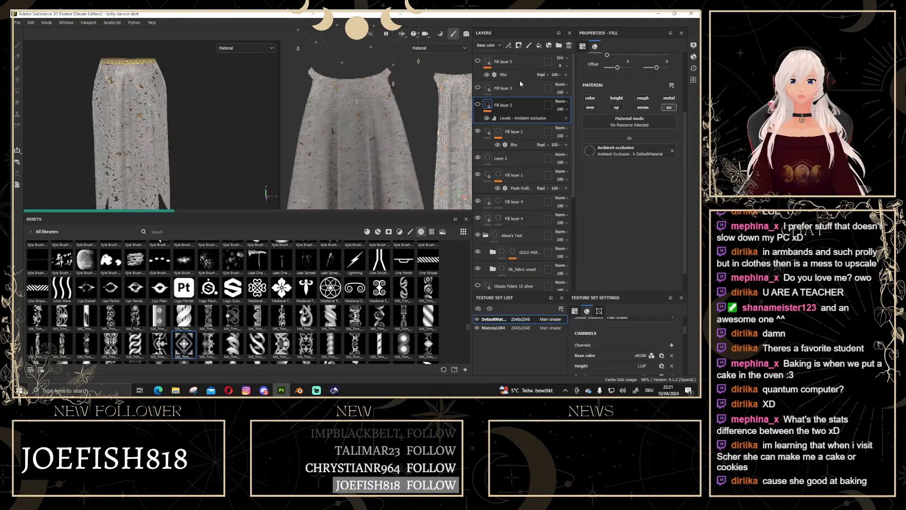
Add a folder above the topmost layer, Fill layer 5, and name it "Everything".
click(519, 63)
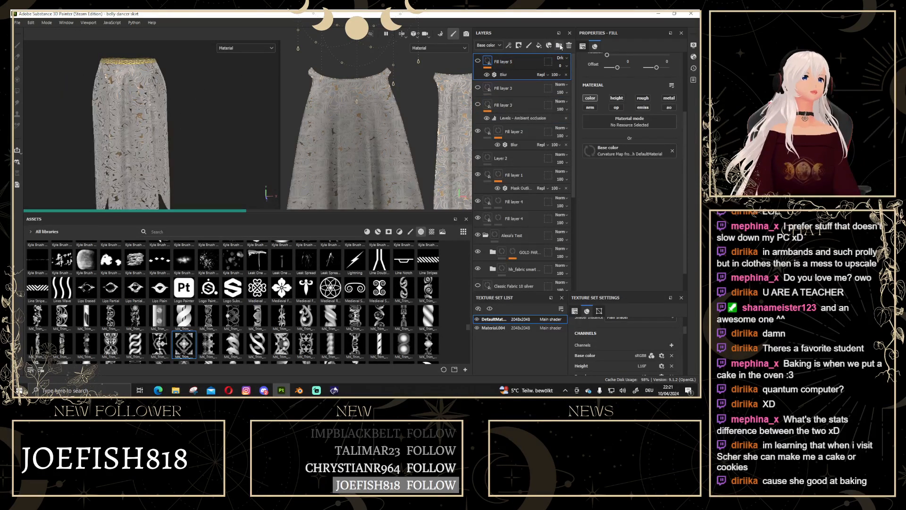
click(559, 45)
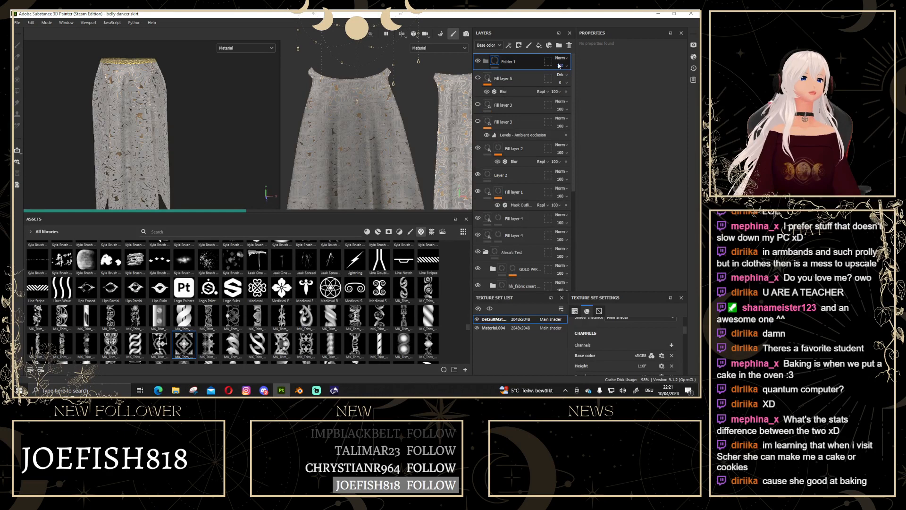
double_click(514, 62)
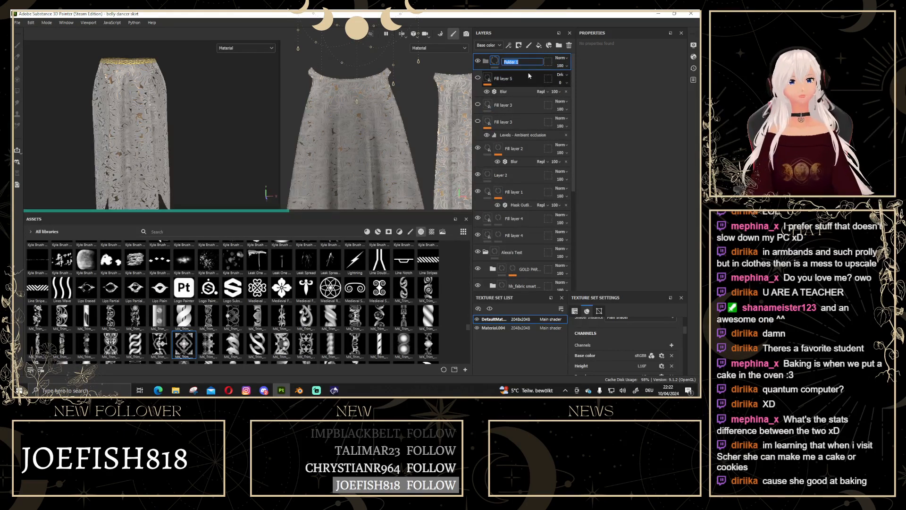
text(Everything)
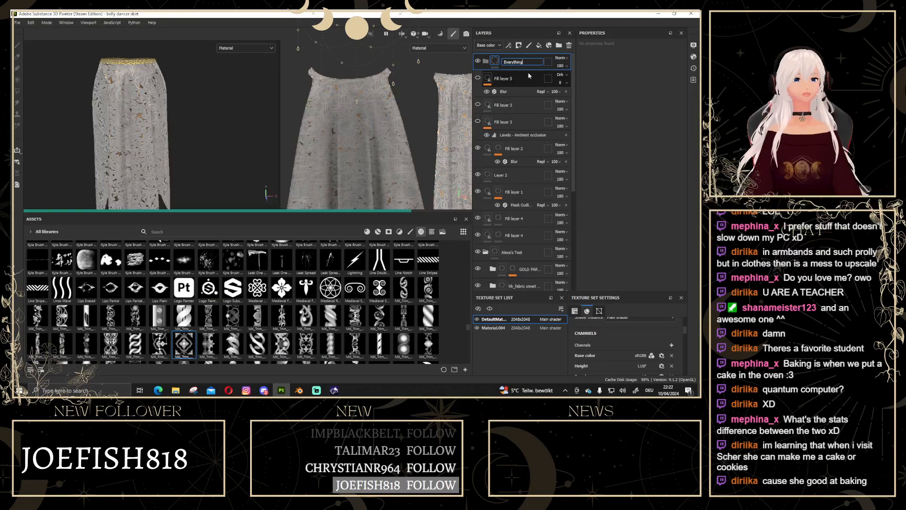
key(Return)
Move all layers from Fill layer 5 down to Layer 1 into the Everything folder, and collapse and hide the folder.
click(529, 75)
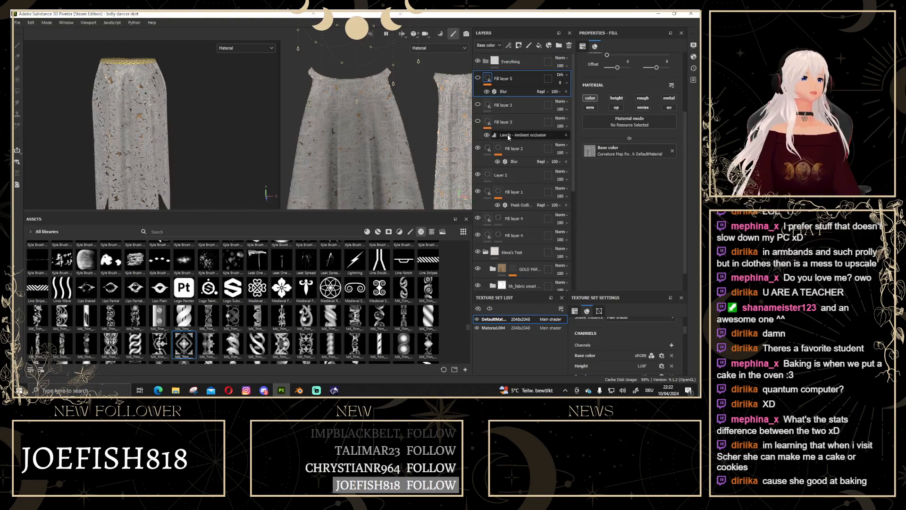
scroll(515, 269, down, 6)
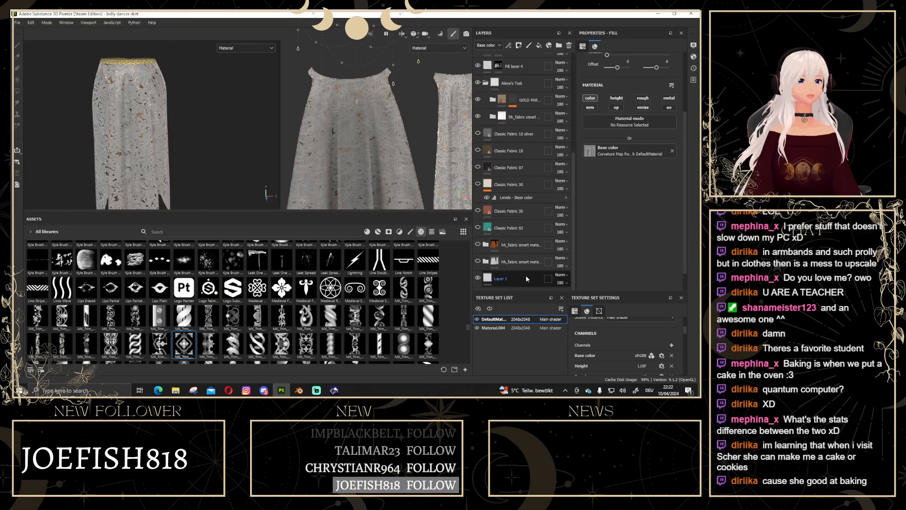
shift+click(525, 276)
scroll(537, 193, up, 6)
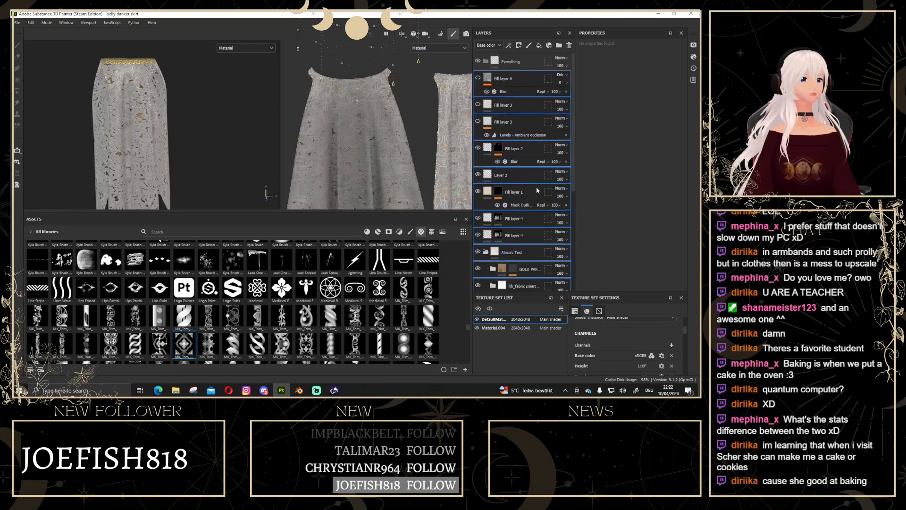
shift+click(518, 58)
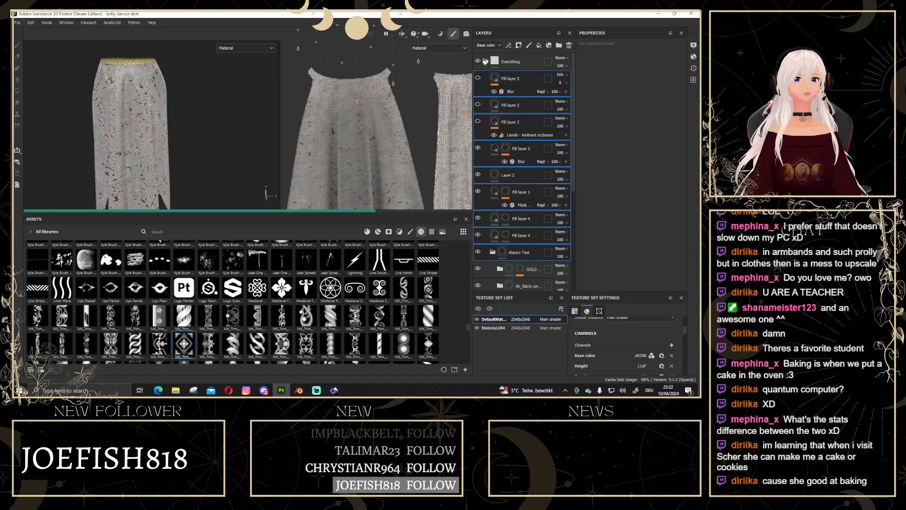
click(485, 61)
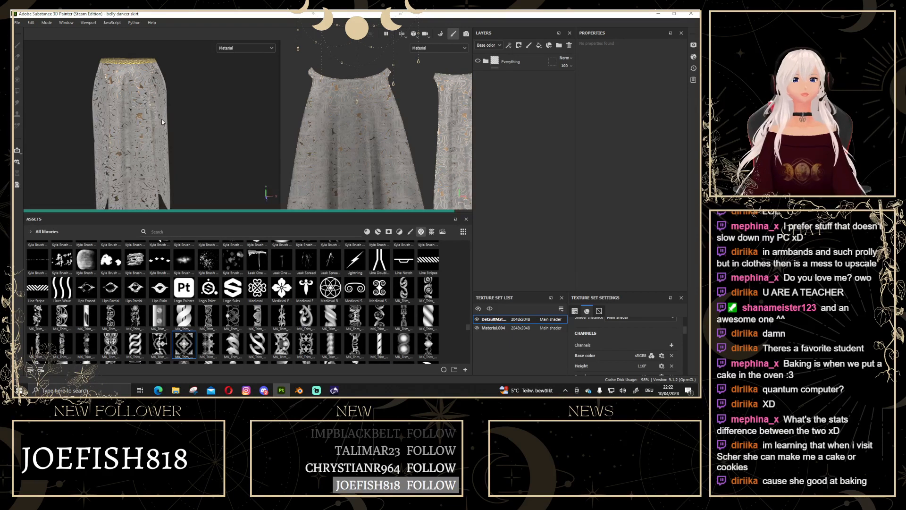
scroll(188, 142, down, 3)
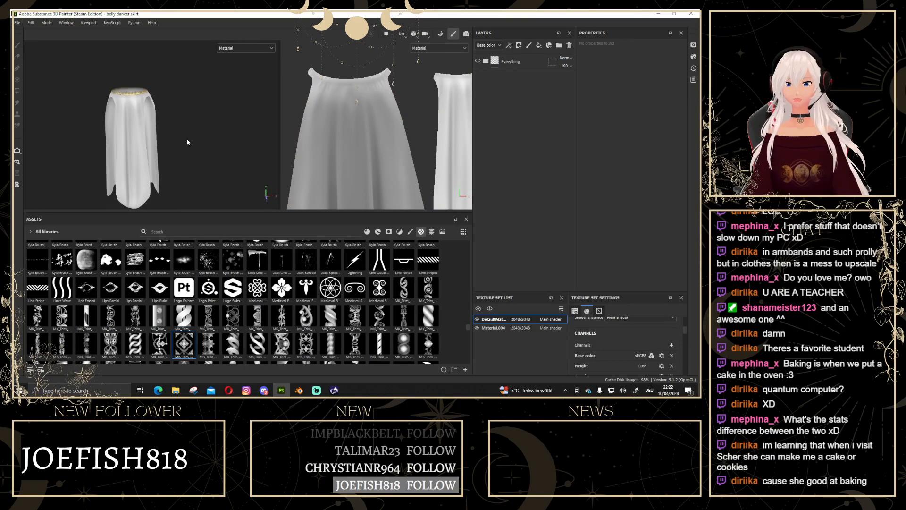
scroll(133, 89, up, 3)
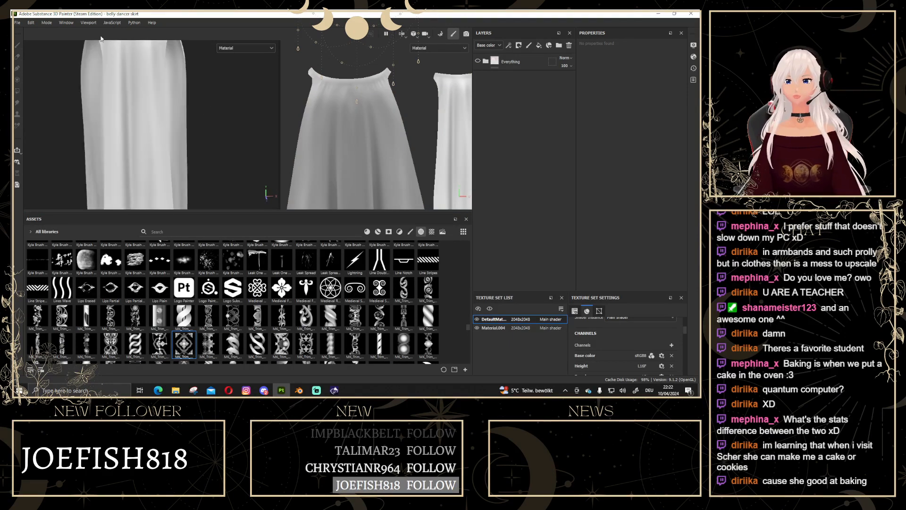
scroll(139, 141, down, 2)
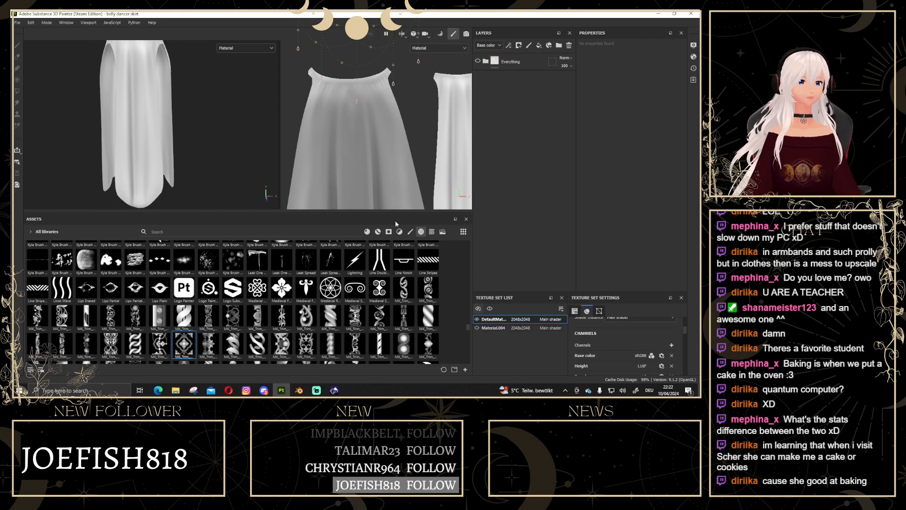
scroll(178, 132, down, 3)
middle_drag(184, 130, 190, 146)
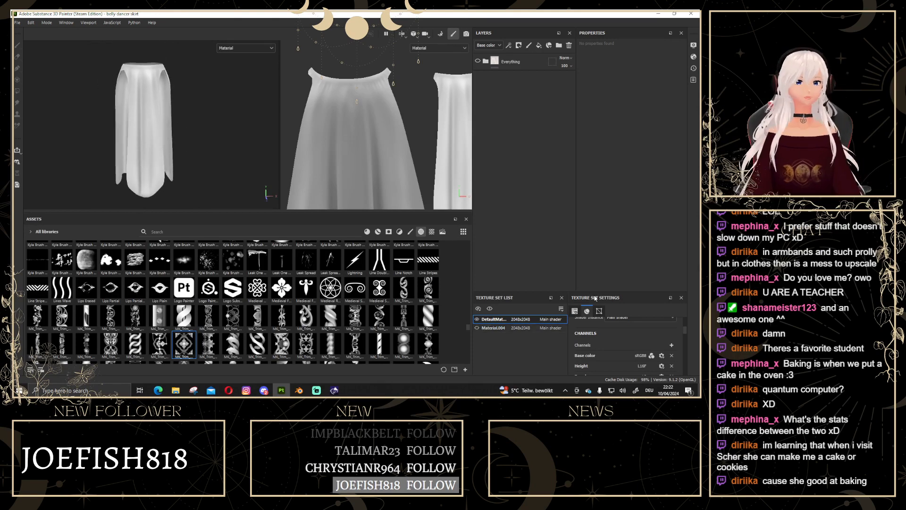
Remove the opacity, thickness, position, curvature, ambient occlusion, ID, world space normal and normal mesh maps from the DefaultMaterial texture set.
scroll(634, 343, down, 4)
scroll(634, 343, down, 3)
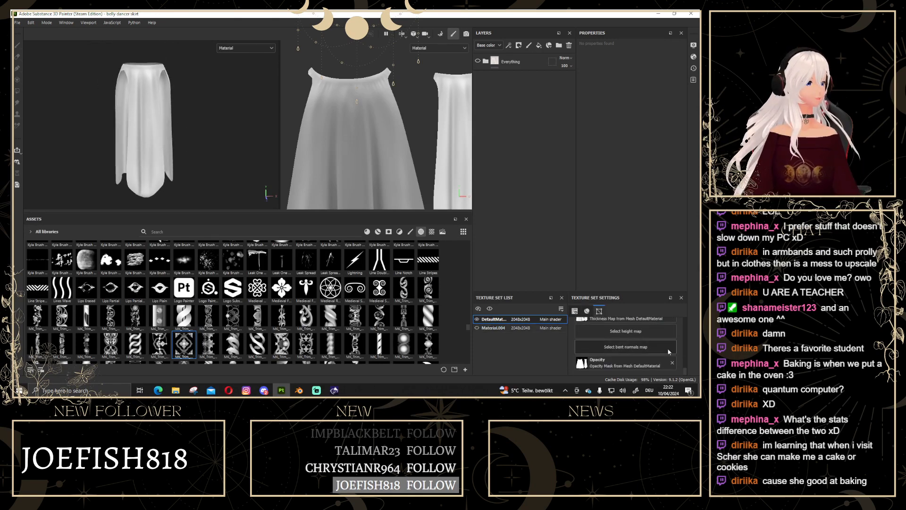
click(673, 363)
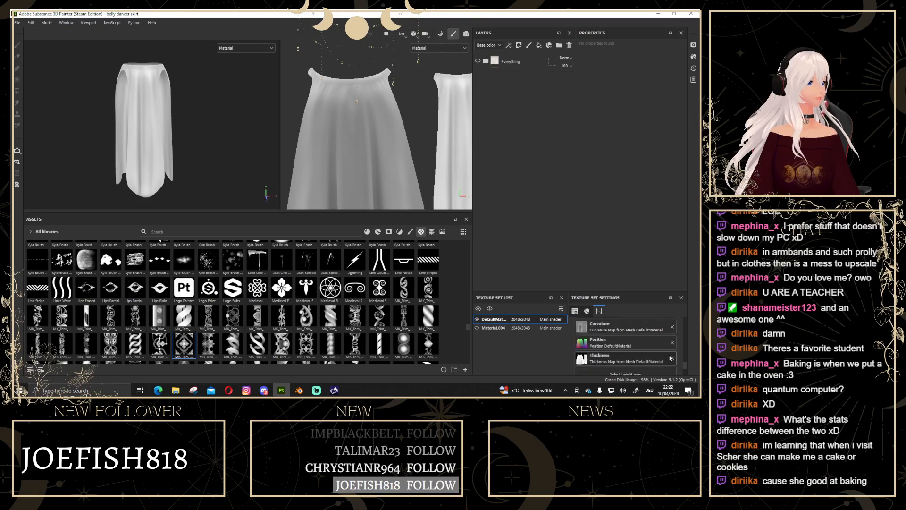
click(672, 358)
click(673, 347)
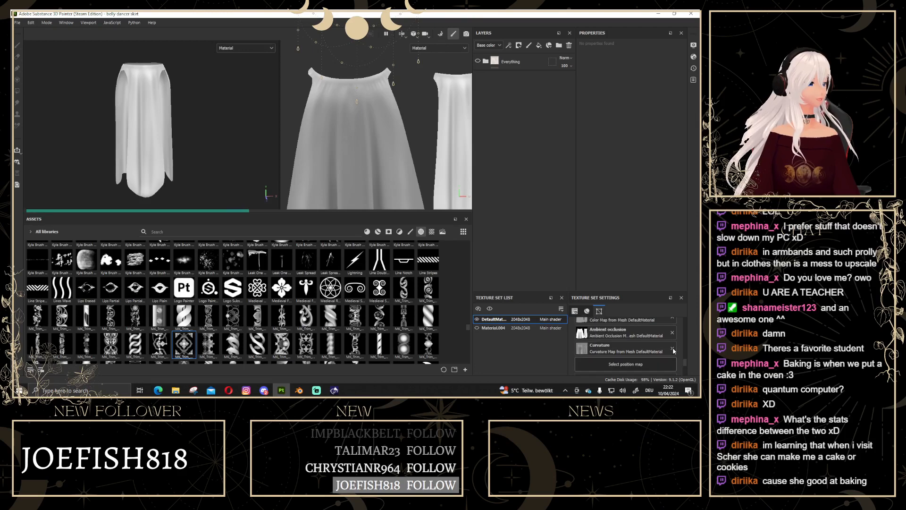
click(673, 348)
click(672, 335)
scroll(672, 338, up, 2)
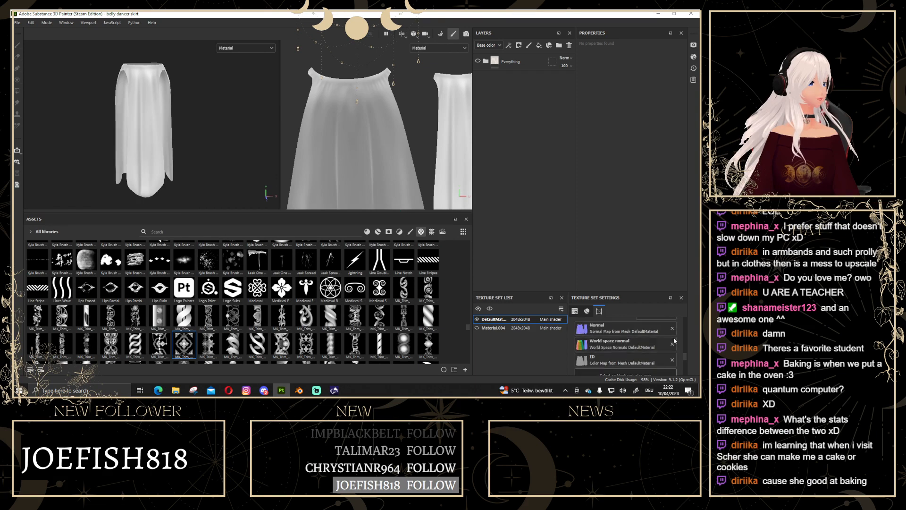
click(672, 360)
click(673, 344)
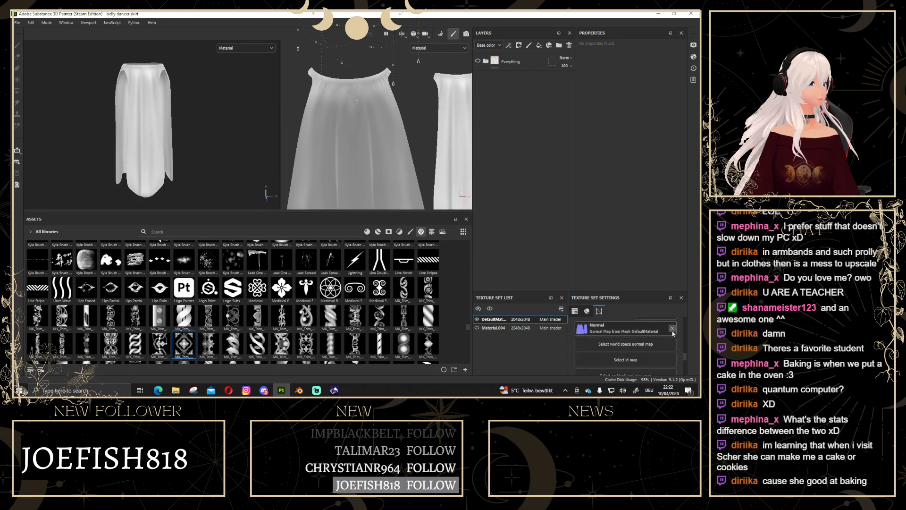
click(672, 328)
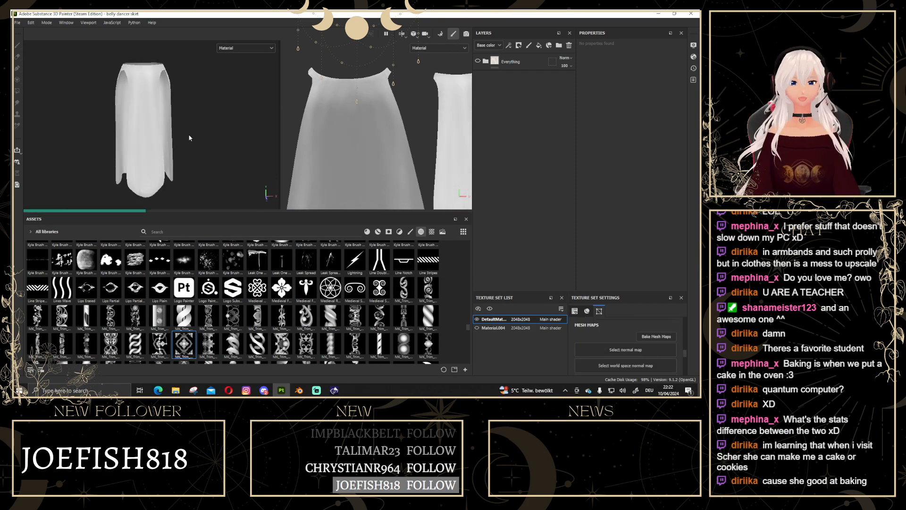
Examine the skirt without its mesh maps from several angles in the 3D view.
scroll(176, 132, down, 1)
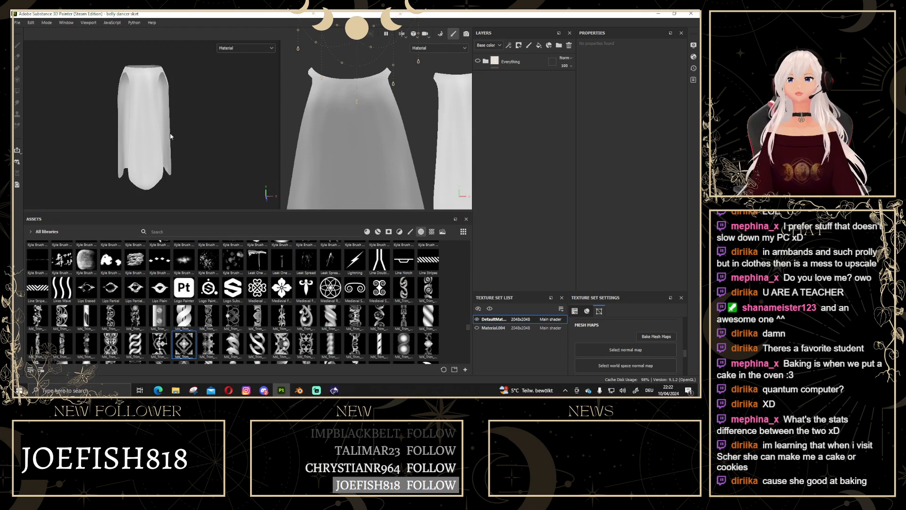
alt+drag(171, 134, 113, 131)
alt+drag(220, 126, 124, 118)
scroll(96, 115, down, 3)
scroll(168, 98, up, 5)
scroll(198, 126, down, 4)
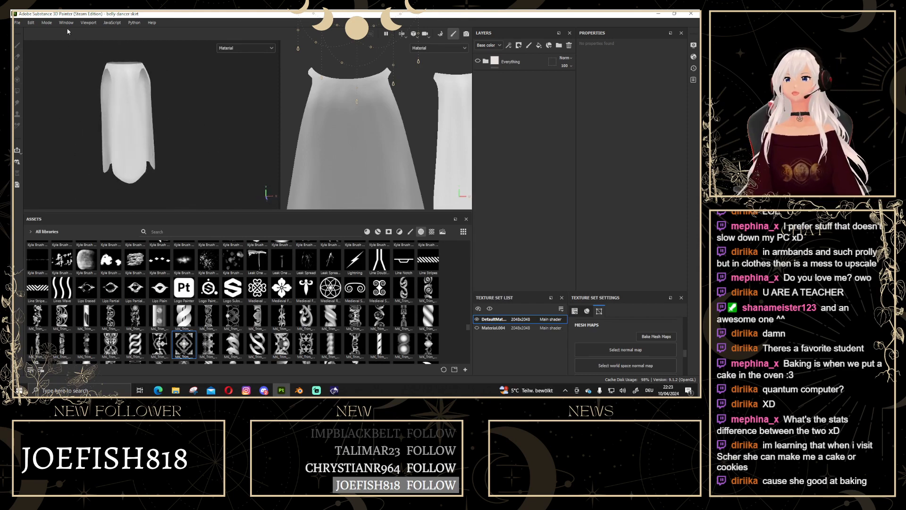
Switch to the mesh map baking mode and show the common settings of the DefaultMaterial texture set.
click(48, 24)
click(60, 33)
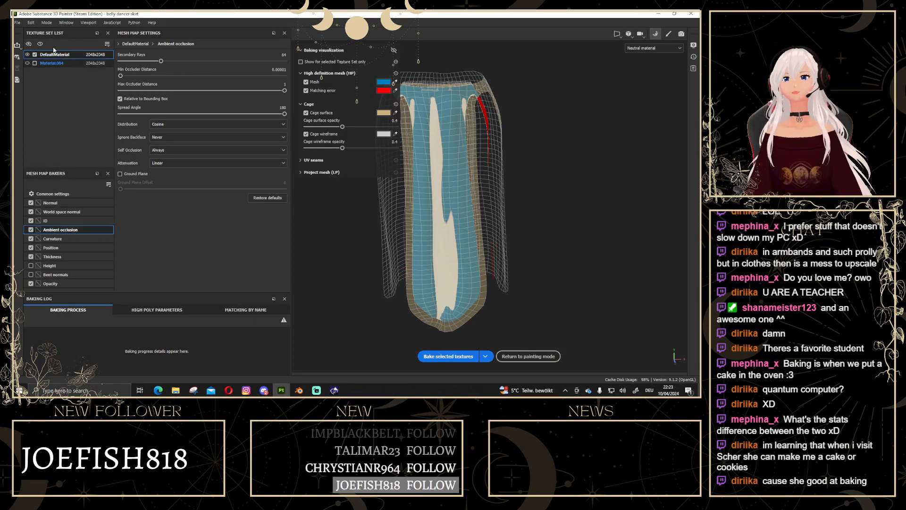
click(54, 63)
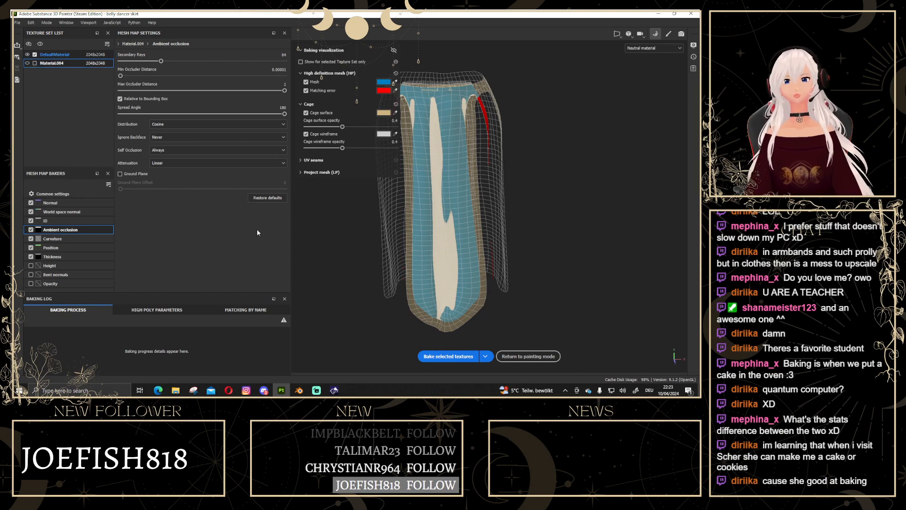
click(136, 45)
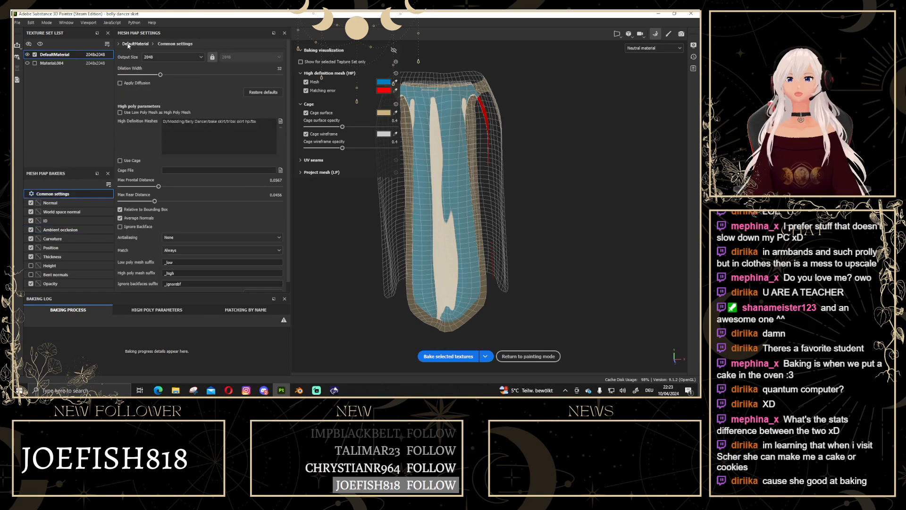
Examine the cage and high-poly overlay on the skirt, and select the file entry listed under High Definition Meshes.
alt+drag(491, 140, 536, 165)
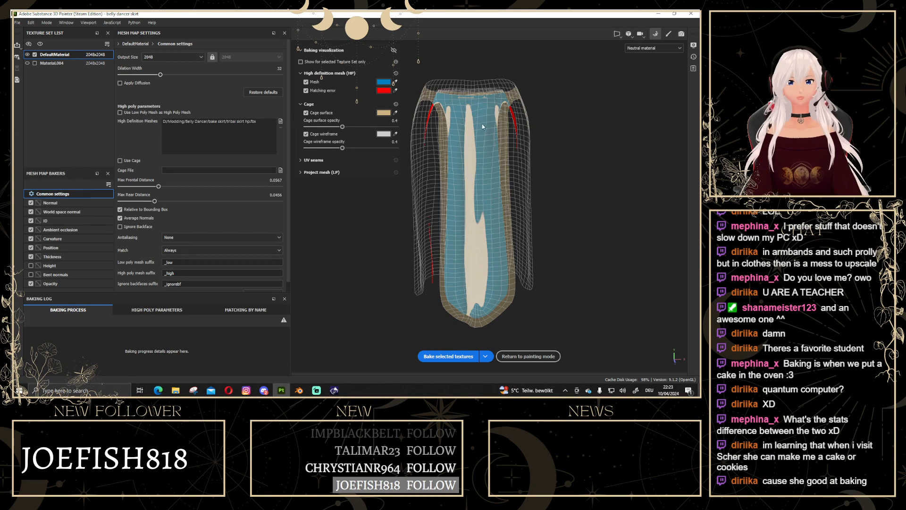
scroll(497, 108, up, 1)
alt+middle_drag(535, 115, 522, 102)
alt+drag(522, 103, 508, 102)
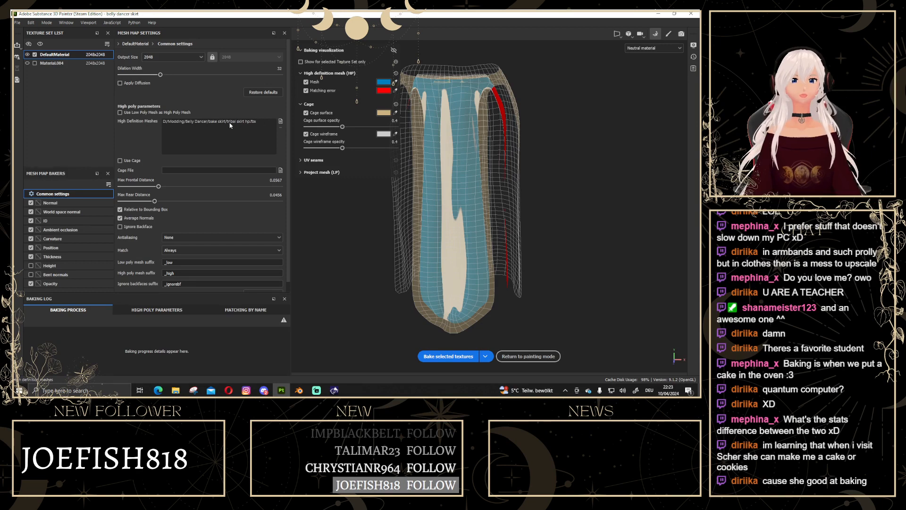
click(205, 122)
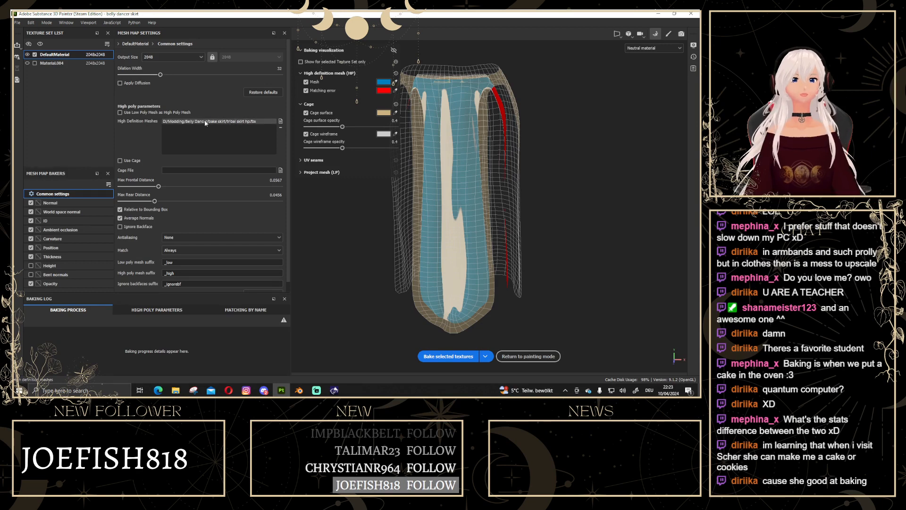
Look at the two skirt models in Blender, and return to the skirt's baking view in Substance 3D Painter.
click(298, 390)
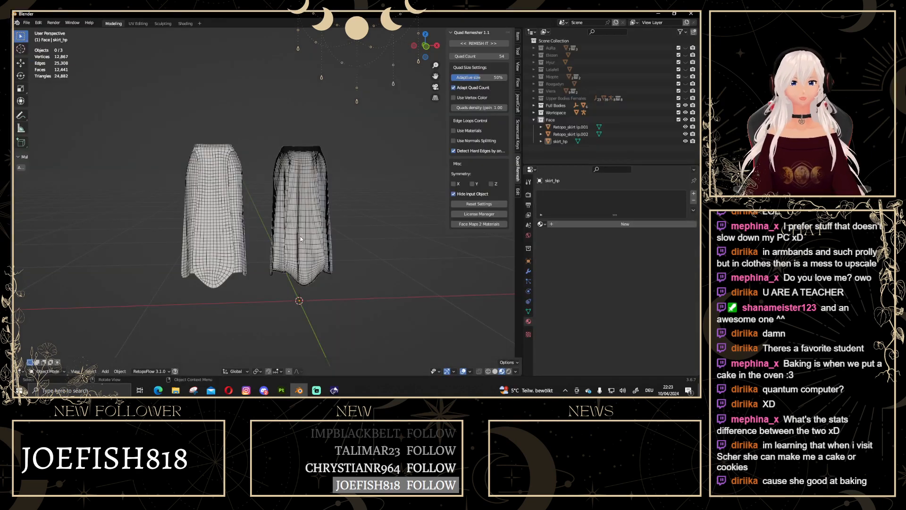
click(281, 389)
scroll(401, 187, down, 3)
alt+middle_drag(434, 189, 459, 224)
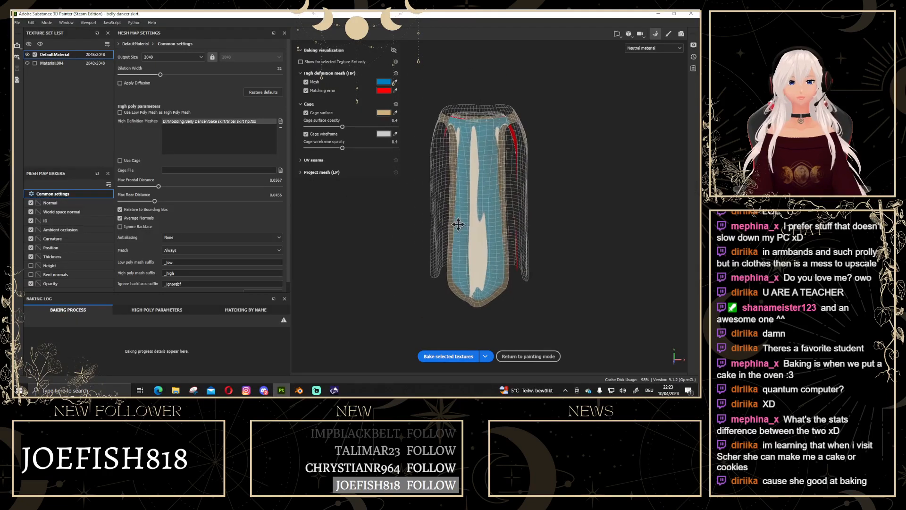
Try lowering the Max Frontal Distance to 0.0016 and inspect the cage and matching errors on the skirt.
alt+drag(537, 176, 384, 102)
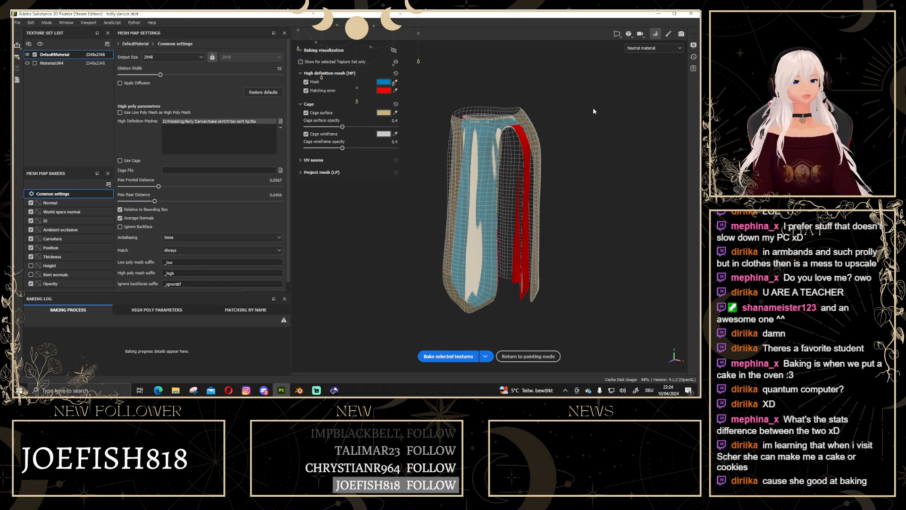
drag(158, 186, 127, 186)
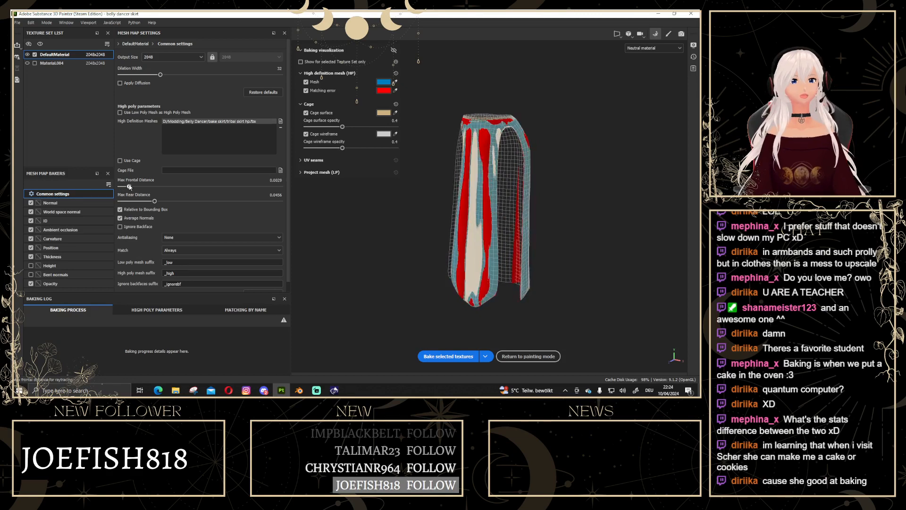
alt+drag(404, 136, 551, 272)
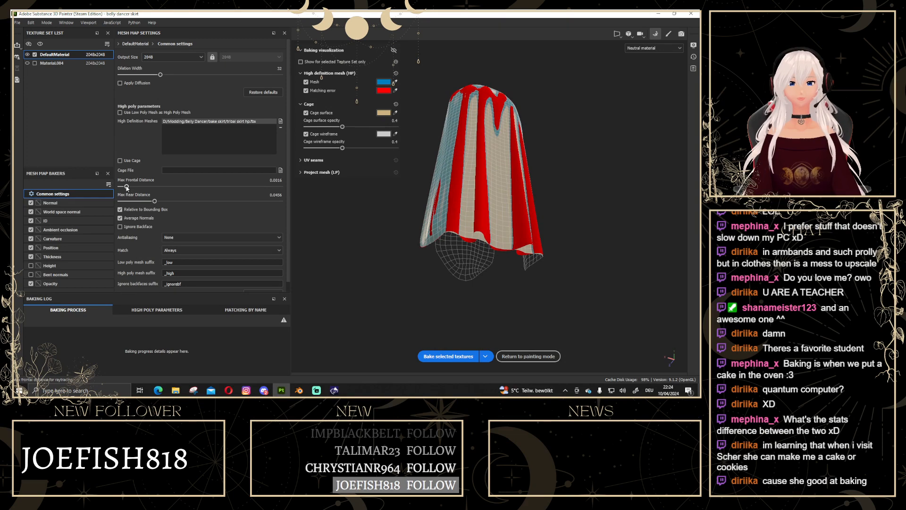
Set the Max Frontal Distance to 0.0589 so the cage surrounds the high-poly skirt.
drag(127, 187, 157, 187)
alt+drag(546, 101, 500, 145)
alt+middle_drag(608, 110, 602, 129)
drag(157, 186, 159, 187)
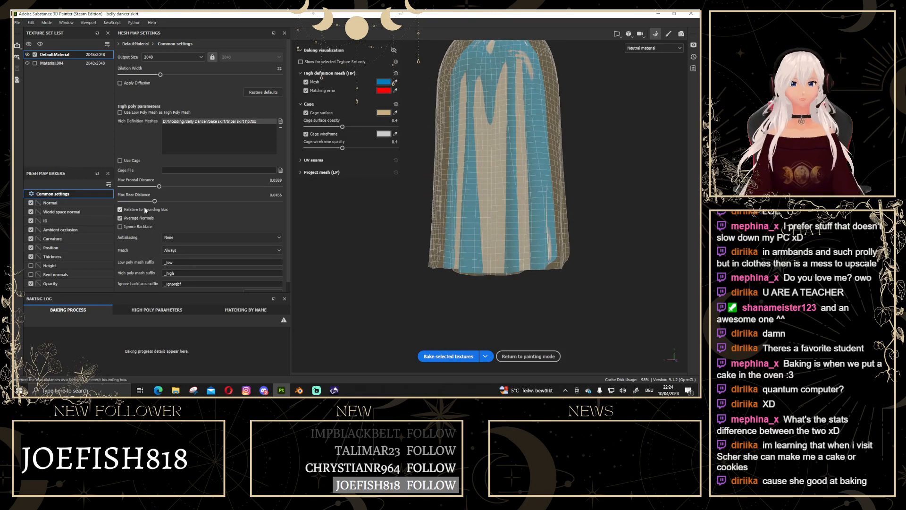
Examine the cage and matching-error overlay on the skirt's front, back, sides and openings.
alt+drag(500, 216, 555, 236)
alt+middle_drag(495, 182, 494, 194)
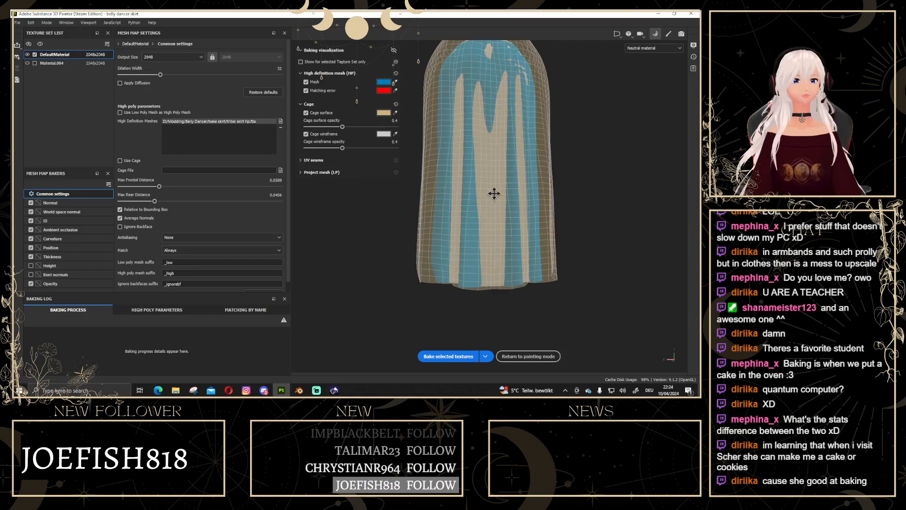
alt+drag(494, 194, 501, 241)
scroll(579, 128, down, 3)
alt+middle_drag(579, 127, 587, 176)
alt+drag(588, 177, 406, 164)
alt+drag(583, 143, 500, 166)
alt+drag(619, 178, 566, 153)
scroll(464, 156, up, 3)
alt+drag(466, 159, 546, 111)
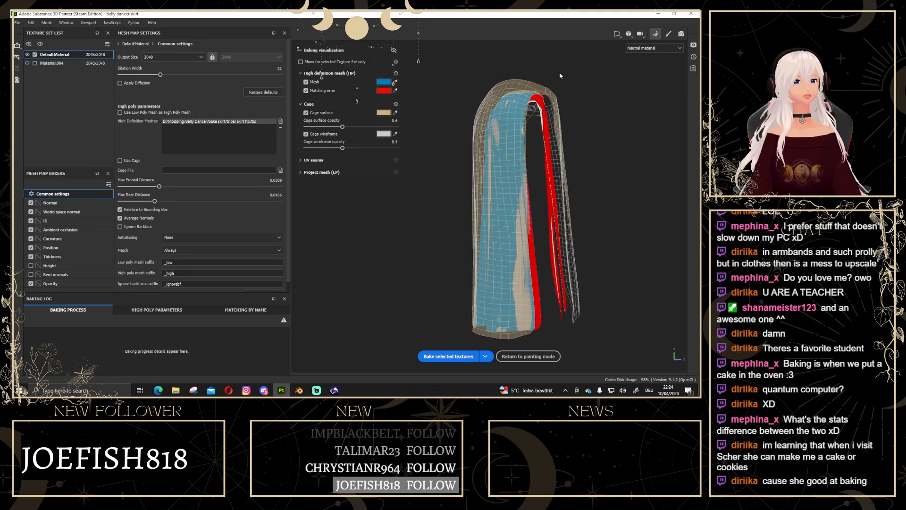
alt+drag(590, 149, 561, 229)
scroll(560, 204, up, 2)
scroll(558, 203, down, 2)
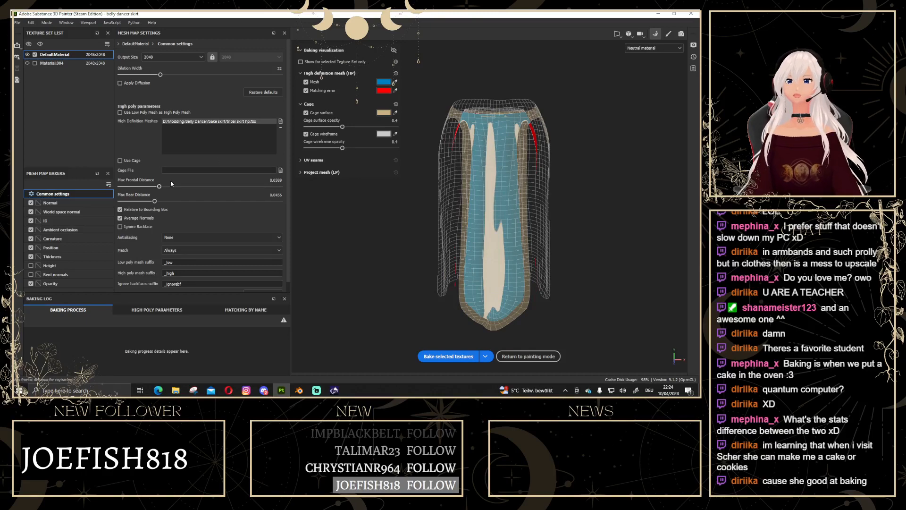
alt+drag(475, 172, 453, 161)
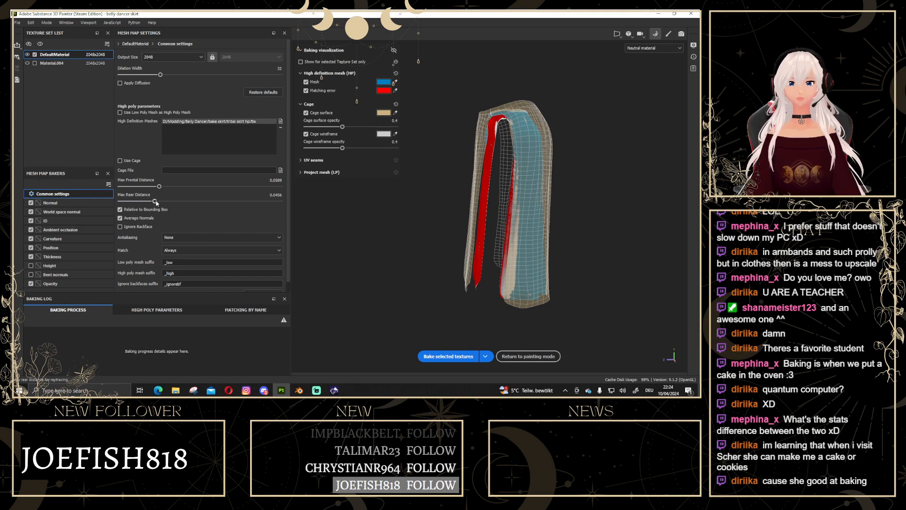
Set the Max Rear Distance to 0.0536 and check the inner faces of the skirt panels for matching errors.
drag(155, 202, 157, 202)
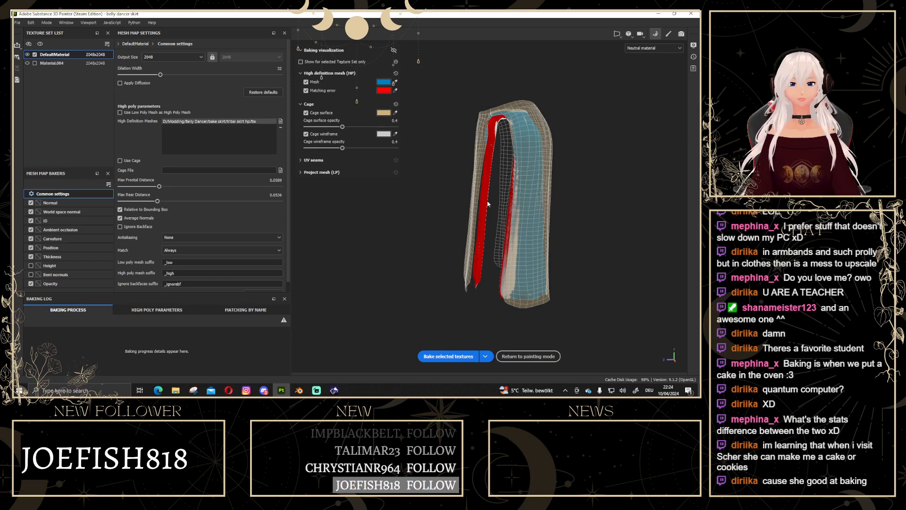
scroll(487, 202, up, 2)
scroll(488, 202, down, 3)
alt+drag(487, 202, 560, 197)
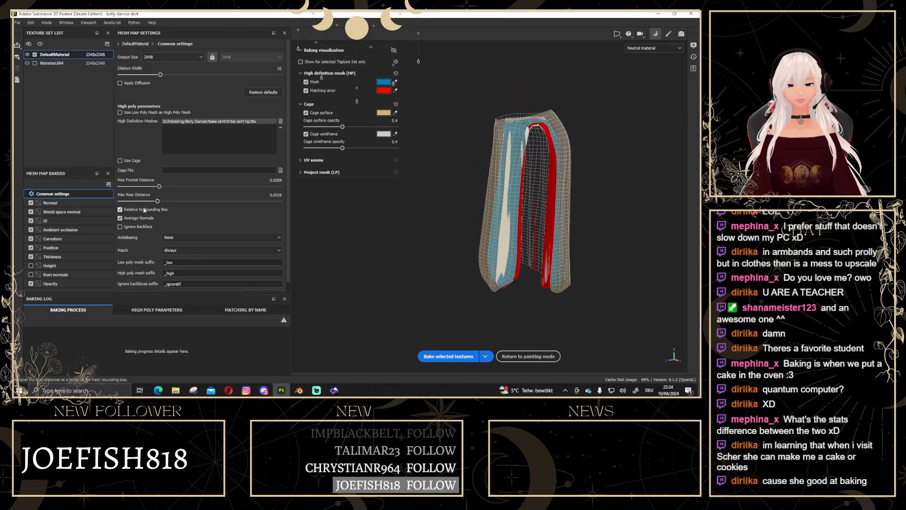
scroll(574, 186, up, 2)
alt+middle_drag(574, 186, 530, 192)
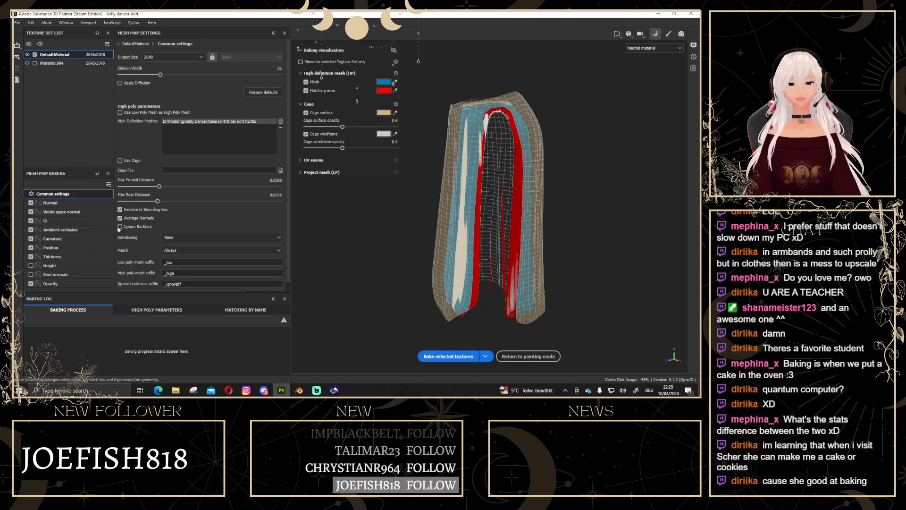
Inspect the inside of the skirt and enable Ignore Backface for the bake.
alt+drag(511, 255, 375, 177)
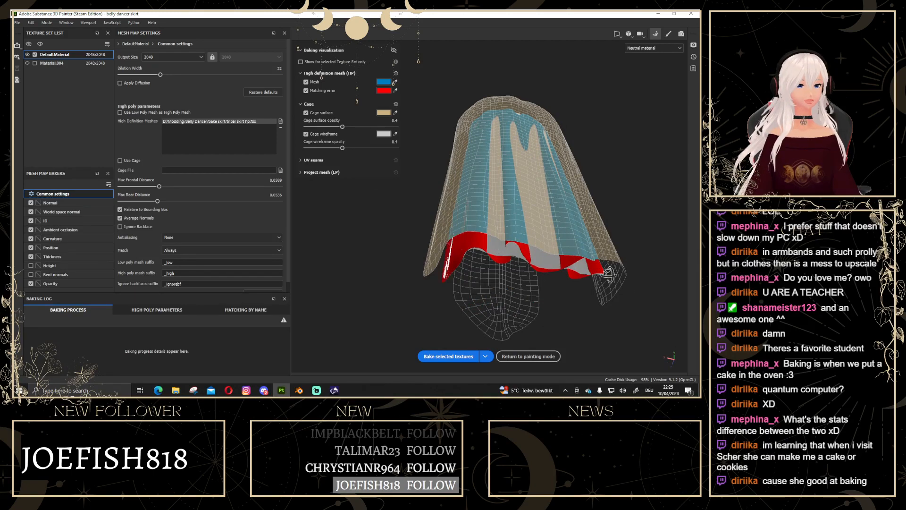
alt+drag(587, 258, 374, 282)
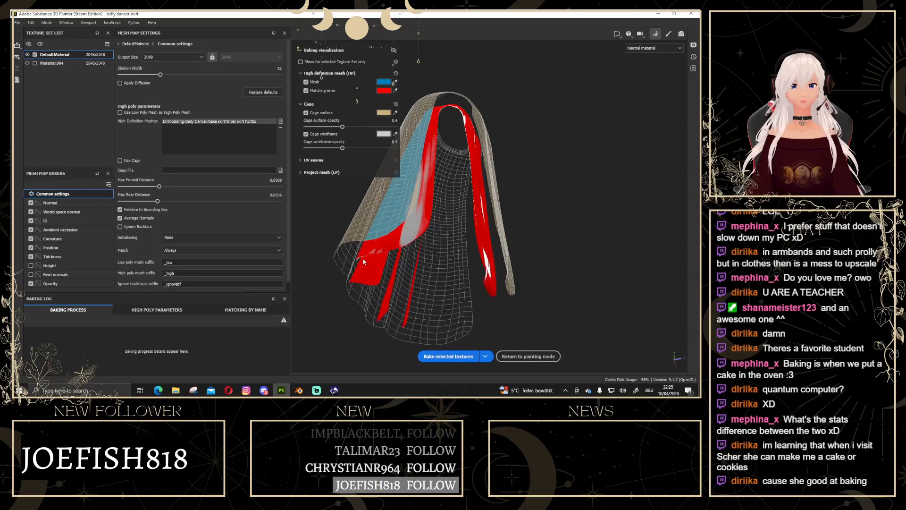
click(120, 226)
alt+drag(462, 212, 617, 194)
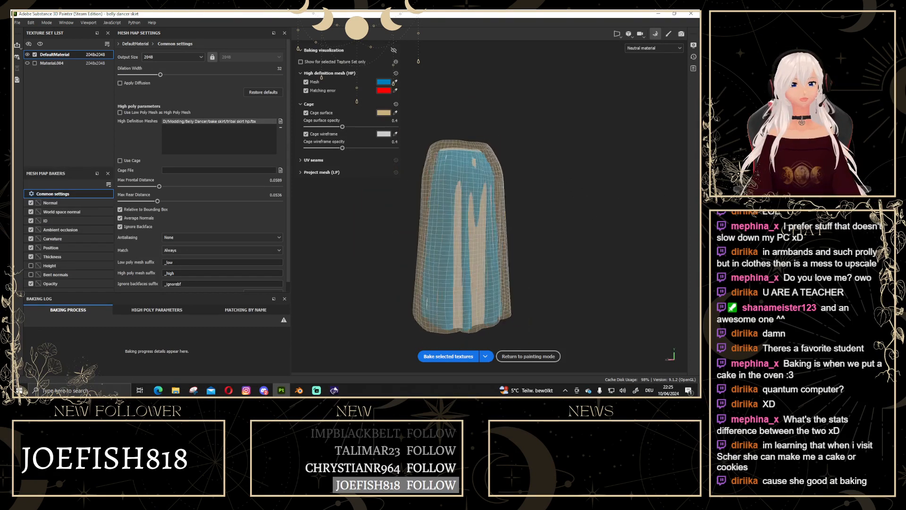
alt+drag(451, 191, 459, 193)
alt+middle_drag(459, 194, 448, 171)
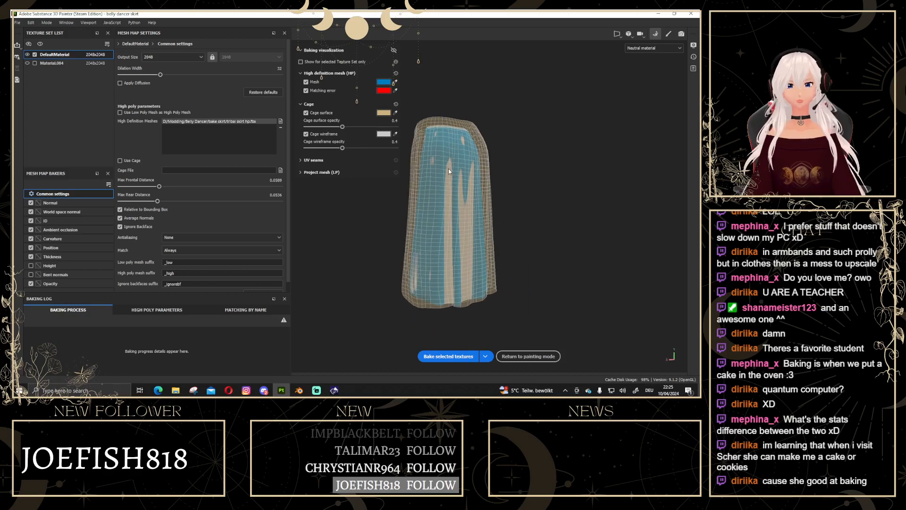
Set the bake antialiasing to Supersampling 4x.
scroll(203, 213, down, 1)
click(199, 229)
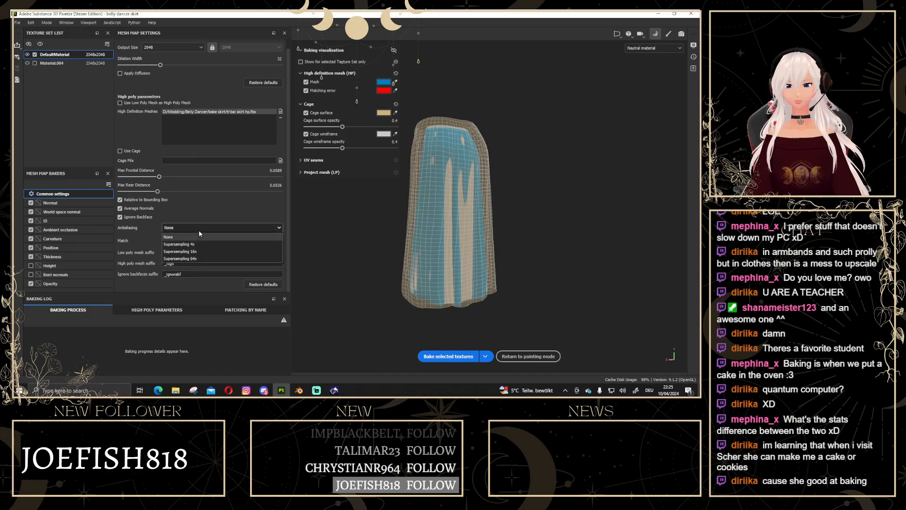
click(163, 244)
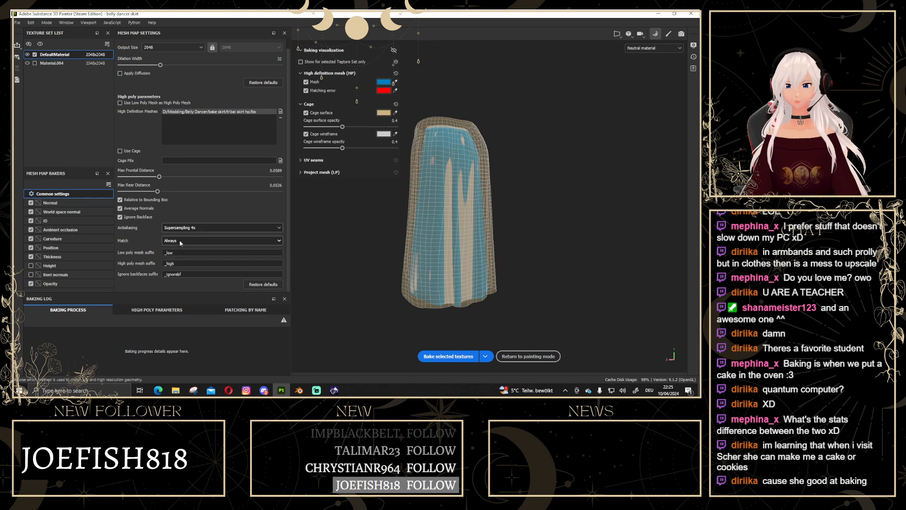
Try matching By Mesh Name, review the name-matching log and the mesh suffixes, and restore Match to Always.
click(196, 242)
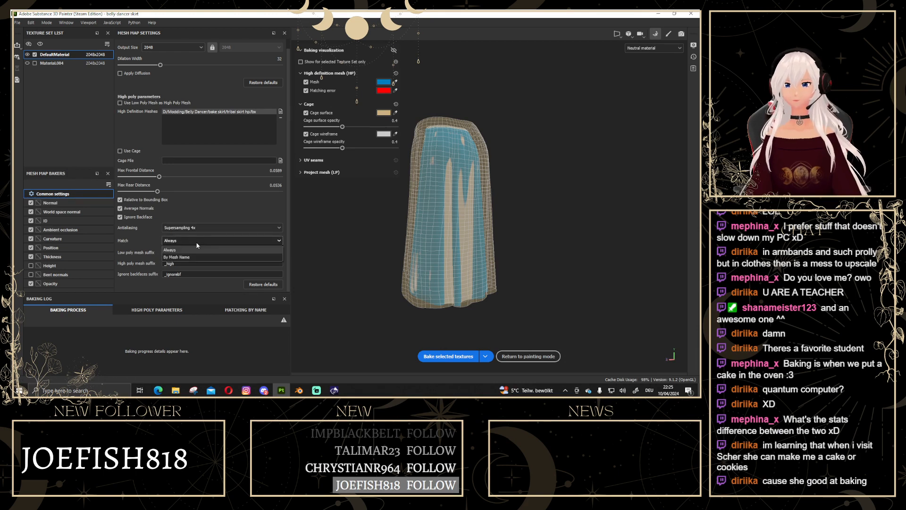
click(184, 257)
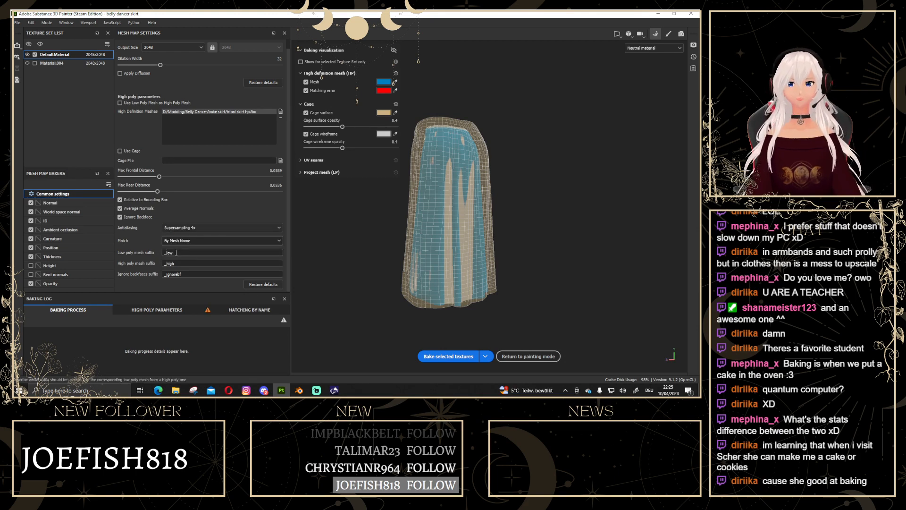
click(244, 312)
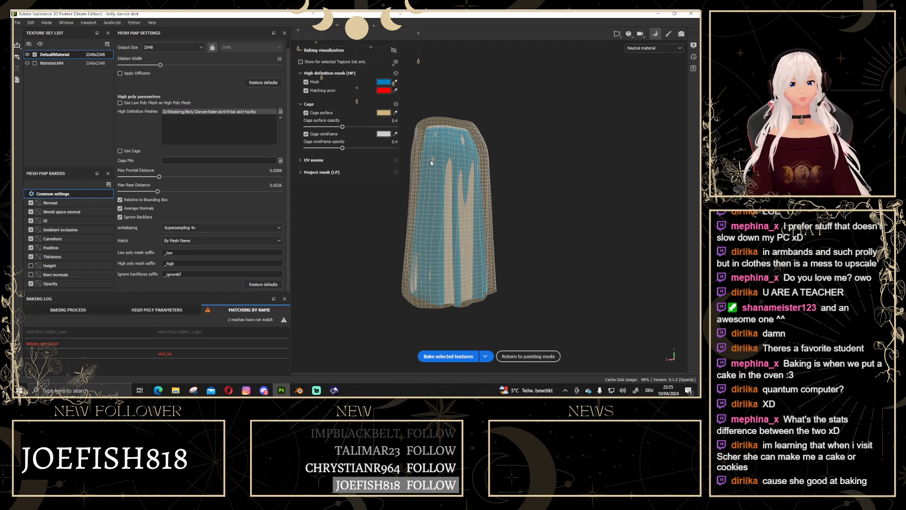
double_click(177, 252)
double_click(181, 263)
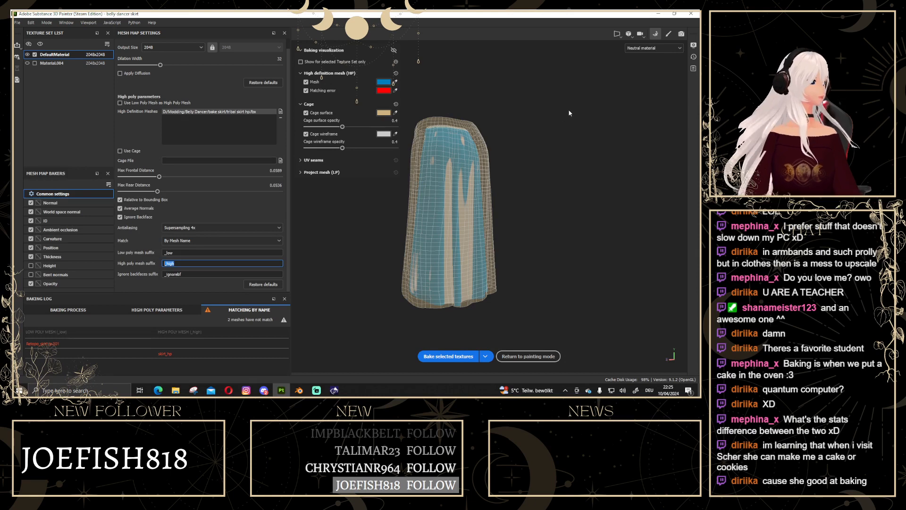
alt+drag(568, 113, 531, 142)
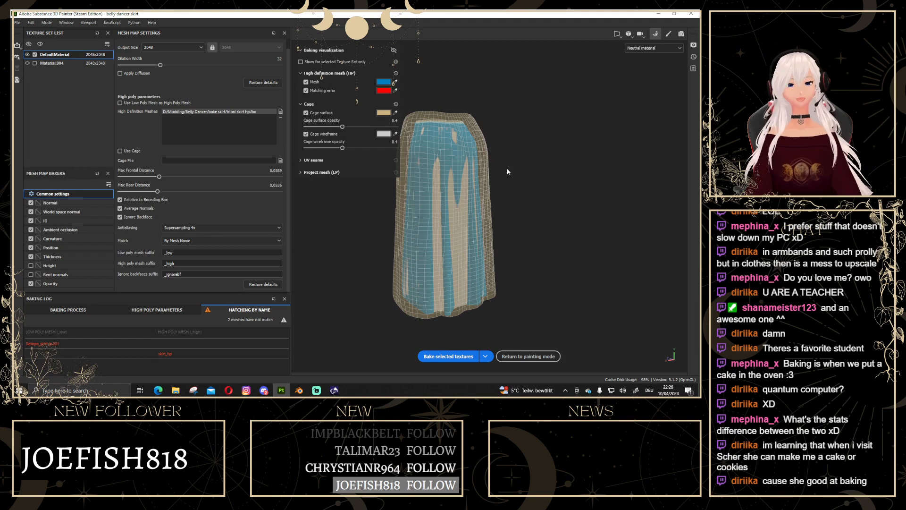
click(201, 240)
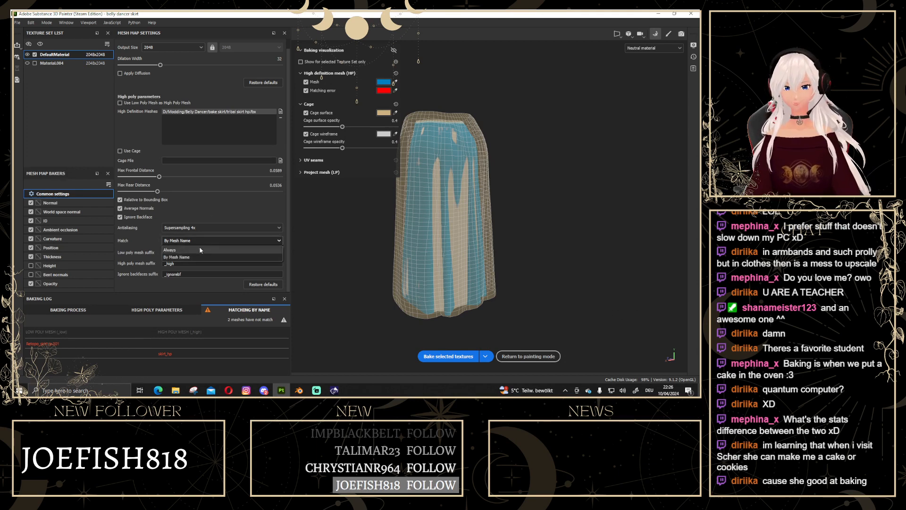
click(200, 251)
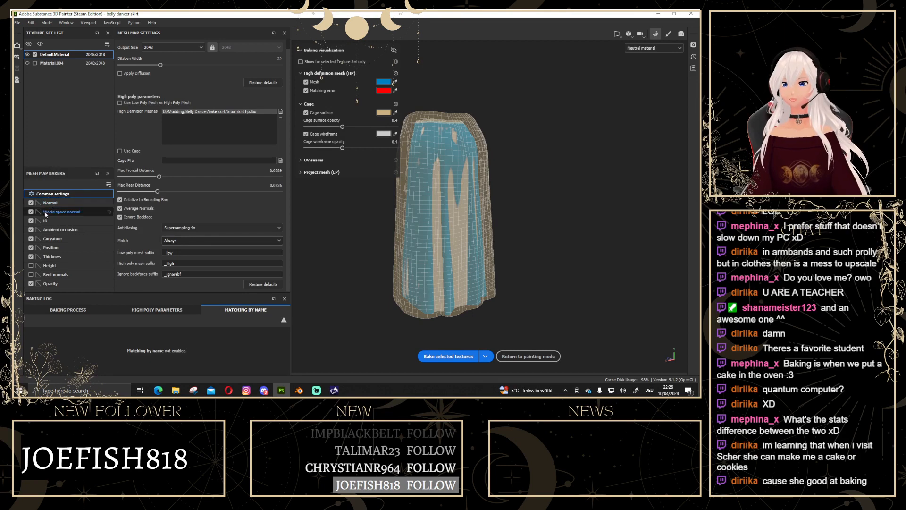
Bake the selected mesh maps for DefaultMaterial, inspect them on the skirt as they are generated, and return to painting mode.
scroll(478, 168, down, 2)
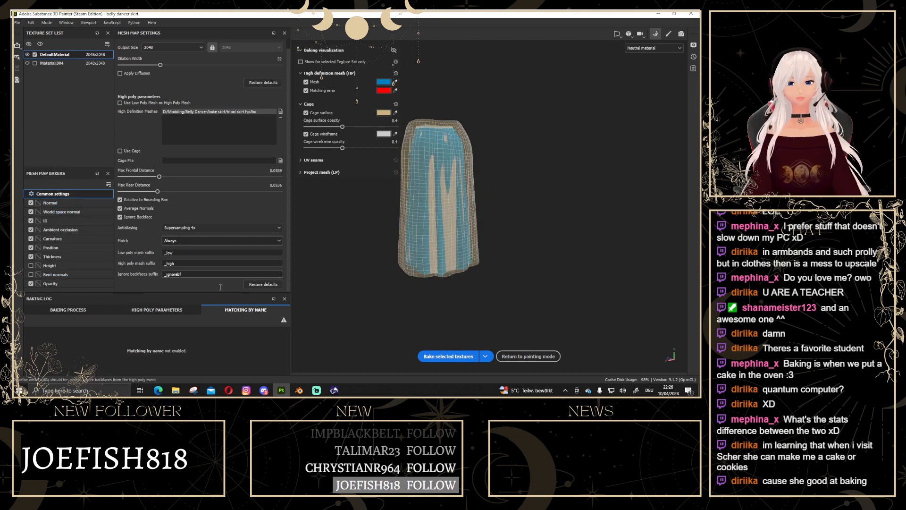
scroll(405, 233, up, 3)
alt+drag(405, 232, 594, 223)
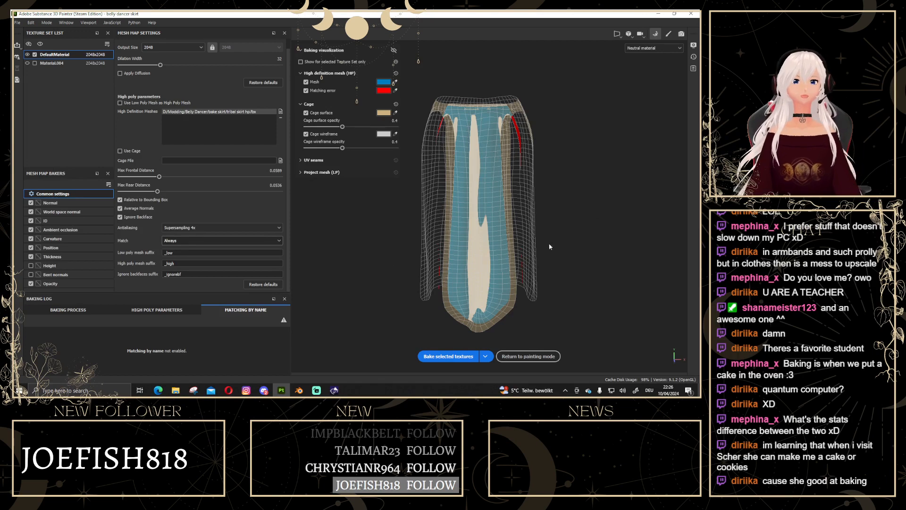
alt+drag(549, 246, 538, 249)
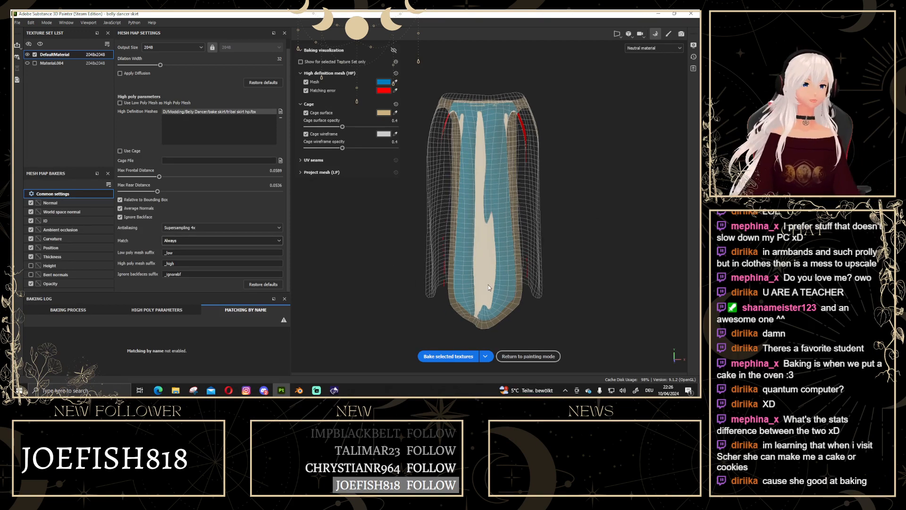
click(437, 357)
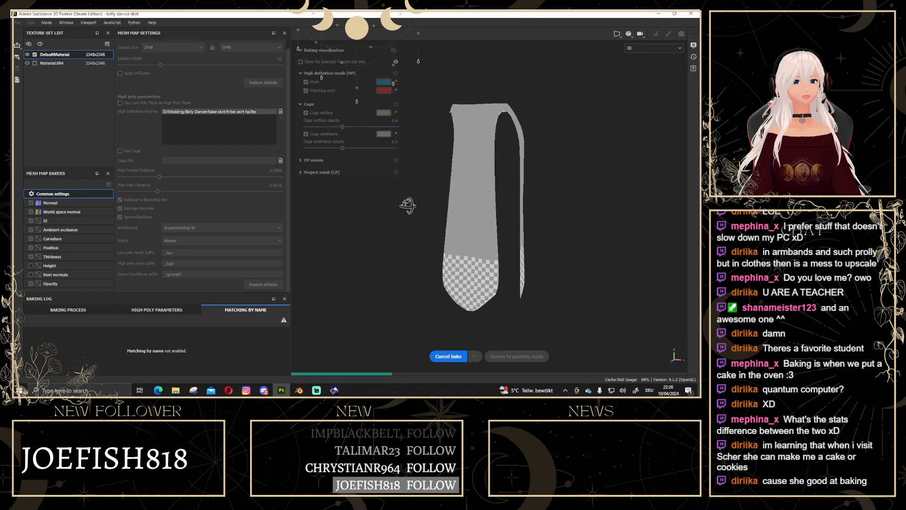
mouse_move(488, 188)
alt+mouse_down()
mouse_move(525, 175)
mouse_move(467, 174)
mouse_move(482, 172)
alt+mouse_up()
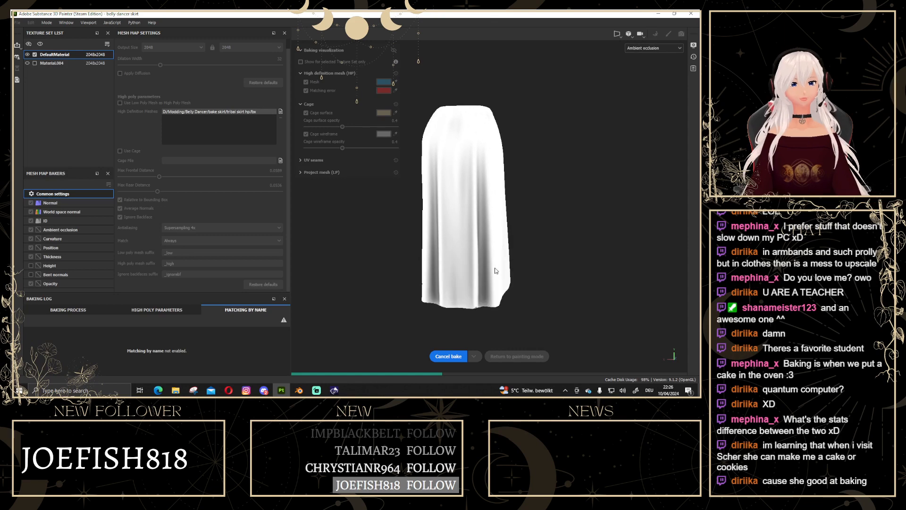
alt+drag(495, 271, 537, 255)
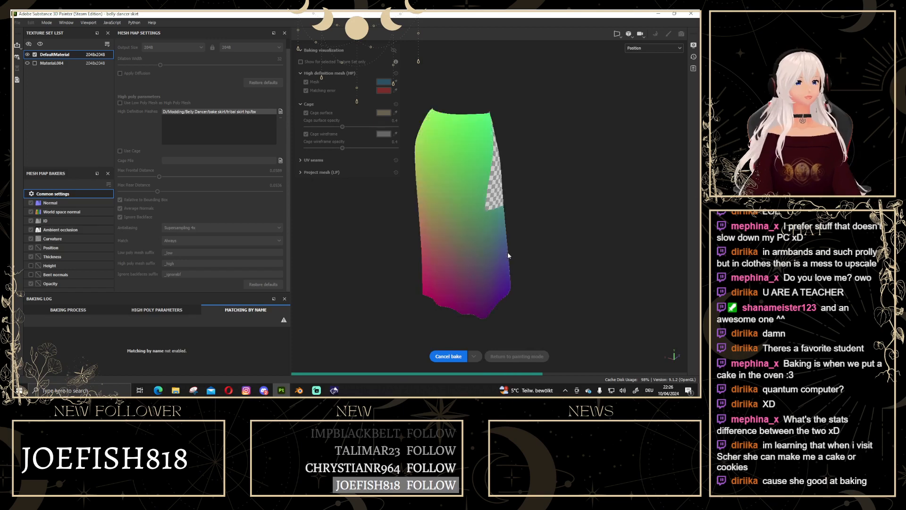
alt+drag(624, 243, 551, 209)
alt+middle_drag(551, 208, 555, 220)
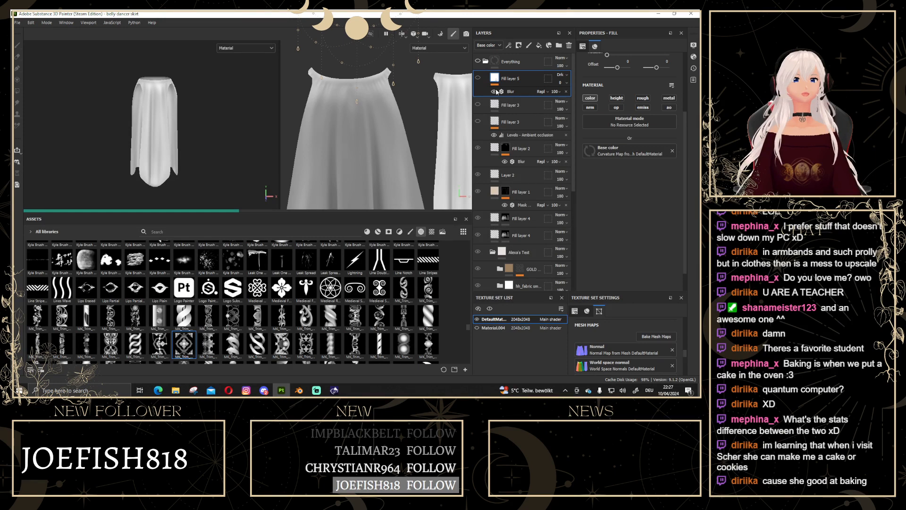
Collapse the Everything layer folder and enlarge the Texture Set Settings area to show the baked mesh maps.
click(485, 61)
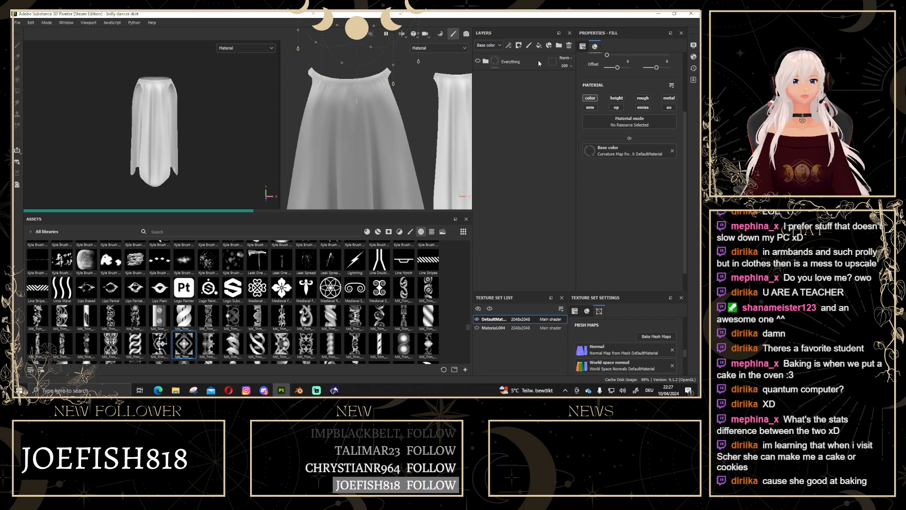
click(485, 61)
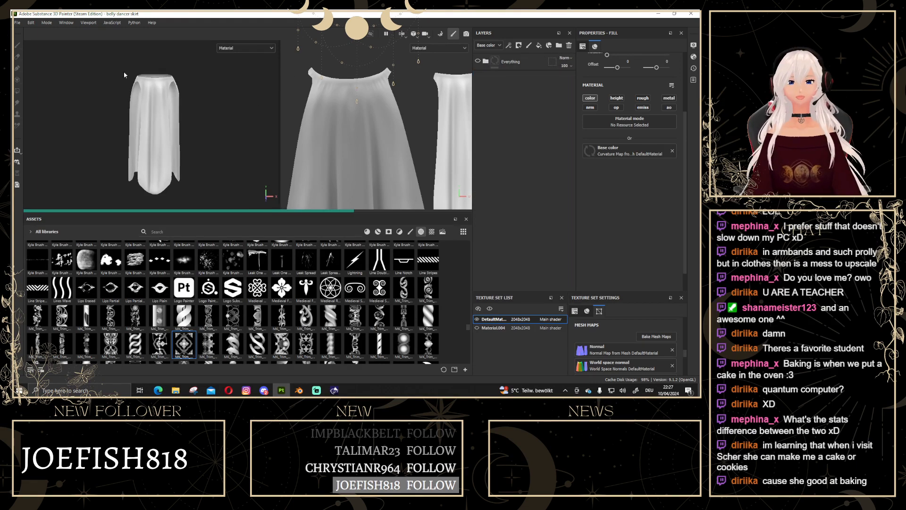
alt+drag(117, 127, 131, 151)
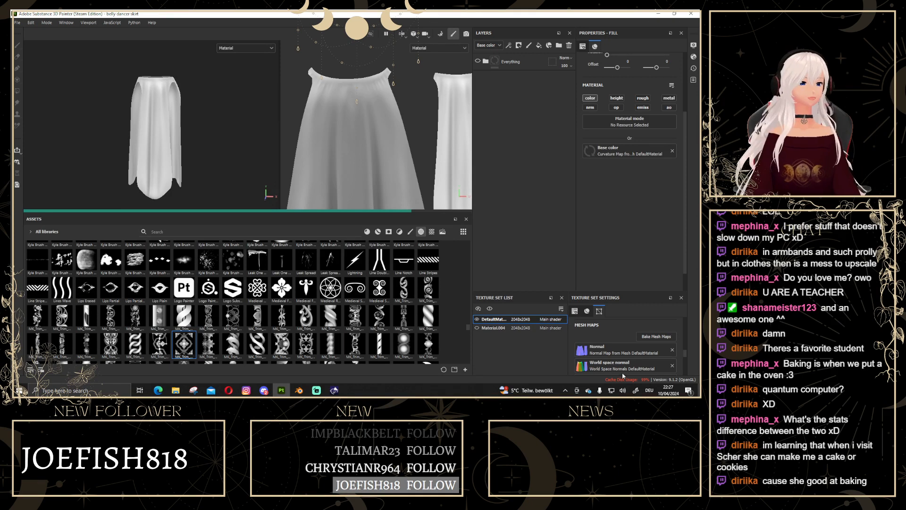
drag(615, 292, 618, 221)
scroll(617, 271, down, 2)
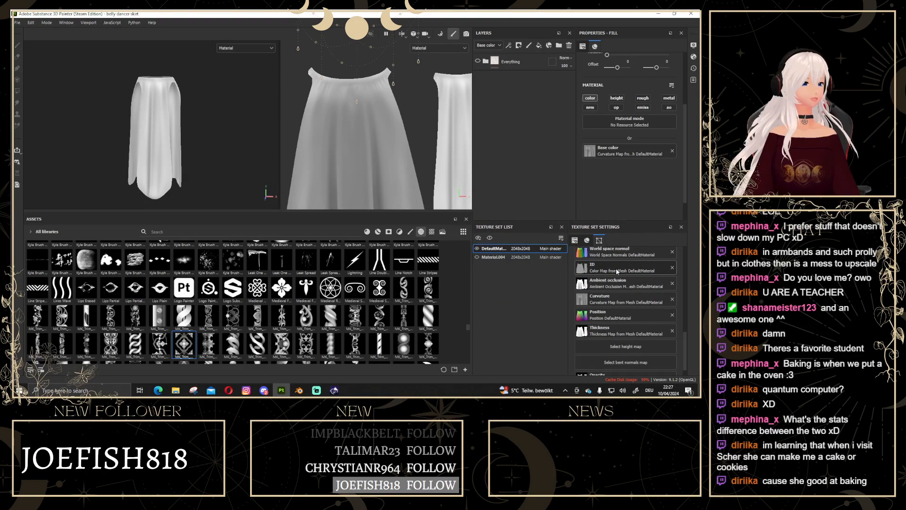
Review the baked mesh maps, limit the asset library to Project resources and clear its search filter.
scroll(621, 302, up, 2)
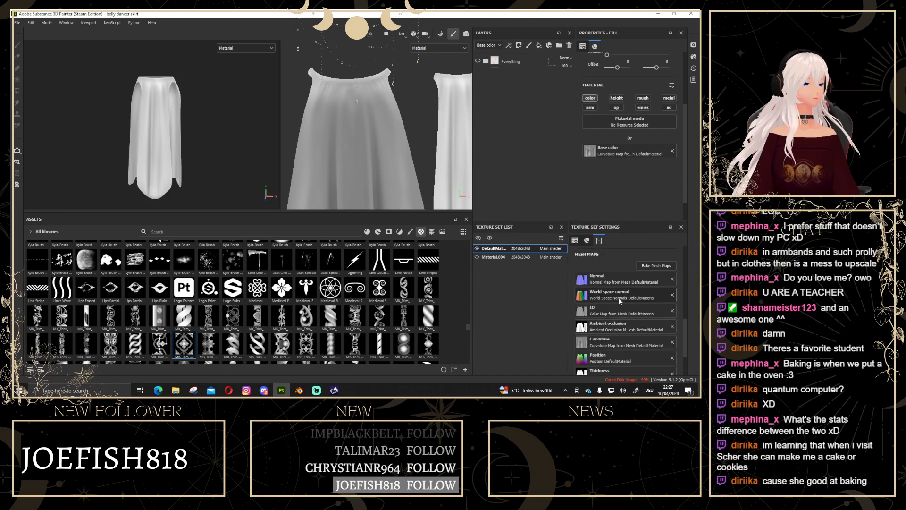
scroll(429, 90, down, 5)
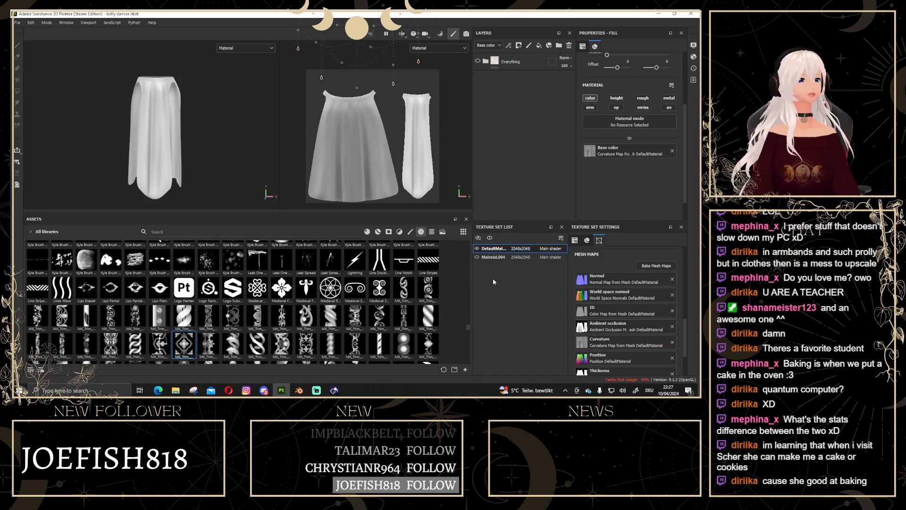
click(31, 231)
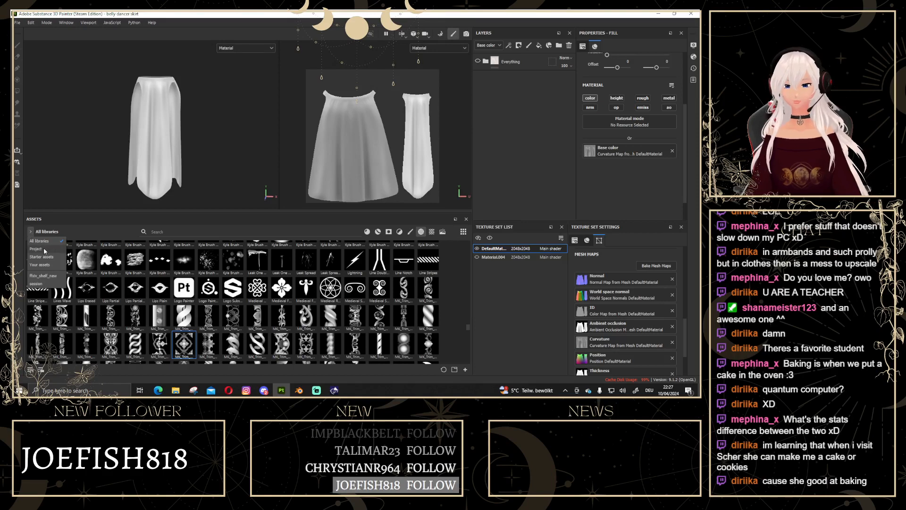
click(43, 248)
click(247, 329)
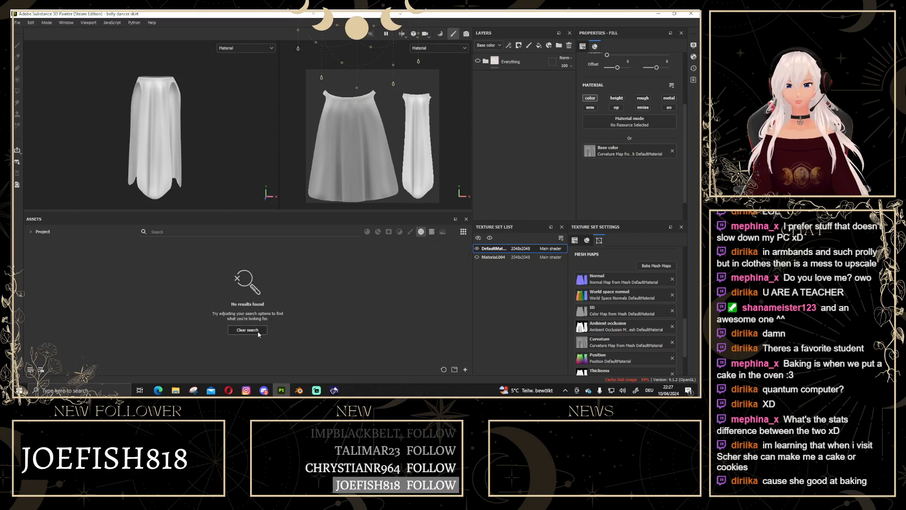
click(31, 232)
click(43, 250)
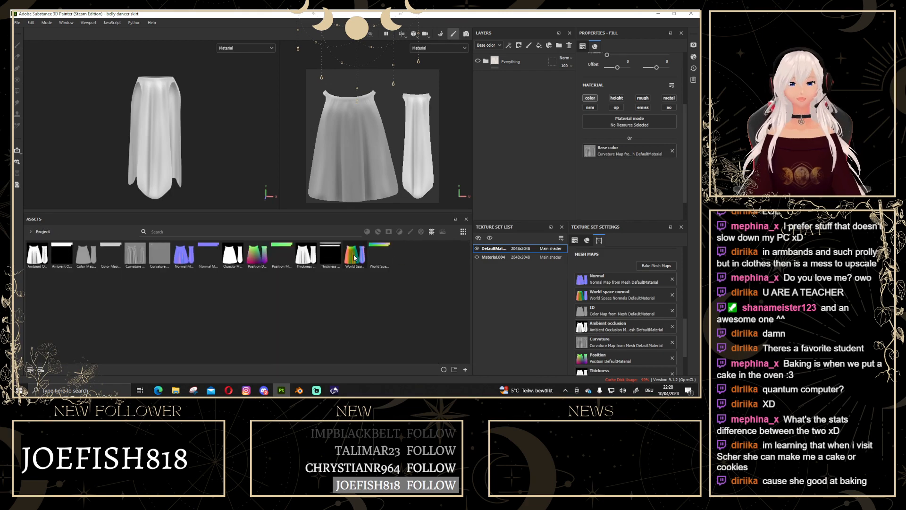
Preview the project's baked map textures and open the resource options of the DefaultMaterial curvature map.
mouse_move(310, 256)
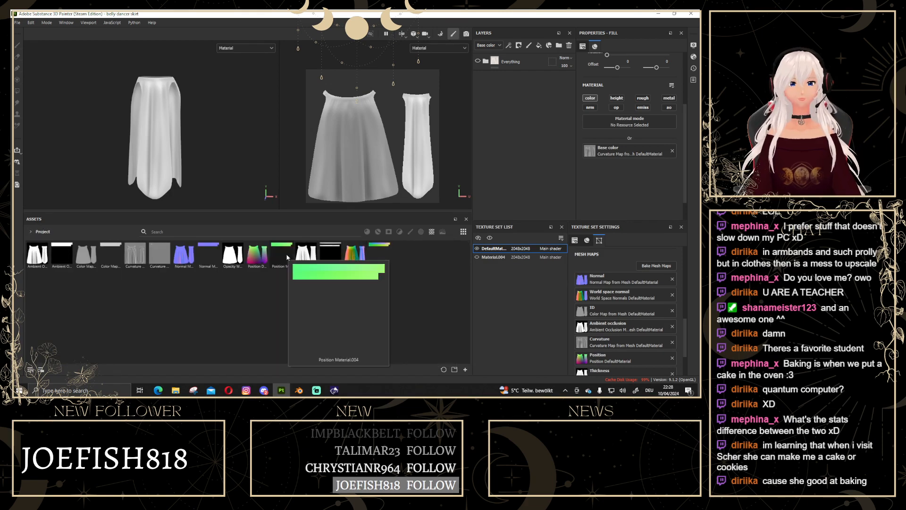
mouse_move(224, 258)
mouse_move(180, 257)
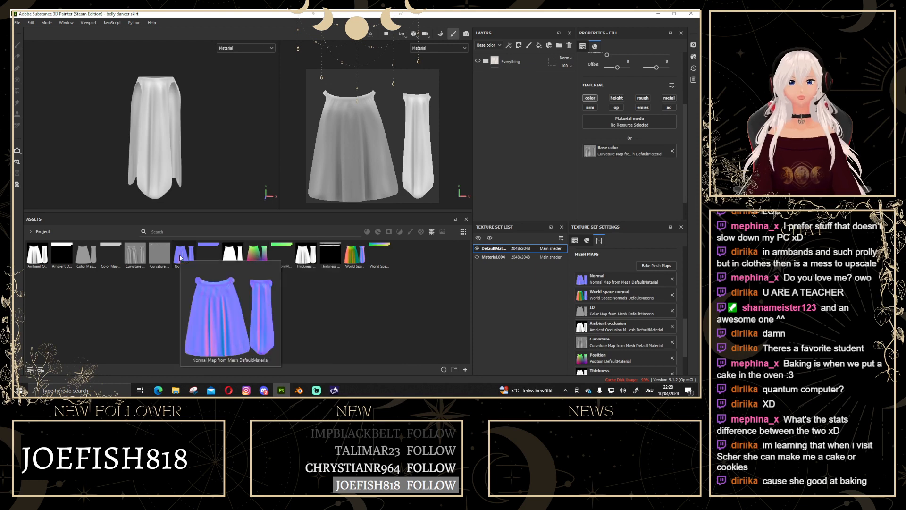
mouse_move(140, 256)
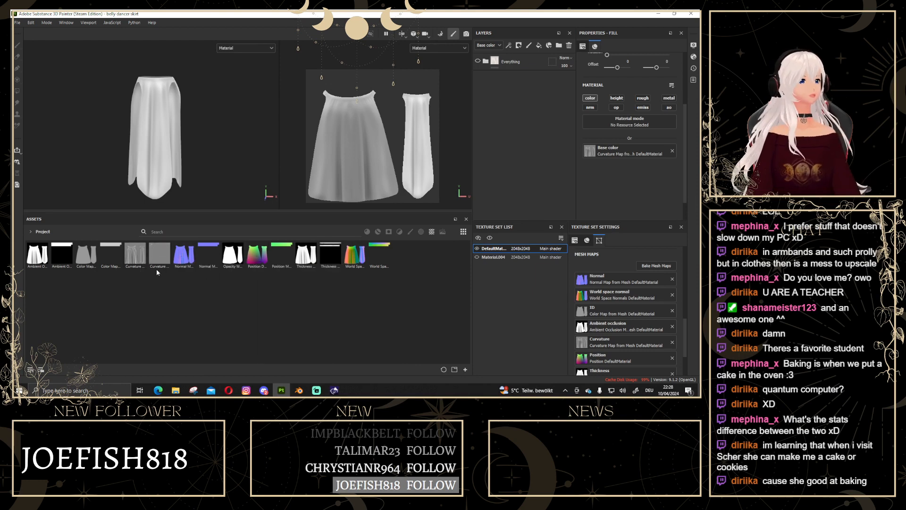
right_click(134, 254)
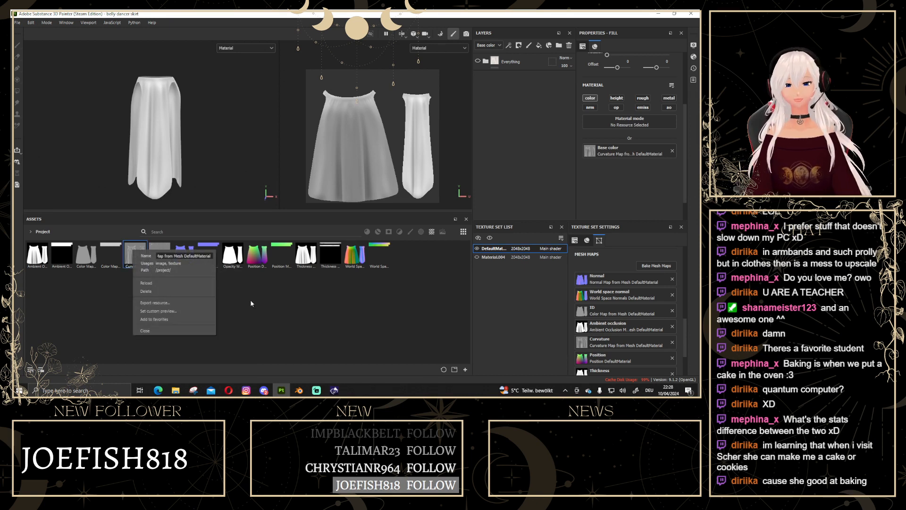
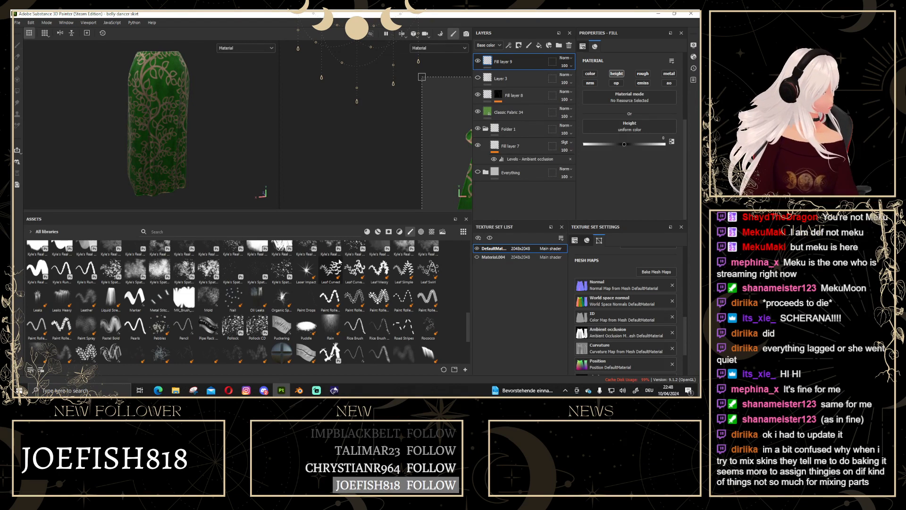
Preview the Leaf Curved brush and examine the vine-patterned green skirt from the front in 3D and across its UV layout.
mouse_move(338, 259)
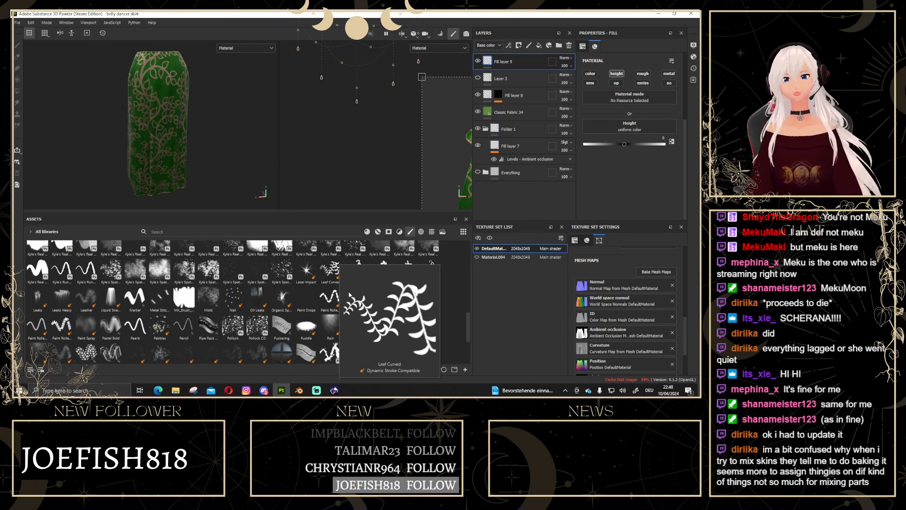
scroll(195, 110, down, 4)
scroll(195, 109, up, 2)
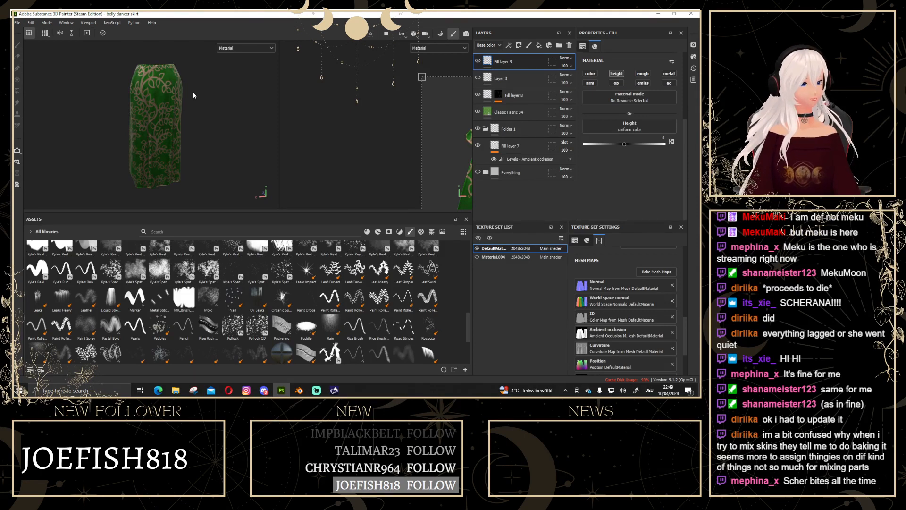
scroll(229, 124, down, 3)
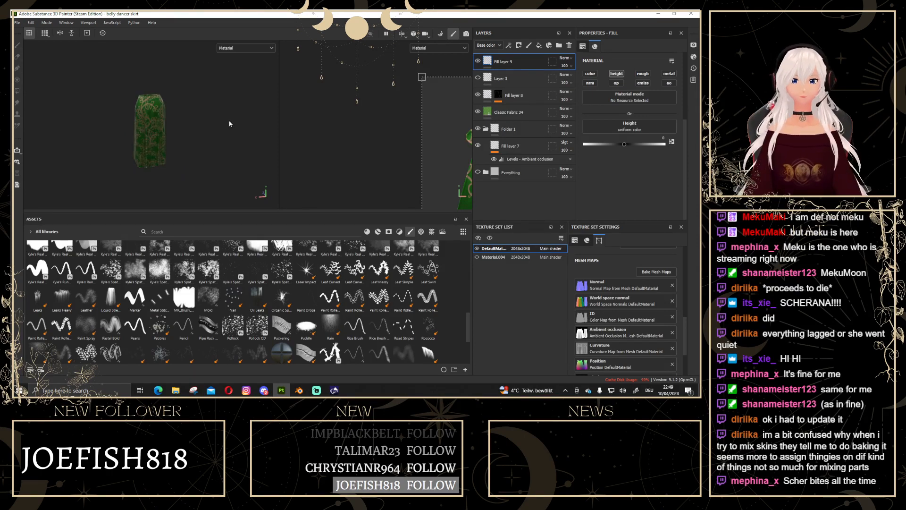
scroll(419, 114, down, 2)
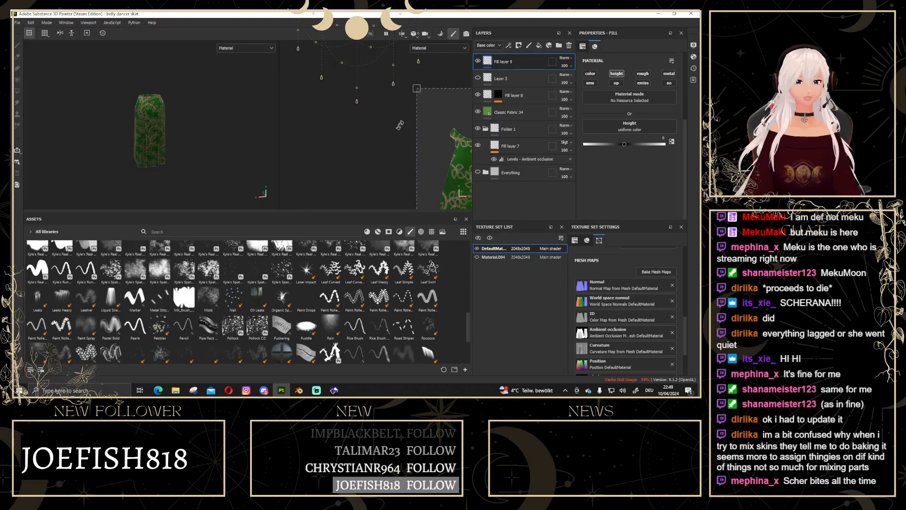
alt+middle_drag(407, 112, 306, 58)
scroll(365, 79, down, 2)
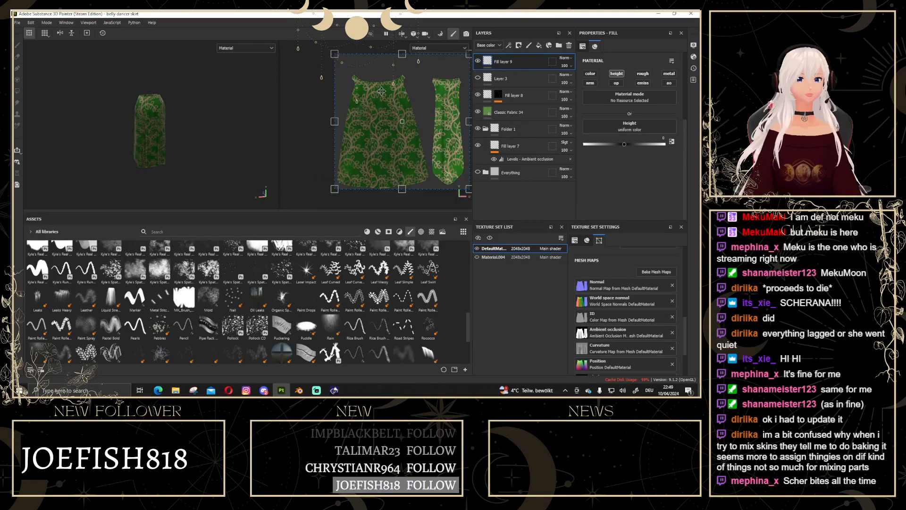
scroll(366, 76, down, 2)
alt+middle_drag(367, 76, 340, 97)
scroll(123, 109, up, 4)
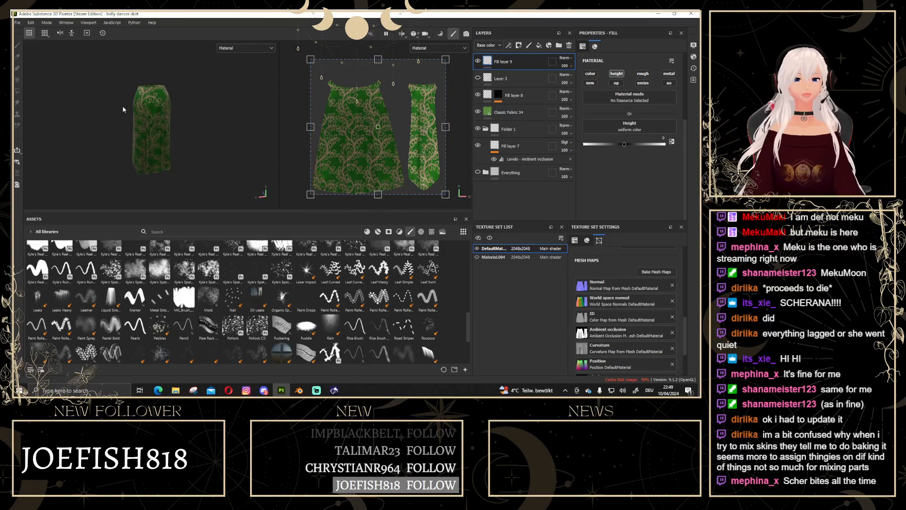
alt+drag(158, 113, 191, 70)
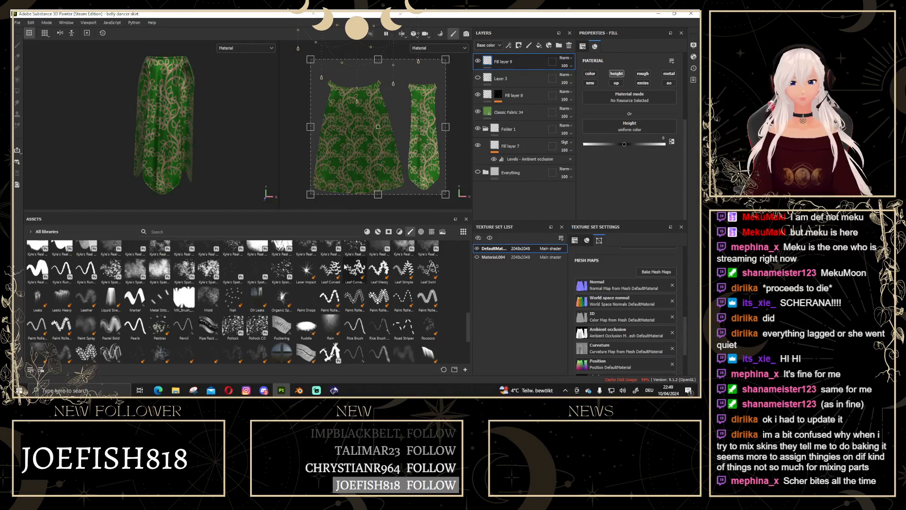
scroll(346, 259, up, 10)
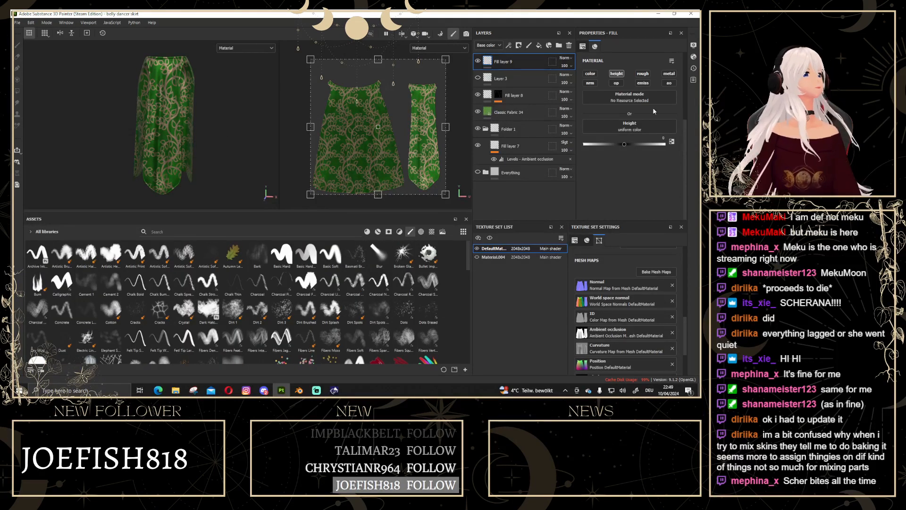
Raise the height of Fill layer 9 to about 0.26 and add a black mask to the layer.
drag(623, 144, 640, 148)
right_click(487, 60)
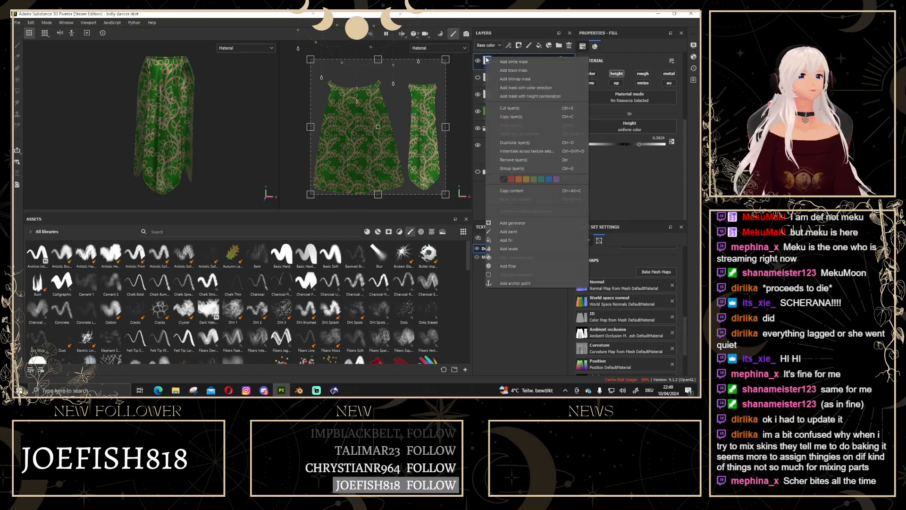
click(504, 72)
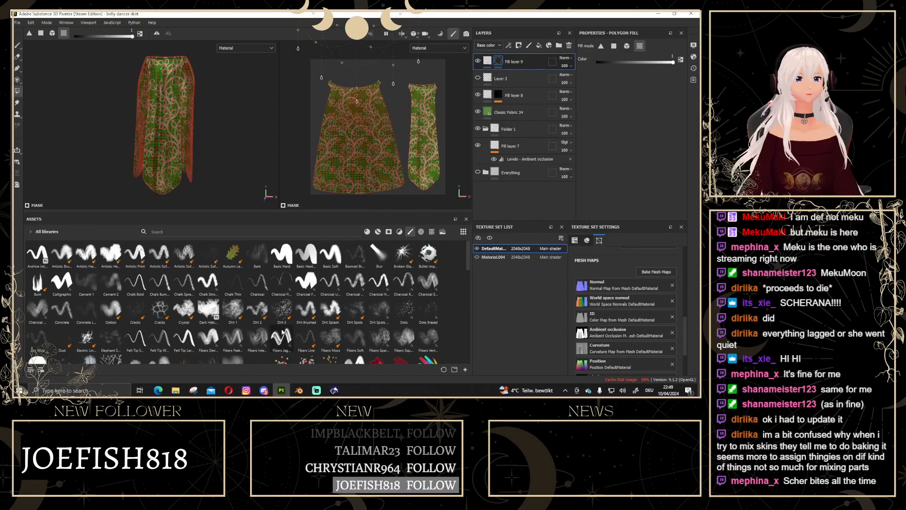
Find the Wrinkles_81 alpha and load it into the Paint brush at size 100 for Fill layer 9's mask.
click(421, 232)
click(431, 231)
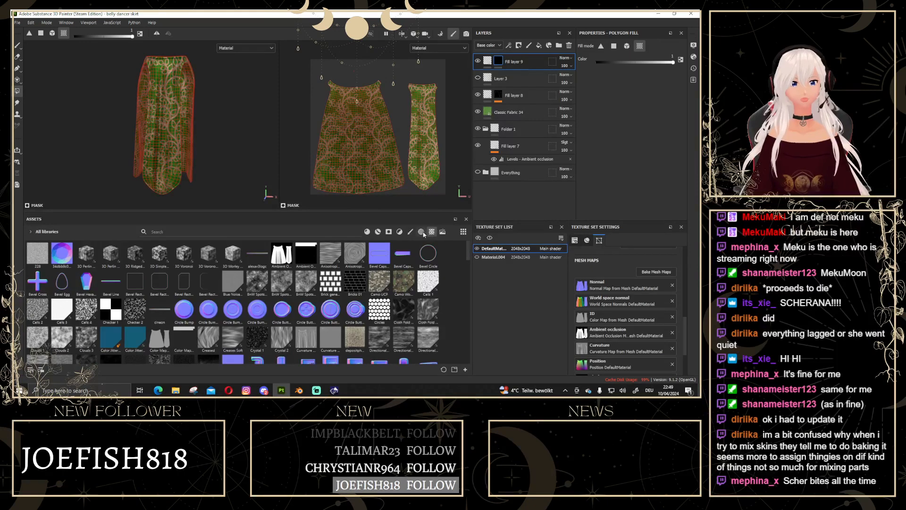
click(421, 231)
scroll(397, 278, down, 10)
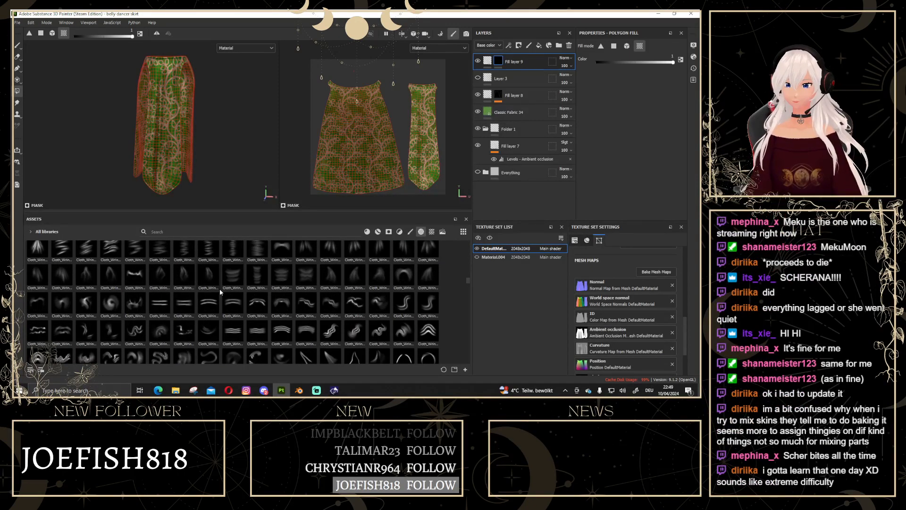
scroll(220, 288, down, 5)
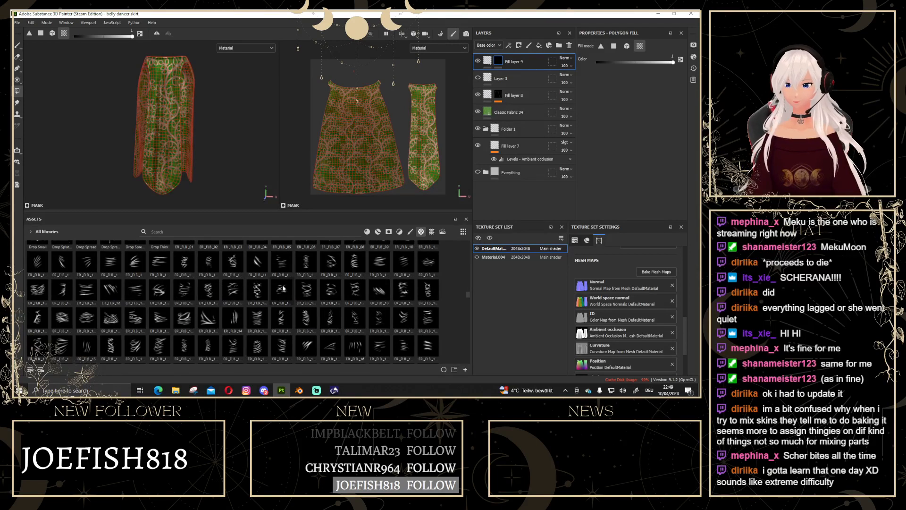
scroll(414, 292, down, 3)
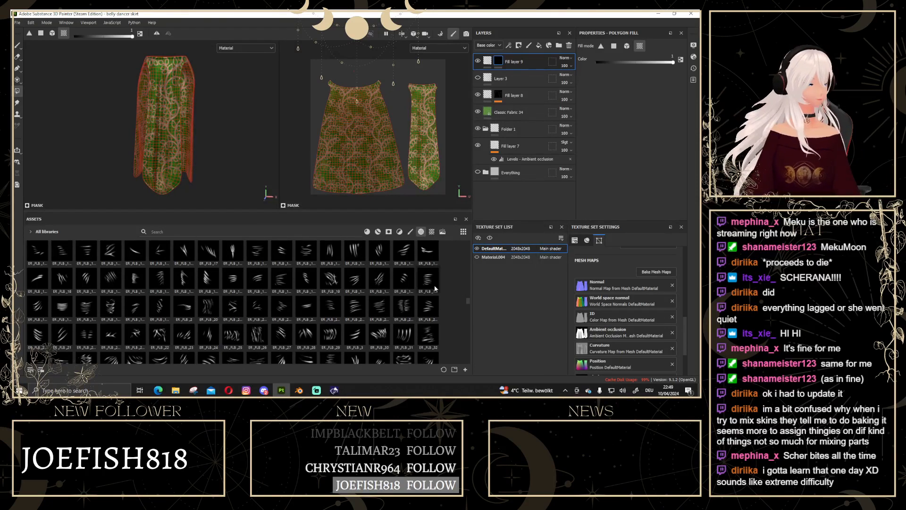
scroll(434, 285, down, 3)
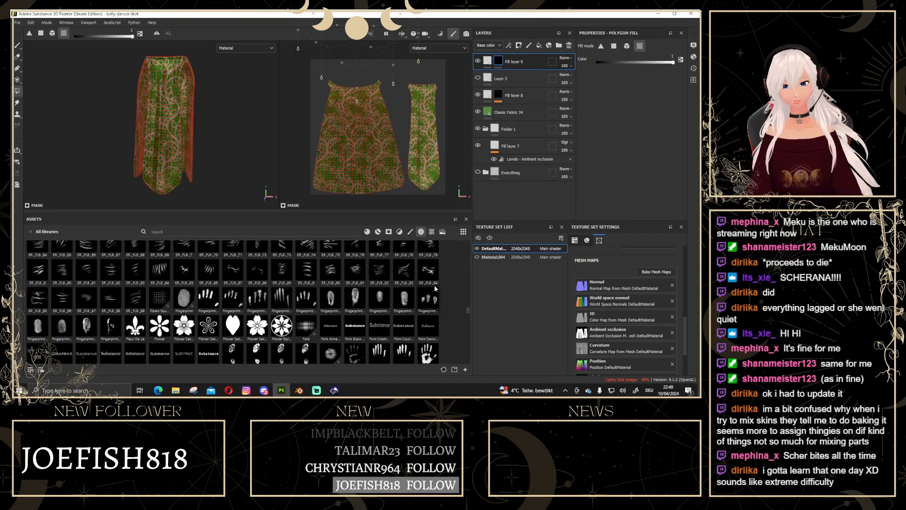
scroll(434, 285, down, 10)
scroll(435, 288, down, 15)
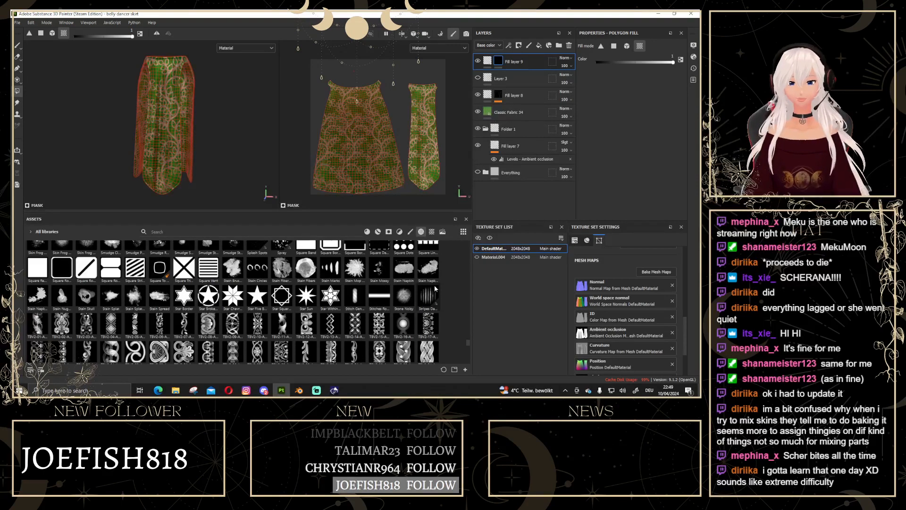
scroll(435, 288, down, 12)
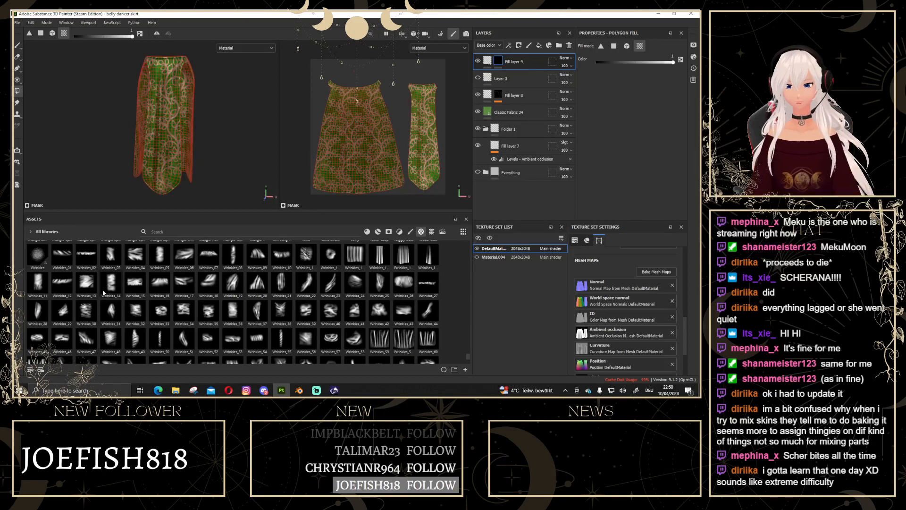
mouse_move(233, 286)
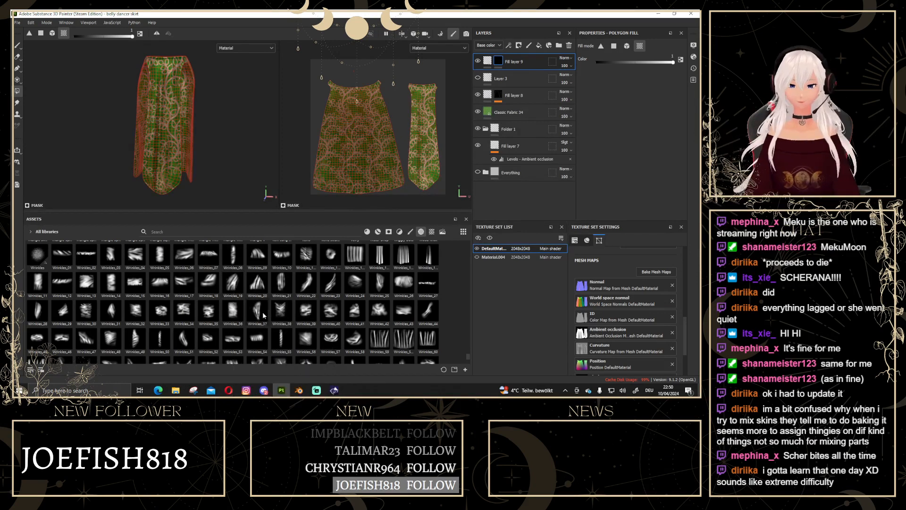
scroll(264, 315, down, 3)
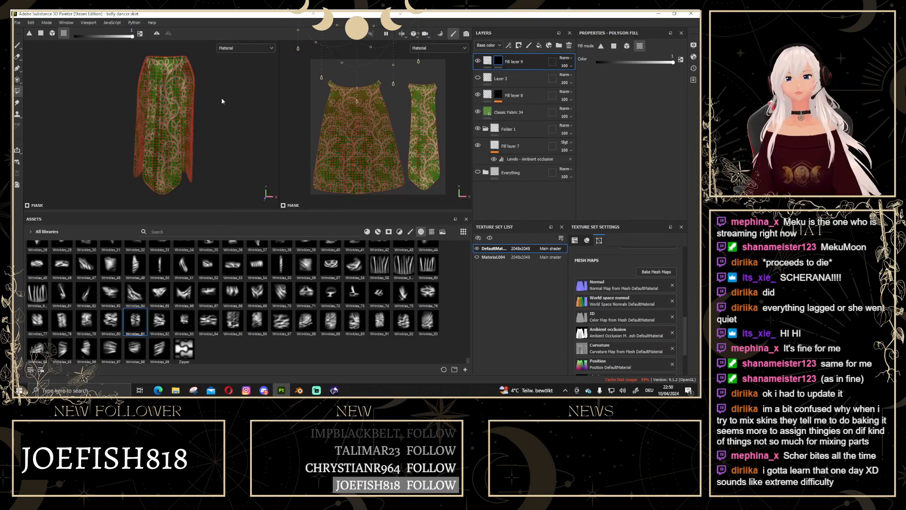
key(1)
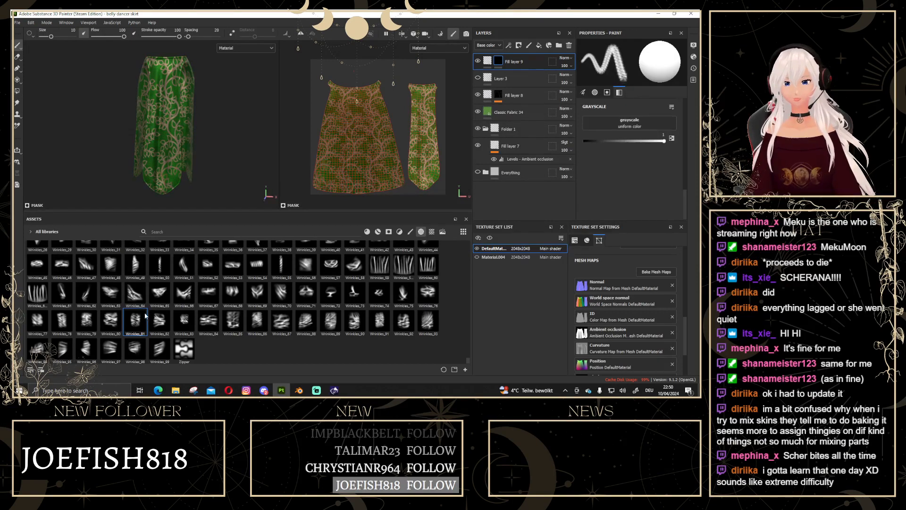
click(145, 316)
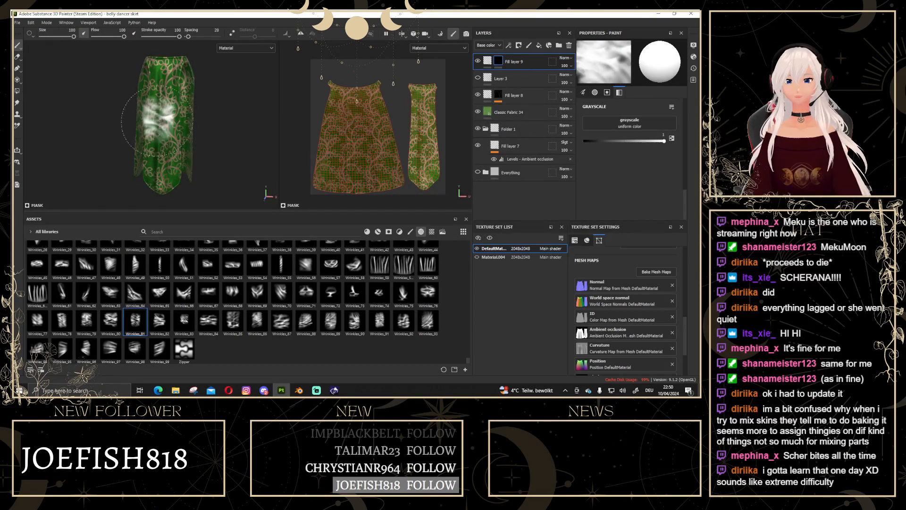
Stamp the wrinkle alpha on the front of the skirt and set the brush's Size Space to Texture.
scroll(657, 170, down, 5)
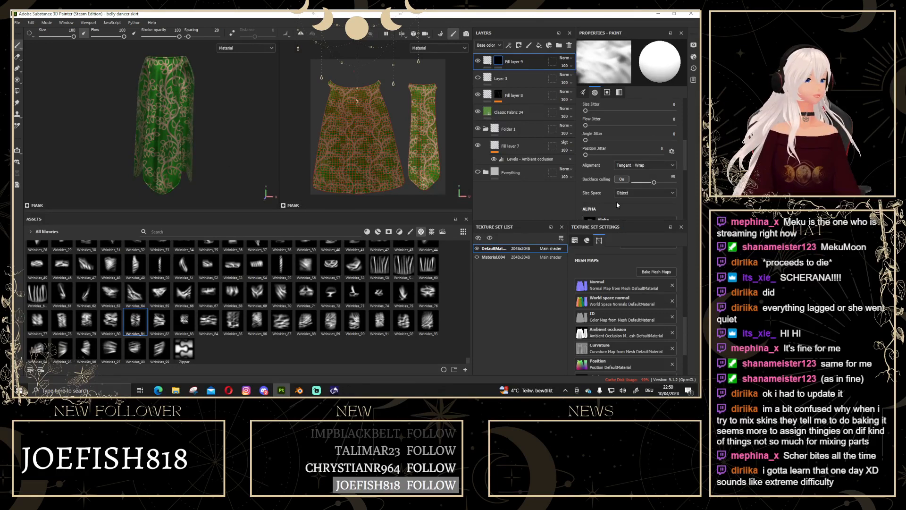
click(623, 193)
click(148, 108)
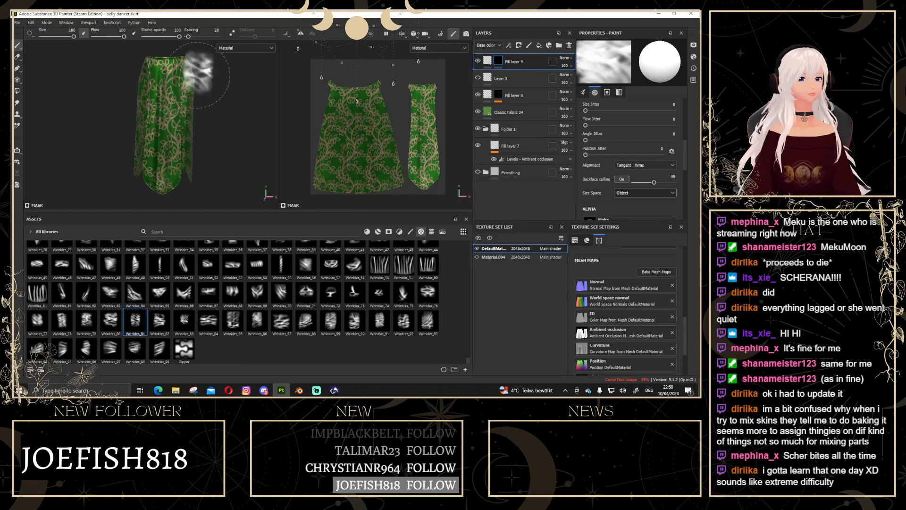
click(633, 193)
click(632, 215)
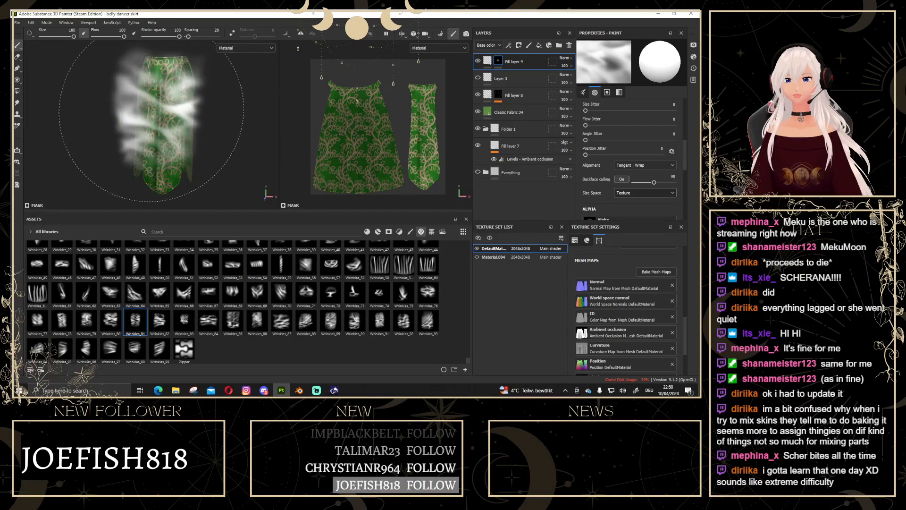
scroll(251, 132, down, 3)
alt+drag(193, 122, 325, 123)
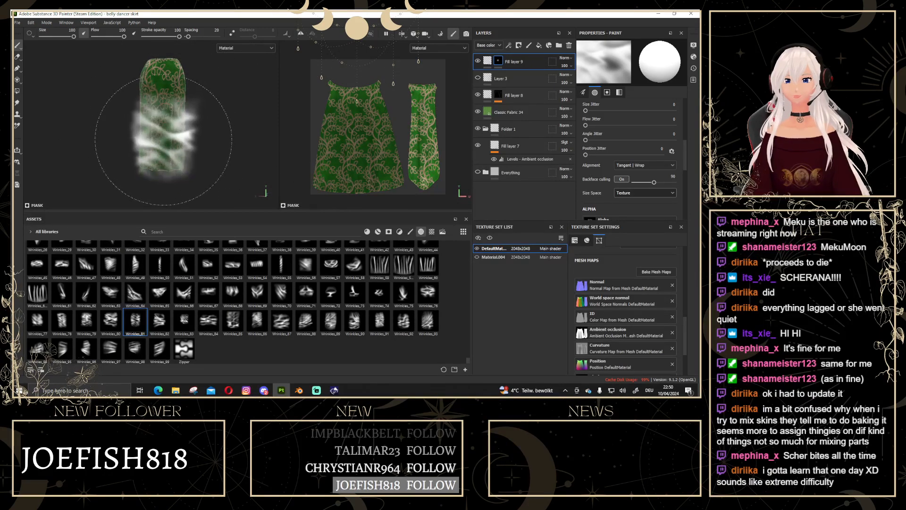
Raise the height of Fill layer 9 to about 0.95 and check the wrinkles on the skirt.
scroll(166, 101, up, 3)
alt+drag(245, 96, 261, 97)
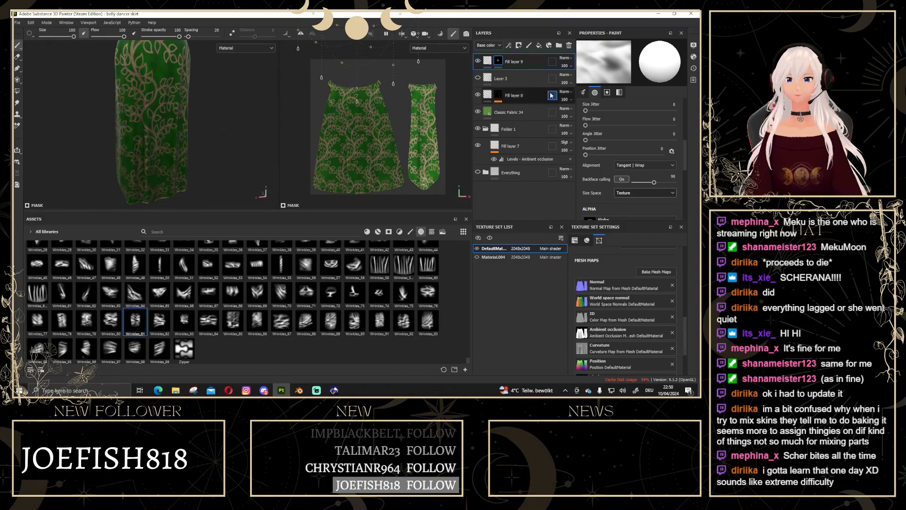
click(487, 61)
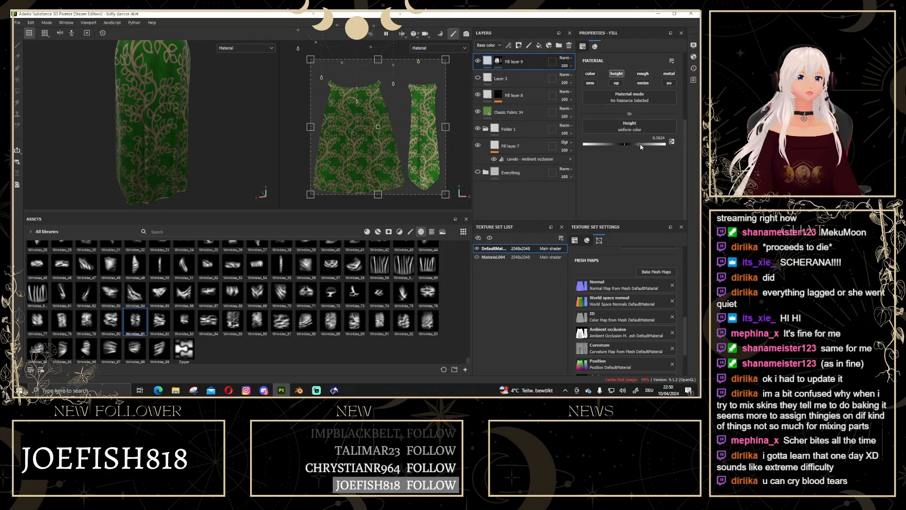
drag(653, 147, 663, 144)
alt+drag(193, 141, 202, 115)
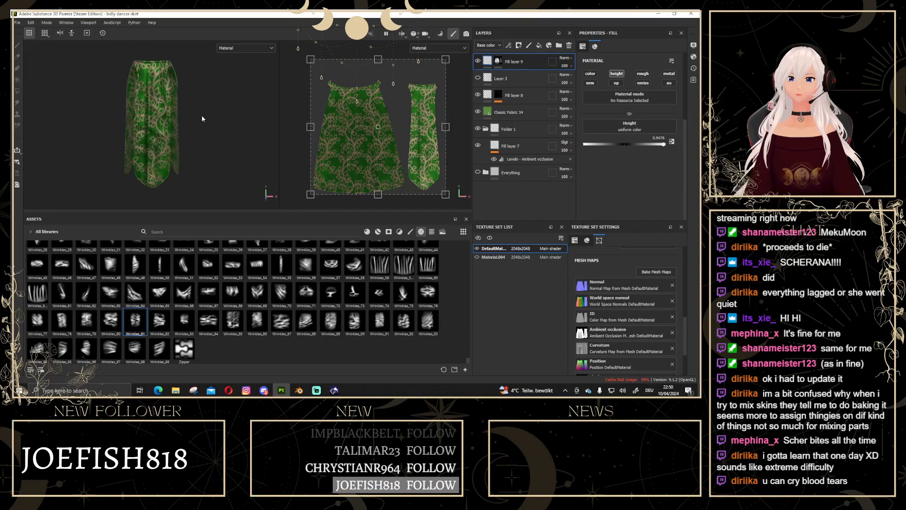
scroll(202, 115, down, 2)
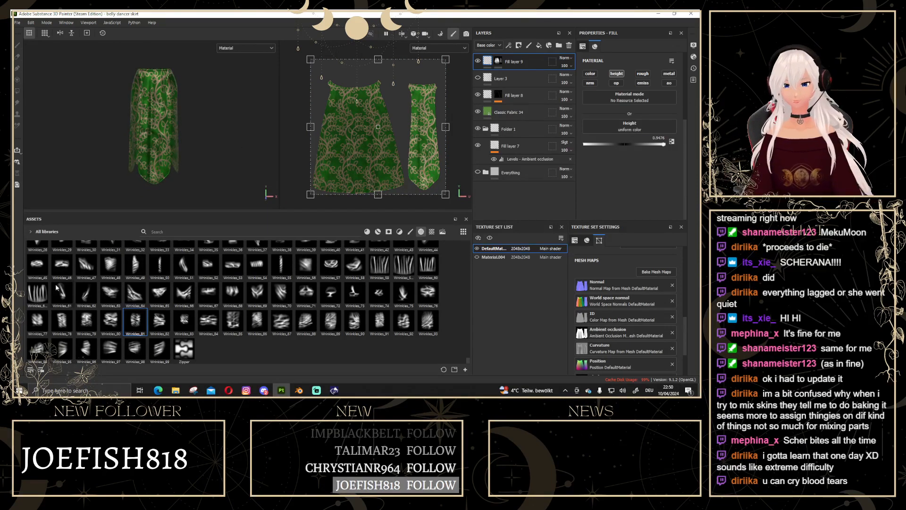
Select a vertical-fold wrinkle alpha in the library, check Fill layer 9's mask, and duplicate the layer.
scroll(163, 298, up, 3)
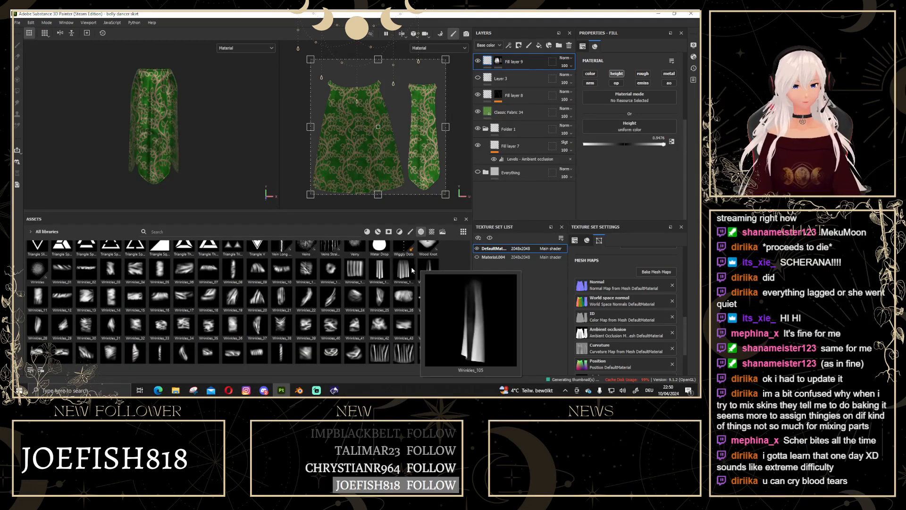
click(385, 270)
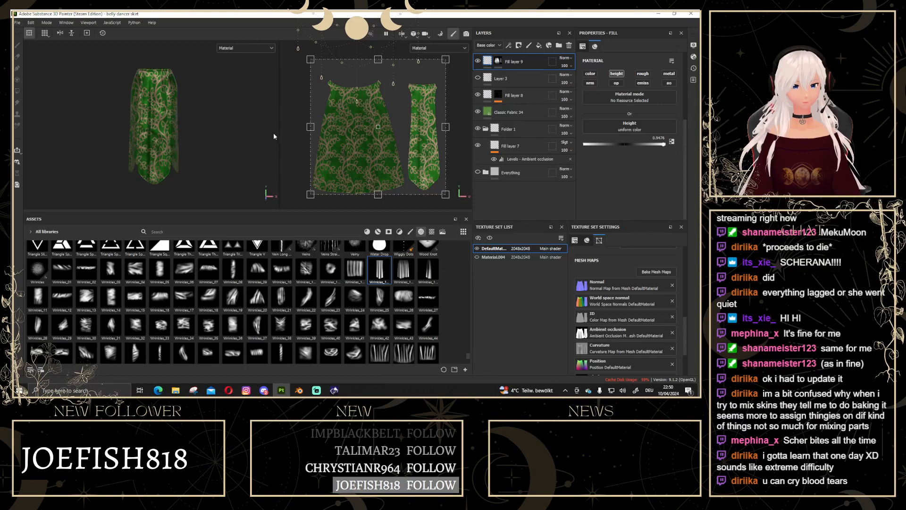
click(499, 62)
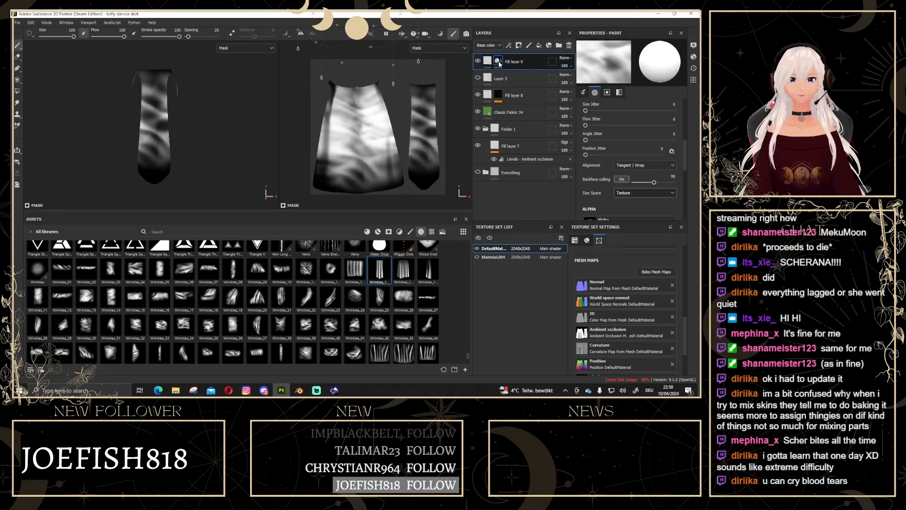
click(488, 61)
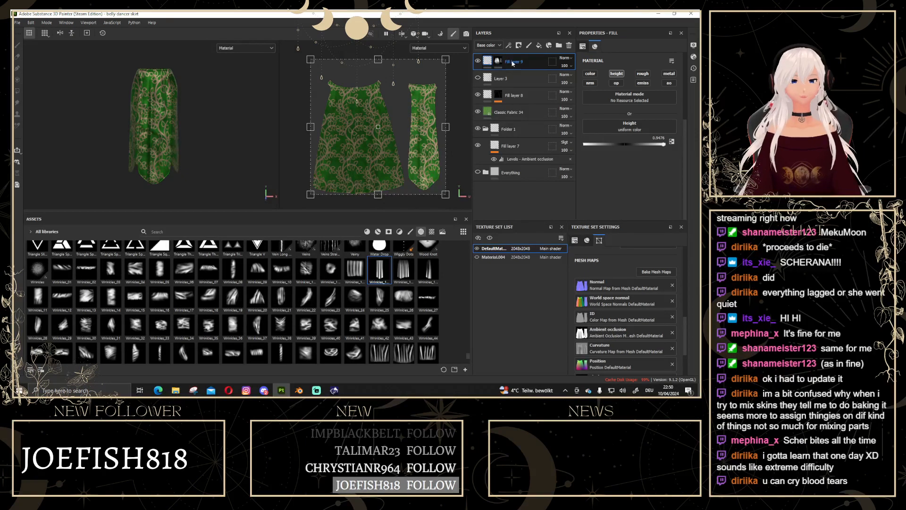
key(ctrl+d)
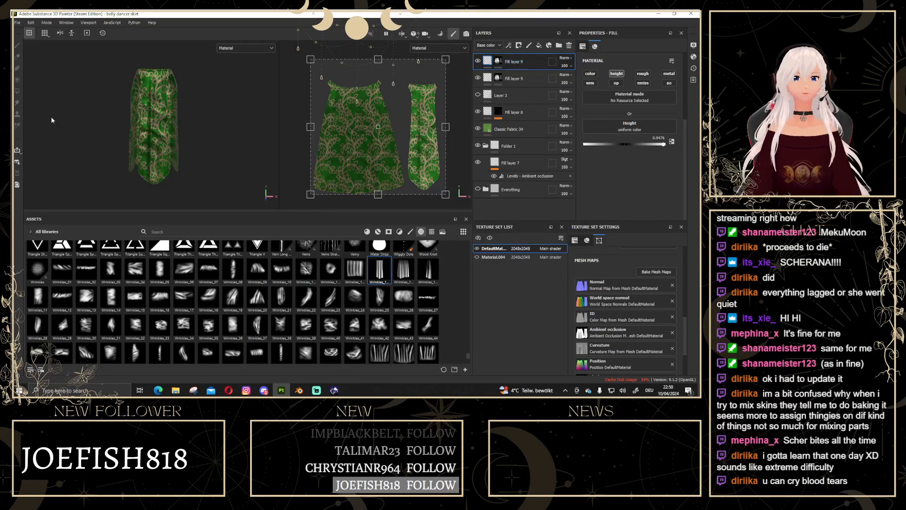
Compare the skirt's wrinkle depth up close with the duplicated Fill layer 9 shown and hidden.
scroll(141, 109, up, 2)
alt+middle_drag(141, 109, 139, 113)
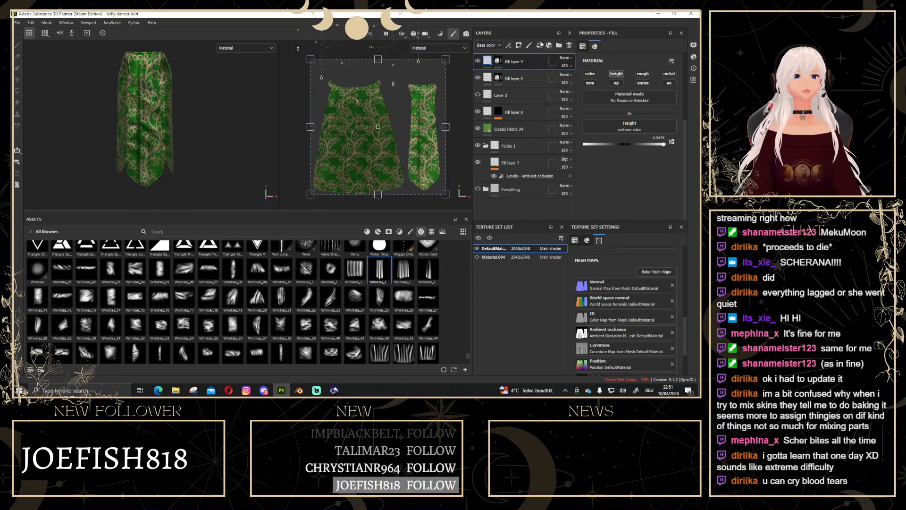
scroll(135, 123, up, 2)
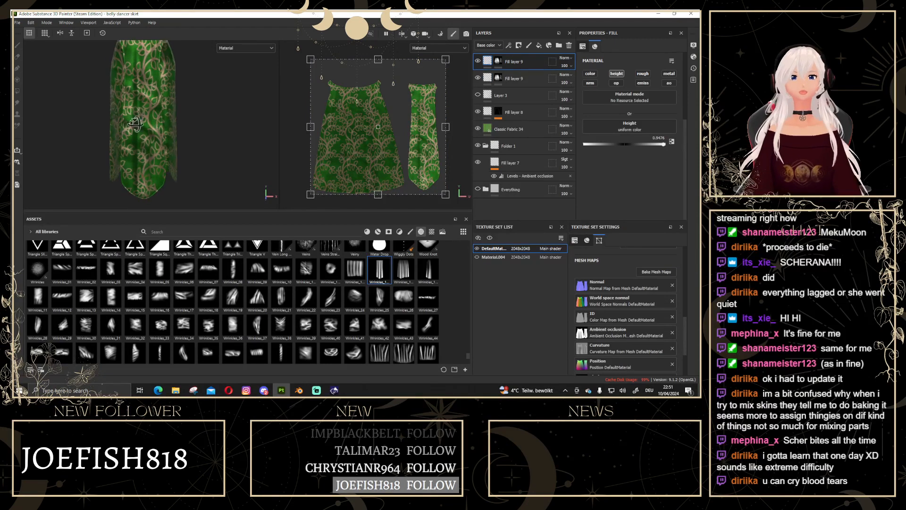
mouse_move(135, 124)
alt+mouse_down()
mouse_move(239, 124)
mouse_move(114, 119)
mouse_move(140, 121)
alt+mouse_up()
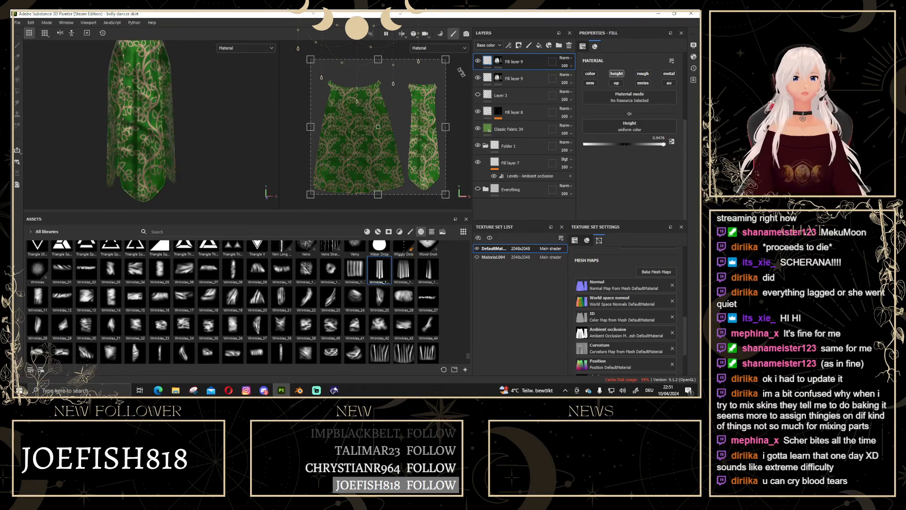
click(477, 61)
scroll(238, 122, down, 2)
alt+drag(239, 123, 179, 94)
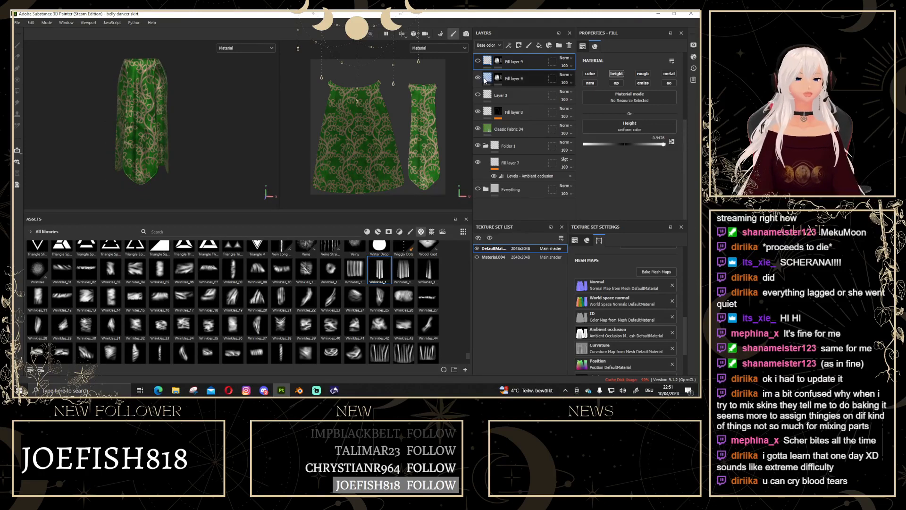
Set the height of the lower Fill layer 9 to about 0.56, keeping the upper copy visible.
mouse_move(486, 80)
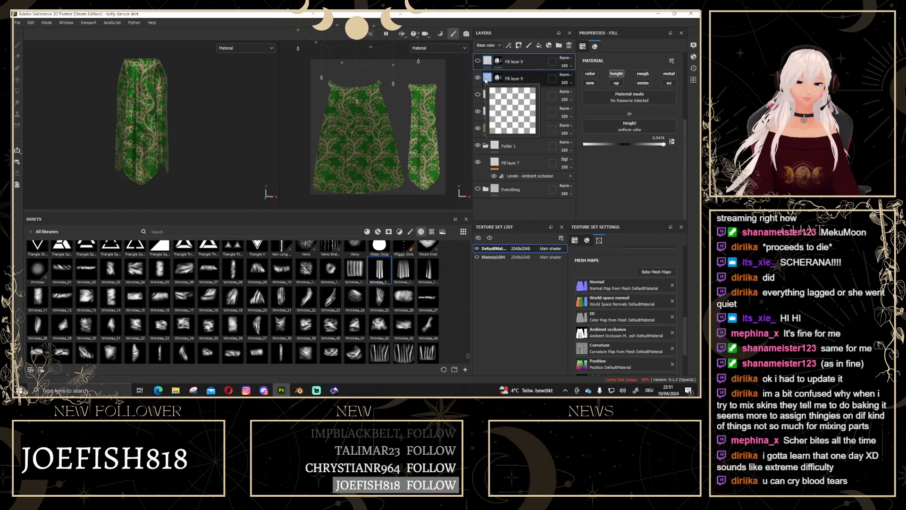
click(500, 79)
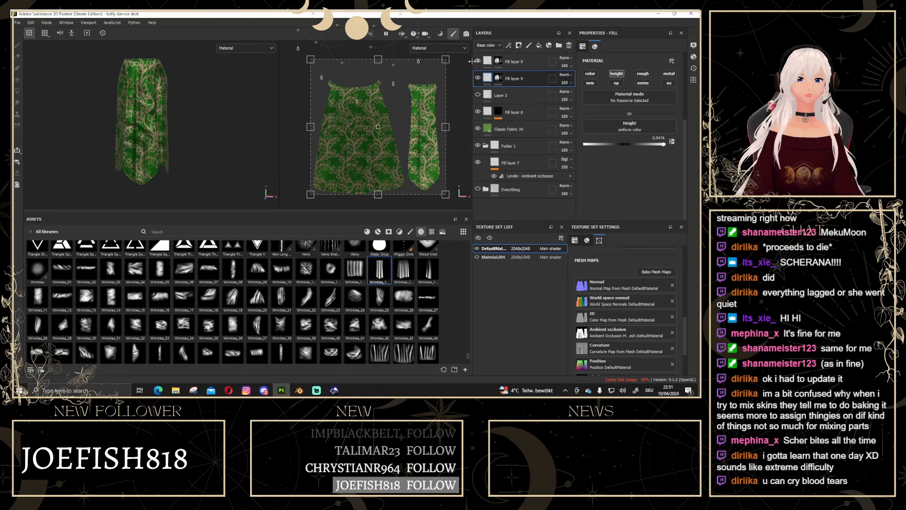
alt+drag(146, 108, 213, 114)
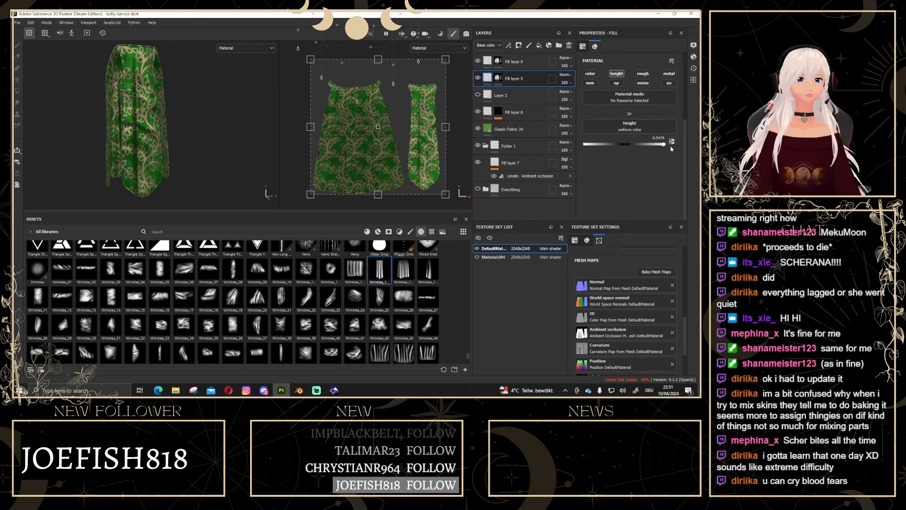
drag(664, 144, 621, 148)
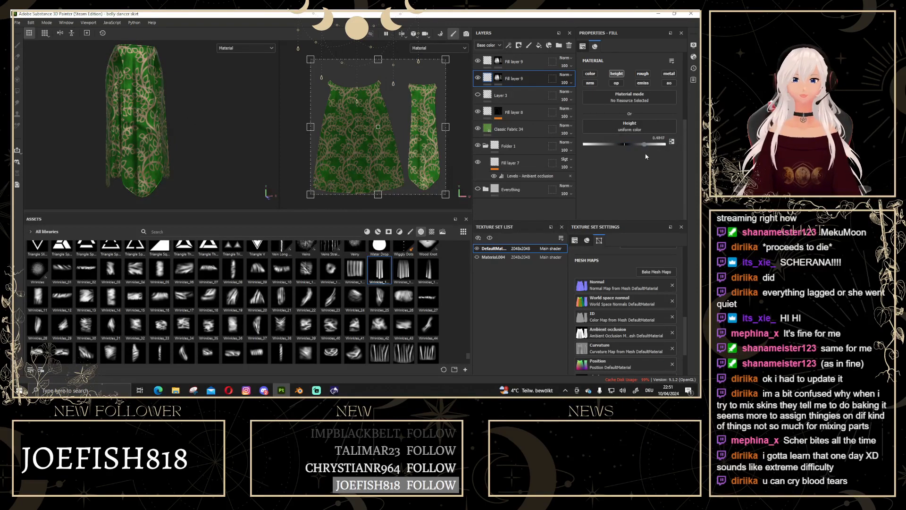
drag(646, 157, 648, 157)
mouse_move(139, 95)
alt+mouse_down()
mouse_move(205, 99)
mouse_move(126, 100)
alt+mouse_up()
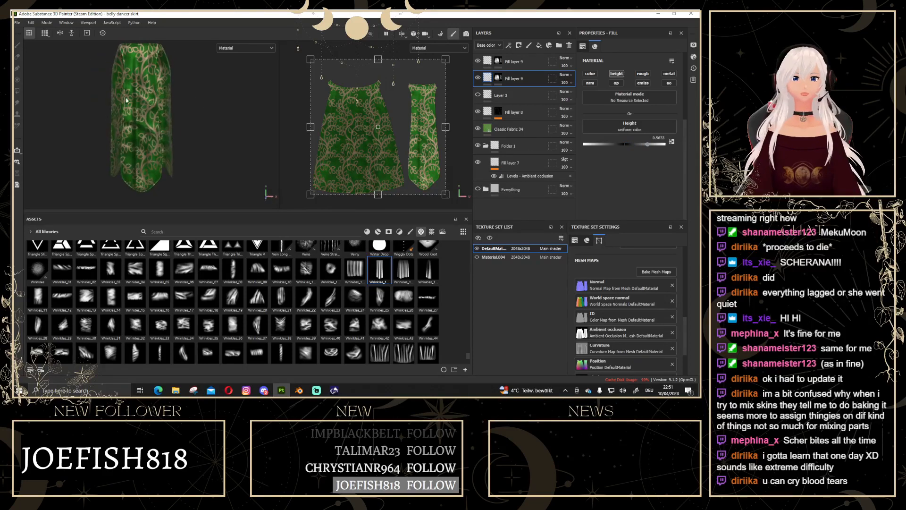
Replace the upper Fill layer 9's mask with a black mask and stamp the vertical-fold wrinkle alpha on the skirt front at size 86.1.
click(498, 60)
right_click(498, 60)
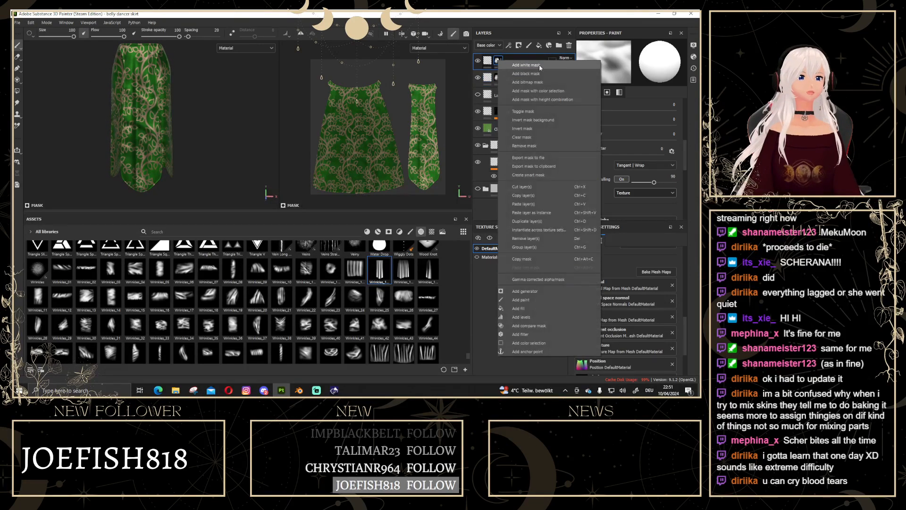
click(526, 74)
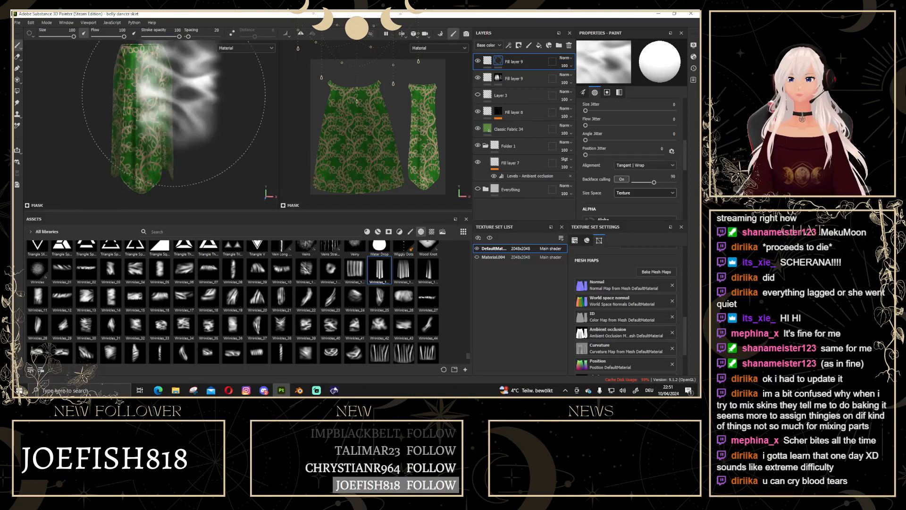
click(376, 275)
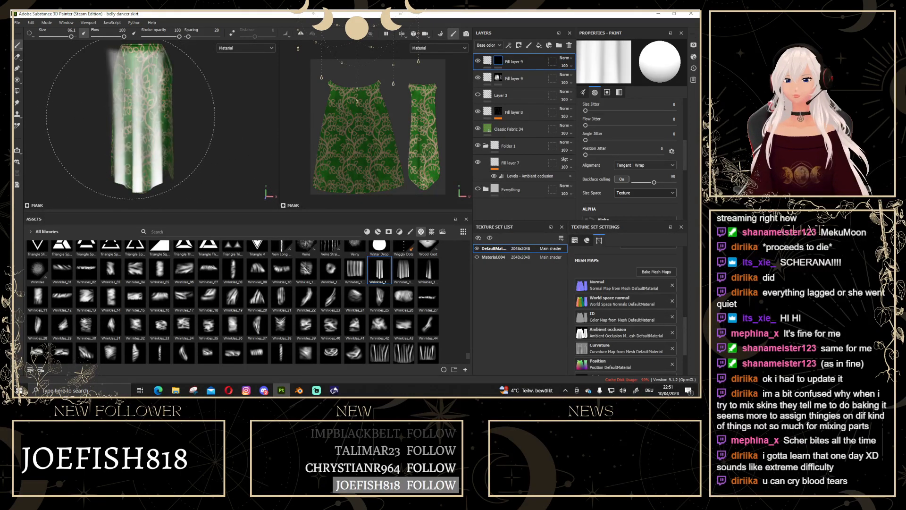
ctrl+right_drag(140, 115, 137, 115)
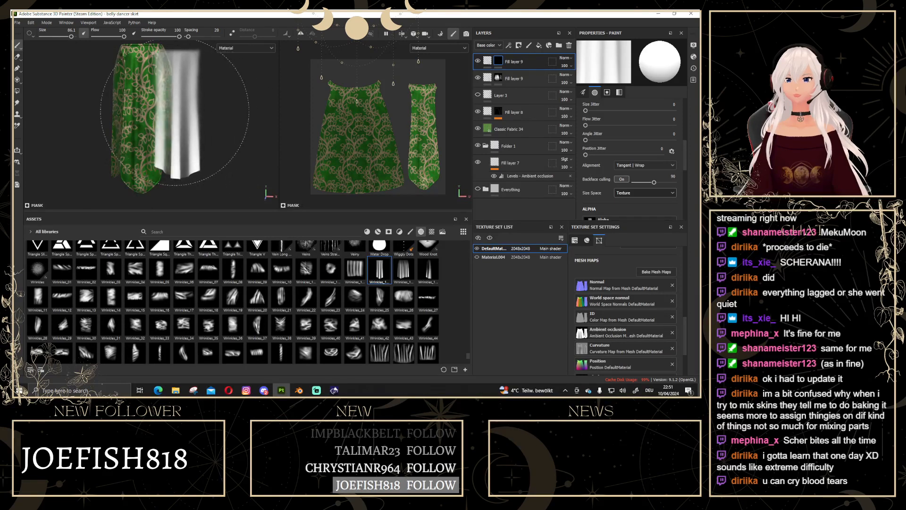
Raise the upper Fill layer 9's height to 1 and duplicate that layer.
click(488, 62)
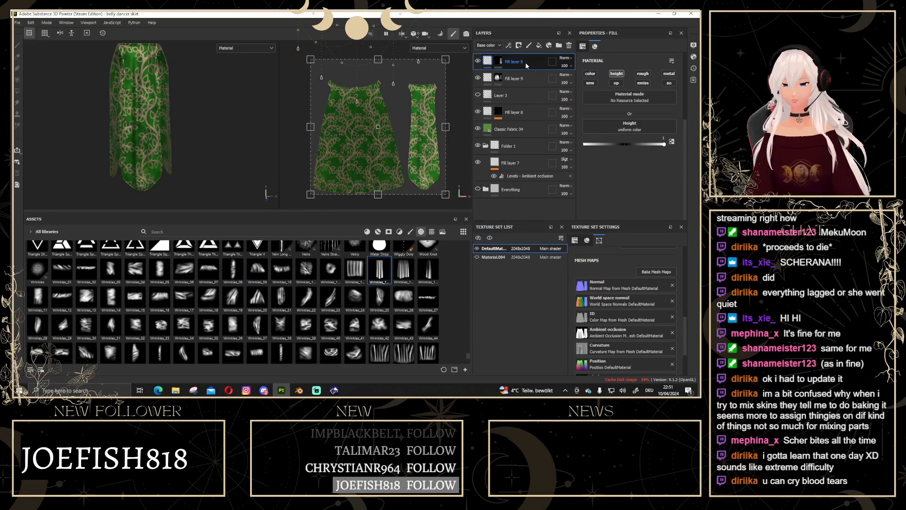
key(ctrl+d)
alt+drag(208, 101, 160, 116)
Browse the alpha library for the fine crease-stroke alphas and select one with curved, fanned strokes.
scroll(293, 315, up, 15)
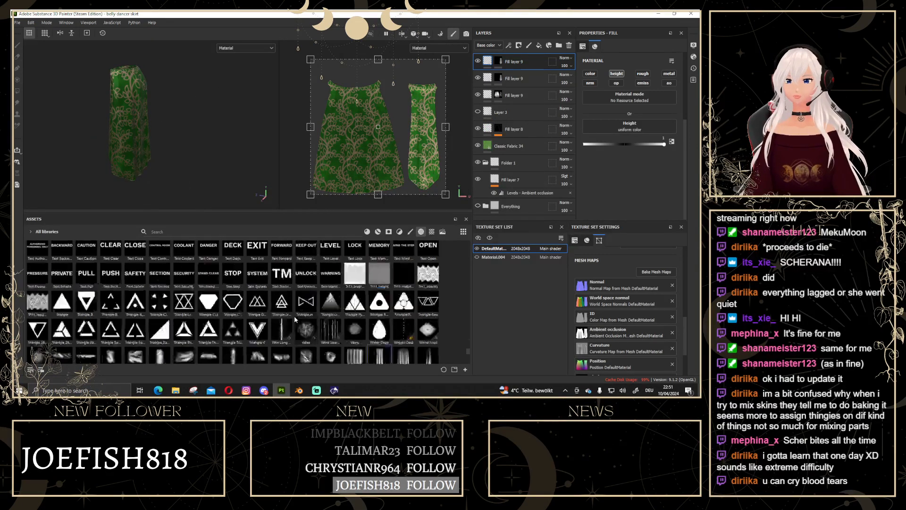
scroll(293, 315, up, 5)
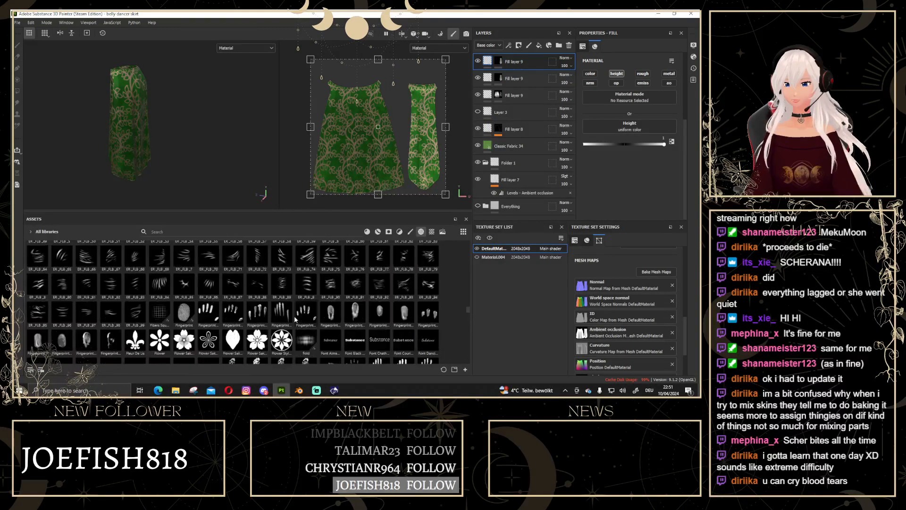
scroll(294, 319, up, 5)
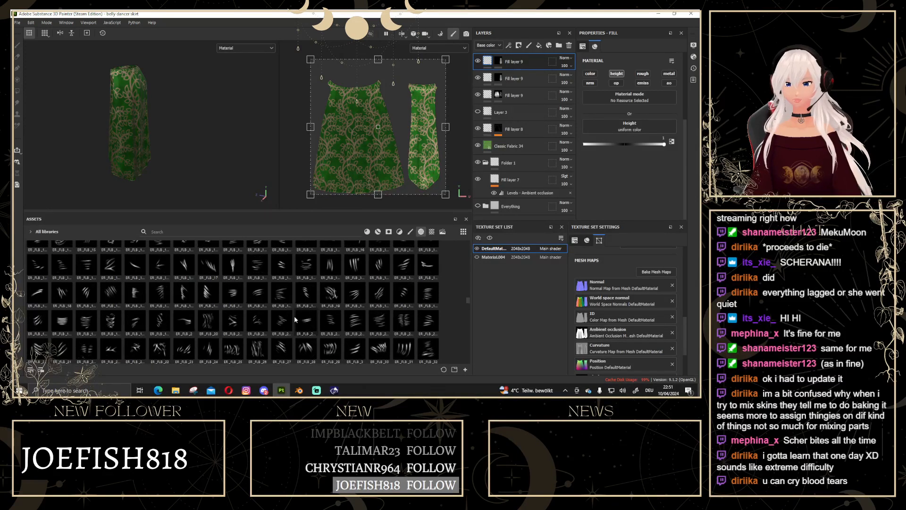
scroll(293, 285, up, 3)
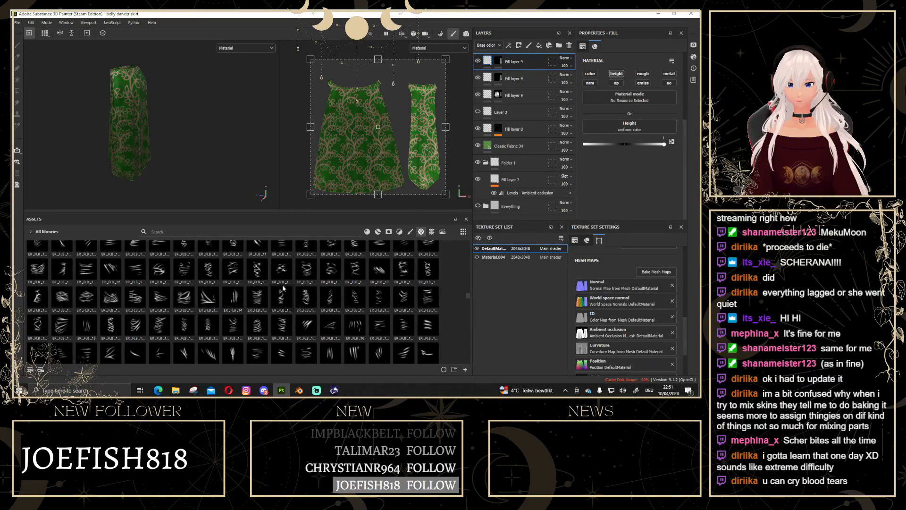
scroll(288, 286, up, 3)
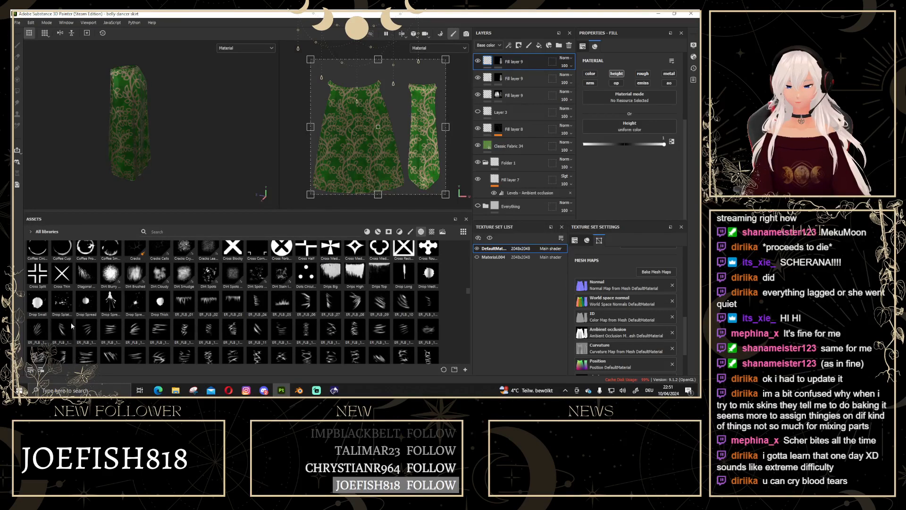
click(130, 333)
Load the fanned crease alpha into the Paint brush for the topmost Fill layer 9's mask, with the skirt's waist in view.
scroll(132, 101, up, 5)
alt+middle_drag(132, 101, 115, 148)
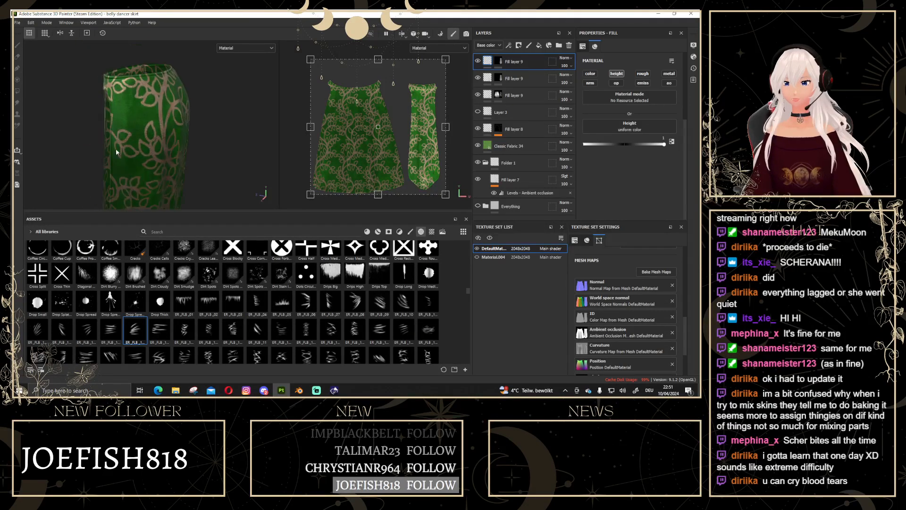
alt+drag(116, 149, 207, 141)
alt+drag(81, 106, 137, 125)
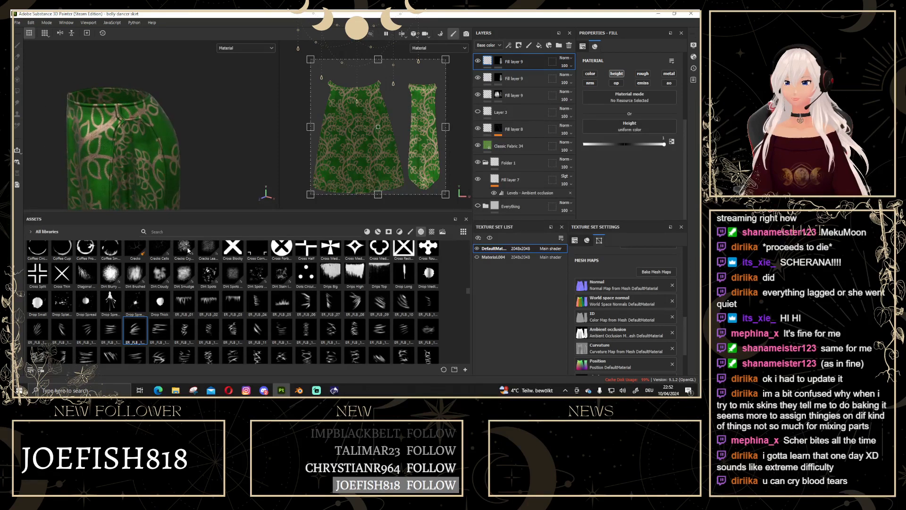
click(498, 62)
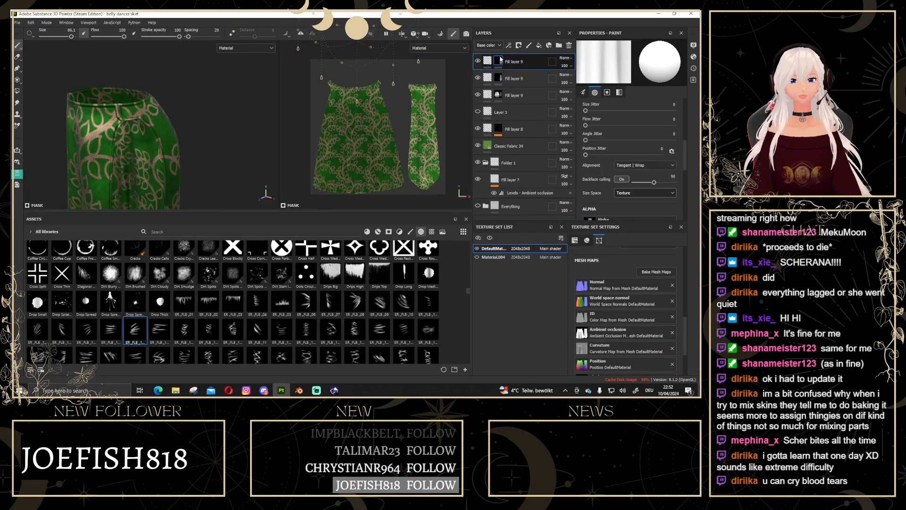
mouse_move(488, 150)
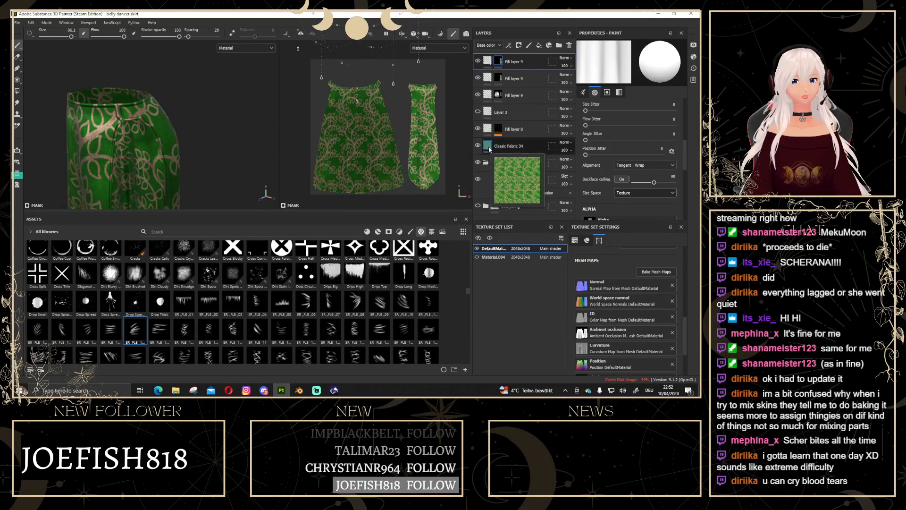
mouse_move(491, 72)
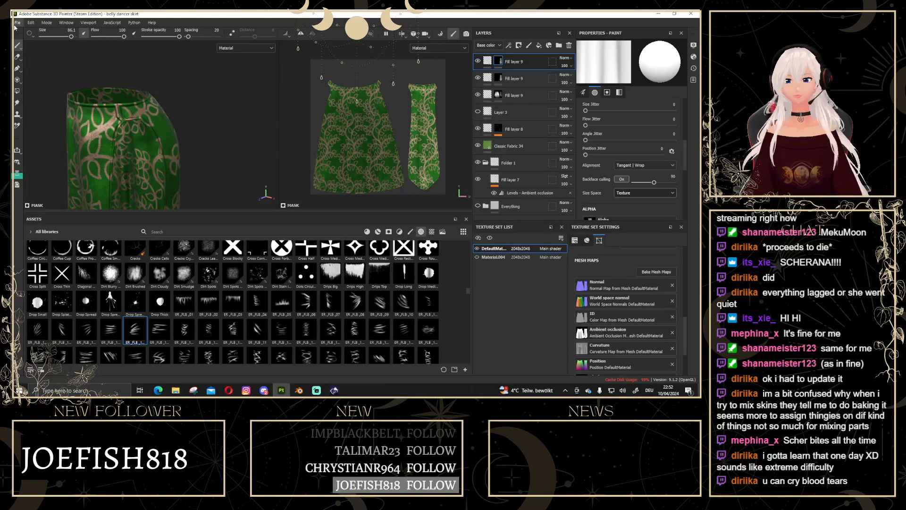
click(131, 333)
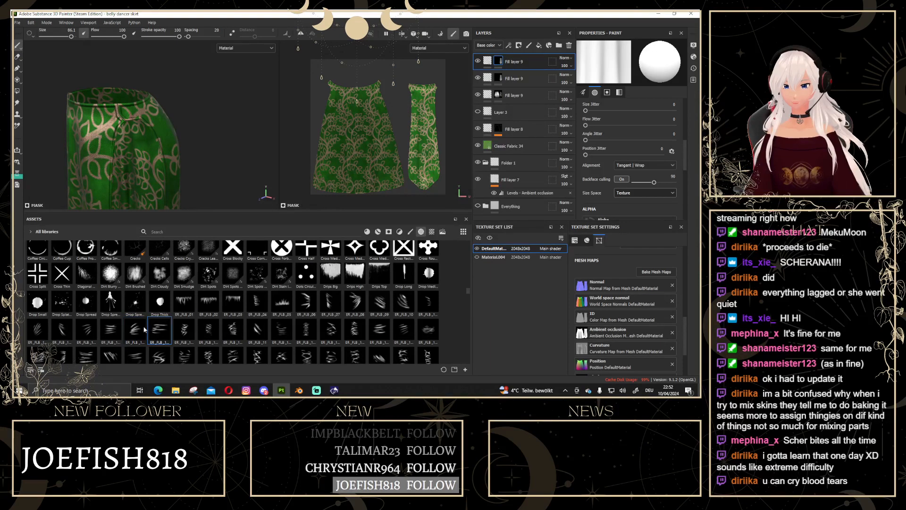
Set the fanned crease brush to size 10.24, angle it over the skirt's hip, and save the project.
ctrl+right_drag(217, 116, 181, 113)
scroll(177, 99, up, 3)
alt+drag(176, 98, 121, 106)
mouse_move(120, 106)
ctrl+right_down()
mouse_move(140, 109)
mouse_move(123, 106)
ctrl+right_up()
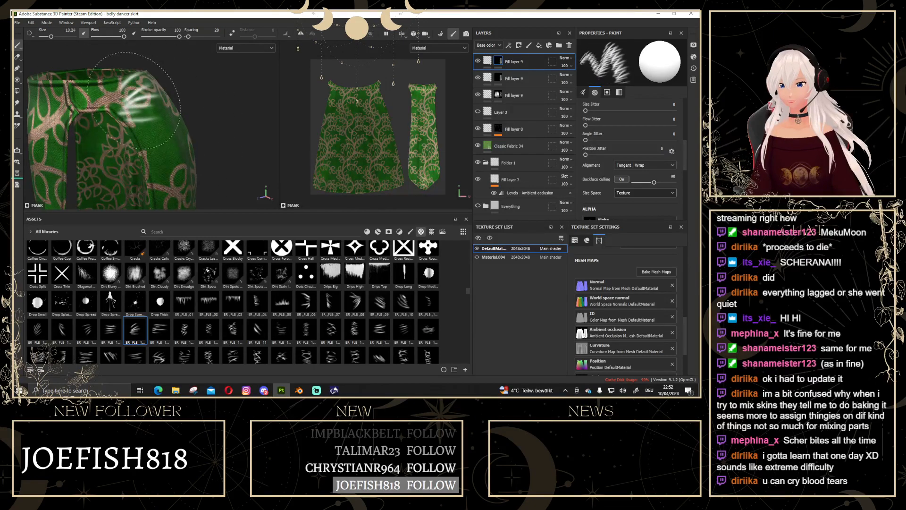
ctrl+drag(132, 100, 131, 101)
key(ctrl+s)
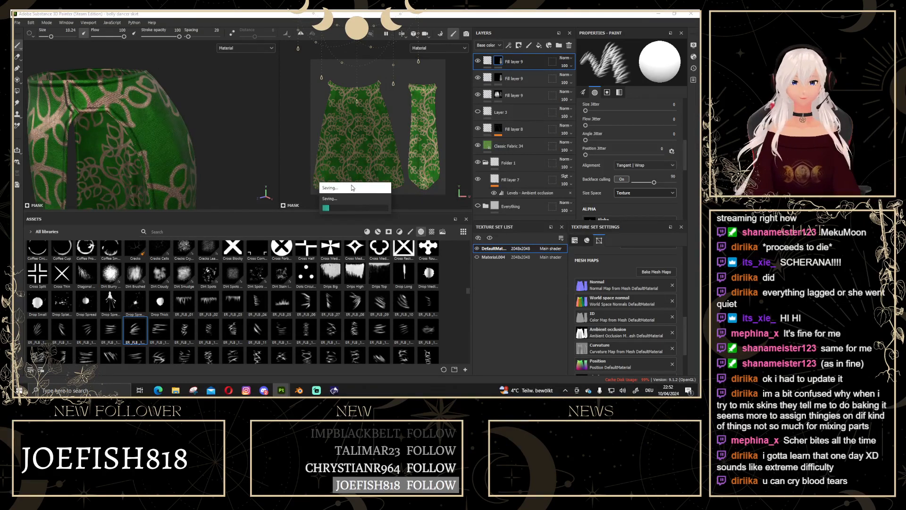
Add a new fill layer at the top of the stack with only the height channel enabled.
click(487, 61)
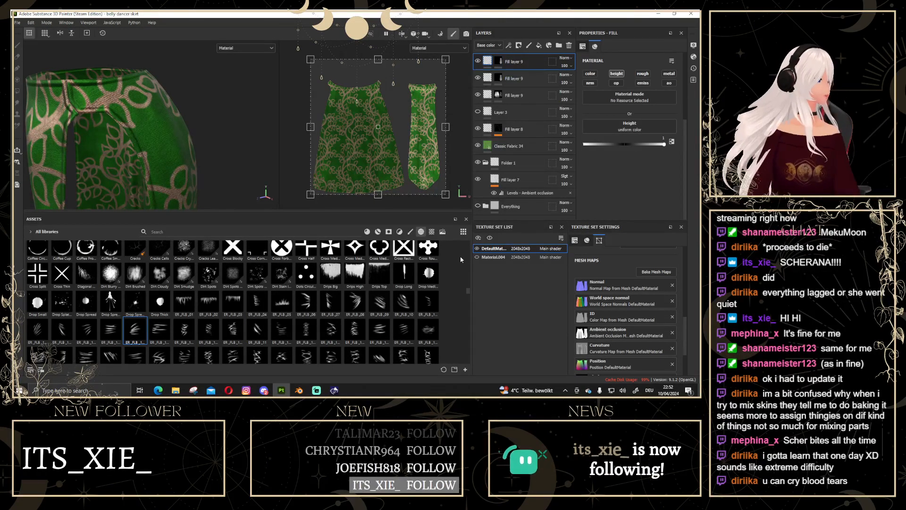
click(538, 45)
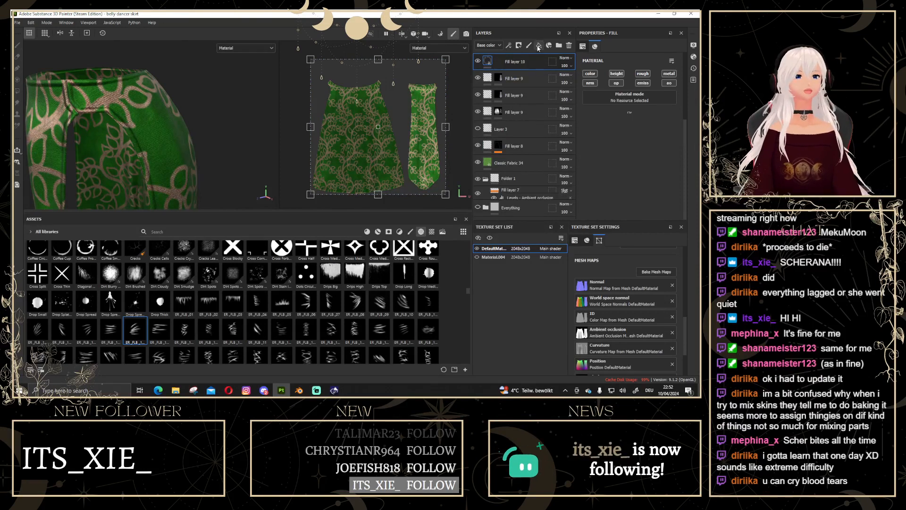
click(590, 74)
click(617, 84)
click(617, 84)
click(643, 83)
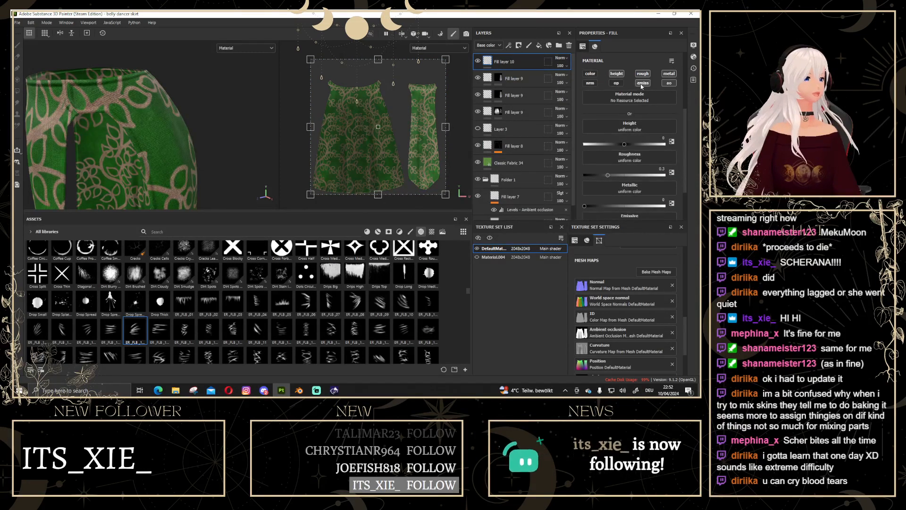
click(643, 74)
click(667, 75)
click(669, 83)
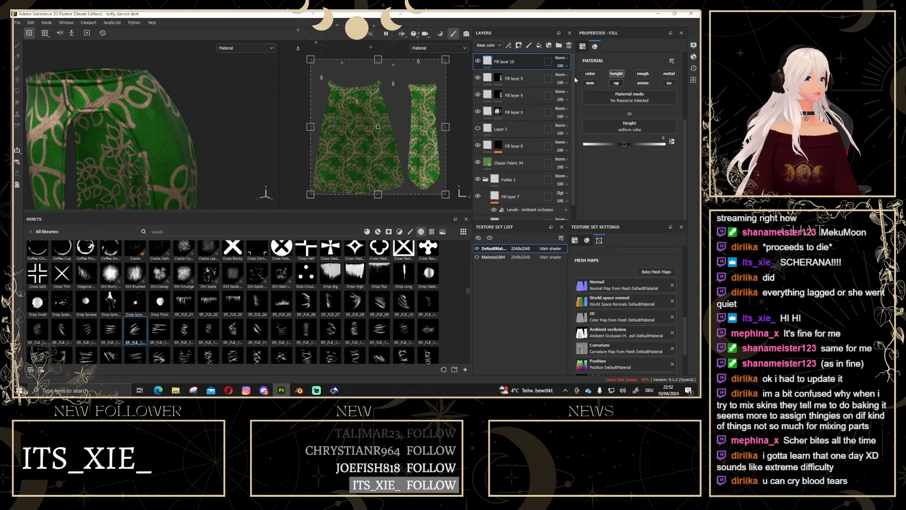
Give Fill layer 10 a black mask and raise its height to about 0.35.
right_click(492, 61)
click(512, 64)
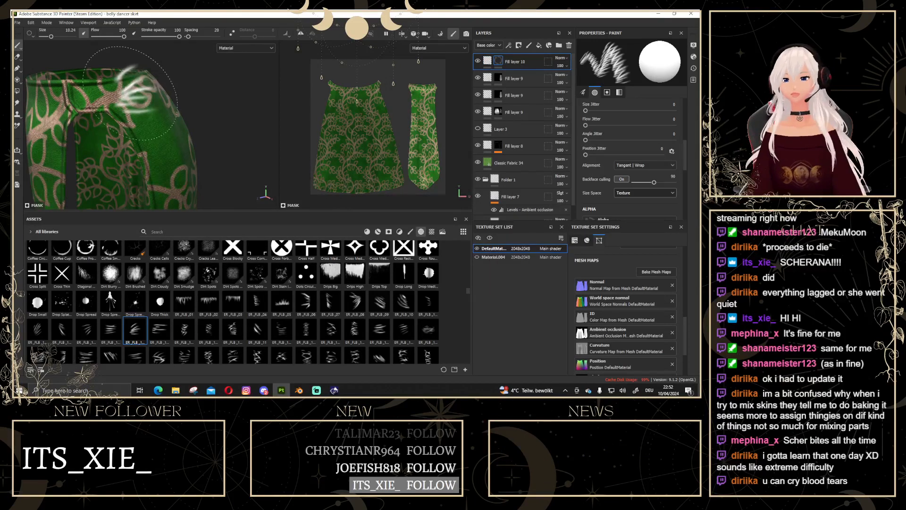
alt+drag(187, 93, 196, 93)
click(484, 61)
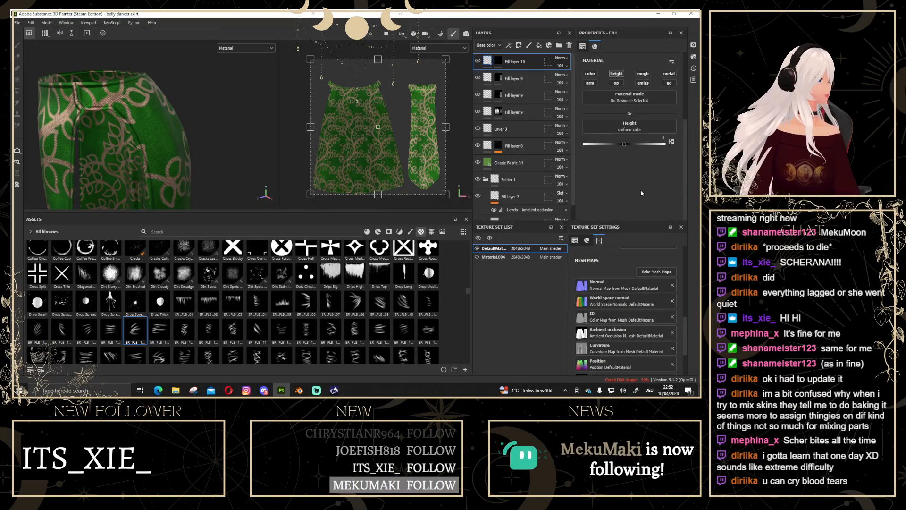
drag(625, 144, 639, 143)
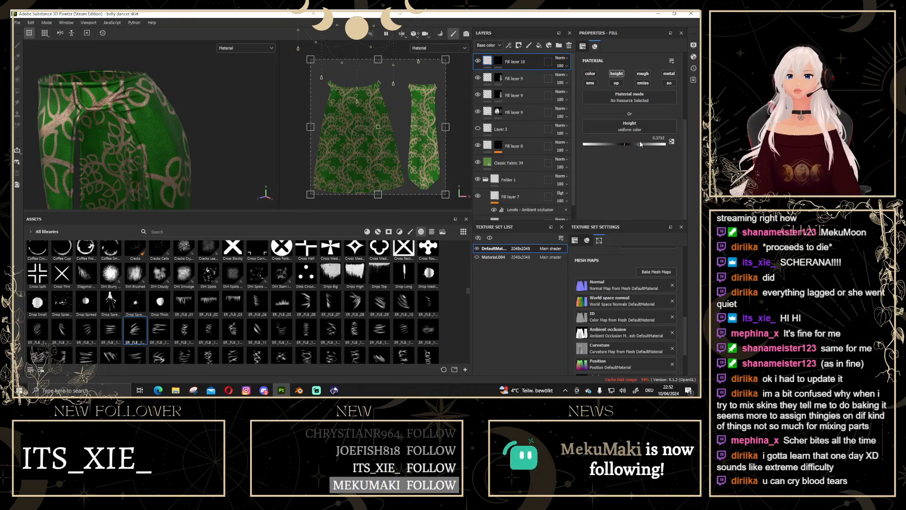
Check the creases around the skirt's waist and replace Fill layer 10's mask with a fresh black mask.
scroll(142, 126, up, 2)
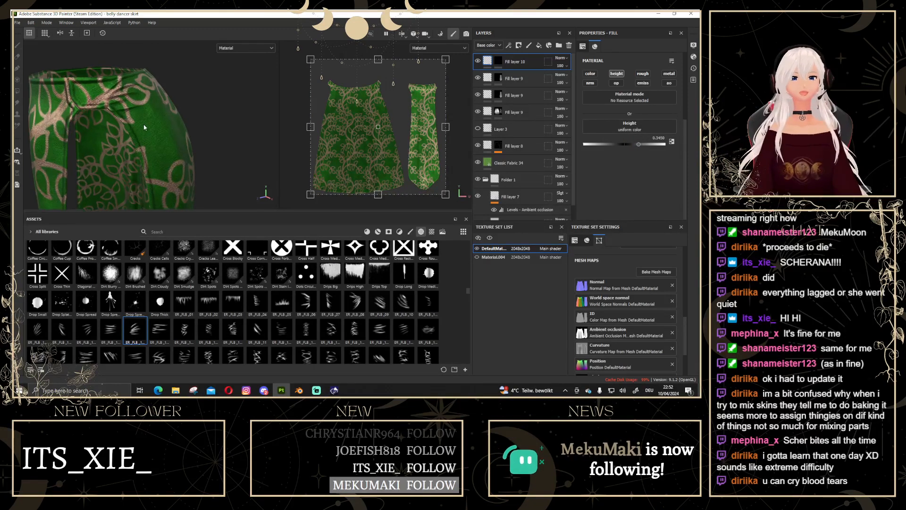
scroll(144, 127, down, 3)
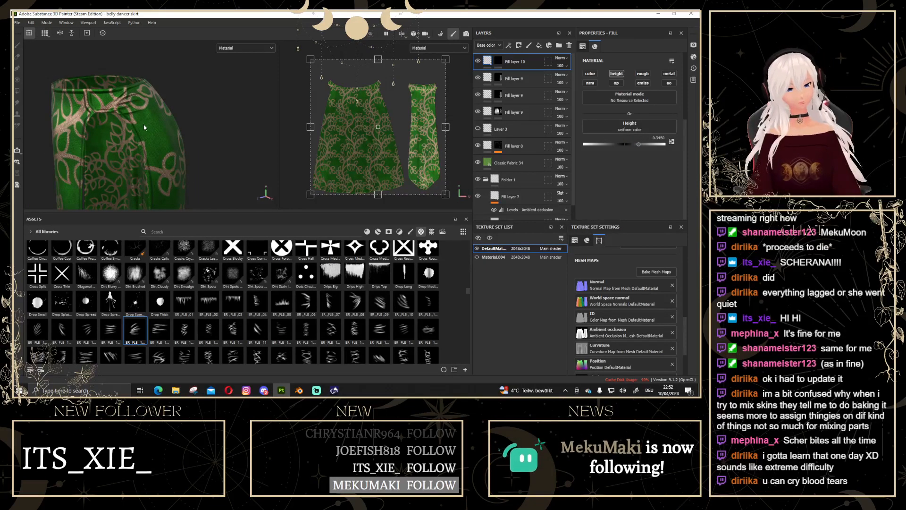
scroll(144, 127, up, 3)
alt+middle_drag(138, 104, 147, 112)
alt+drag(145, 112, 196, 102)
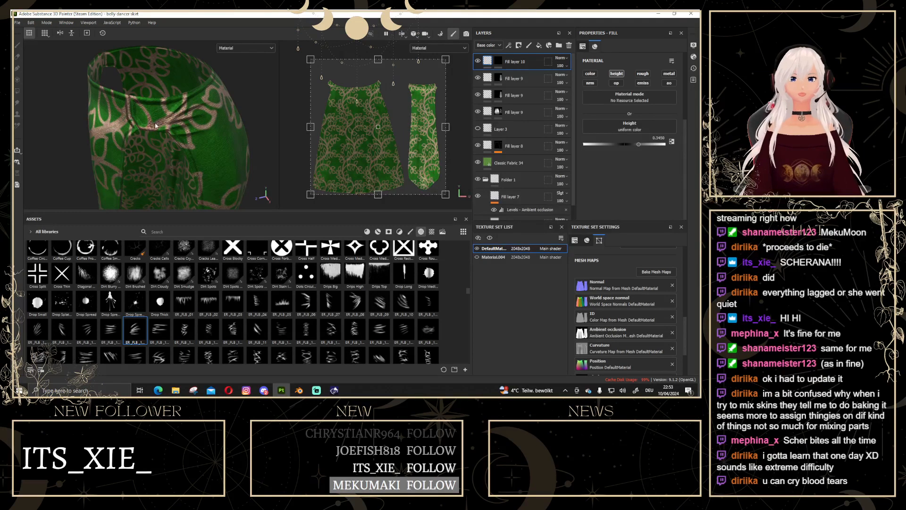
alt+drag(200, 140, 120, 105)
click(497, 60)
right_click(497, 59)
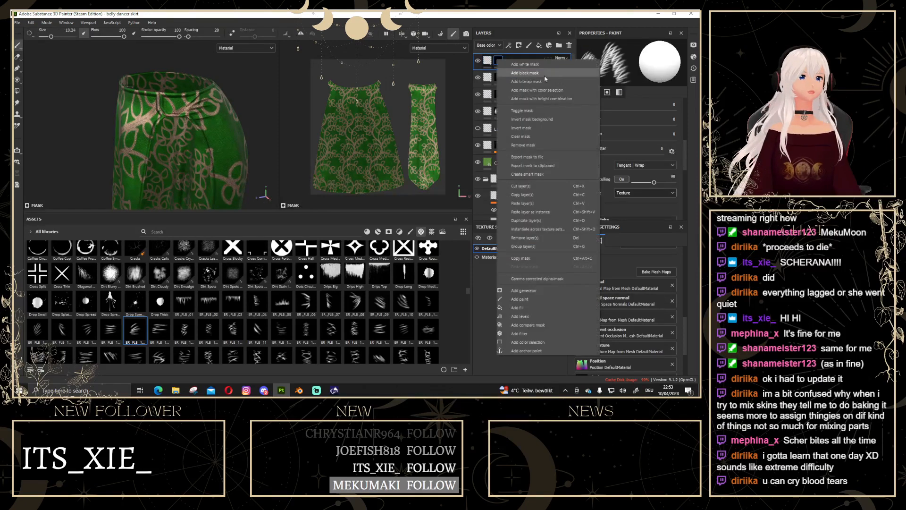
click(544, 74)
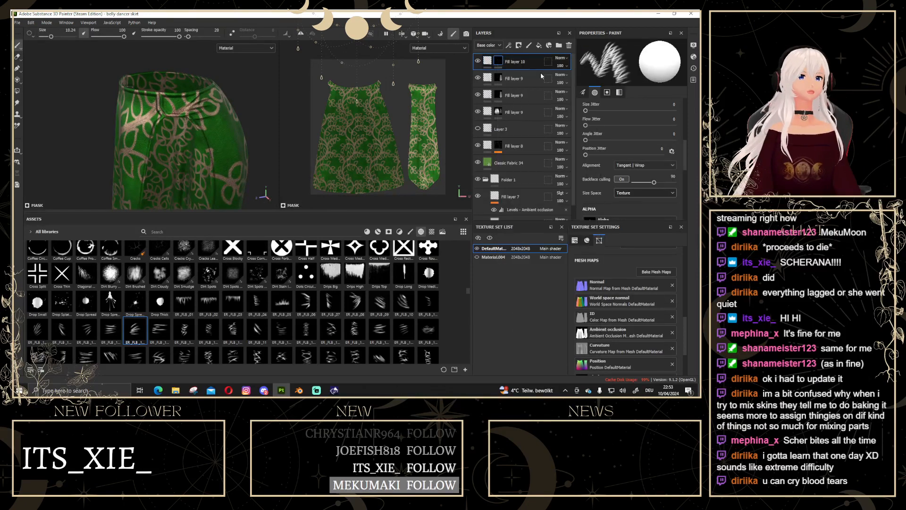
Turn on symmetry for painting the fanned crease alpha on the skirt's hip.
click(302, 35)
scroll(216, 96, down, 4)
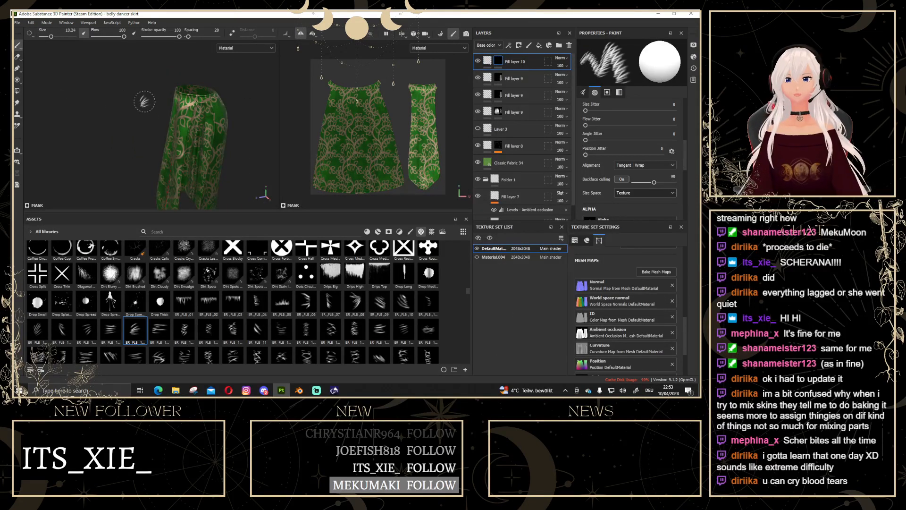
alt+shift+drag(145, 101, 214, 96)
alt+middle_drag(194, 96, 145, 74)
alt+drag(212, 92, 178, 104)
scroll(207, 73, up, 4)
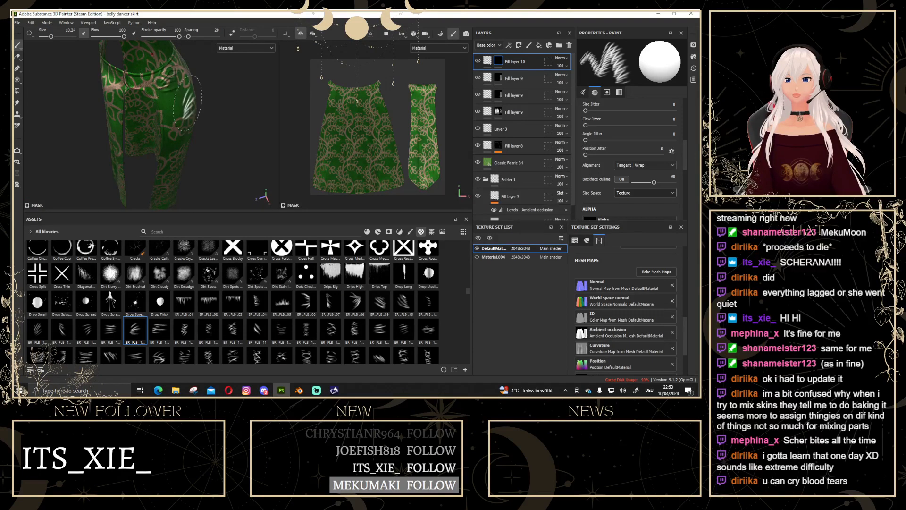
Undo the last two changes and apply a black mask to Fill layer 10 again.
key(ctrl+z)
key(ctrl+z)
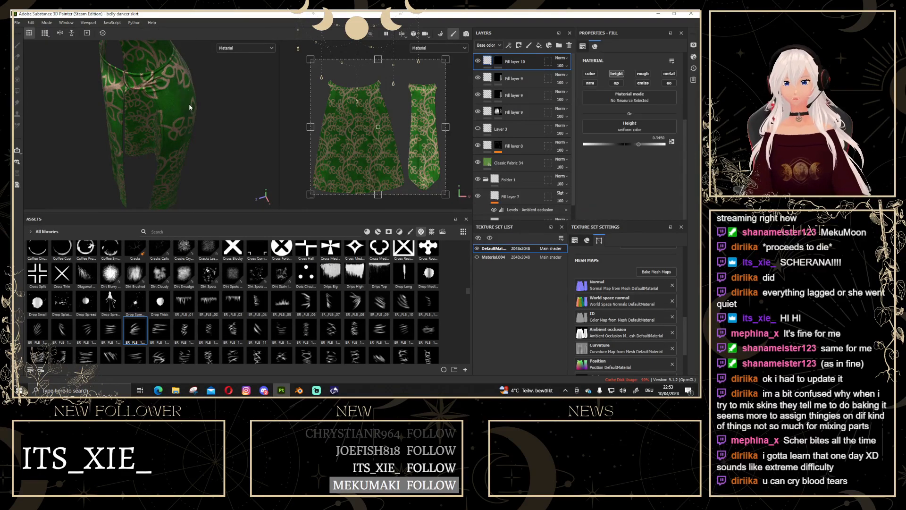
click(497, 64)
right_click(497, 63)
click(521, 74)
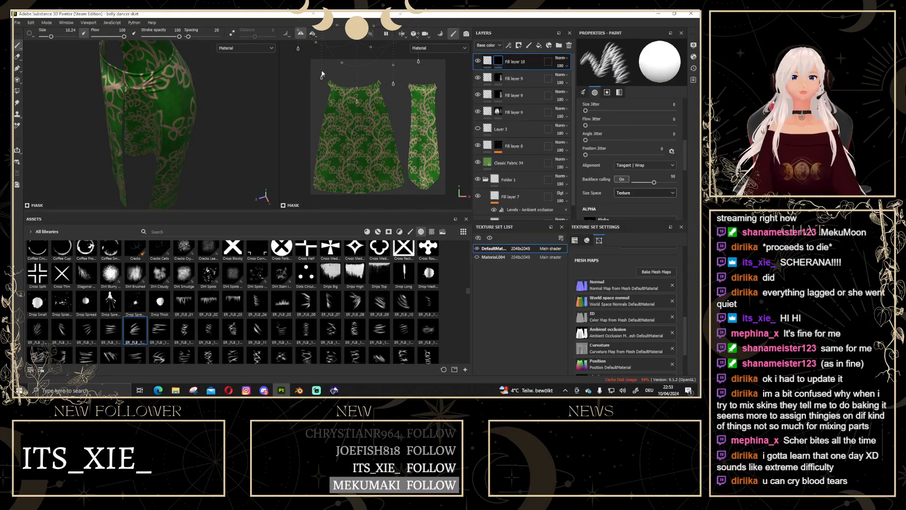
Set the mask brush to size 15.27 and flow 97, with the skirt's side in view.
ctrl+right_drag(166, 81, 185, 82)
mouse_move(163, 83)
ctrl+mouse_down()
mouse_move(161, 99)
mouse_move(264, 95)
mouse_move(128, 76)
mouse_move(61, 78)
ctrl+mouse_up()
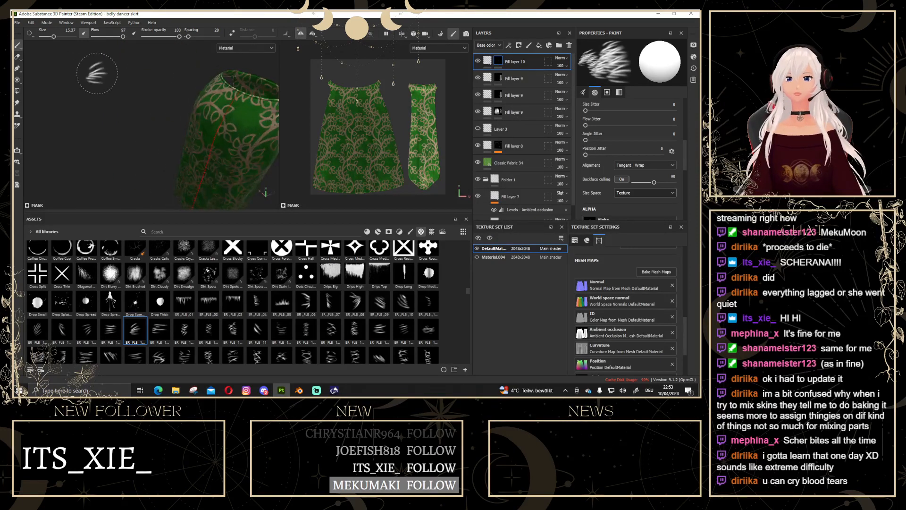
alt+middle_drag(163, 69, 25, 37)
mouse_move(172, 92)
alt+mouse_down()
mouse_move(203, 96)
mouse_move(89, 92)
mouse_move(104, 87)
mouse_move(92, 94)
mouse_move(125, 99)
alt+mouse_up()
mouse_move(191, 124)
alt+mouse_down()
mouse_move(249, 135)
mouse_move(237, 101)
mouse_move(188, 198)
alt+mouse_up()
Load the fringe-like vertical stroke alpha into the brush and turn off symmetry.
click(184, 302)
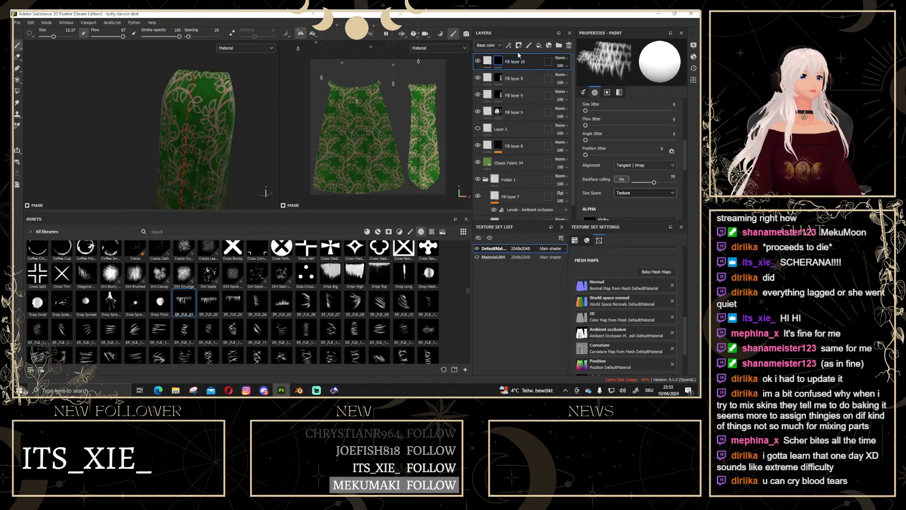
click(300, 34)
mouse_move(198, 82)
alt+mouse_down()
mouse_move(217, 156)
mouse_move(245, 148)
alt+mouse_up()
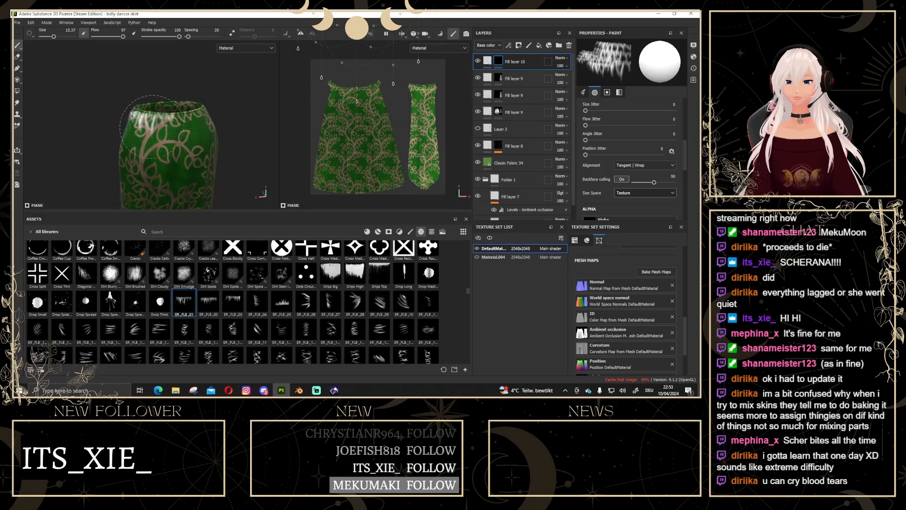
Stamp the vertical stroke alpha along the skirt's waist edge in the UV view, angled to follow its curve.
scroll(338, 99, up, 6)
scroll(338, 100, down, 3)
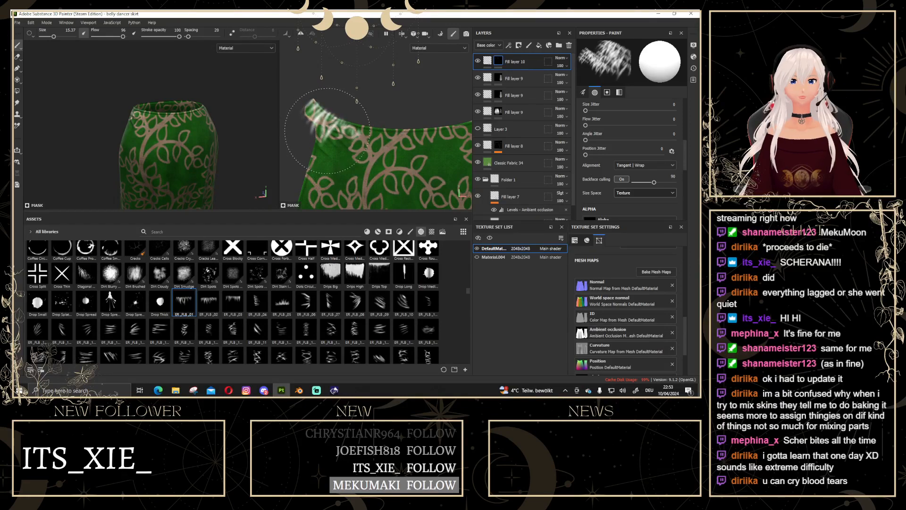
alt+middle_drag(403, 154, 379, 147)
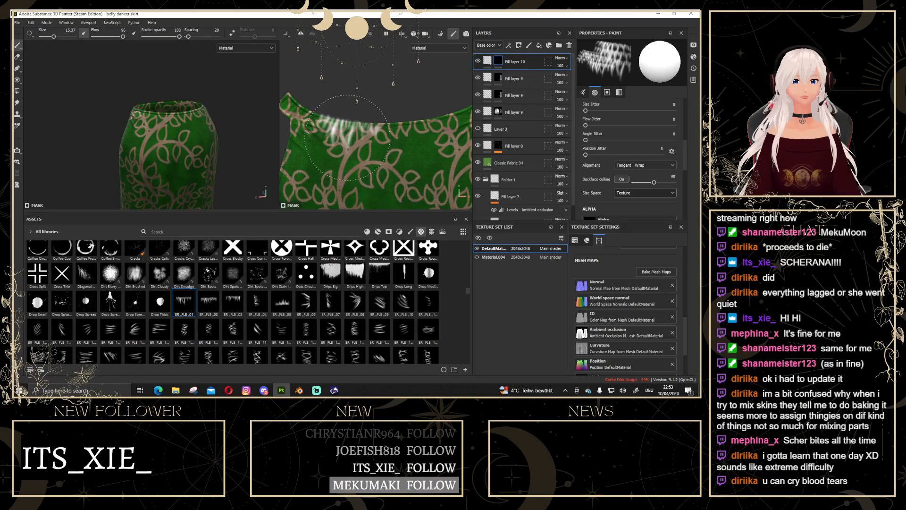
scroll(377, 124, down, 1)
alt+middle_drag(414, 92, 359, 86)
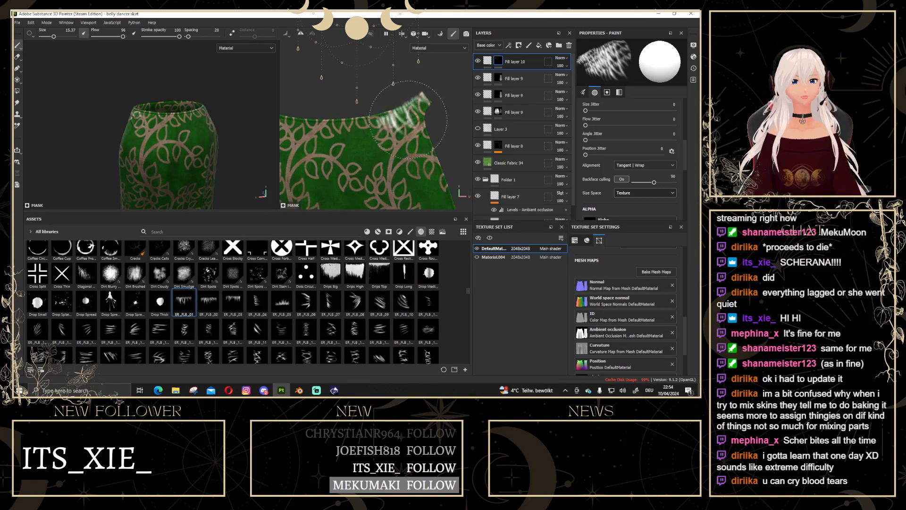
scroll(353, 163, down, 1)
scroll(194, 70, up, 4)
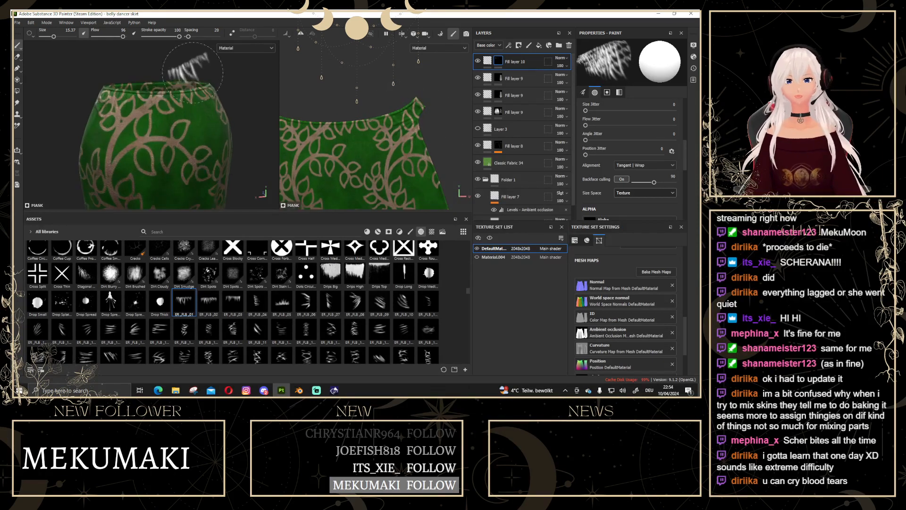
Set Fill layer 10's height to 0.4223 to strengthen the waist creases.
alt+drag(144, 63, 229, 85)
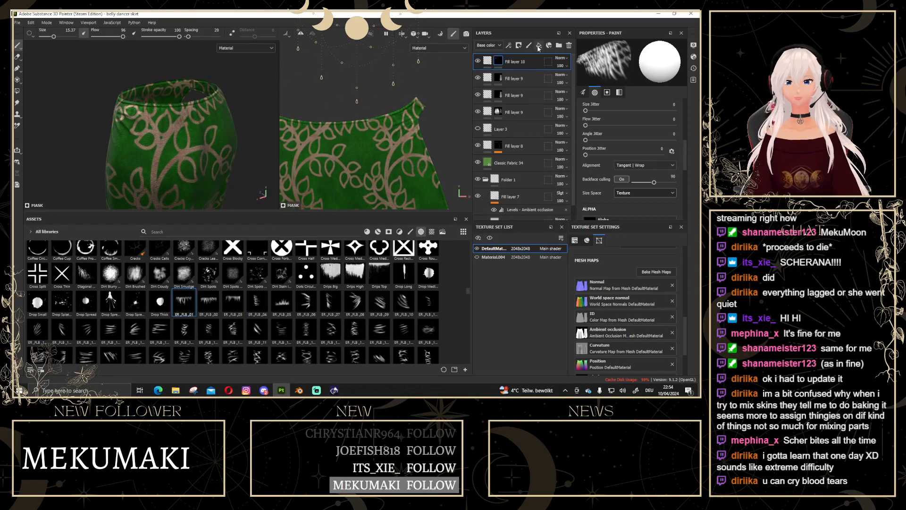
click(487, 61)
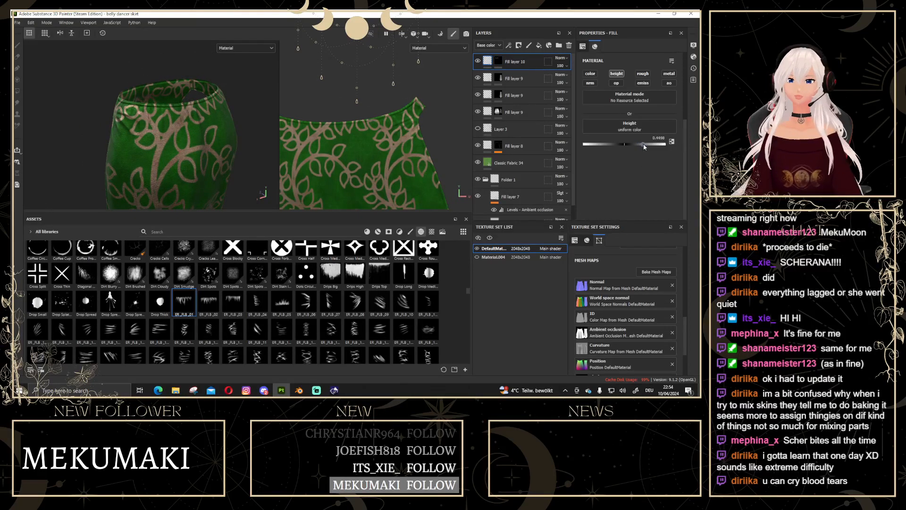
drag(637, 144, 650, 145)
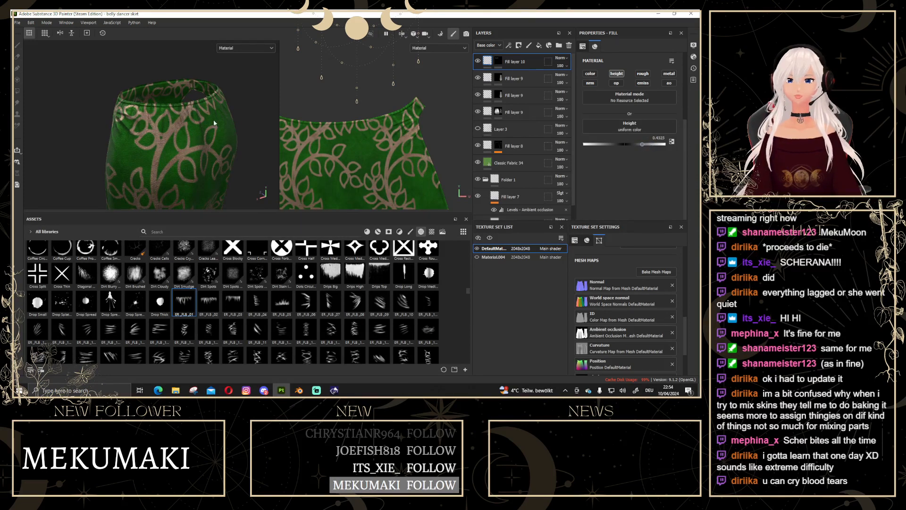
Examine the waist creases and overall folds on the full skirt from several angles.
alt+drag(214, 122, 176, 115)
scroll(230, 100, down, 3)
scroll(176, 115, down, 2)
alt+middle_drag(176, 115, 191, 160)
alt+drag(191, 160, 208, 119)
alt+middle_drag(208, 119, 213, 107)
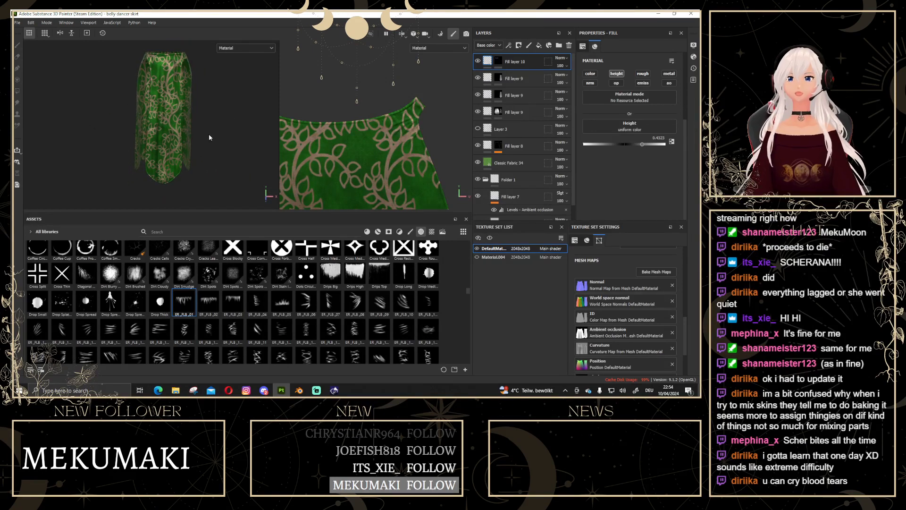
alt+drag(209, 137, 191, 147)
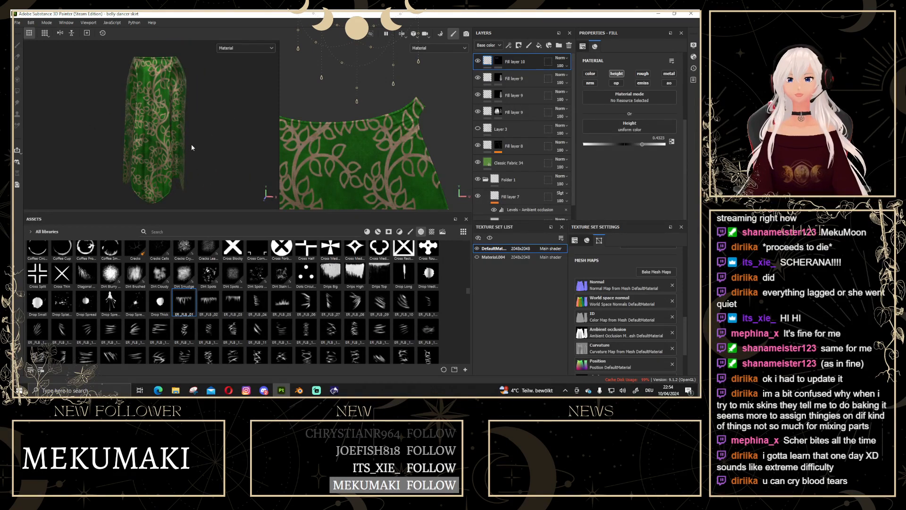
alt+middle_drag(191, 148, 185, 137)
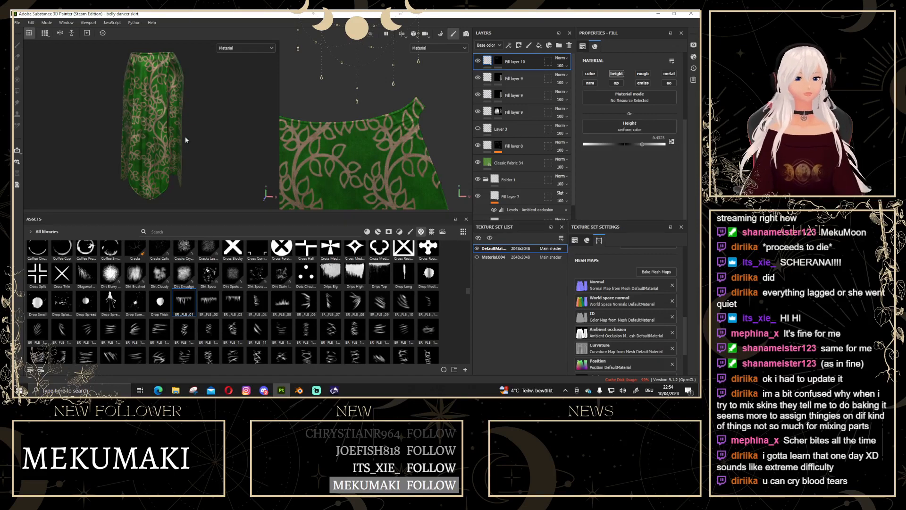